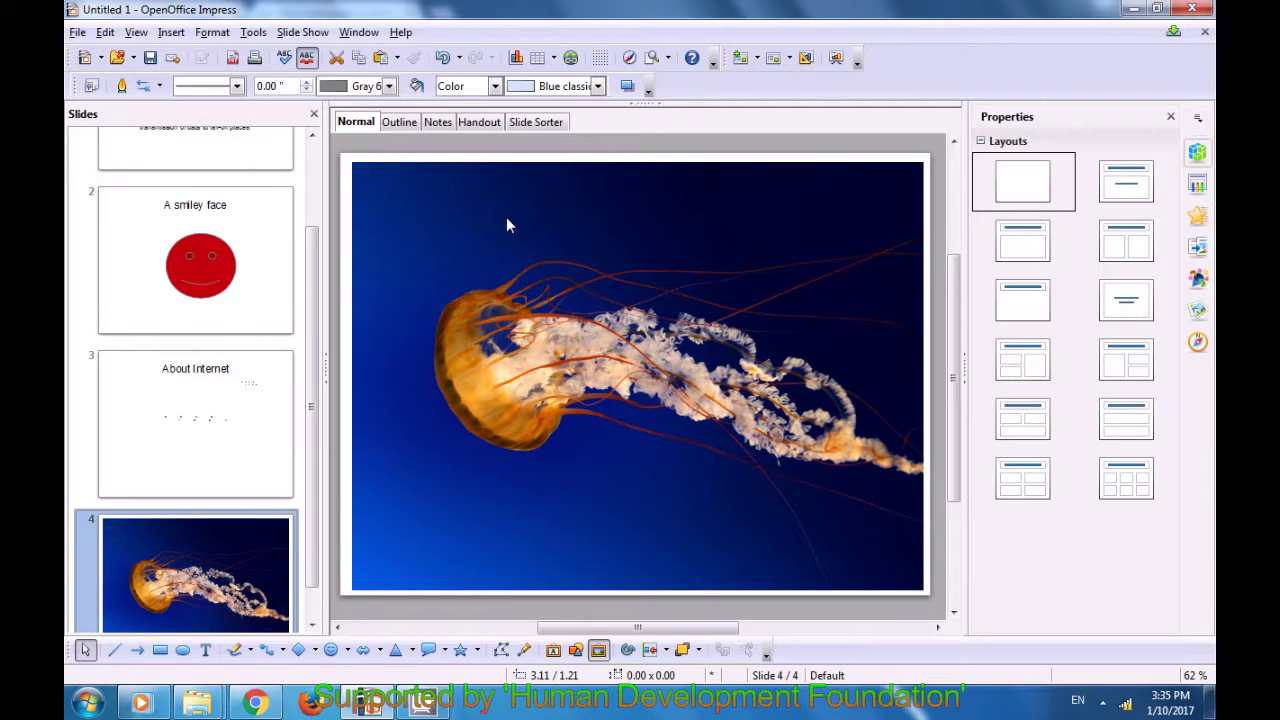
Insert a new blank slide after the jellyfish picture slide.
right_click(244, 539)
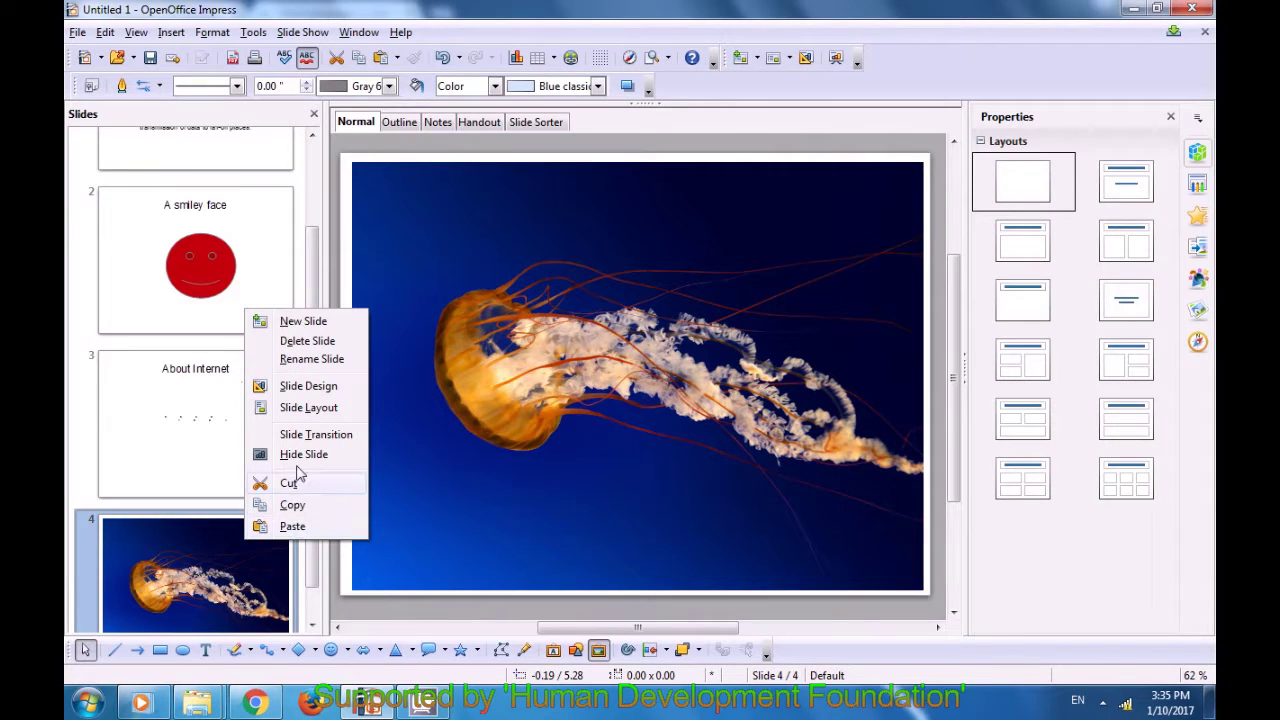
click(292, 322)
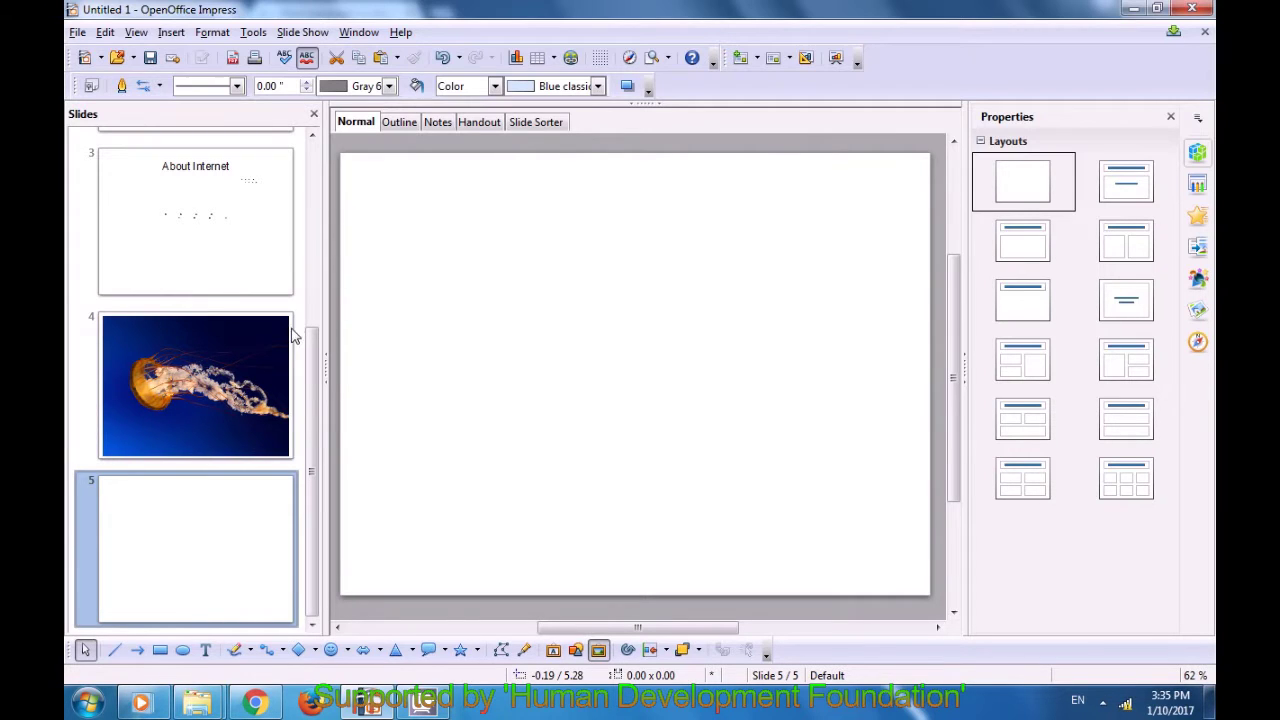
click(519, 458)
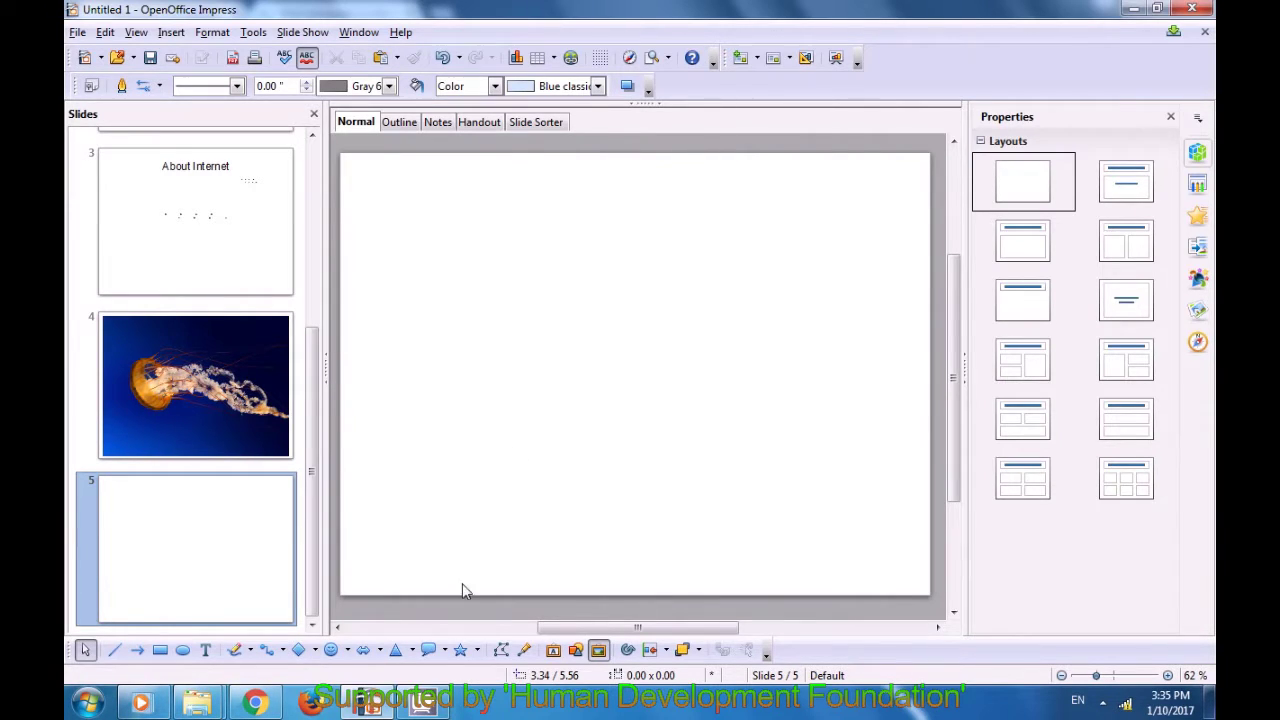
Draw an isosceles triangle about 2.50" wide and 2.70" high on slide 5 and move it to about X 4.70", Y 2.30".
click(400, 650)
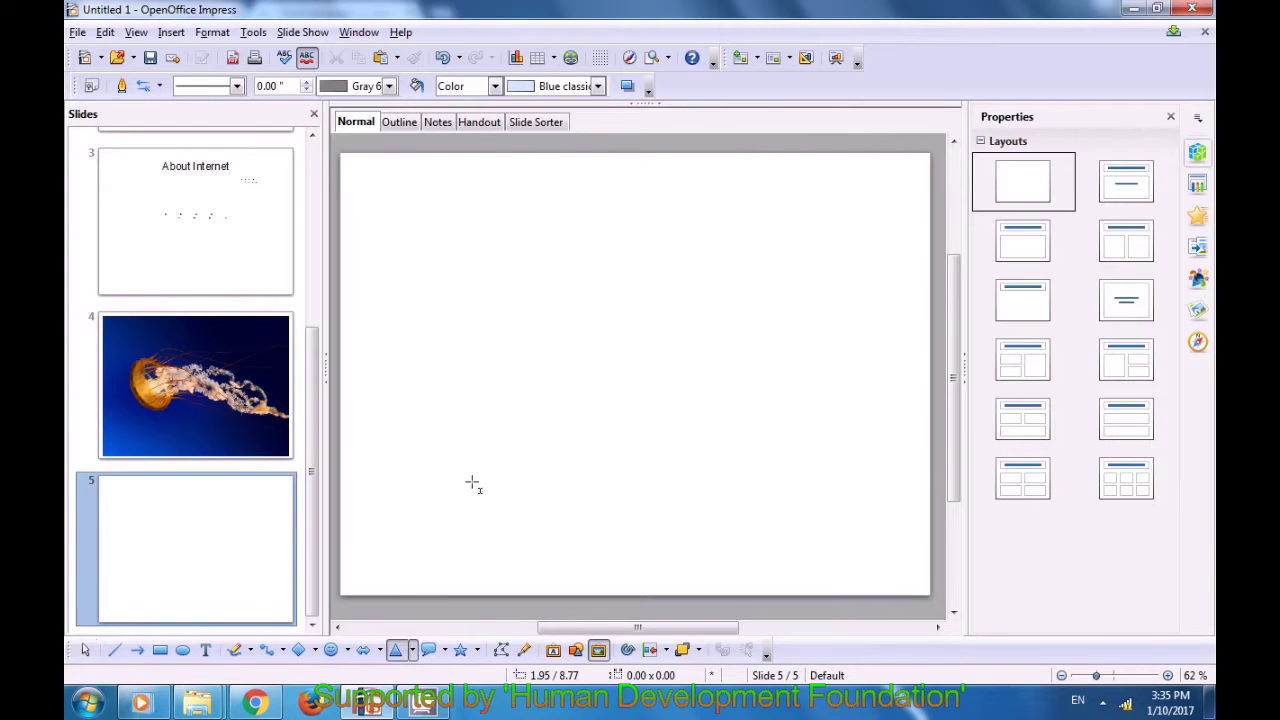
mouse_move(552, 291)
mouse_down()
mouse_move(494, 403)
mouse_move(420, 415)
mouse_up()
drag(493, 384, 662, 391)
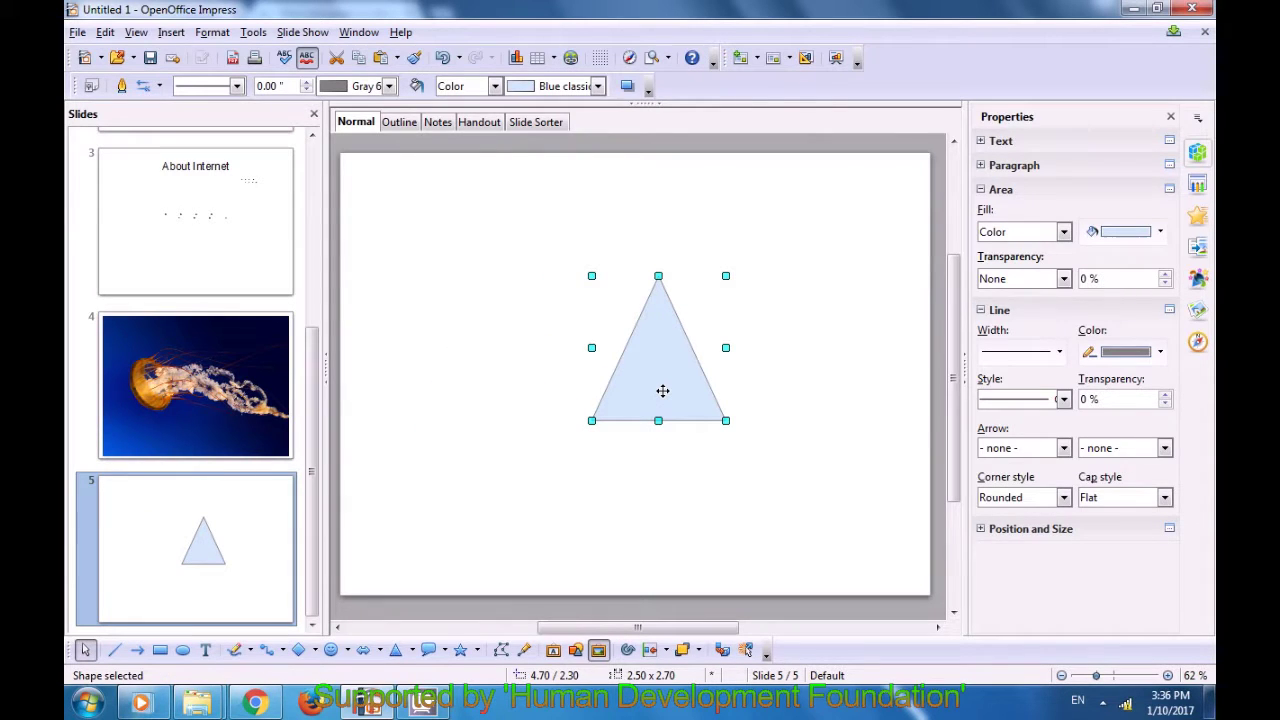
Duplicate the triangle and place the copy beside it on the left, at about X 1.30", Y 2.20".
drag(662, 391, 480, 388)
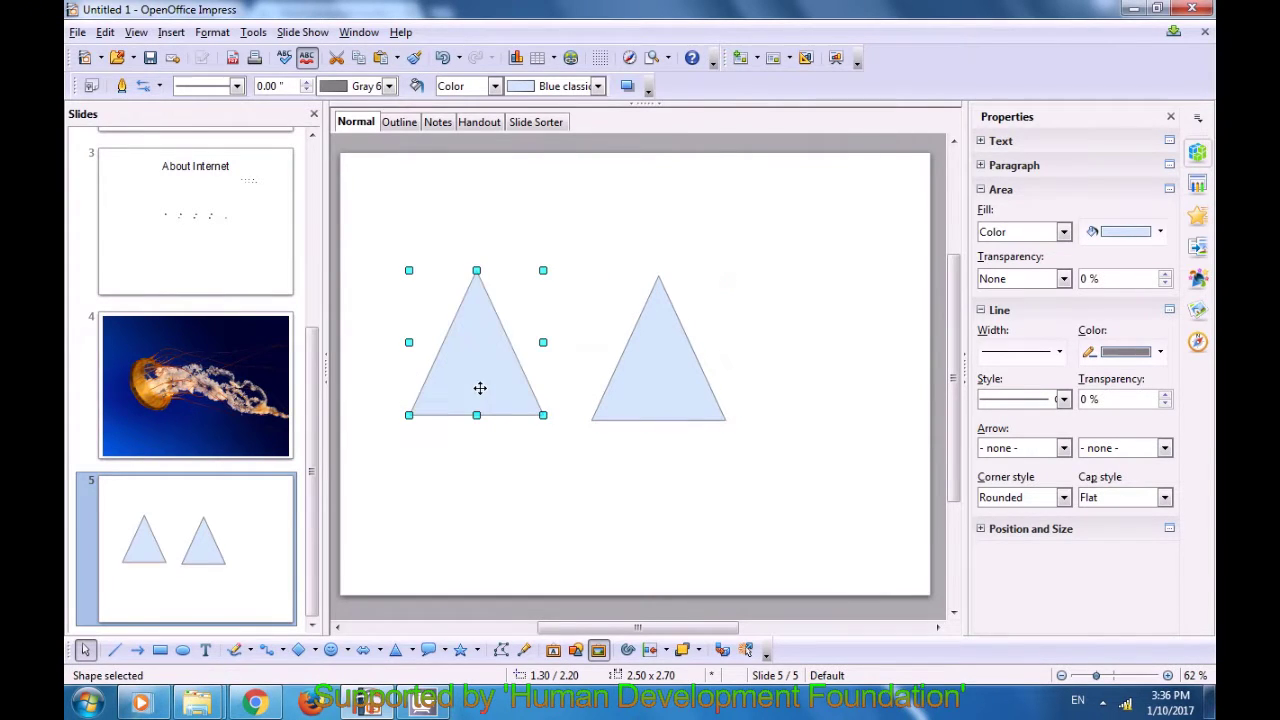
click(641, 395)
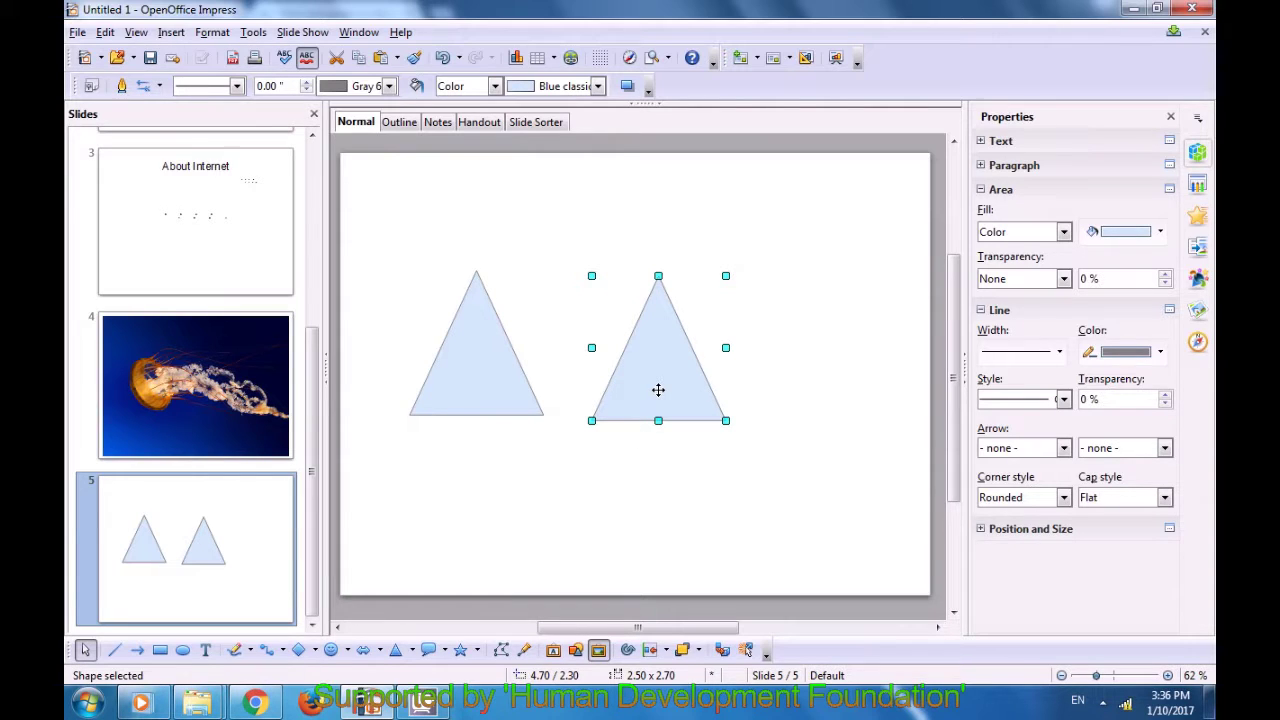
click(489, 391)
Set the right-hand triangle's position to X 5.80" and Y 2.82" in the Position and Size settings.
click(645, 401)
click(212, 35)
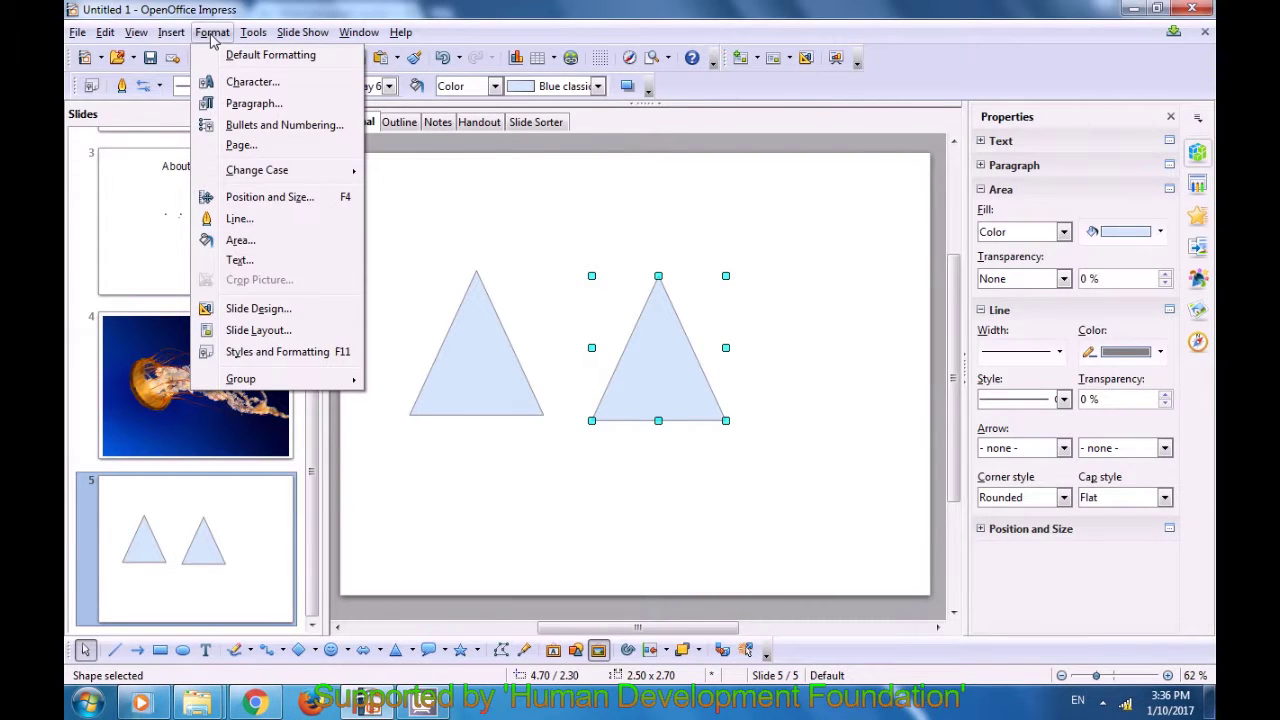
click(270, 198)
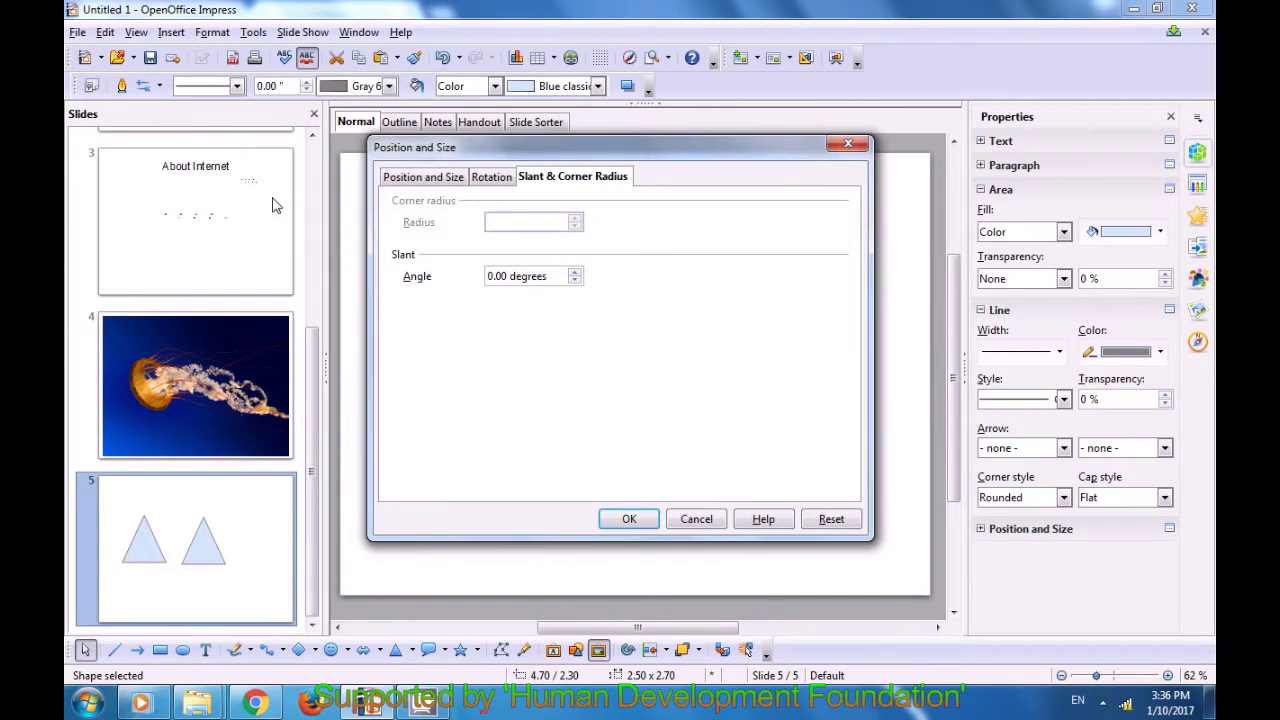
click(407, 180)
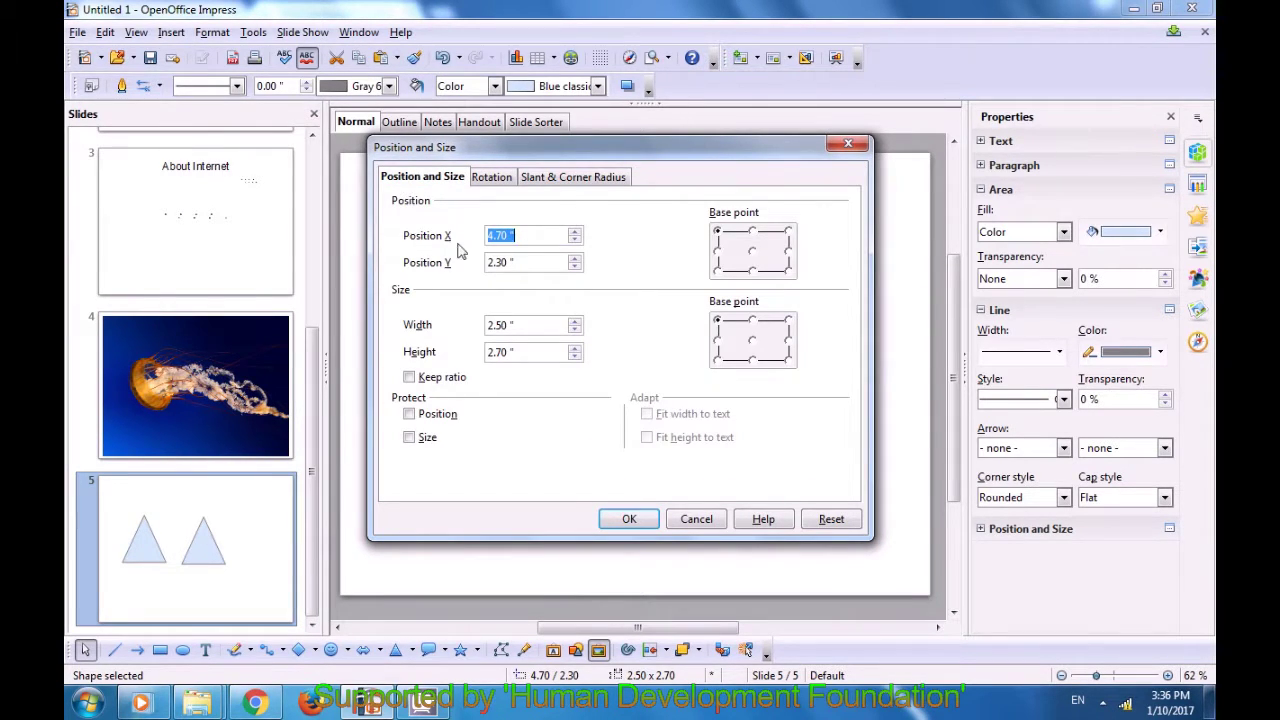
click(575, 232)
click(575, 232)
click(575, 232)
click(575, 259)
click(575, 259)
click(575, 259)
click(575, 259)
click(575, 259)
click(575, 260)
click(575, 260)
click(628, 519)
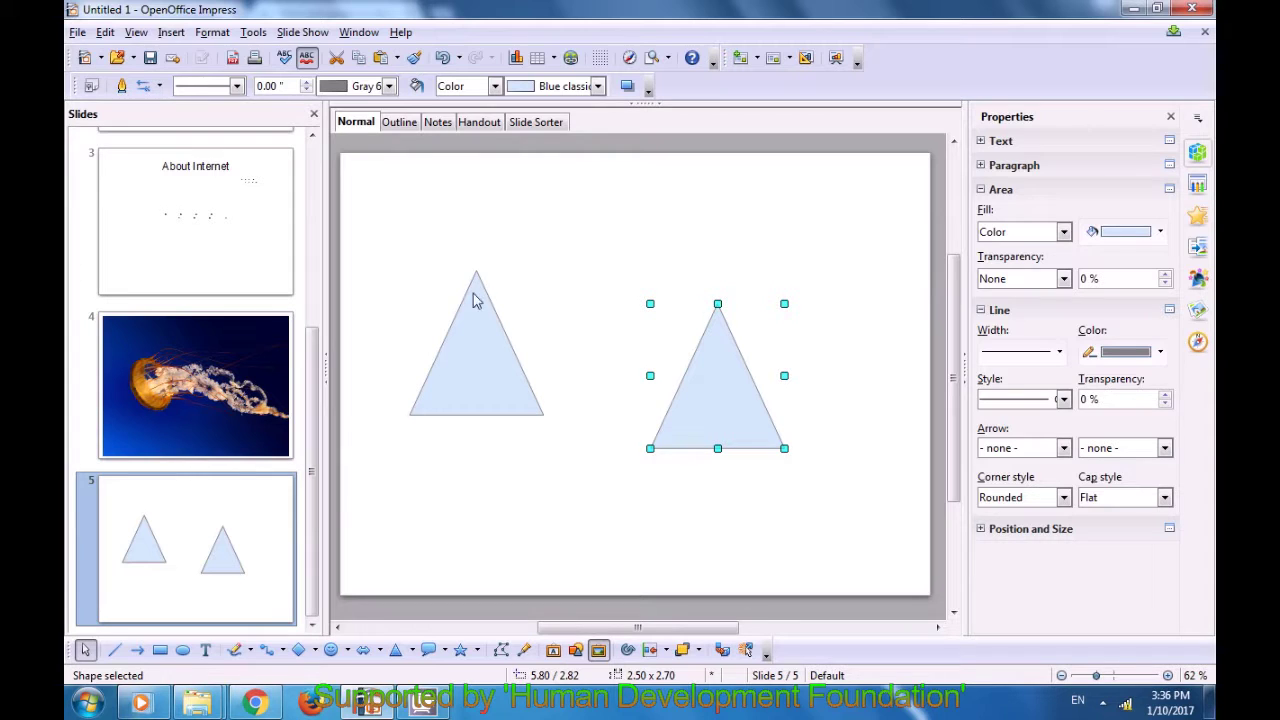
Set the right-hand triangle's position base point to its top-right corner, with Position X 8.50" and Position Y 2.90".
click(212, 32)
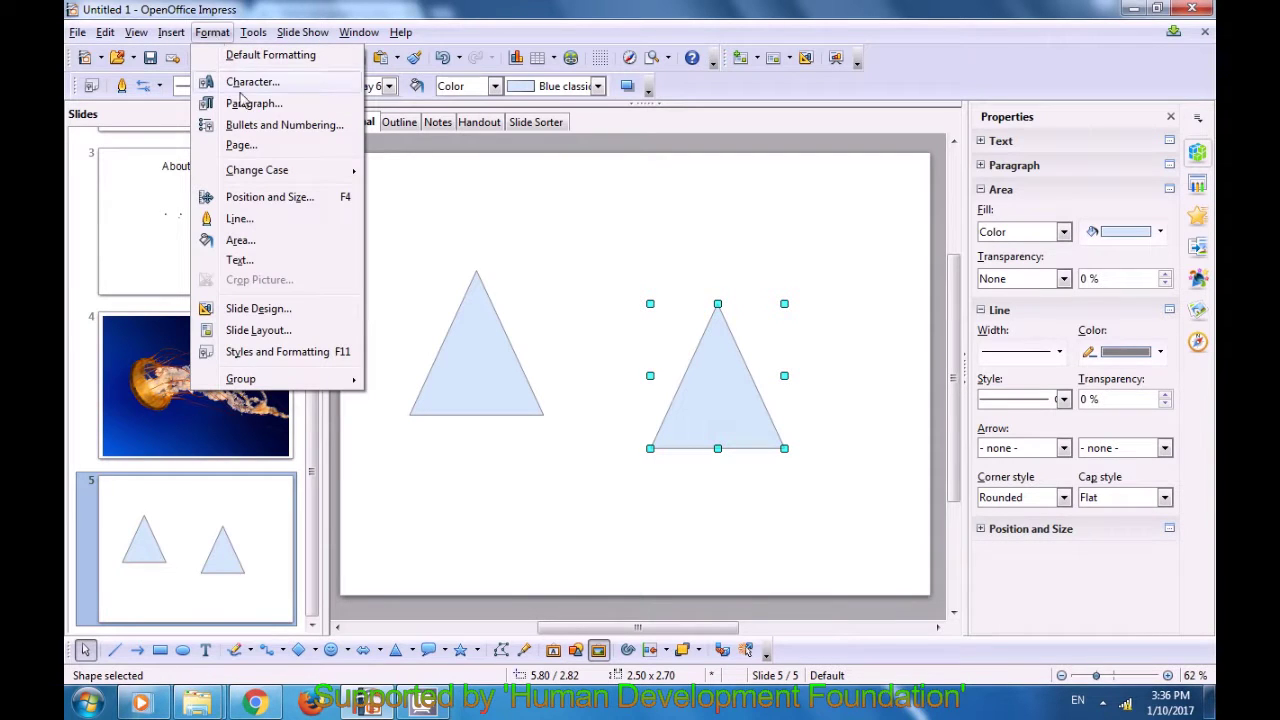
click(250, 200)
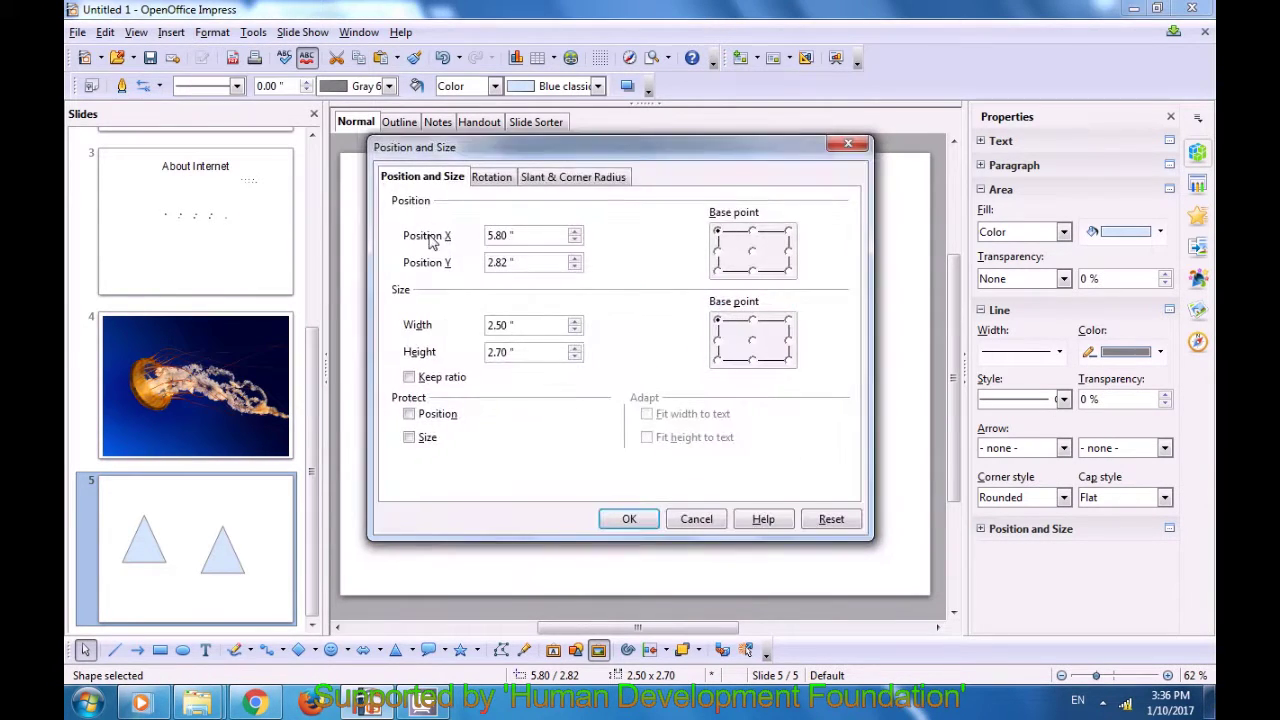
click(788, 271)
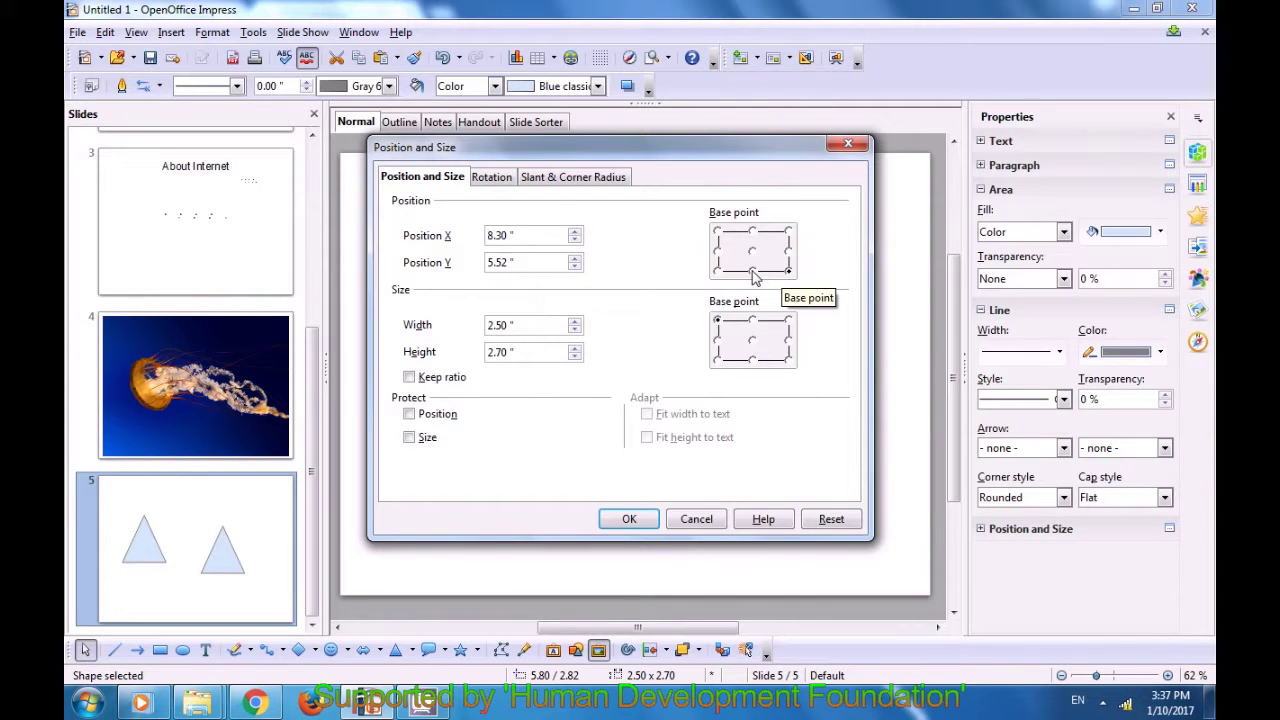
click(716, 272)
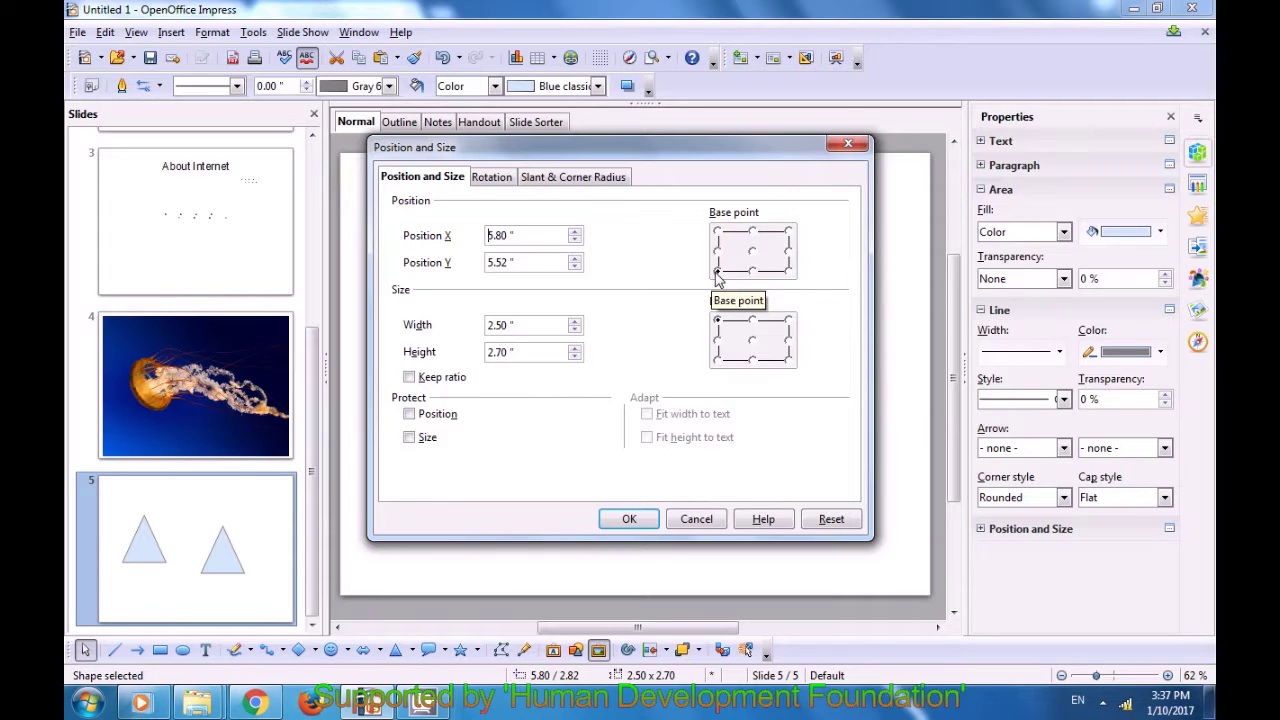
click(788, 231)
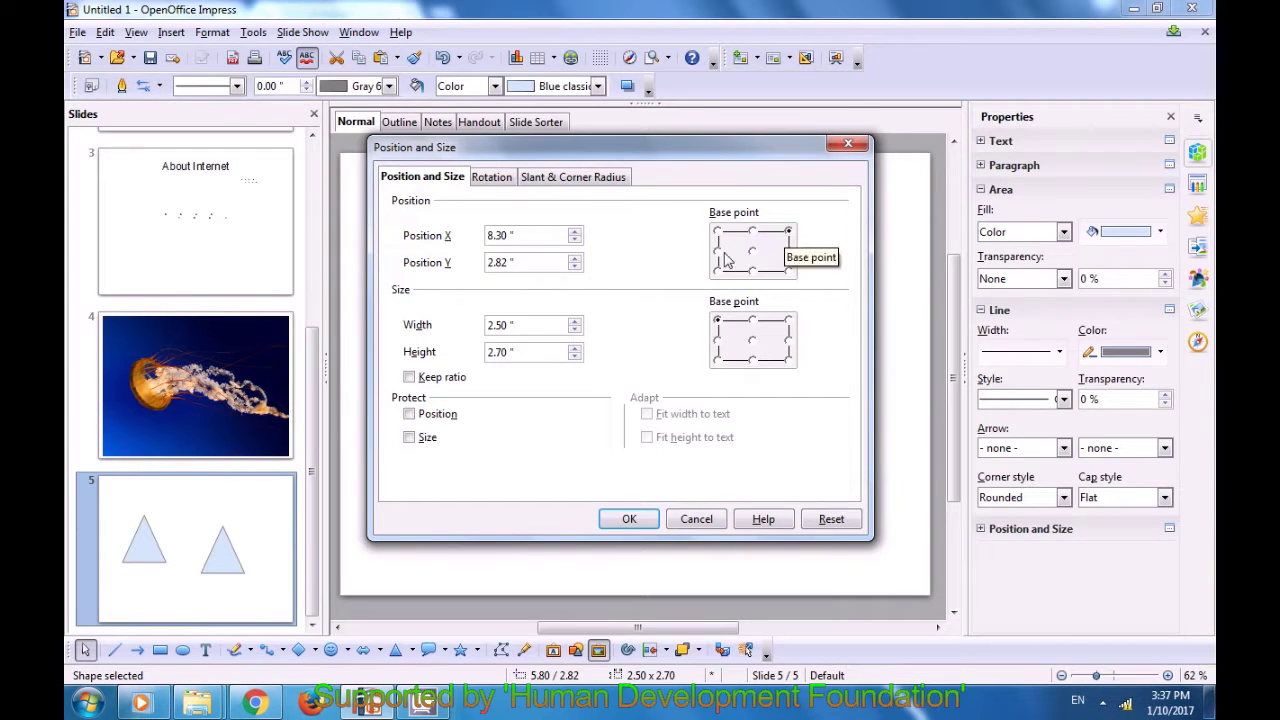
click(574, 232)
click(574, 232)
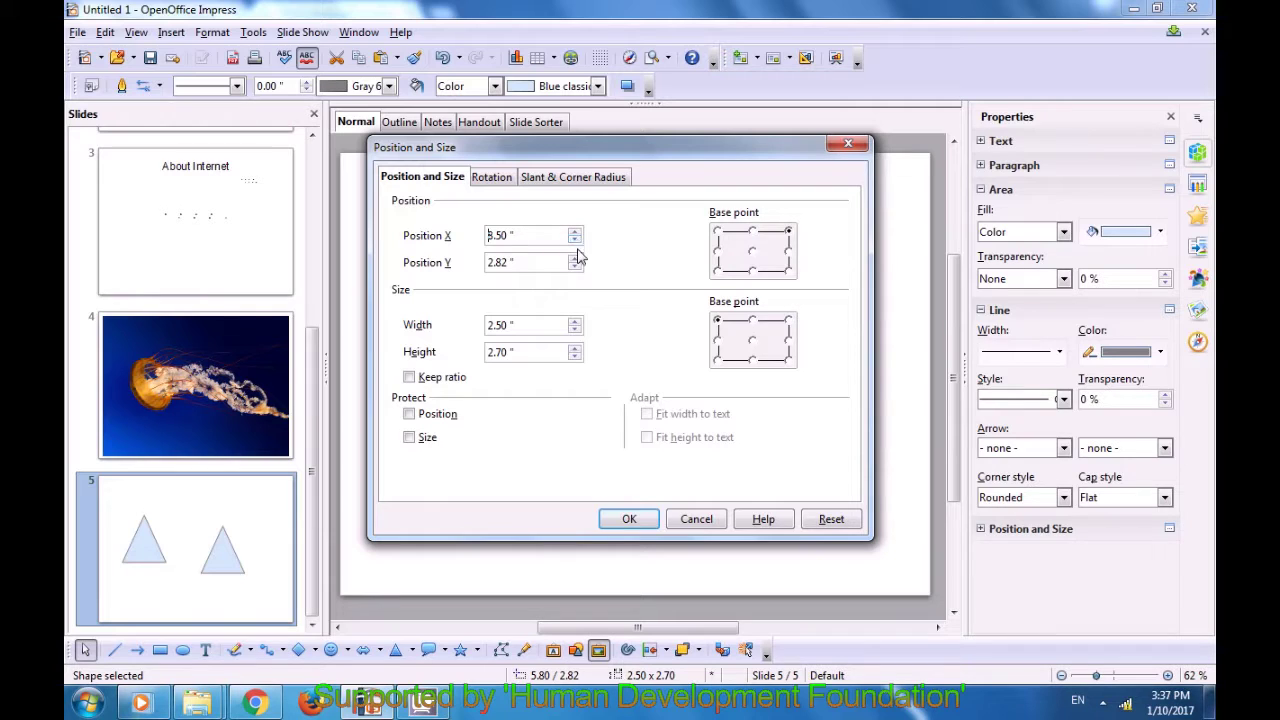
click(574, 259)
click(575, 258)
Set the right-hand triangle's width to 3.46" and height to 2.92", and apply the position and size settings.
click(575, 322)
click(575, 348)
click(575, 349)
click(574, 325)
click(574, 325)
click(630, 520)
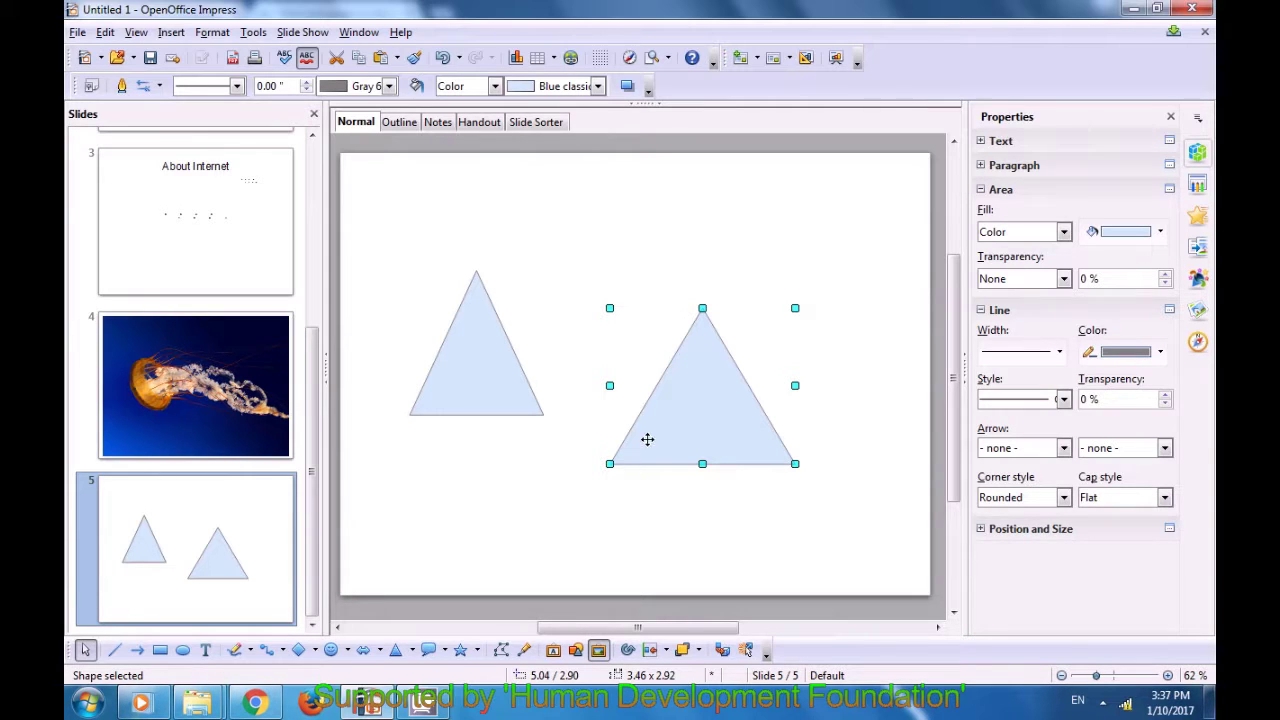
Turn on position and size protection for the right-hand triangle in its Position and Size settings.
click(208, 33)
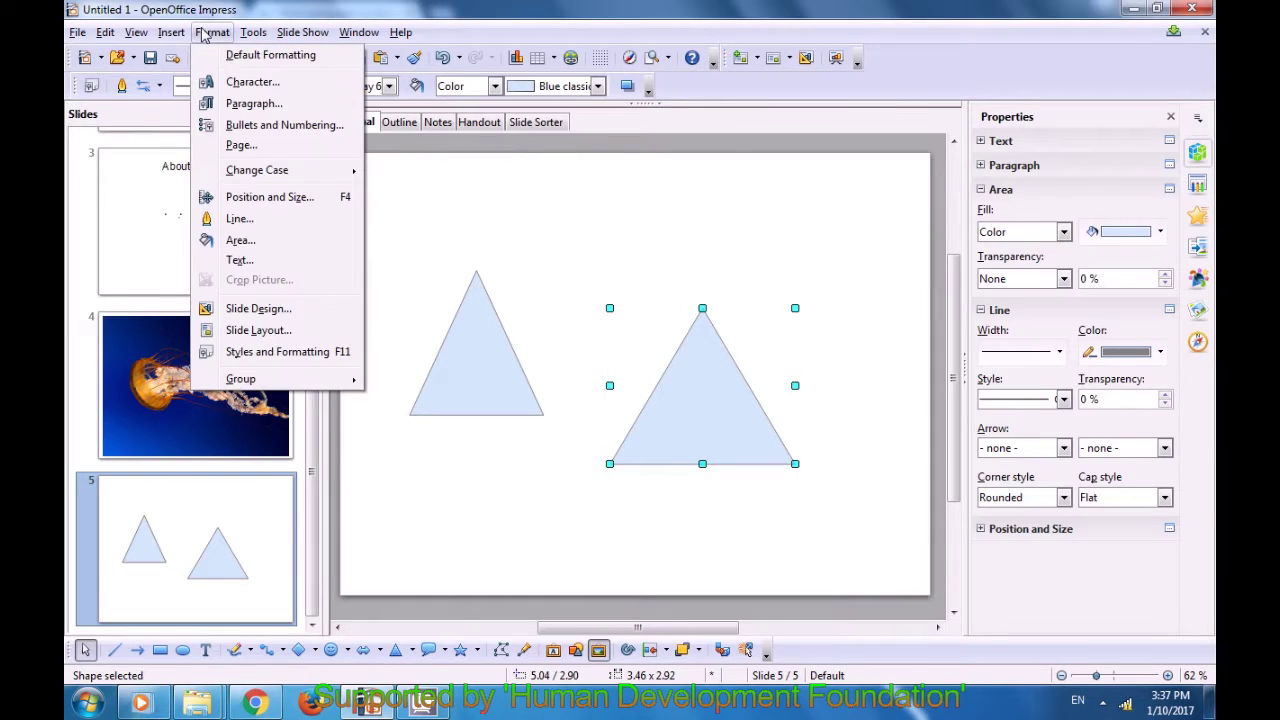
click(237, 203)
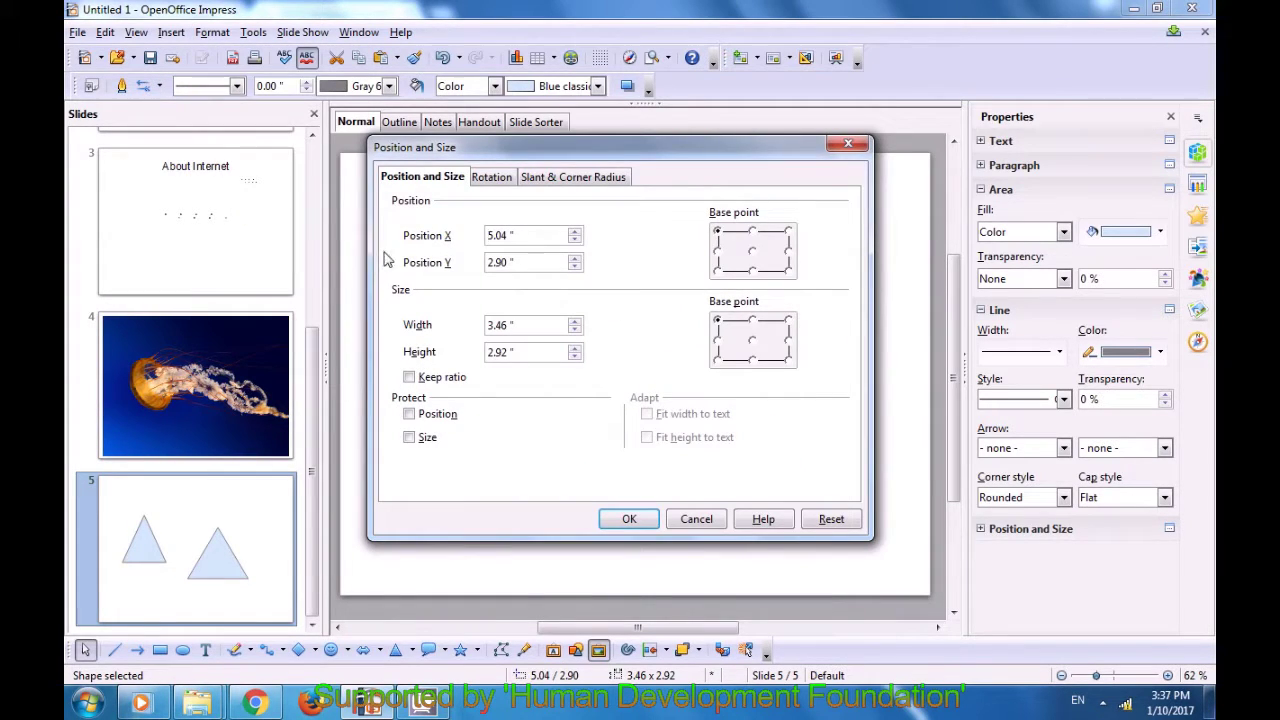
click(409, 414)
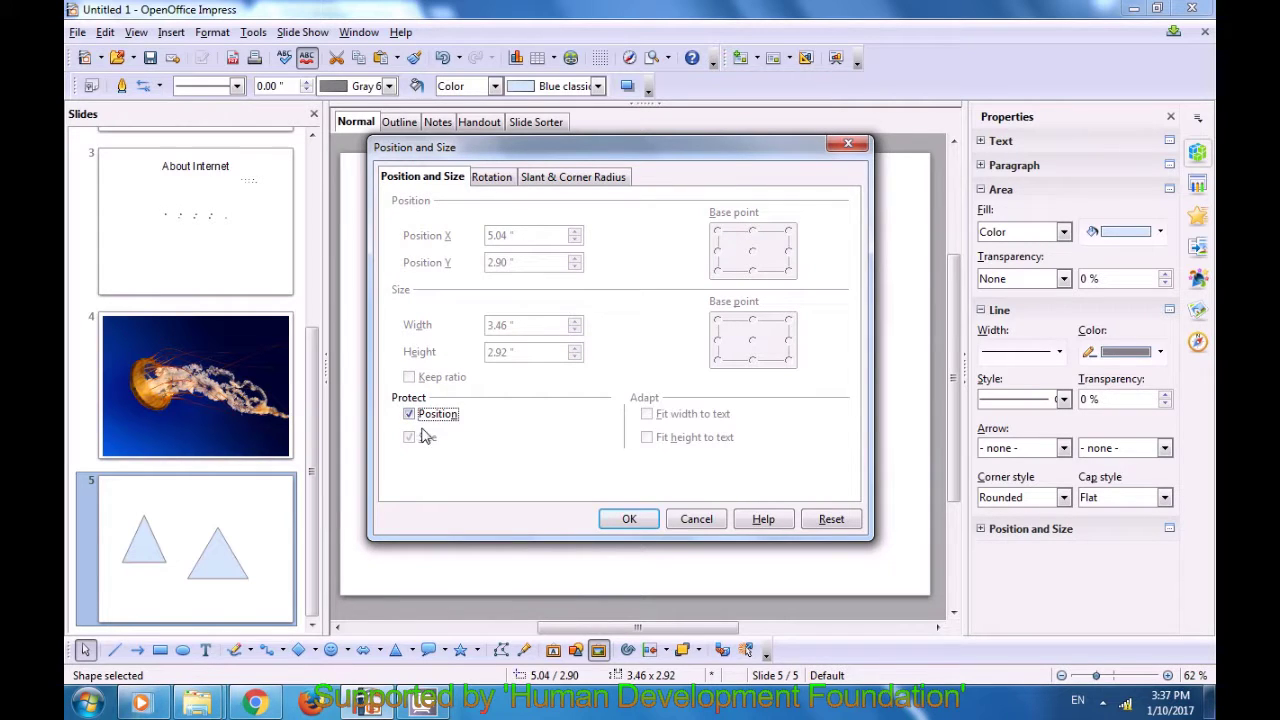
click(412, 415)
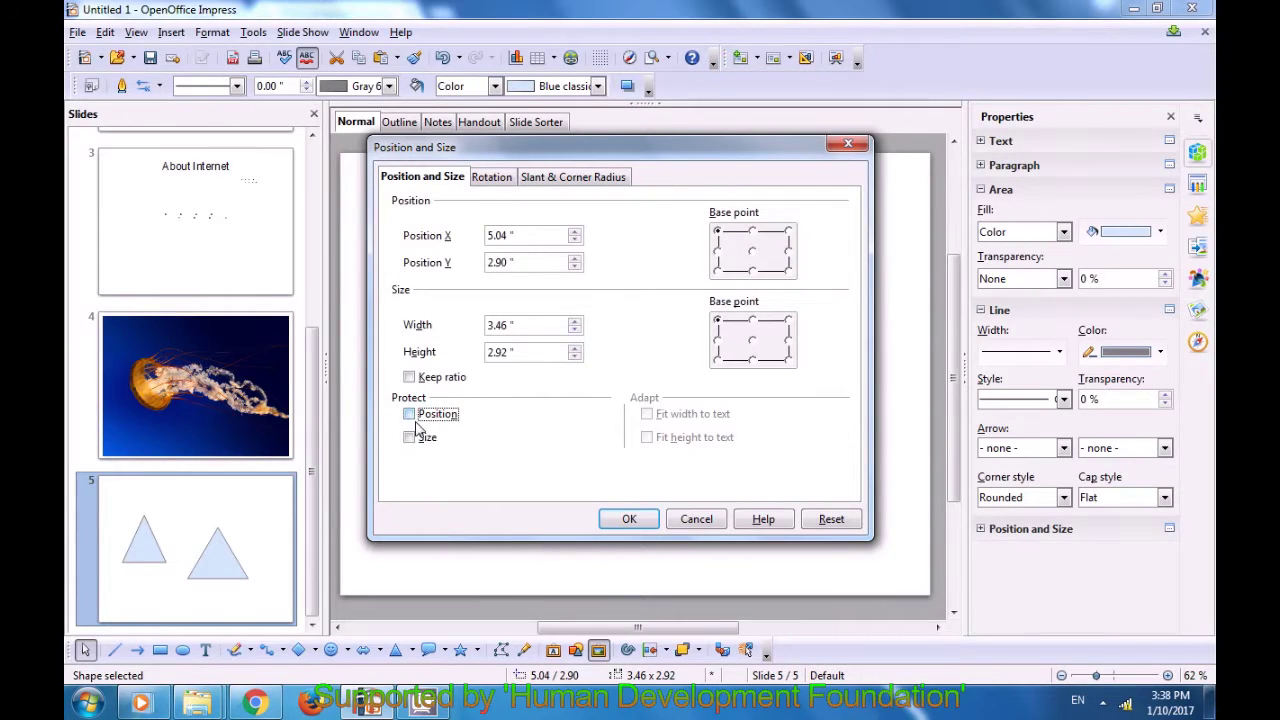
click(412, 438)
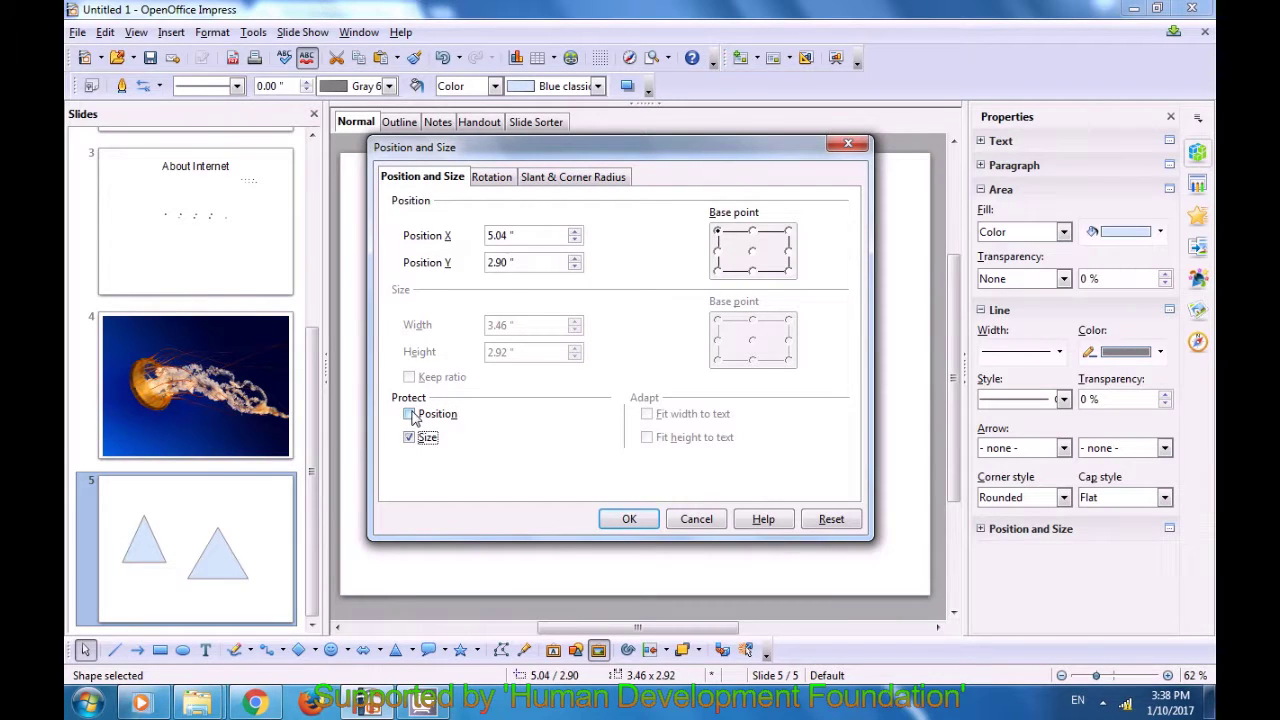
click(411, 415)
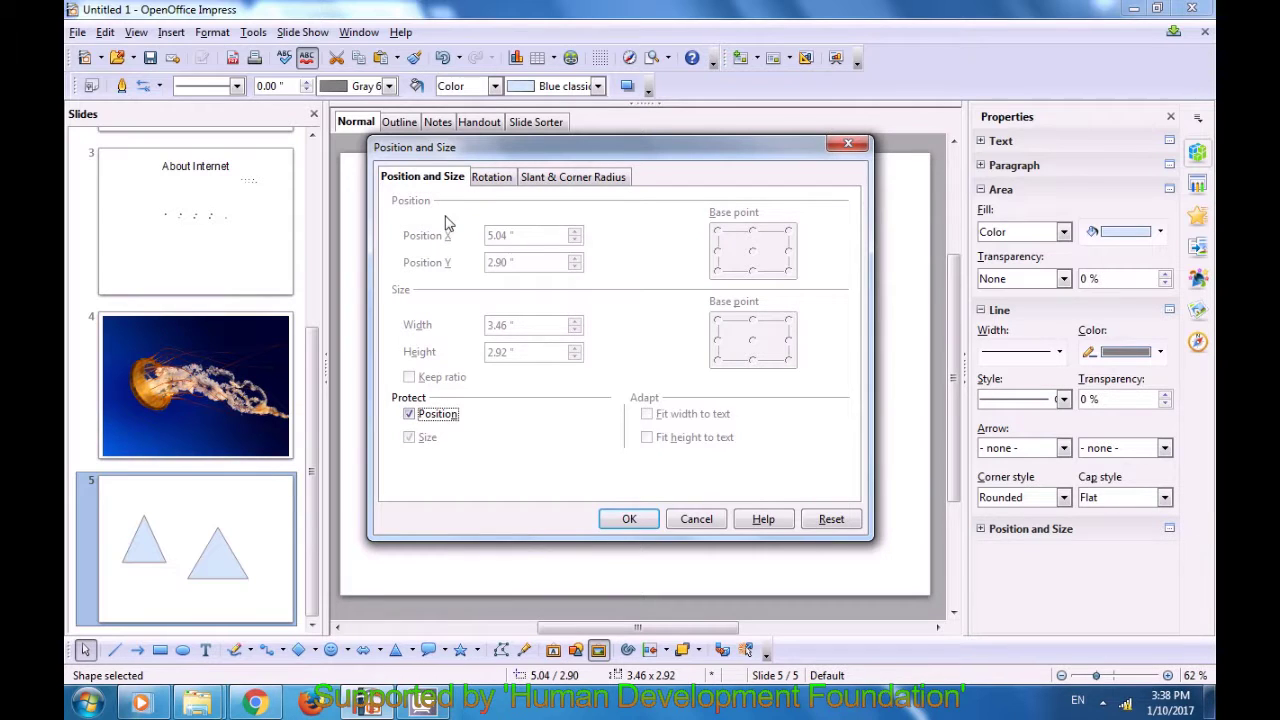
Choose the bottom-right corner as the triangle's rotation pivot point and apply the settings together with the protection.
click(497, 182)
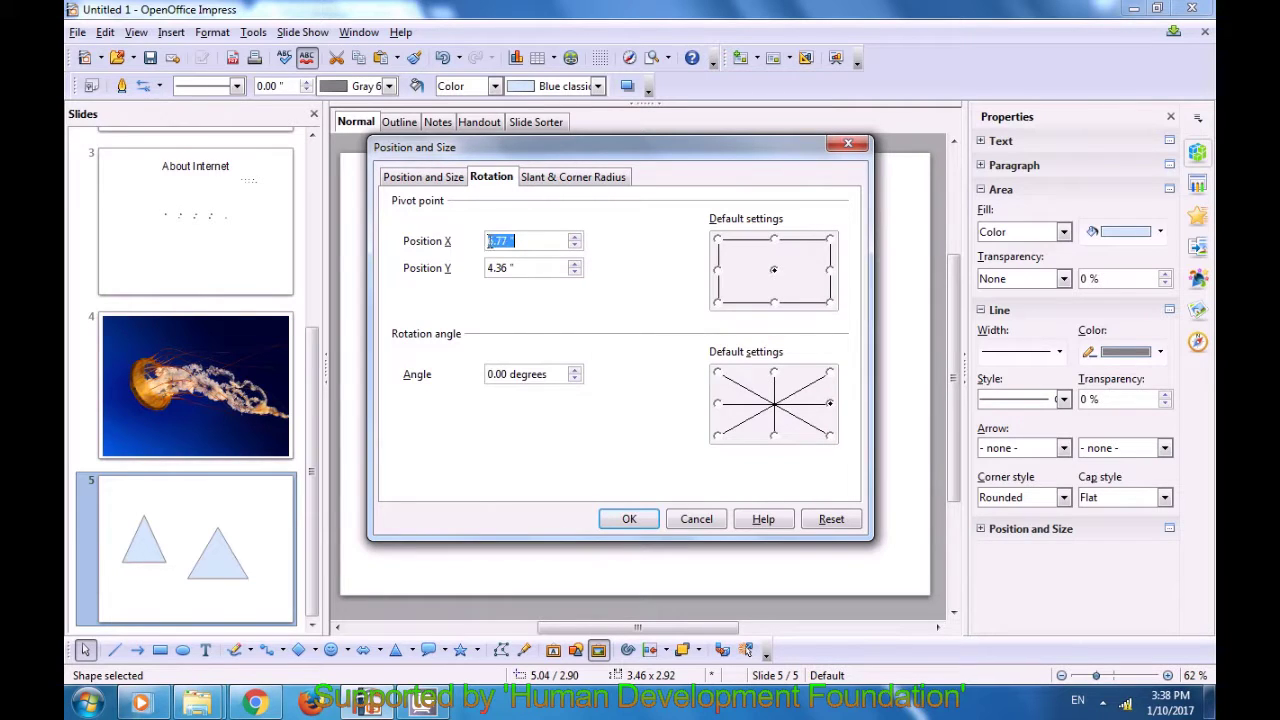
click(575, 240)
click(575, 240)
click(575, 265)
click(575, 265)
click(575, 266)
click(828, 303)
click(636, 517)
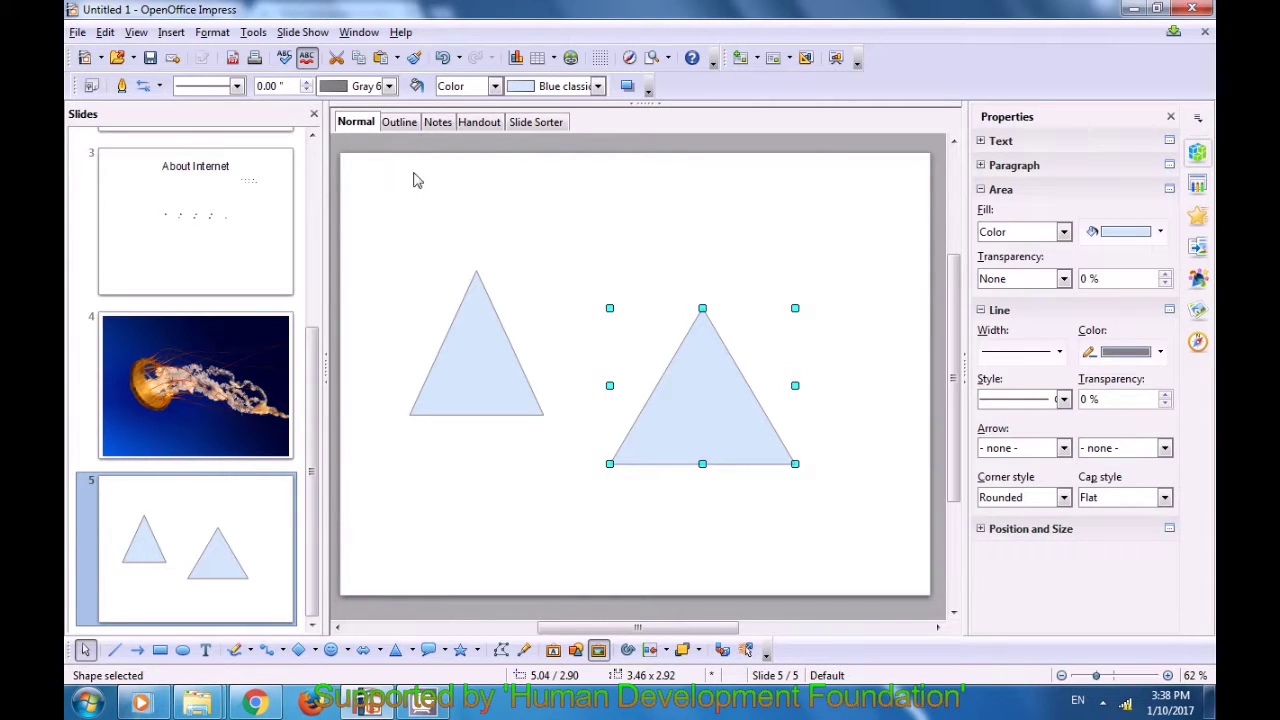
click(214, 32)
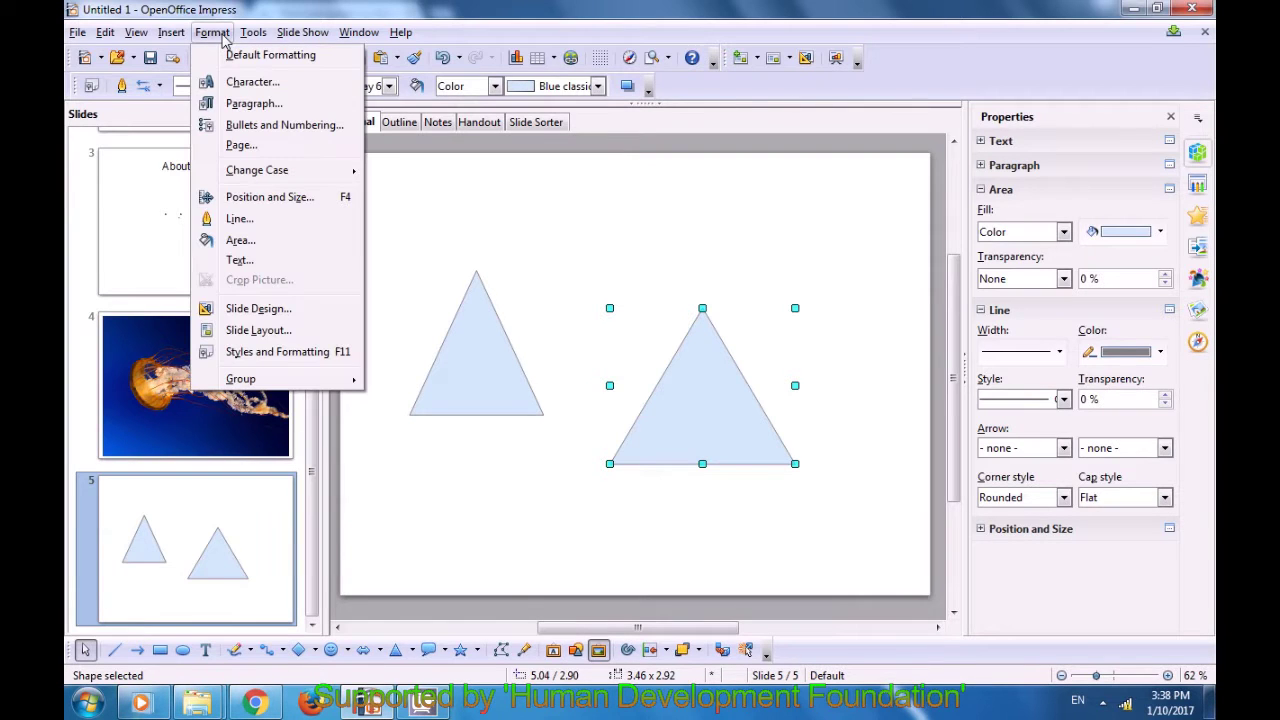
click(250, 197)
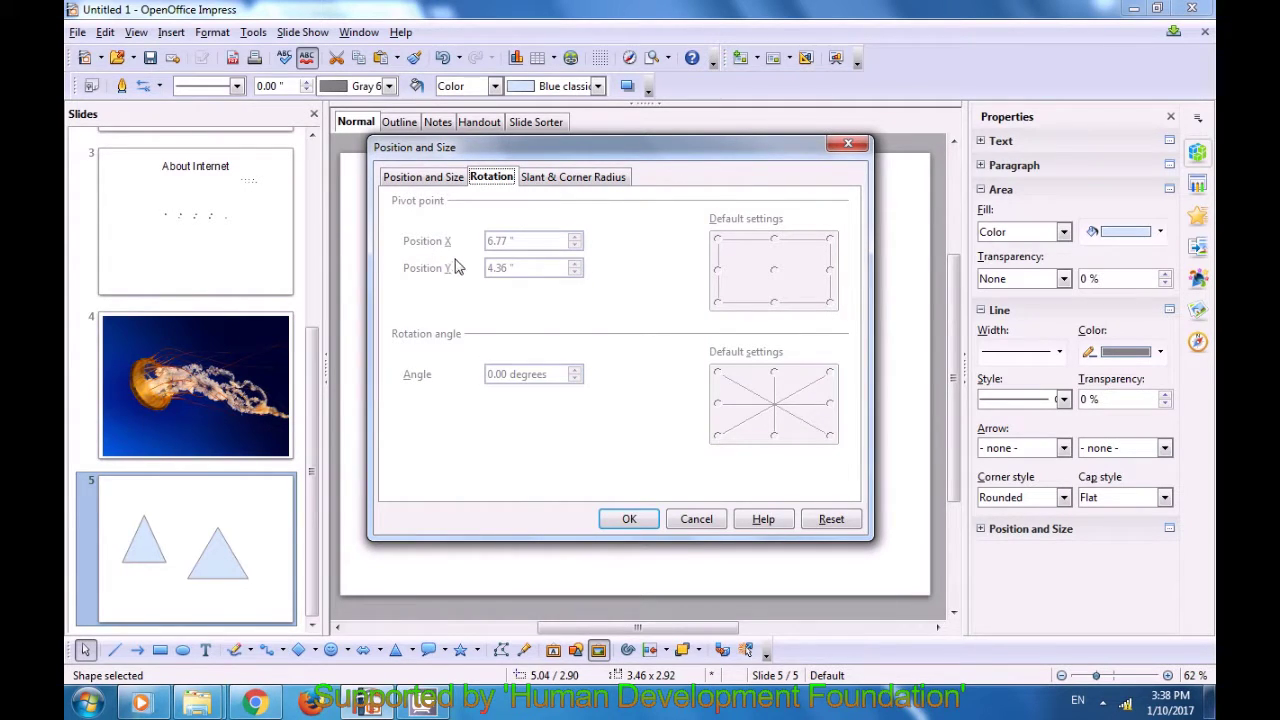
drag(584, 152, 605, 262)
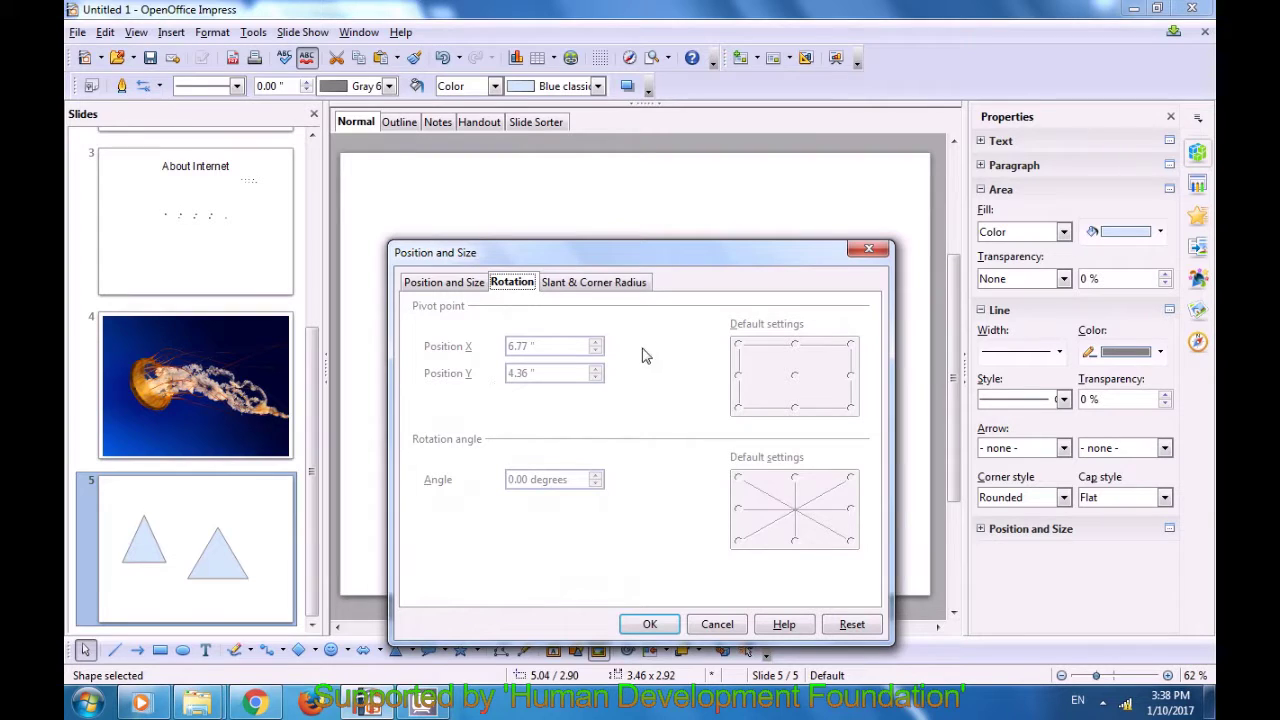
click(430, 285)
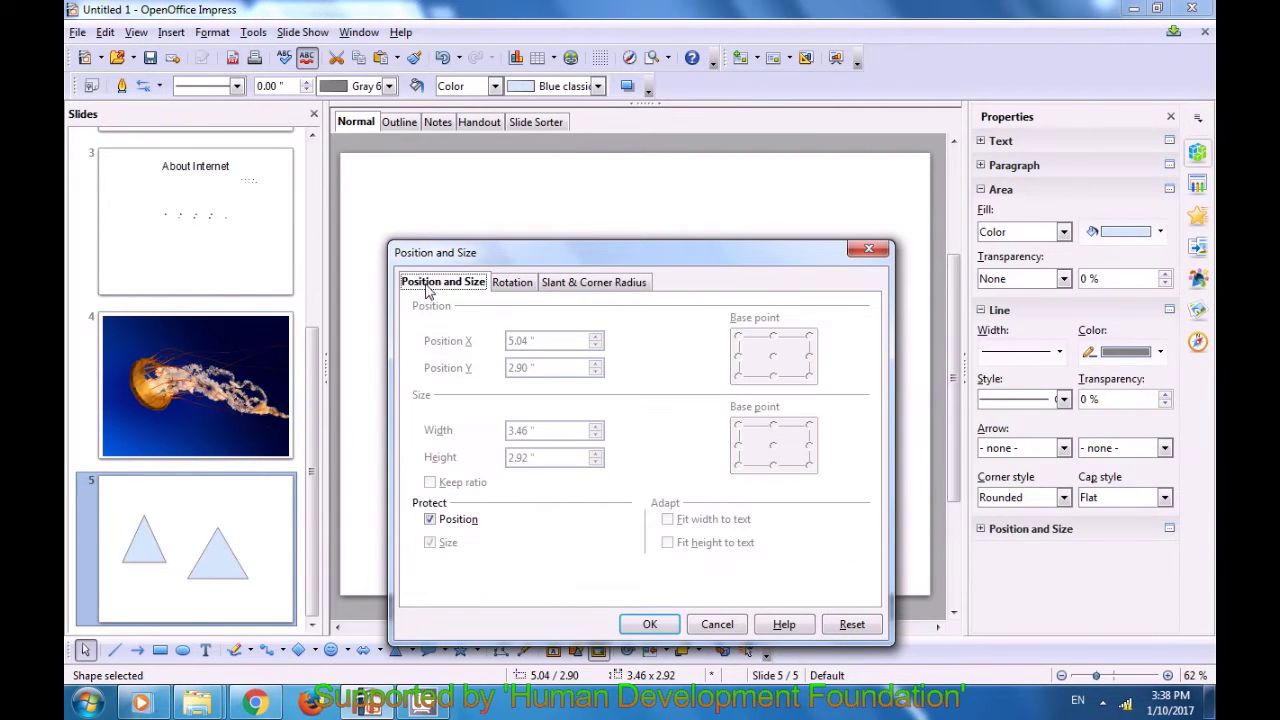
click(430, 520)
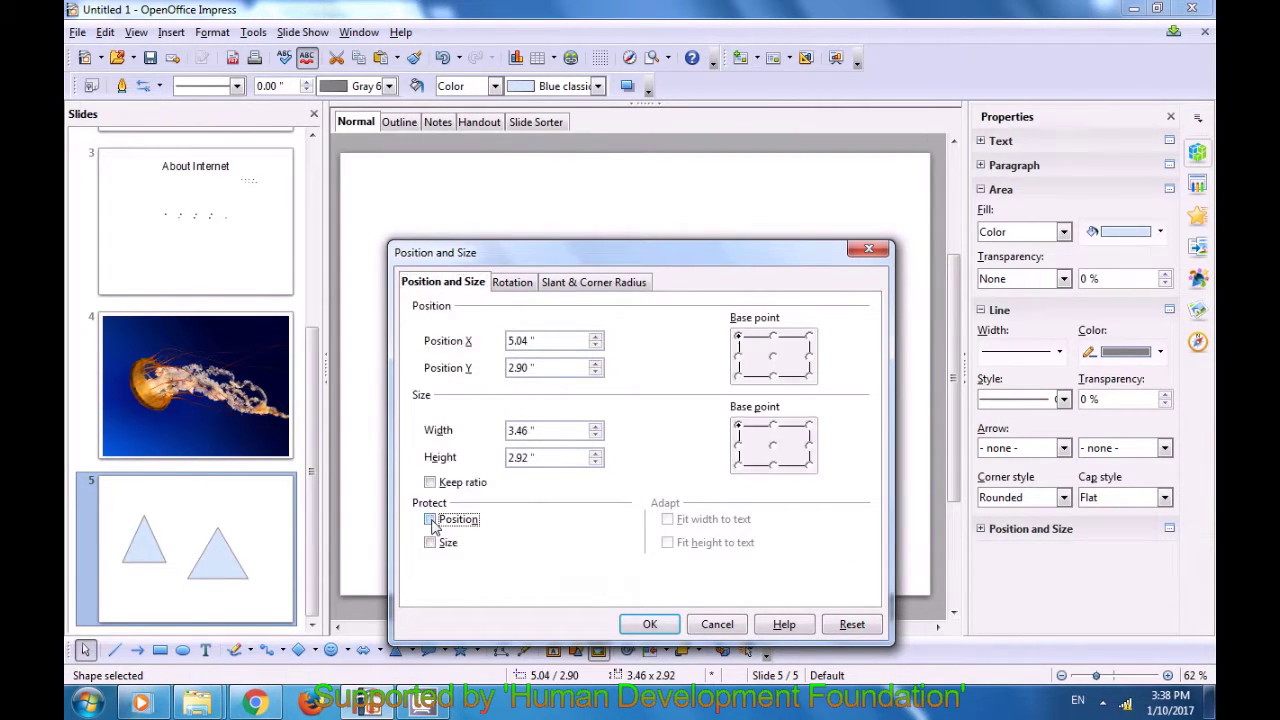
click(508, 288)
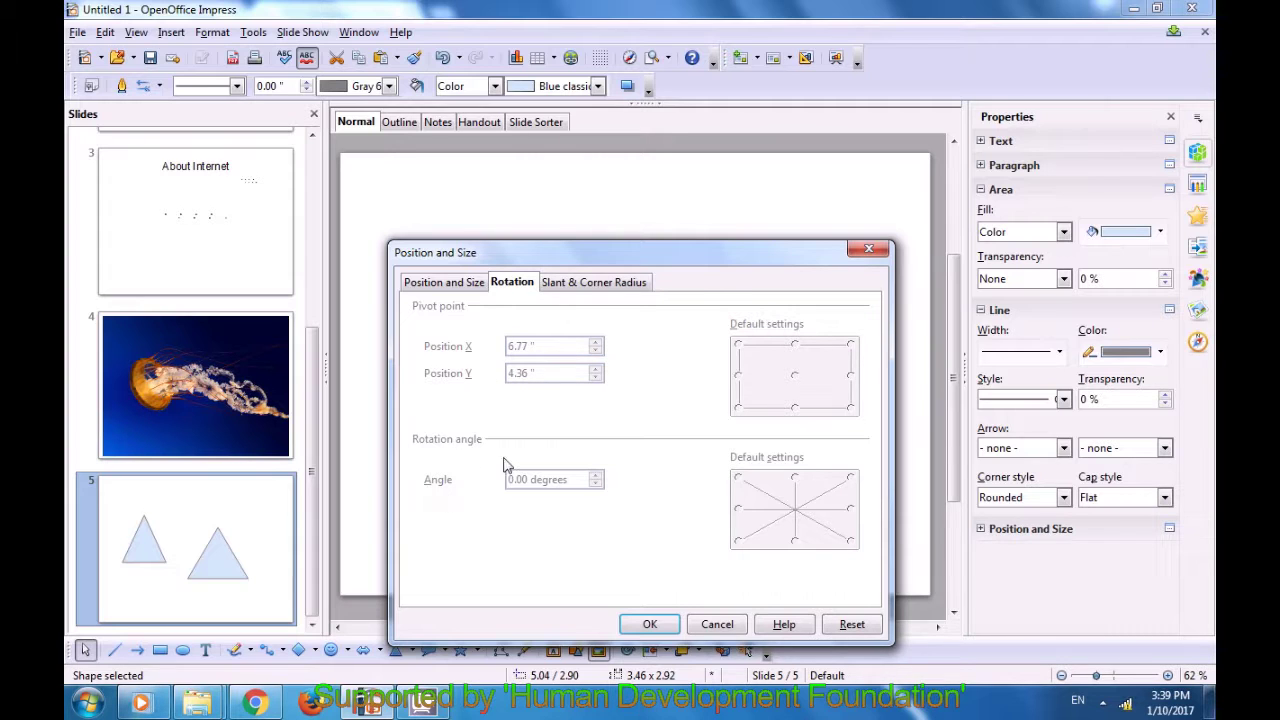
click(866, 250)
Reopen the protected right-hand triangle's Position and Size settings to examine its rotation options, and close them without changes.
click(686, 236)
click(696, 388)
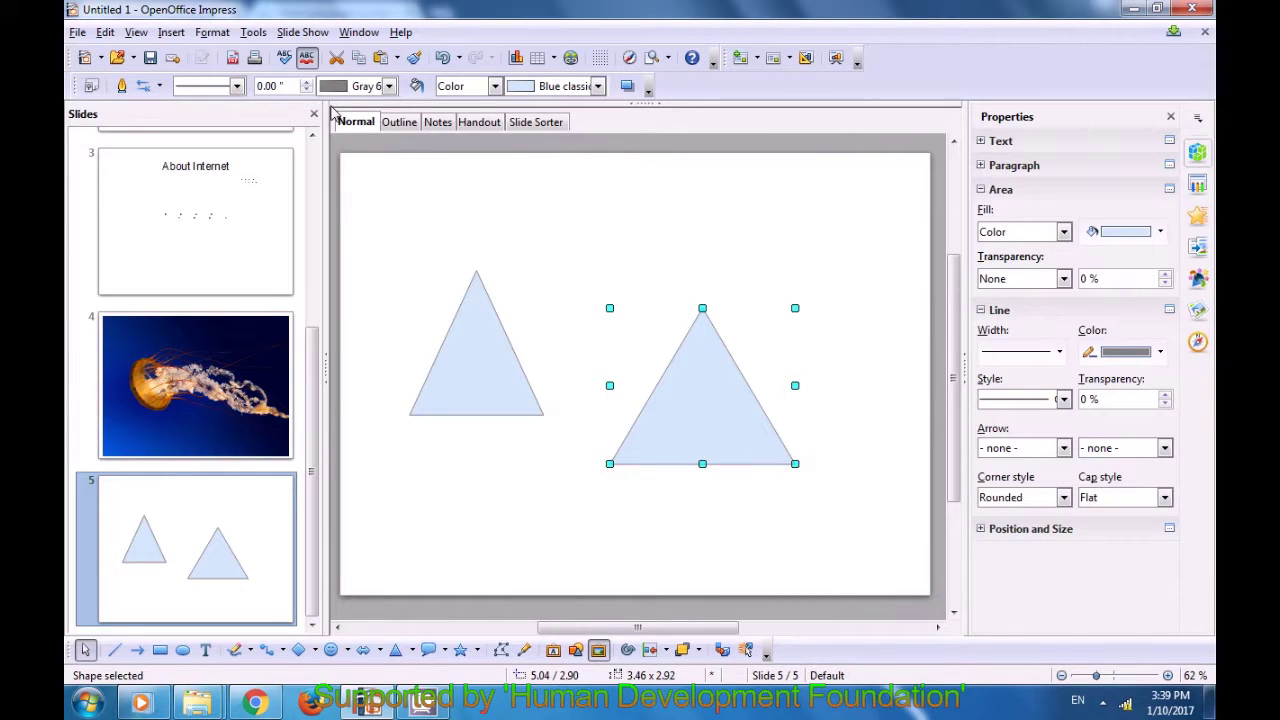
click(213, 33)
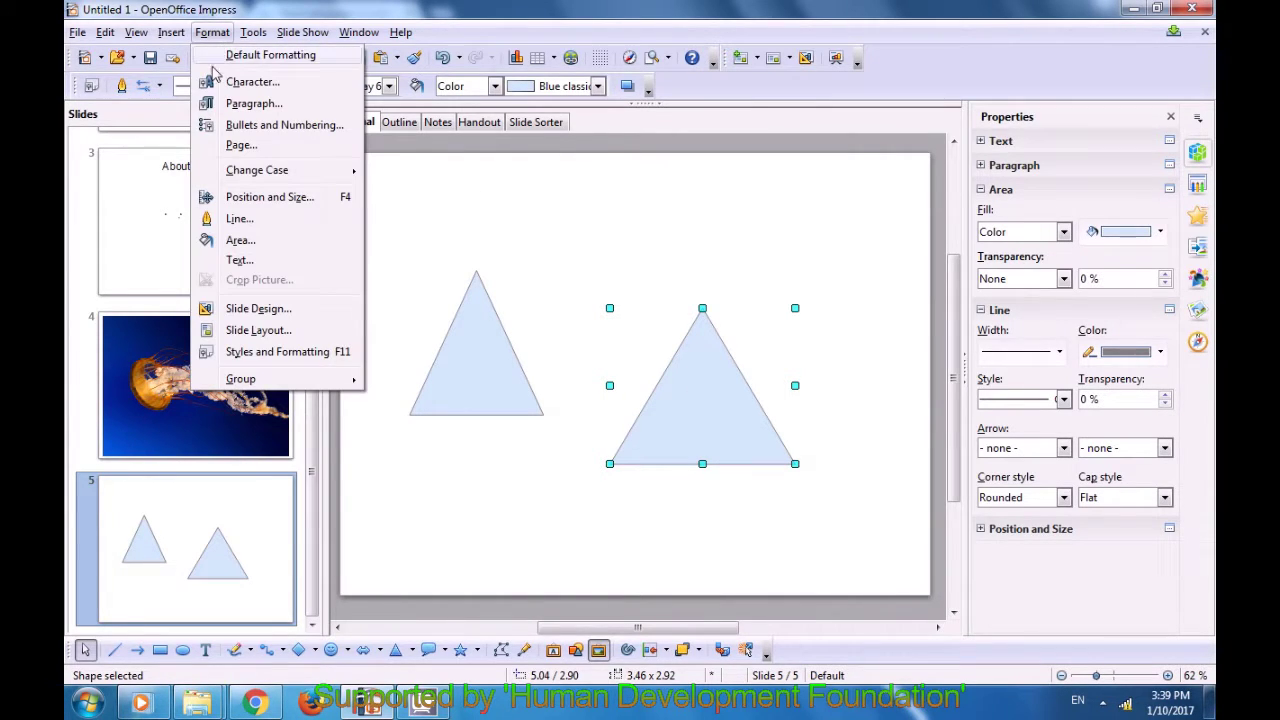
click(232, 199)
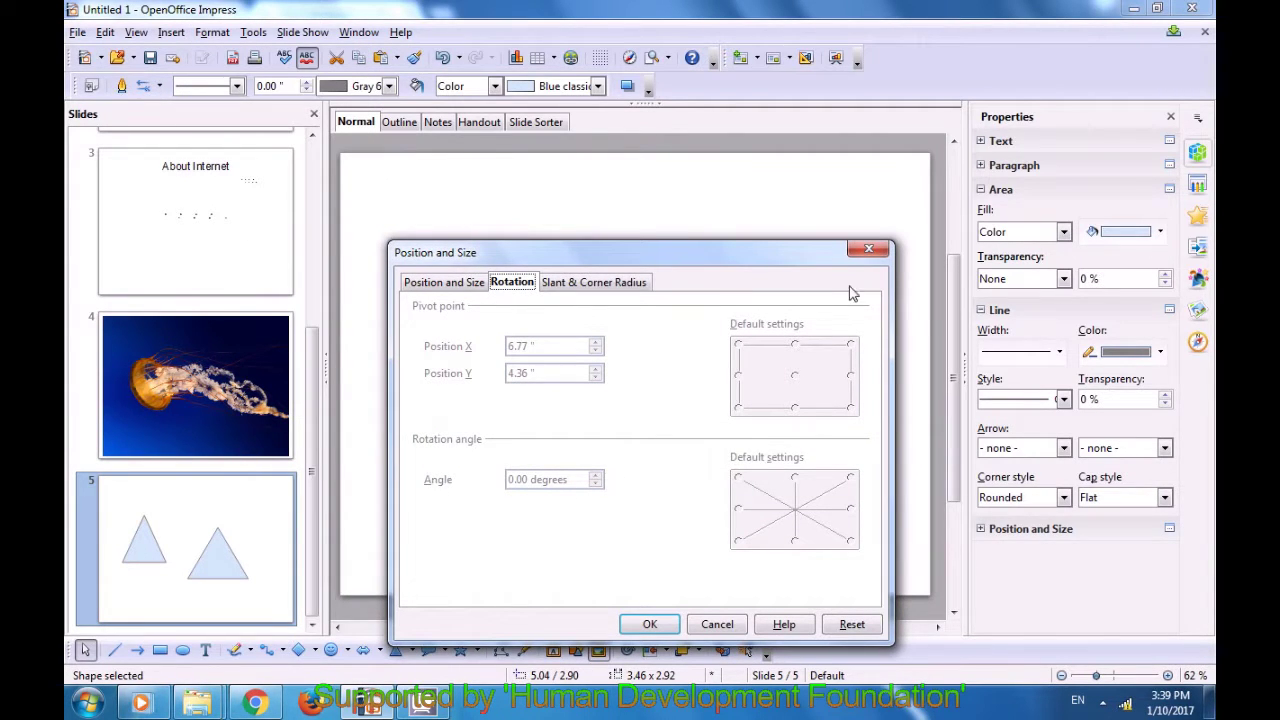
click(868, 248)
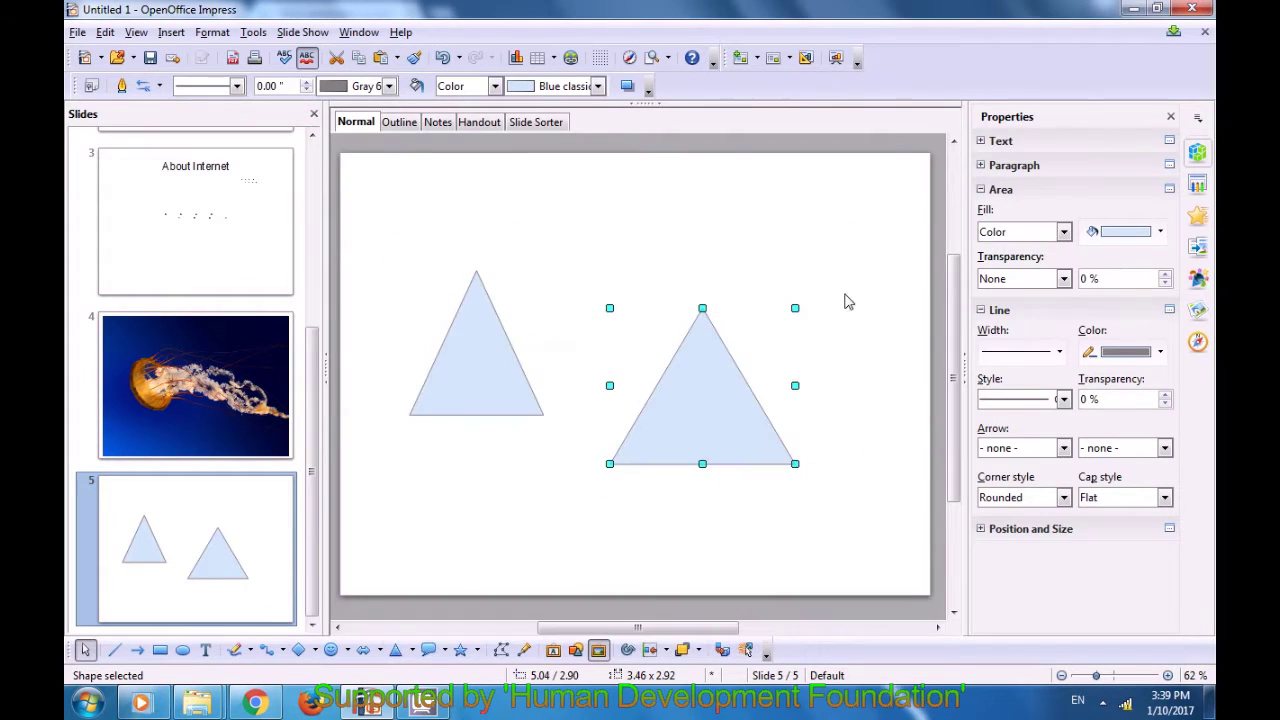
Rotate the left-hand triangle by 80 degrees about its centre using its Position and Size settings.
click(576, 246)
click(490, 339)
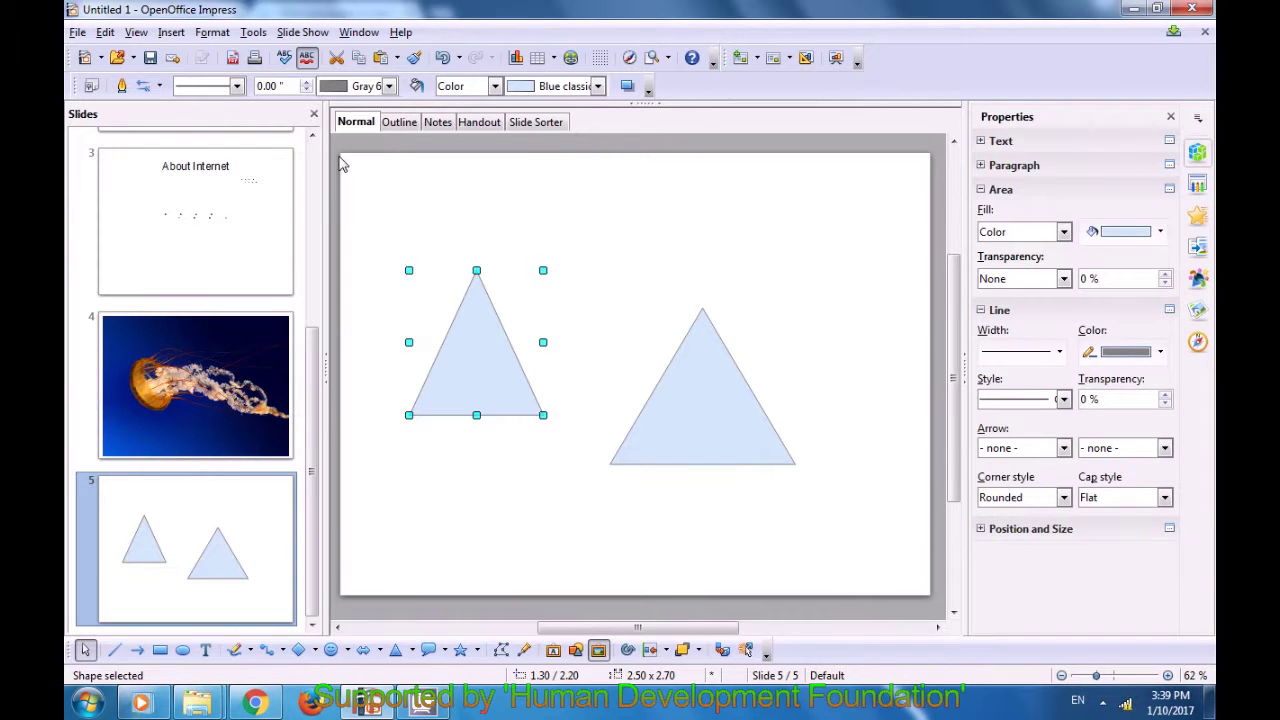
click(212, 32)
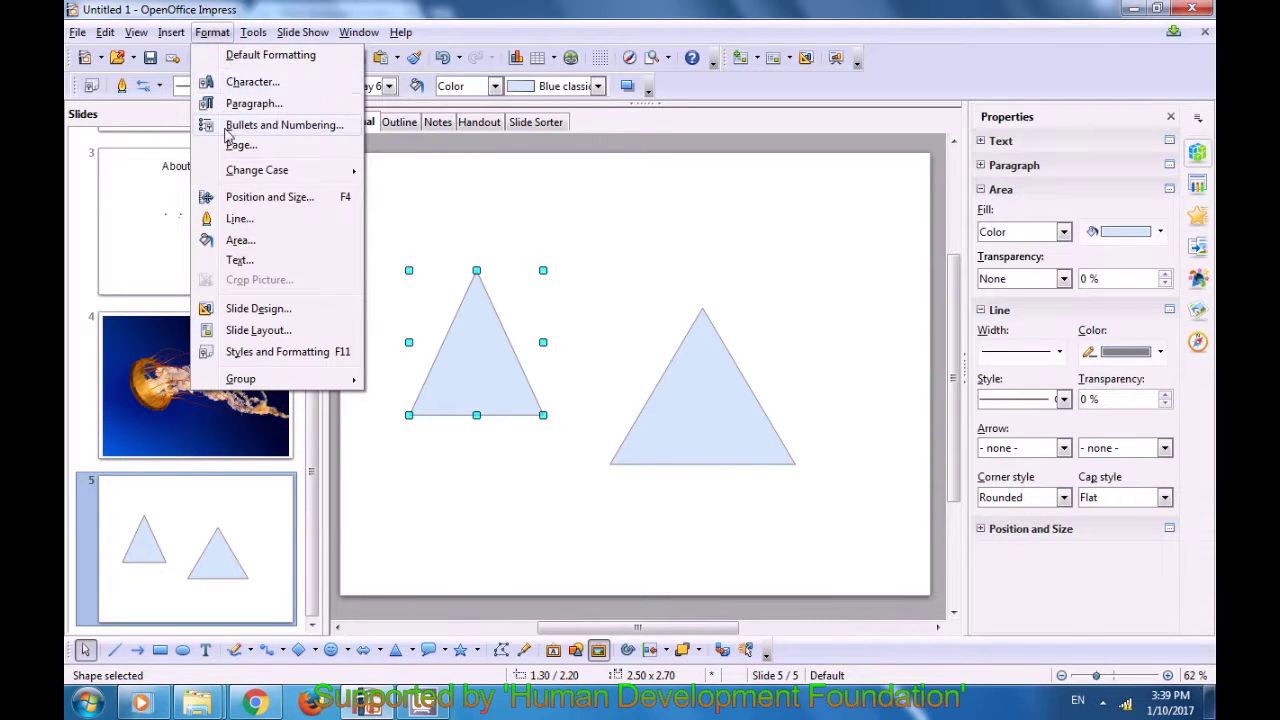
click(220, 197)
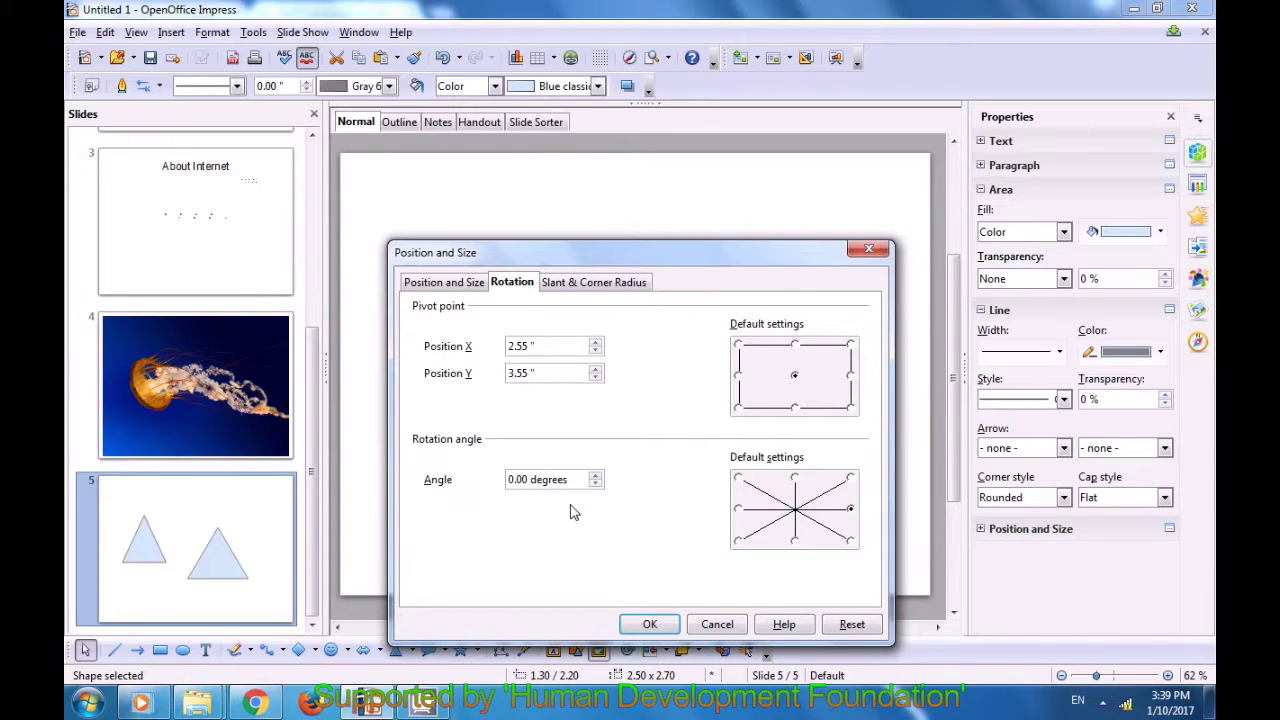
click(593, 474)
click(595, 475)
click(595, 475)
click(594, 475)
click(594, 475)
click(594, 477)
click(595, 476)
click(595, 476)
click(595, 476)
click(595, 476)
click(595, 476)
click(654, 624)
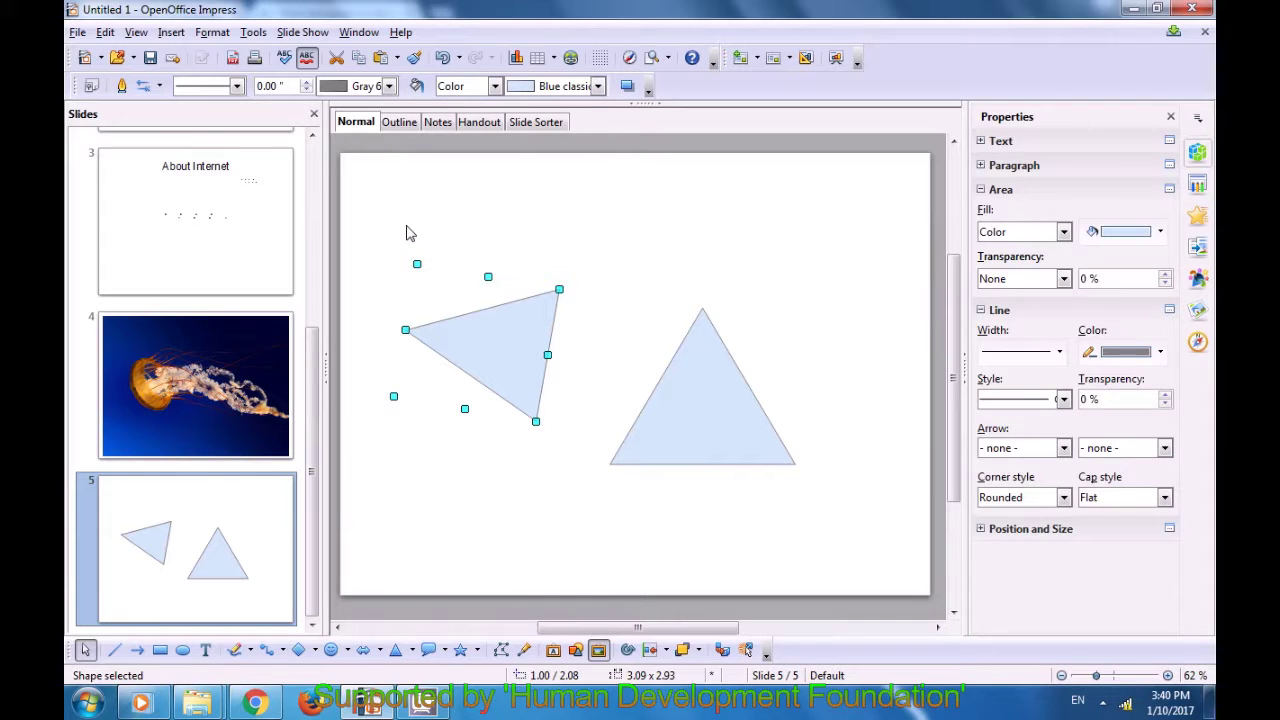
Increase the left-hand triangle's slant angle in its Position and Size settings, apply it and deselect the shape.
click(216, 34)
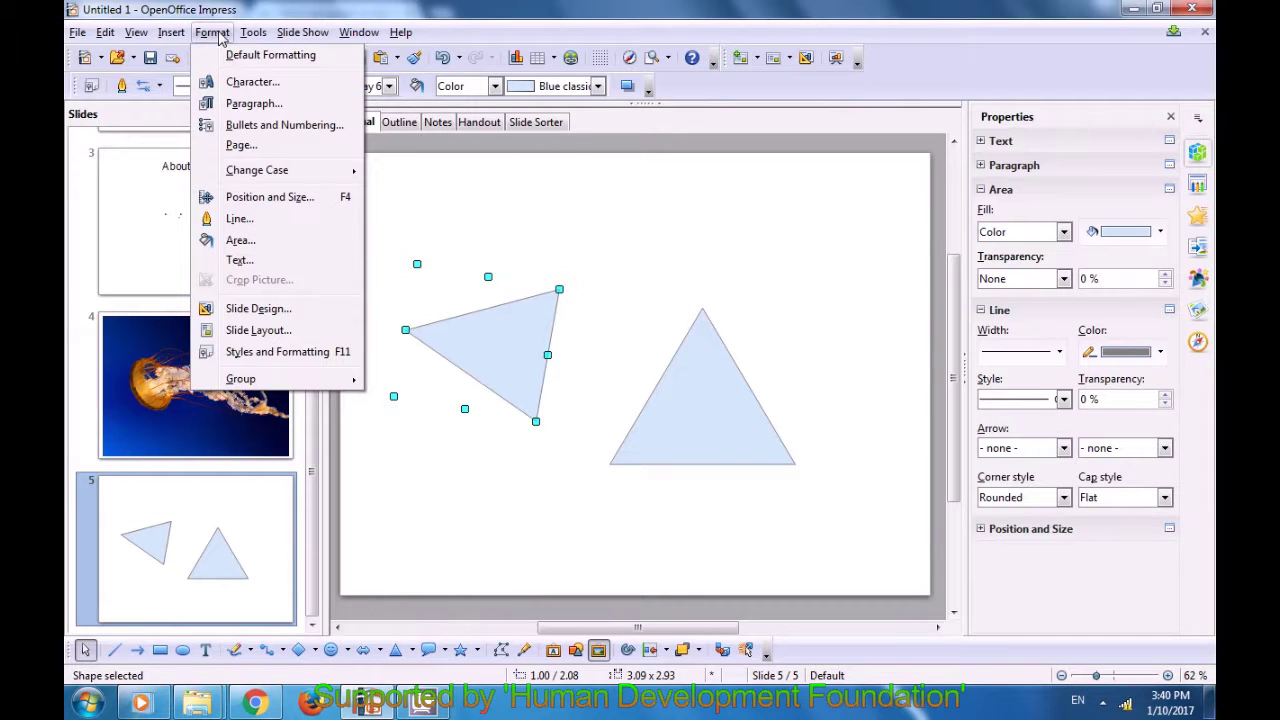
click(262, 197)
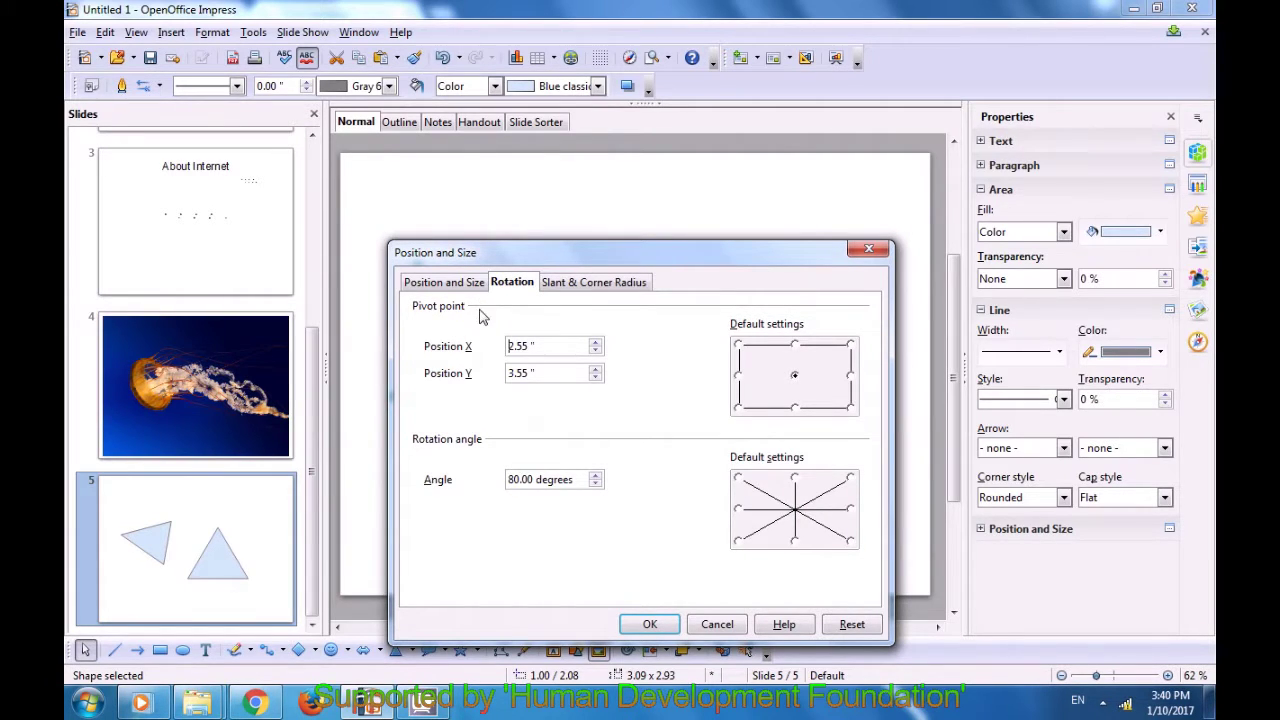
click(562, 290)
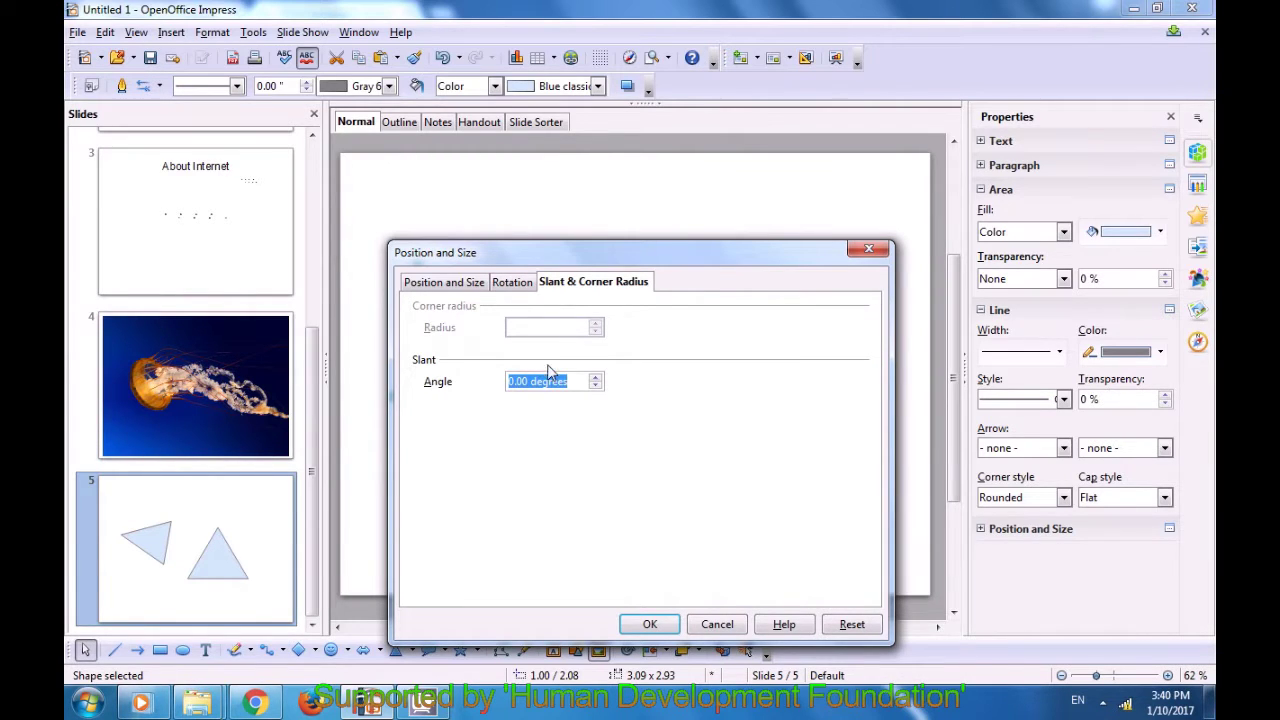
click(596, 379)
click(596, 379)
click(651, 624)
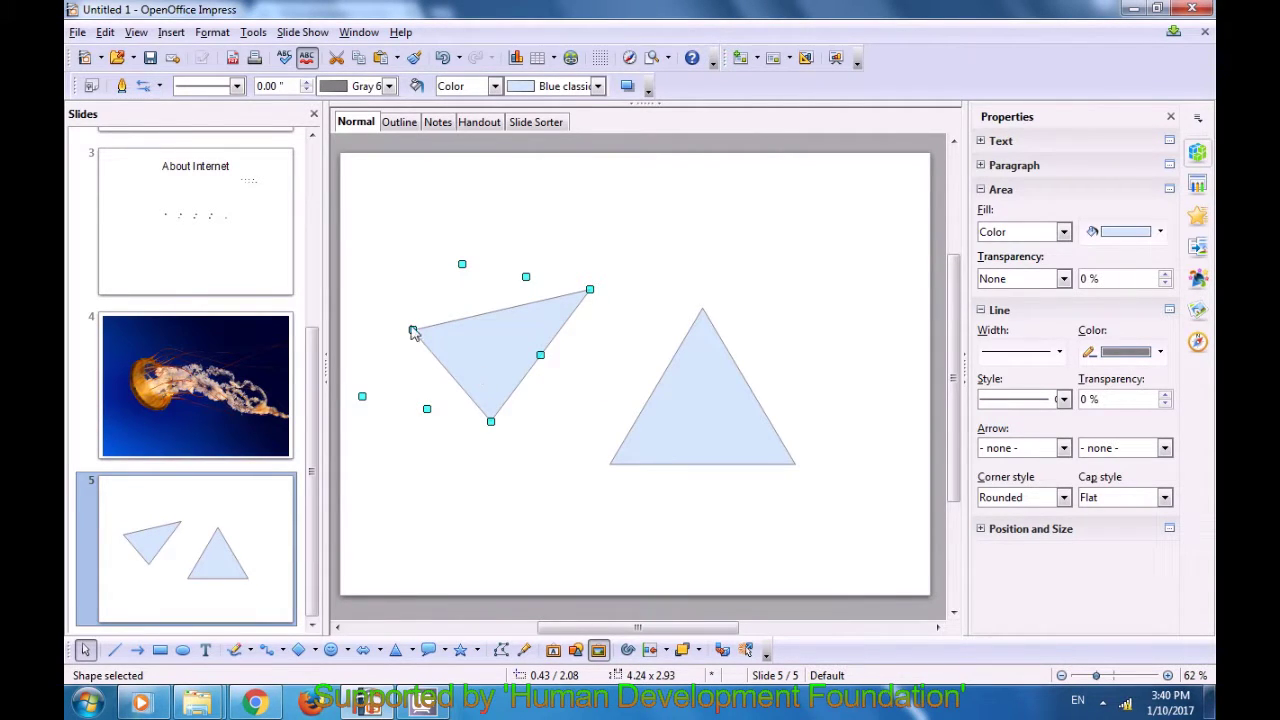
click(618, 242)
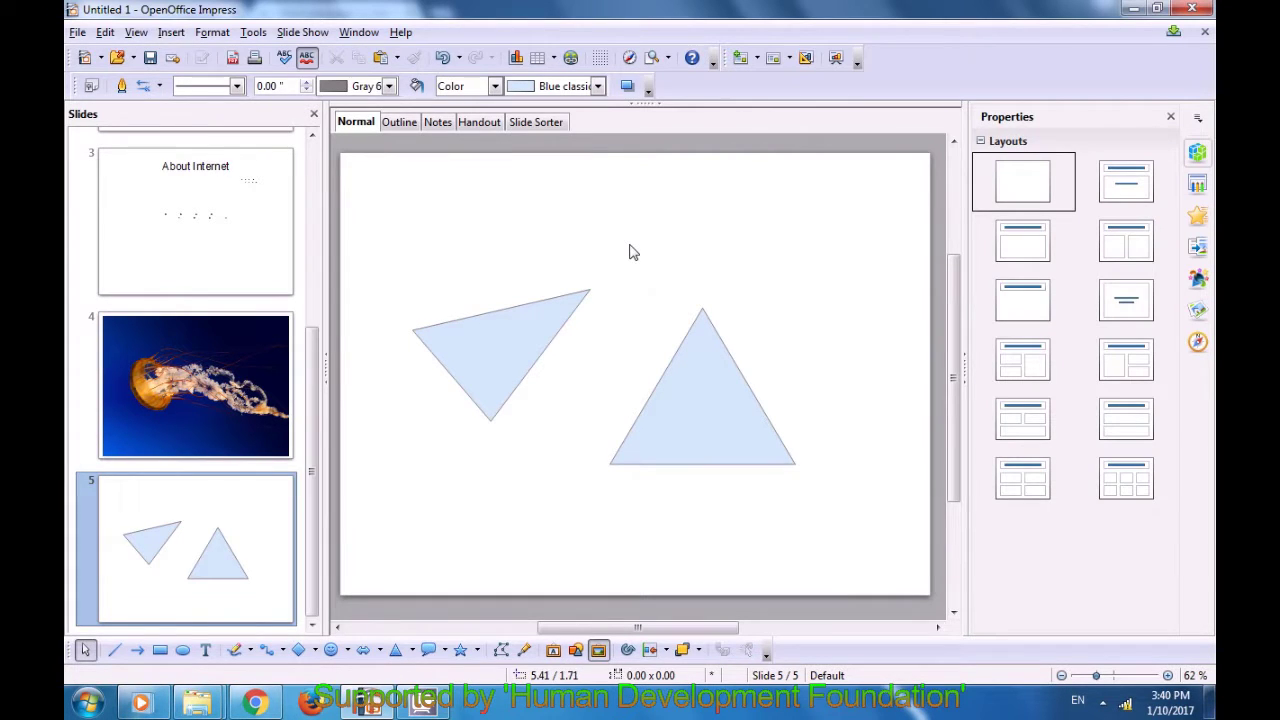
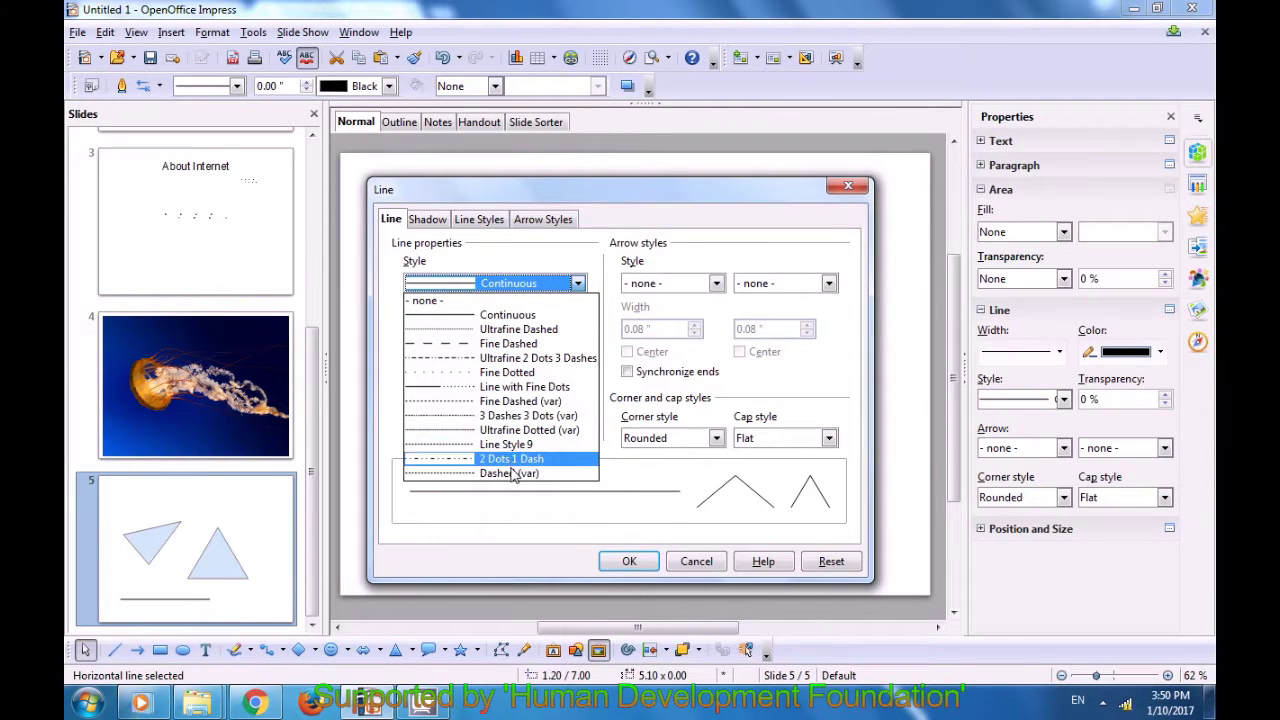
Set the horizontal line's style to Line with Fine Dots and its color to Red 4.
click(488, 387)
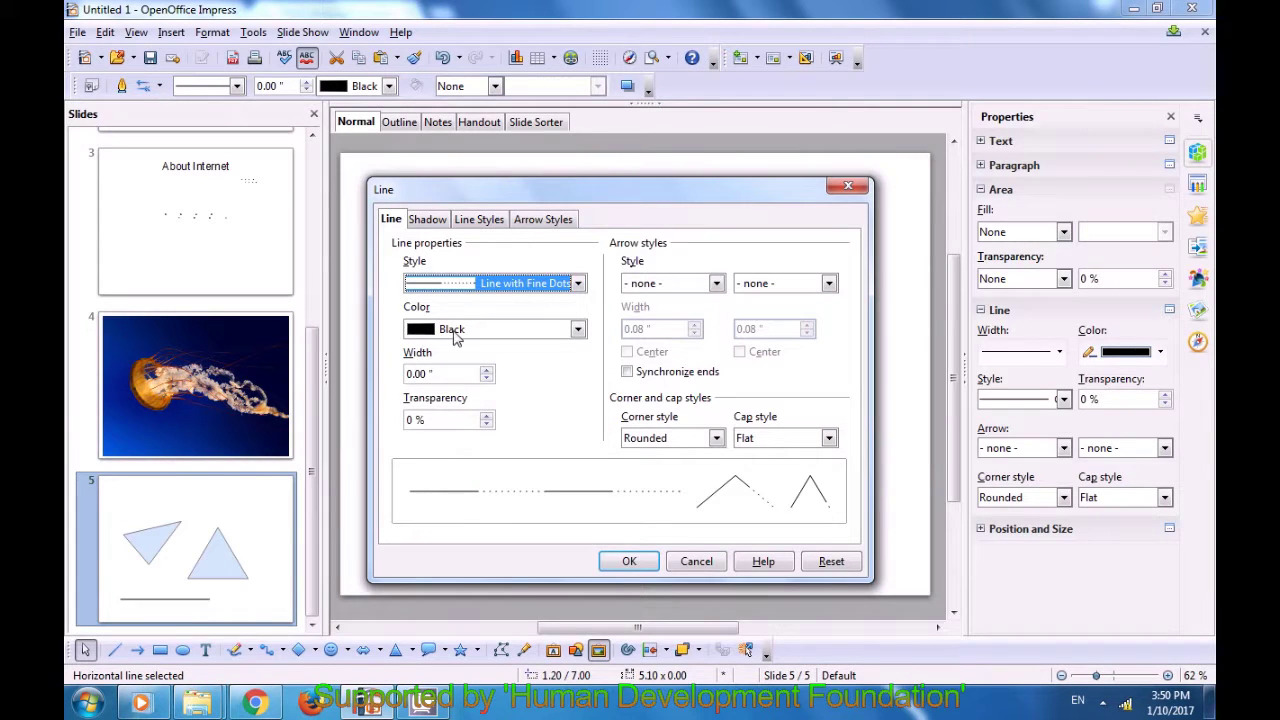
click(577, 330)
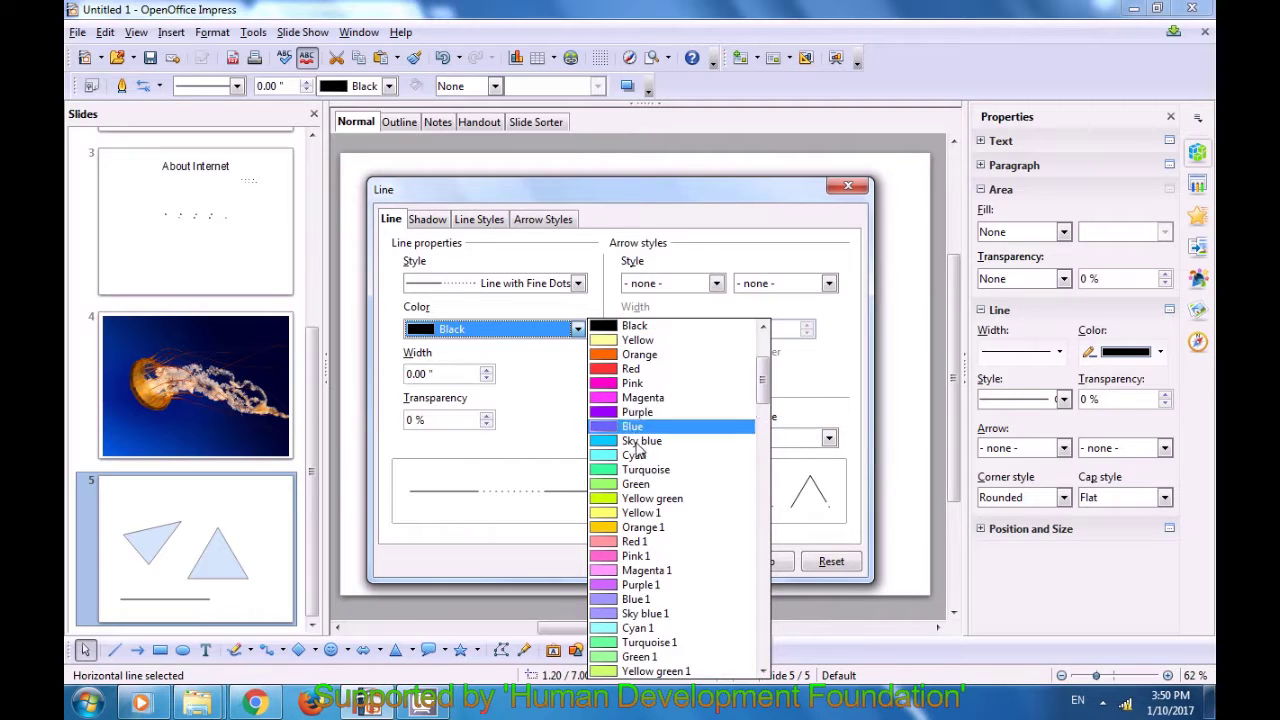
scroll(655, 510, down, 14)
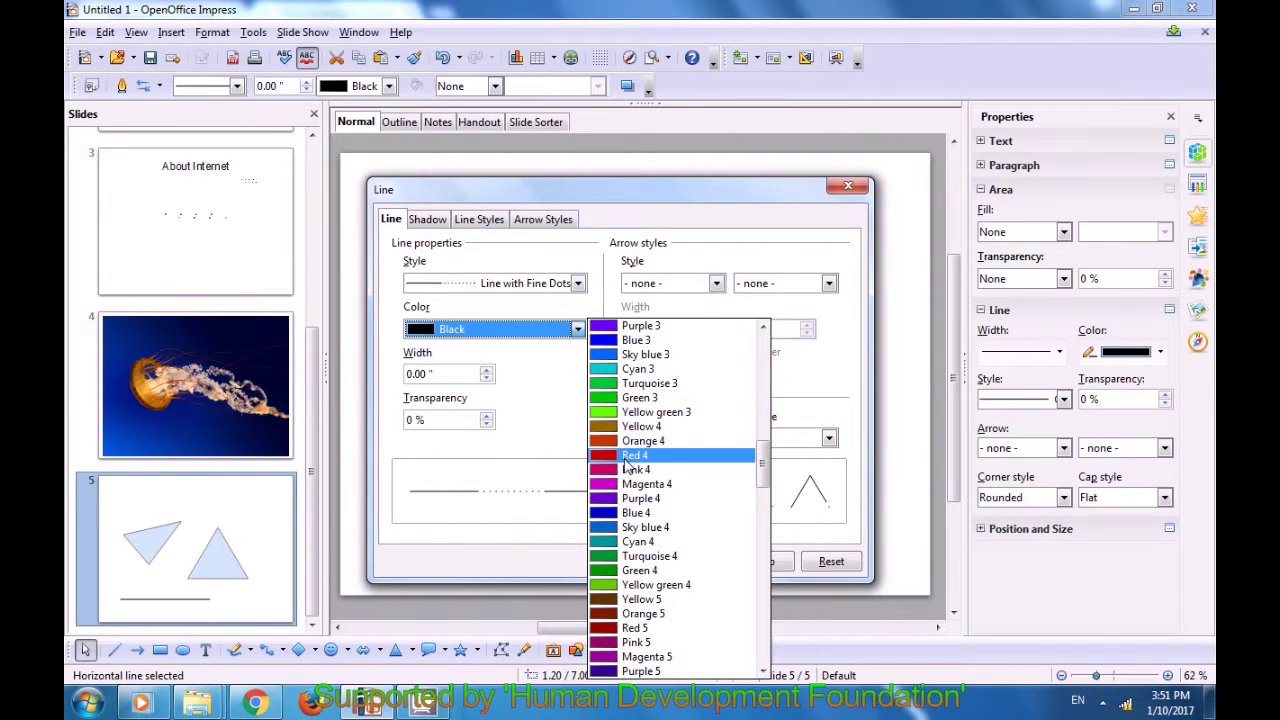
click(630, 455)
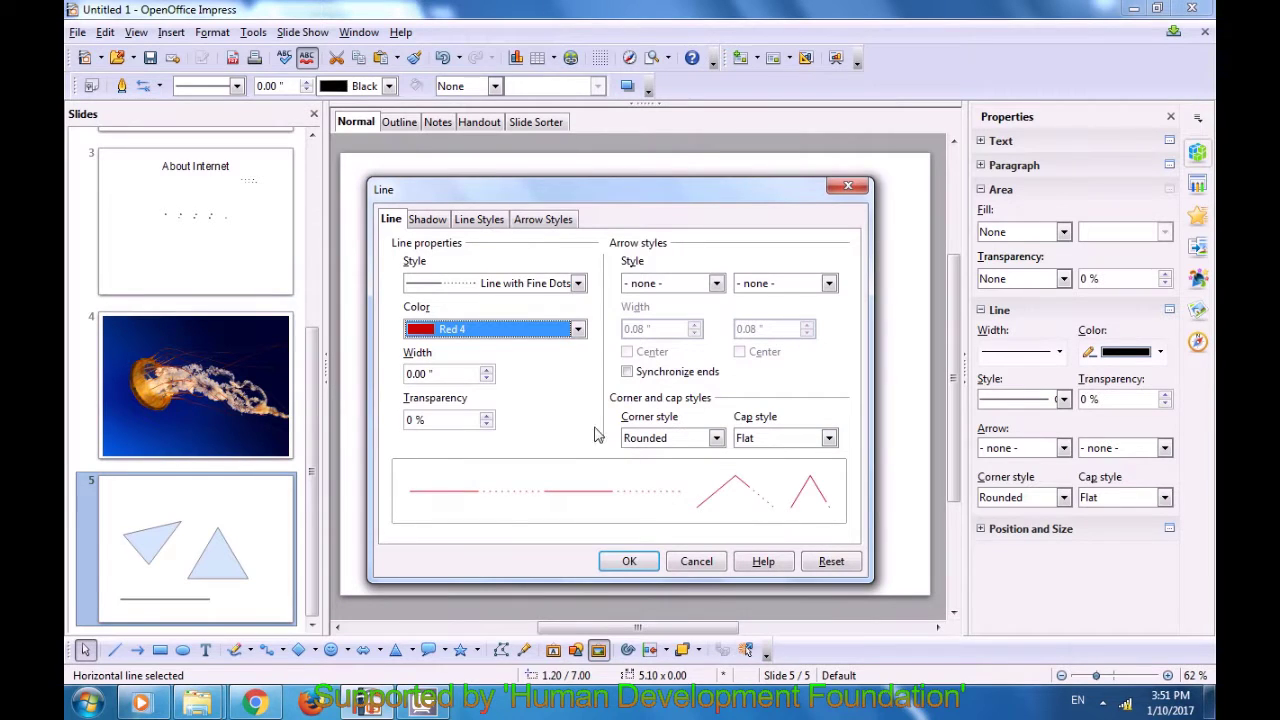
Set the horizontal line's width to 0.08".
click(486, 371)
click(486, 371)
click(486, 371)
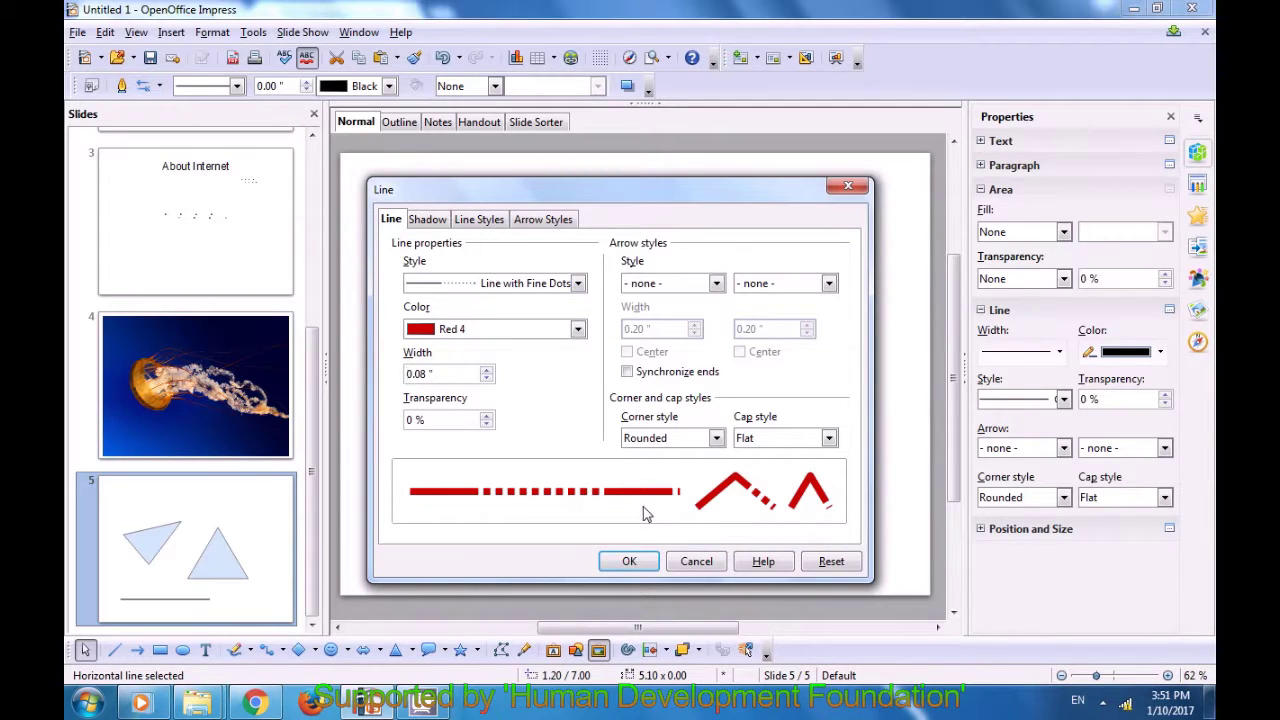
Try a higher transparency for the horizontal line and return it to 0%.
click(487, 416)
click(487, 417)
click(487, 417)
click(489, 425)
click(490, 426)
click(490, 426)
click(487, 416)
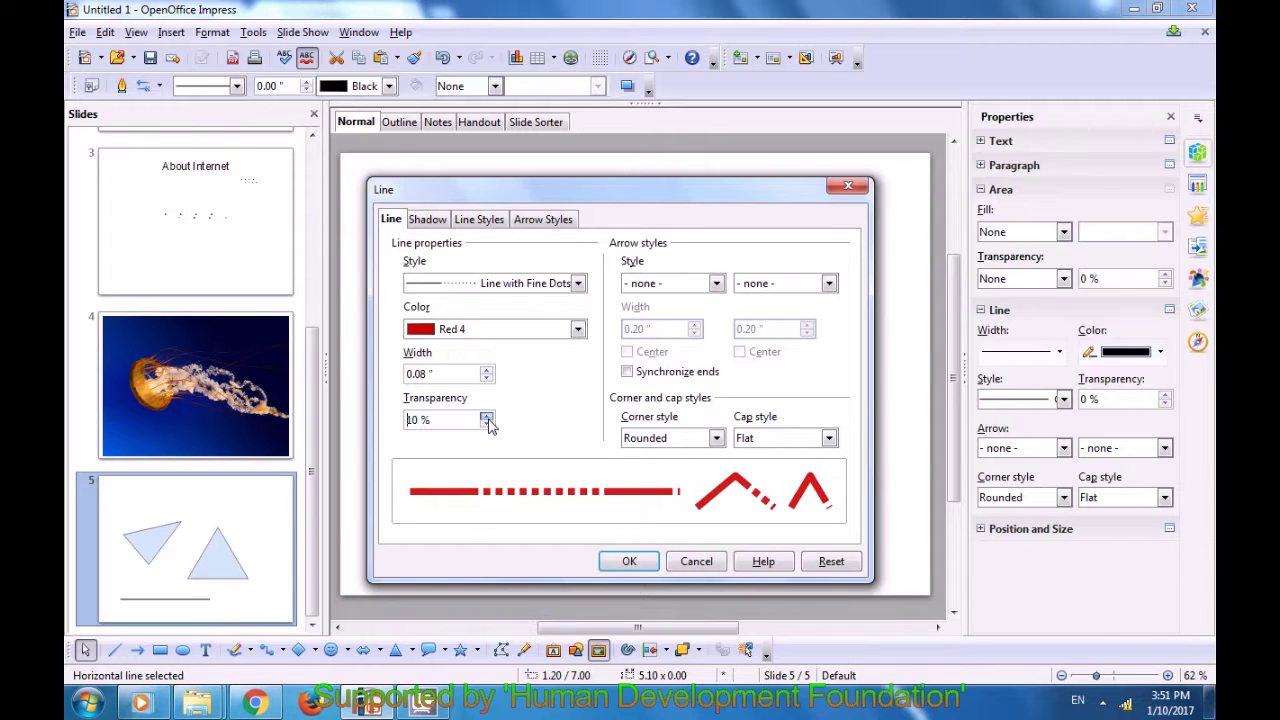
click(486, 425)
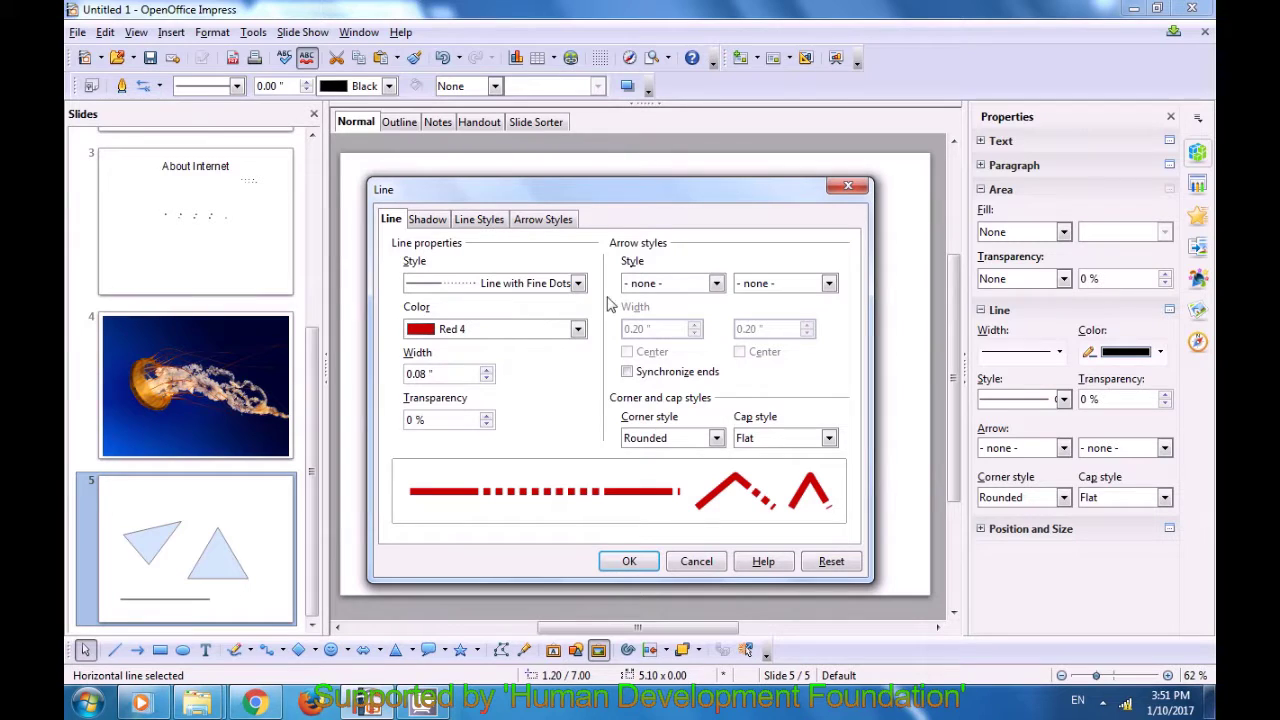
Give the line a Rounded large arrow at its start and an Arrow at its end.
click(710, 285)
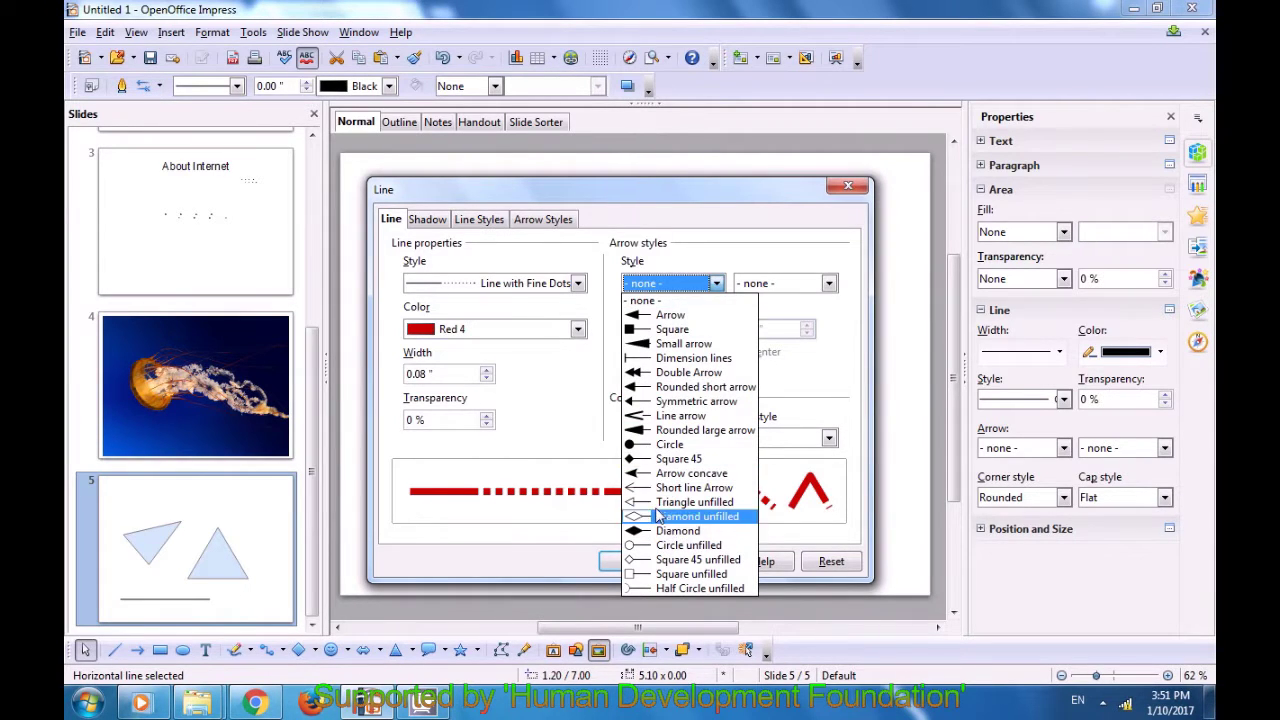
click(675, 432)
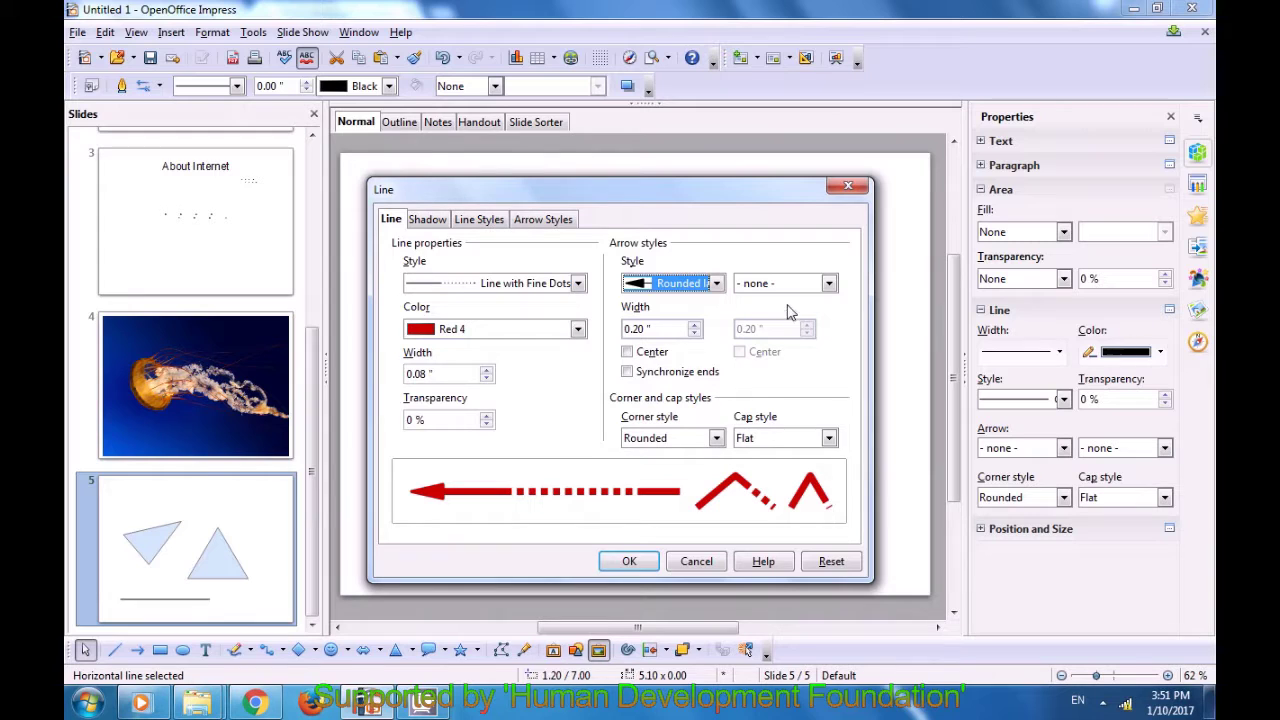
click(828, 284)
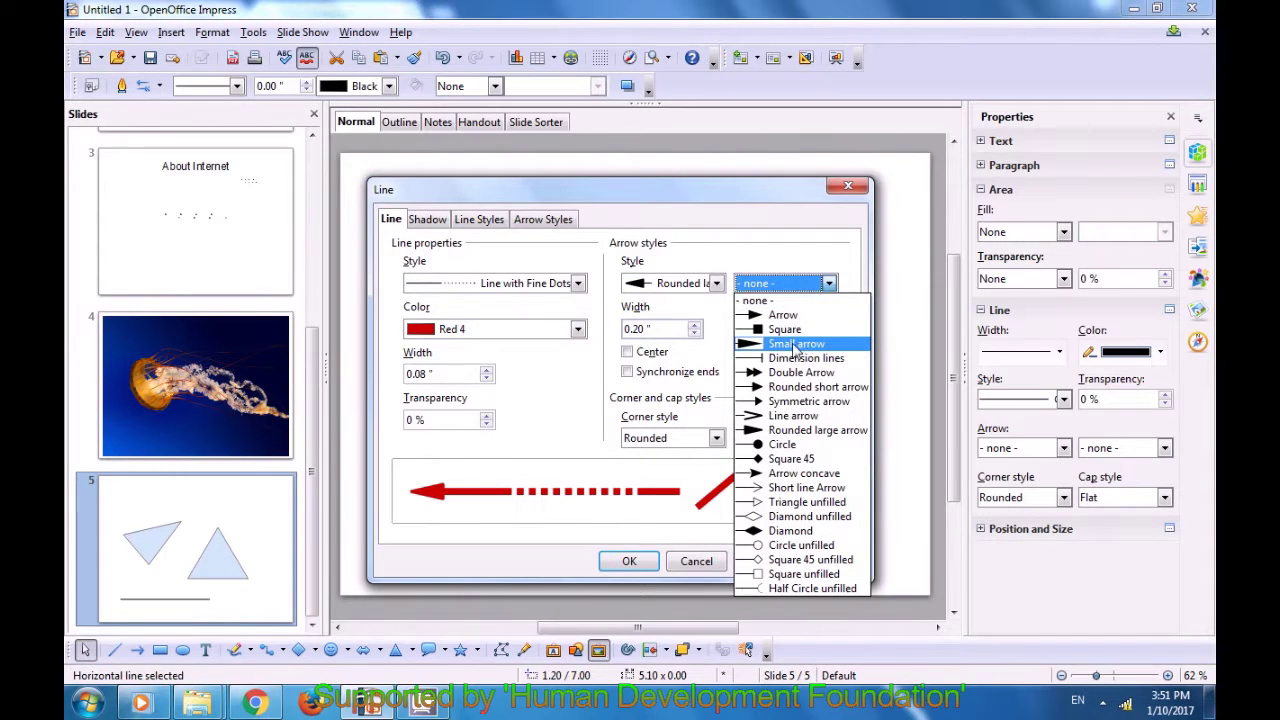
click(787, 318)
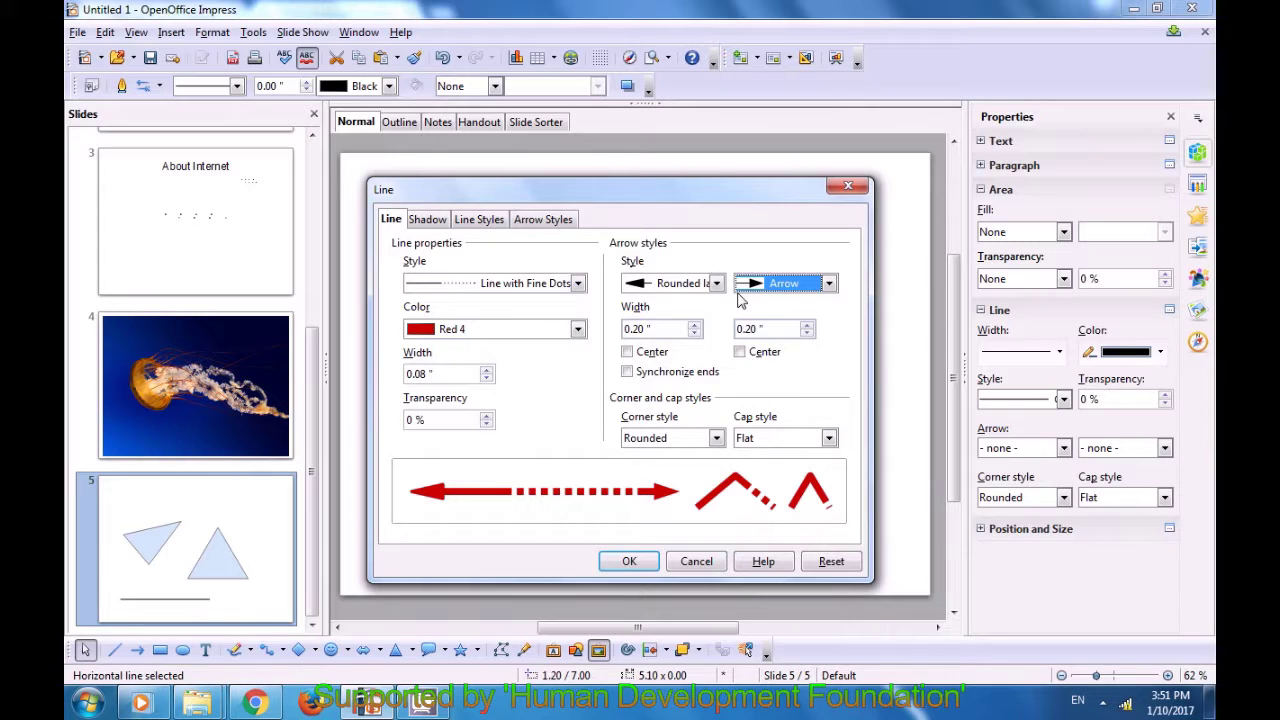
Set the arrowhead widths to 0.12" at the line's start and 0.10" at its end.
click(695, 325)
click(695, 325)
click(695, 335)
click(695, 335)
click(695, 335)
click(695, 335)
click(695, 335)
click(695, 336)
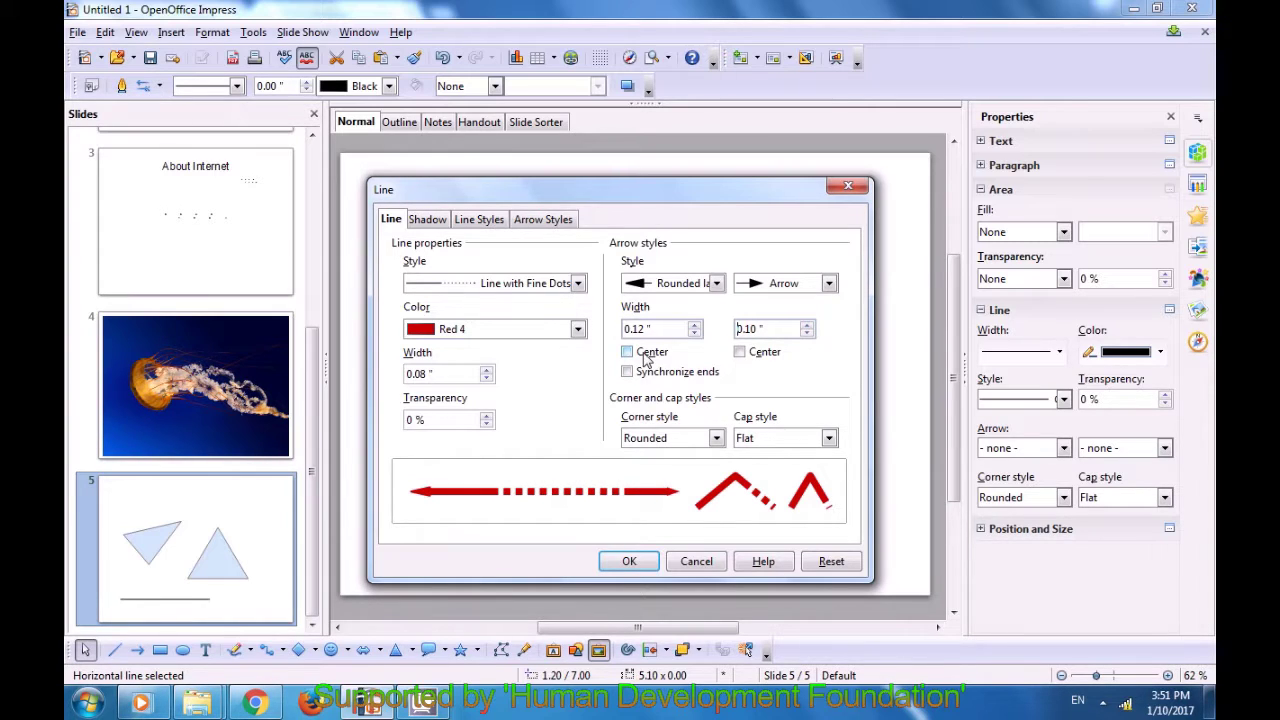
Try the Center options for the arrowheads, leave both off, and turn on Synchronize ends.
click(641, 356)
click(641, 356)
click(757, 356)
click(629, 373)
Set the line's corner style to Mitered and its cap style to Round.
click(716, 439)
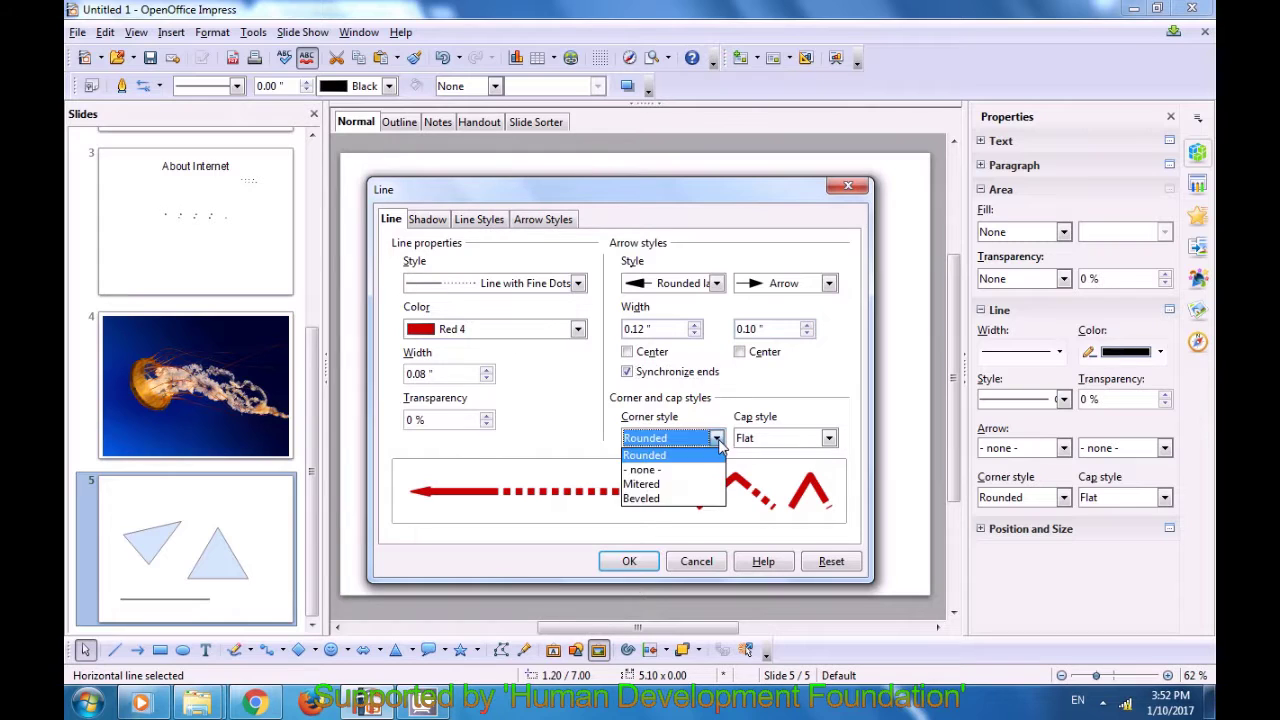
click(660, 486)
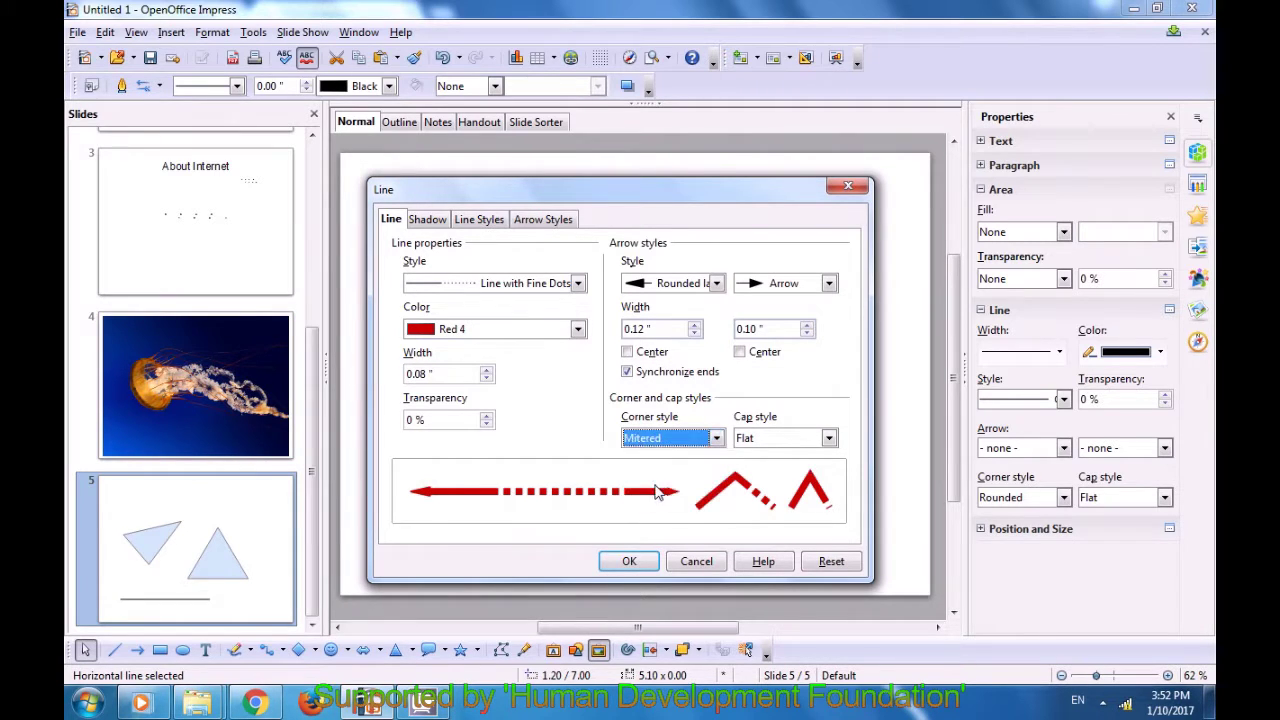
click(829, 438)
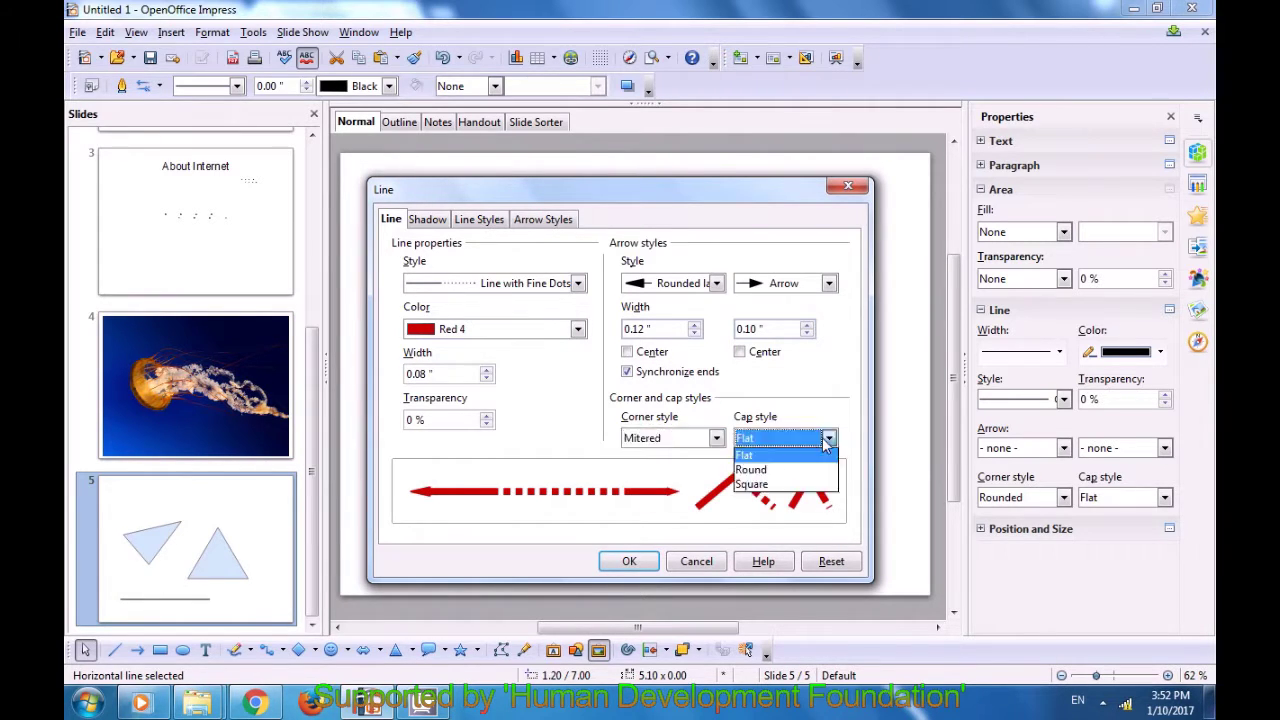
click(753, 470)
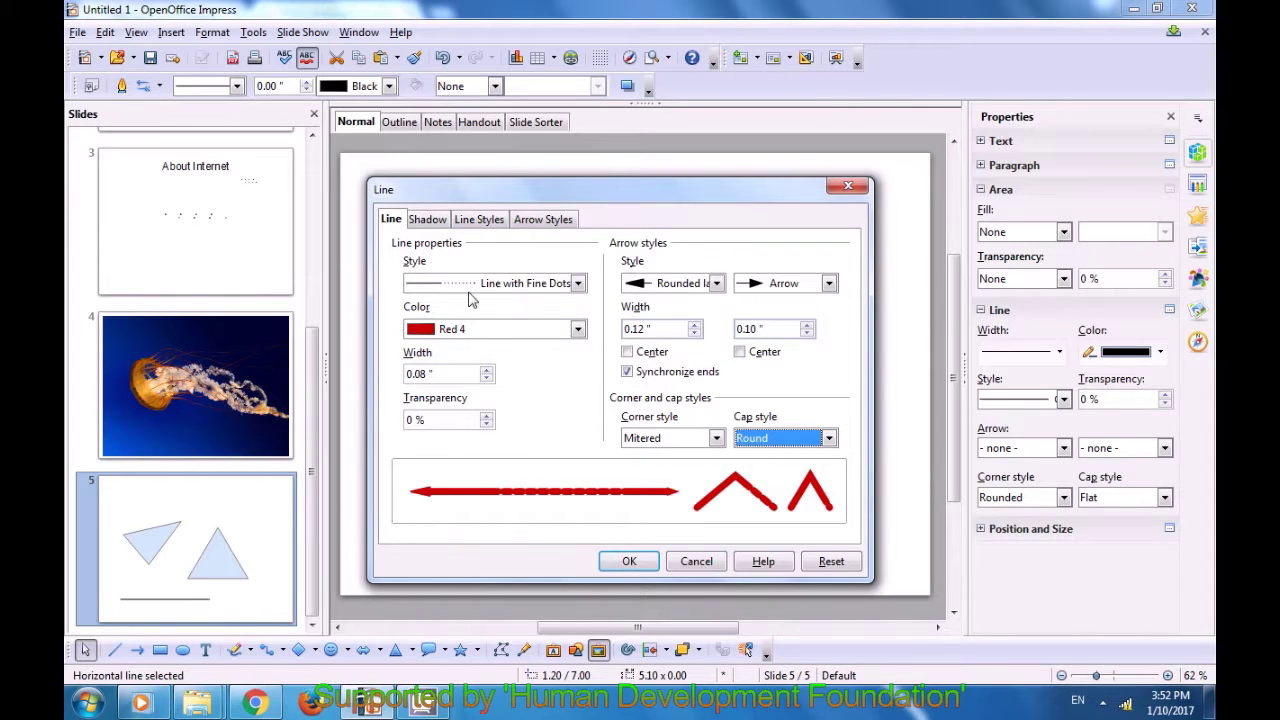
Turn on a shadow for the line, positioned directly below it at a distance of 0.12".
click(427, 220)
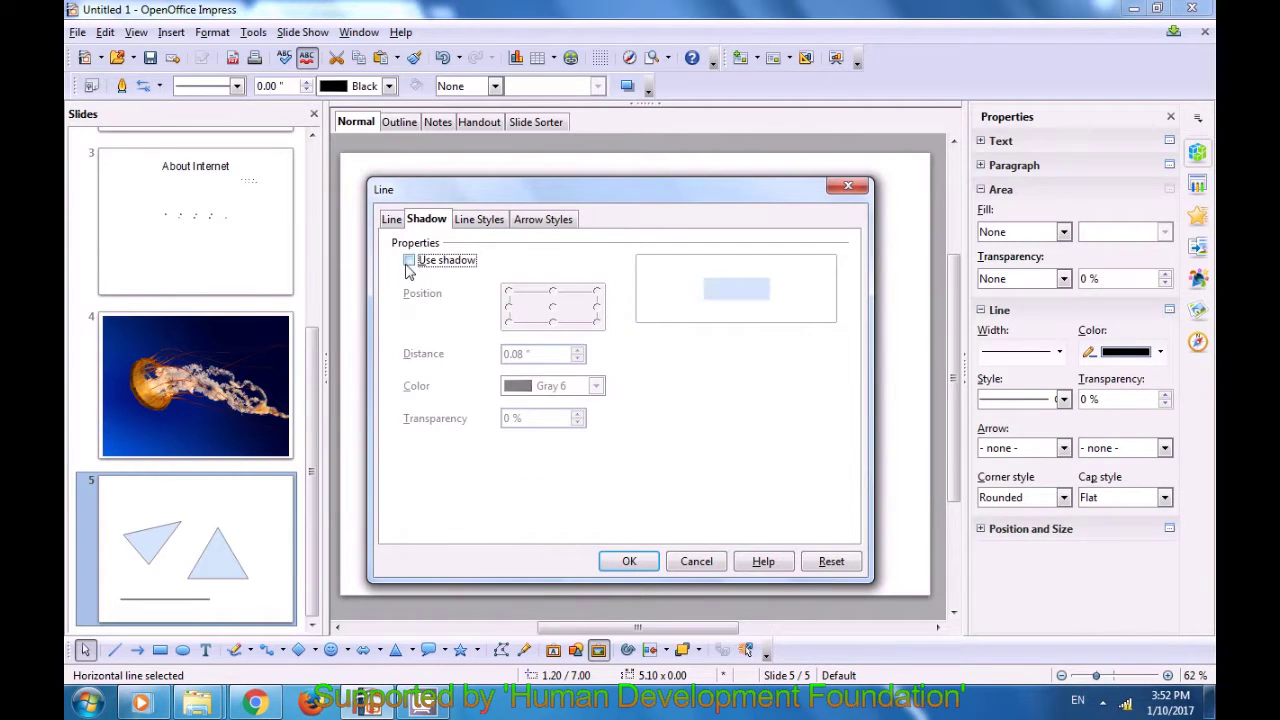
click(409, 261)
click(551, 323)
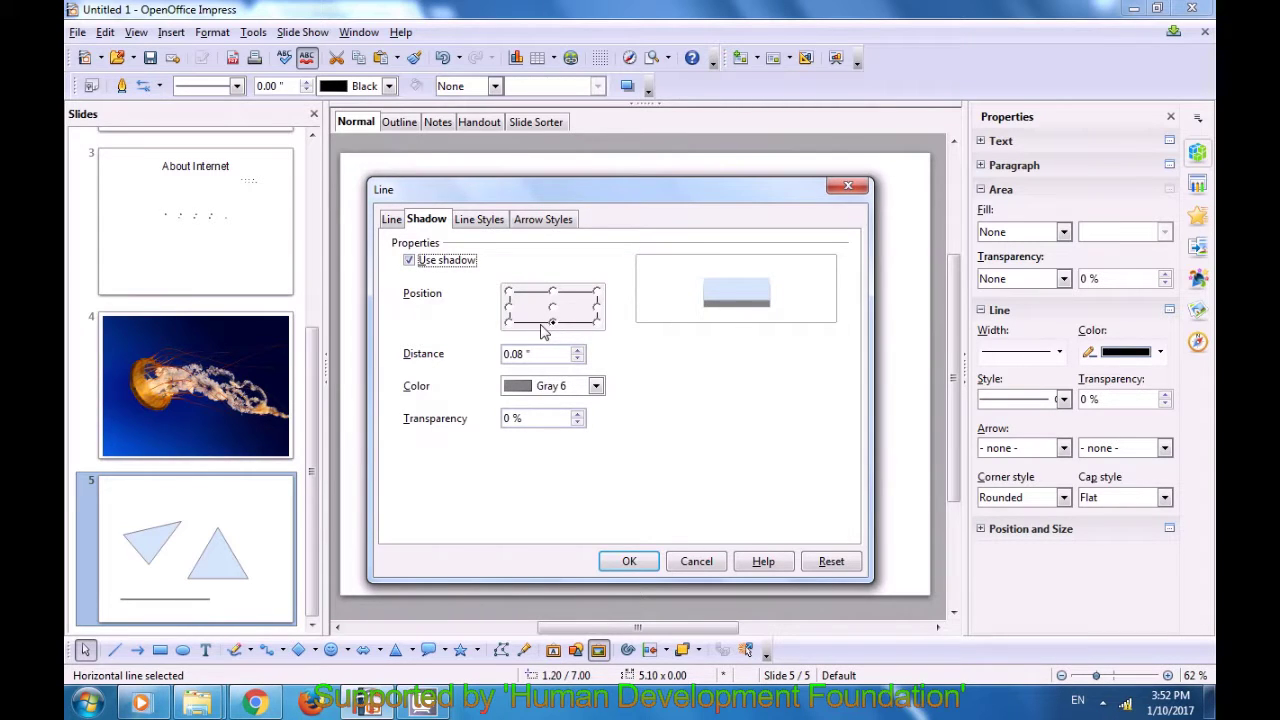
click(577, 350)
click(577, 350)
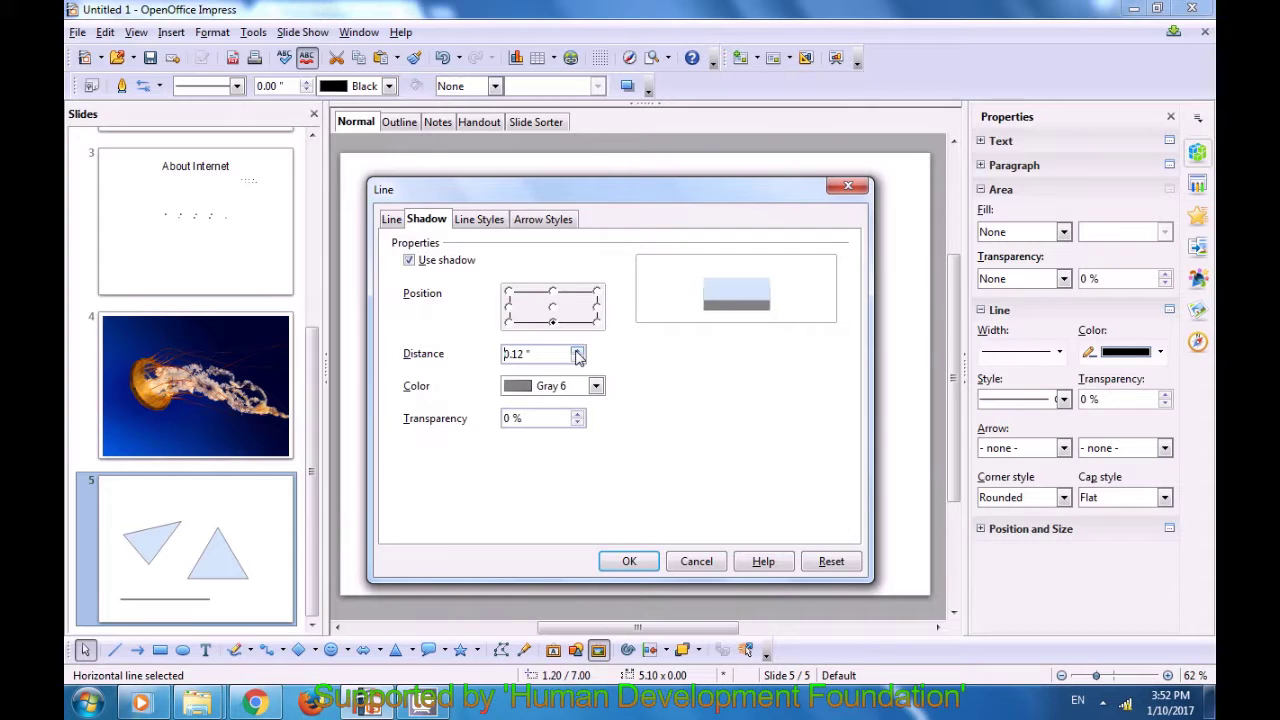
Set the line's shadow color to Turquoise.
click(596, 388)
click(596, 388)
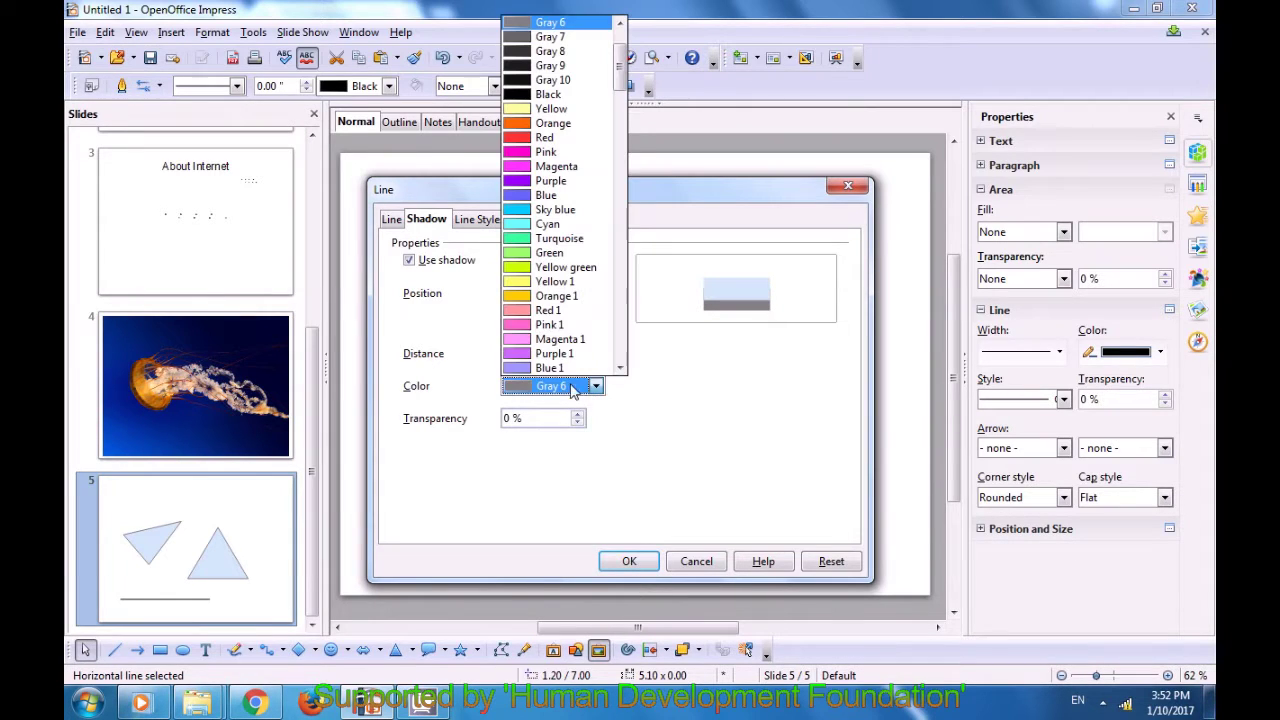
click(545, 239)
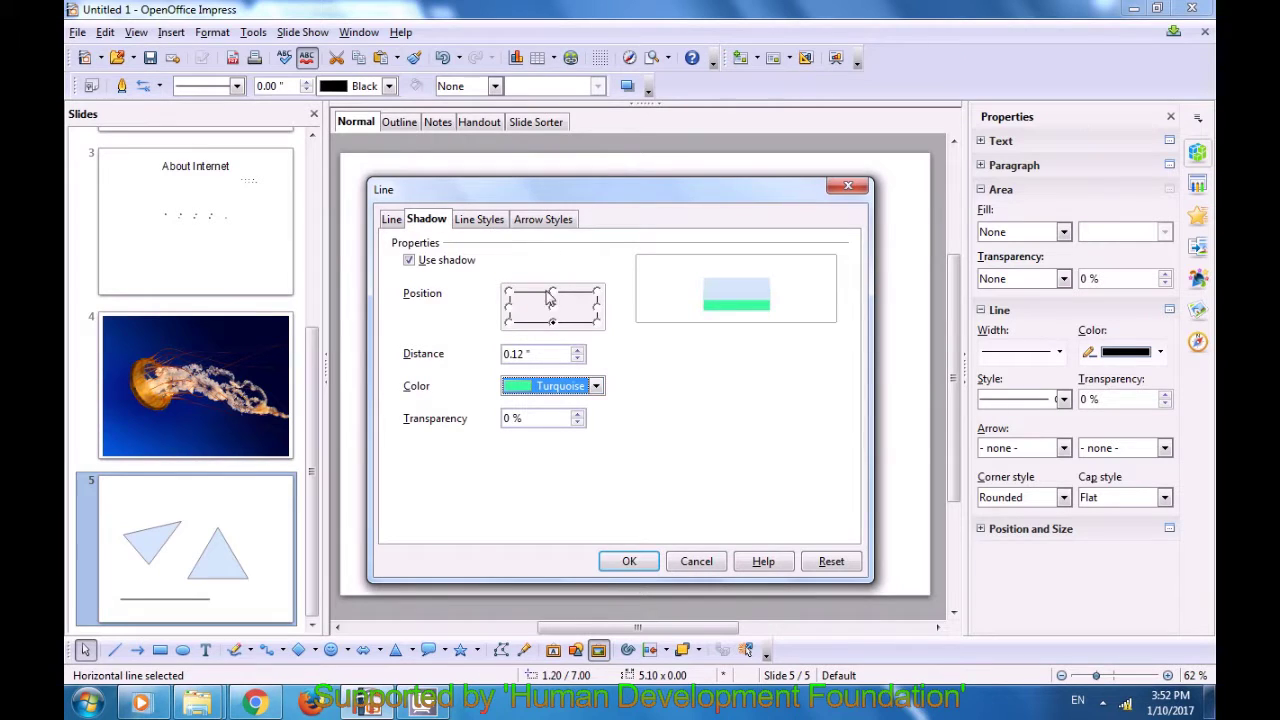
Try Yellow 10 as the line's shadow color.
click(596, 386)
scroll(540, 283, down, 5)
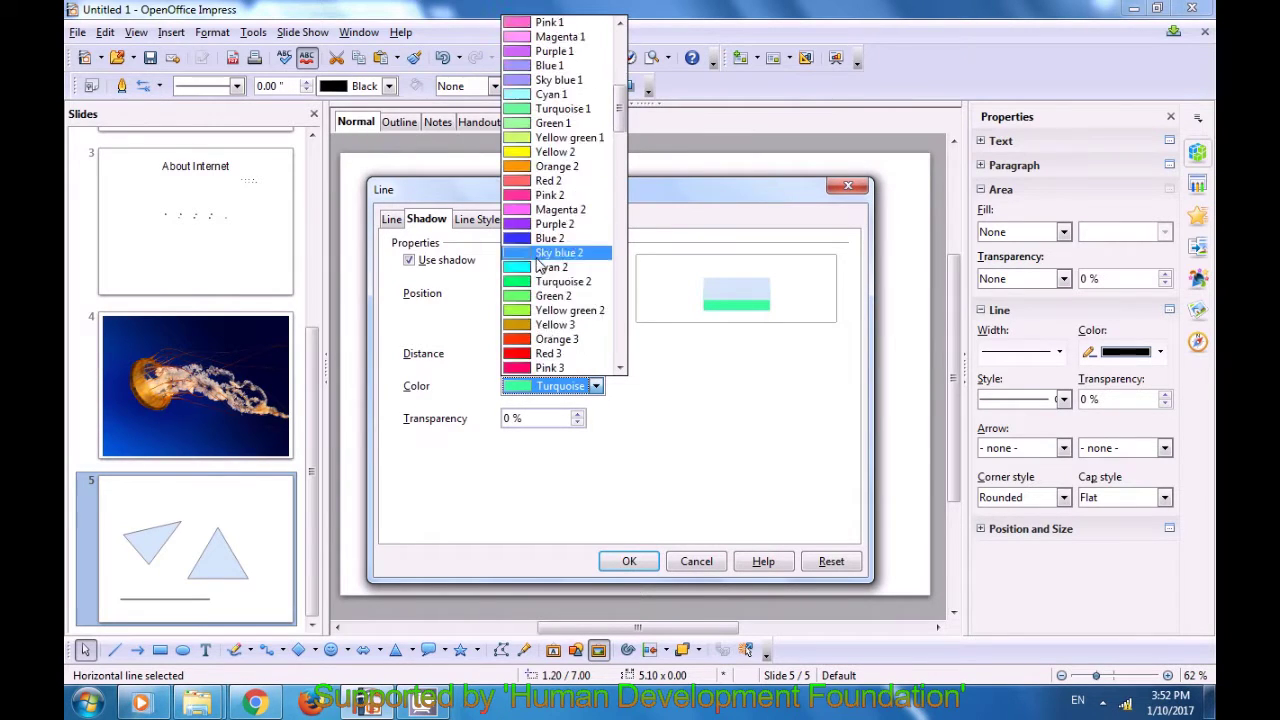
scroll(540, 283, down, 20)
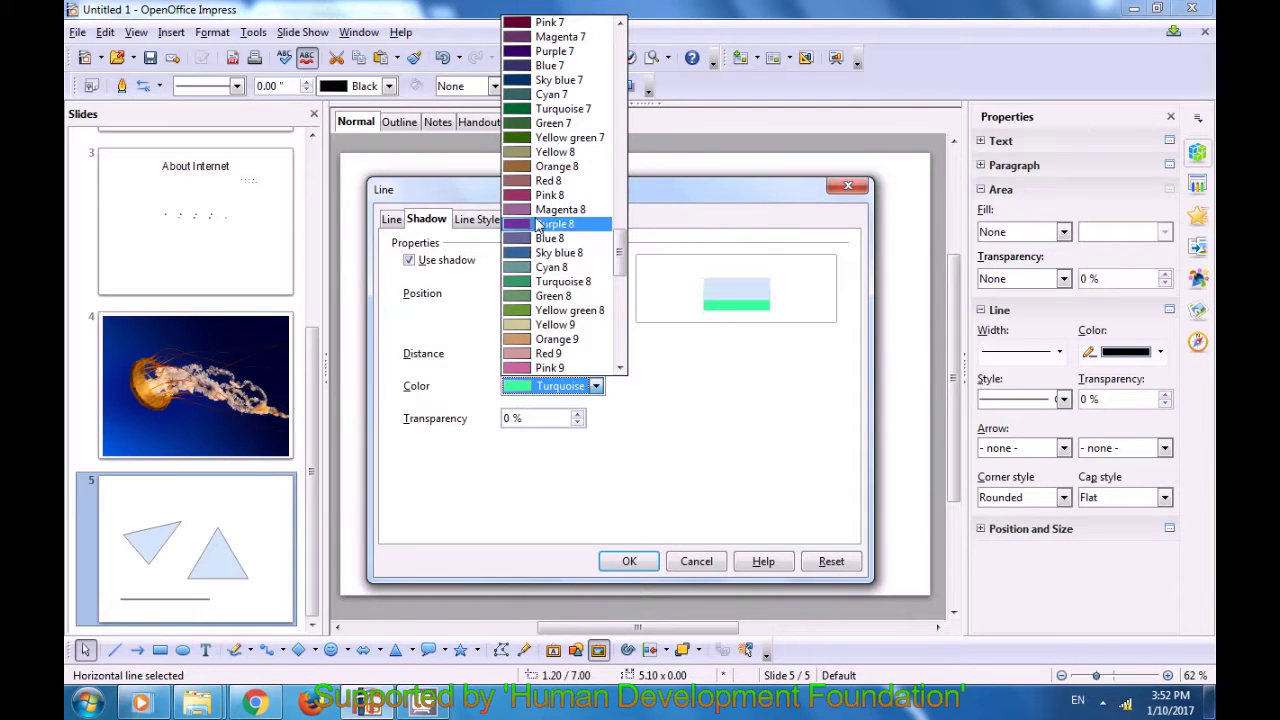
scroll(541, 228, down, 14)
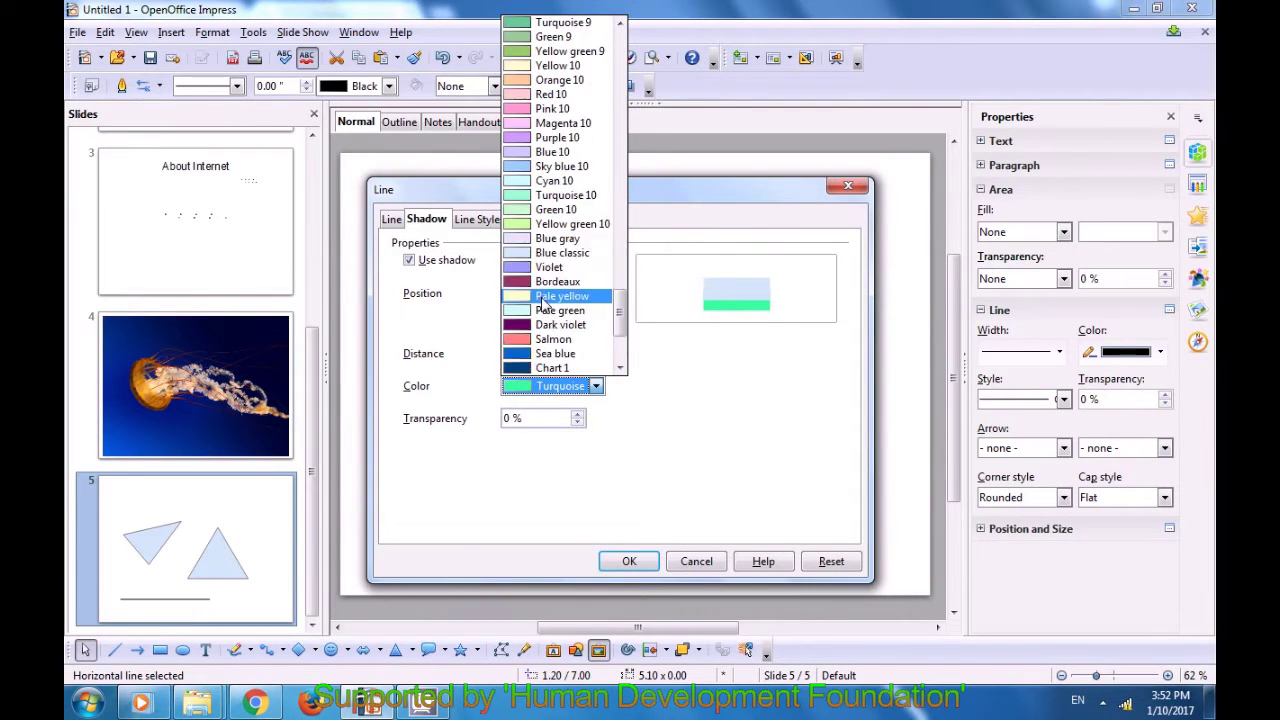
scroll(543, 311, up, 8)
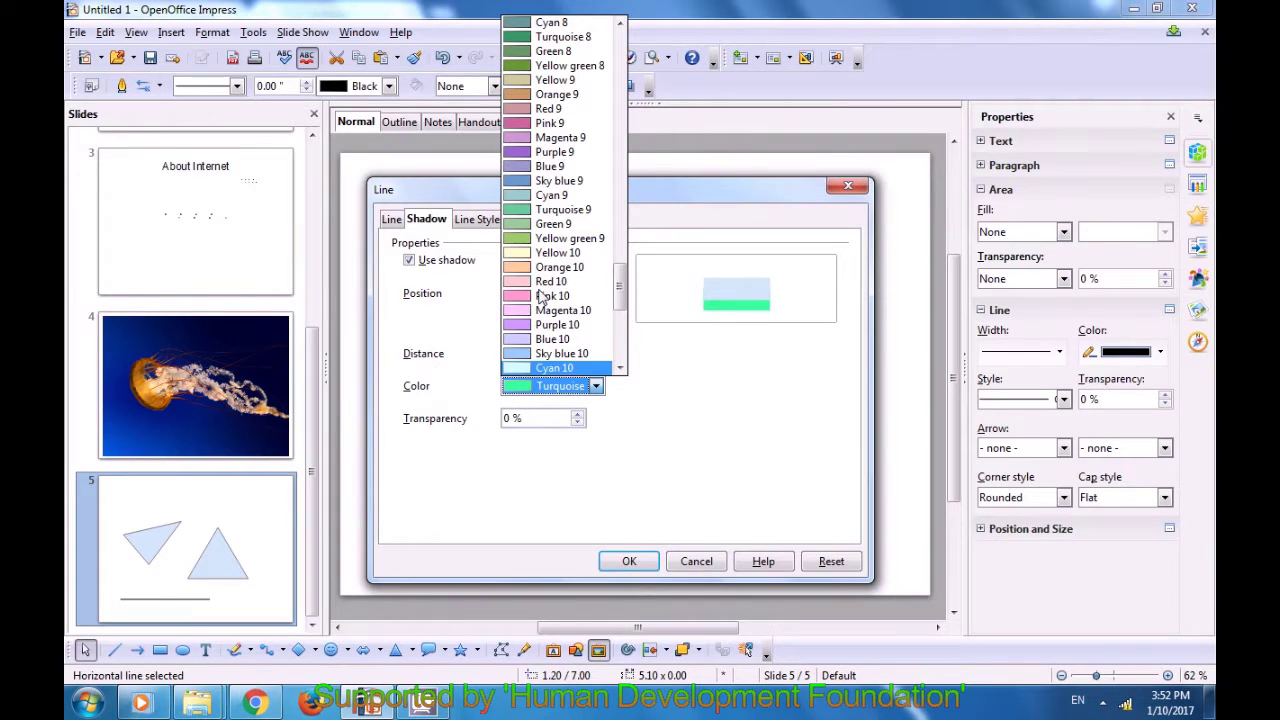
click(522, 263)
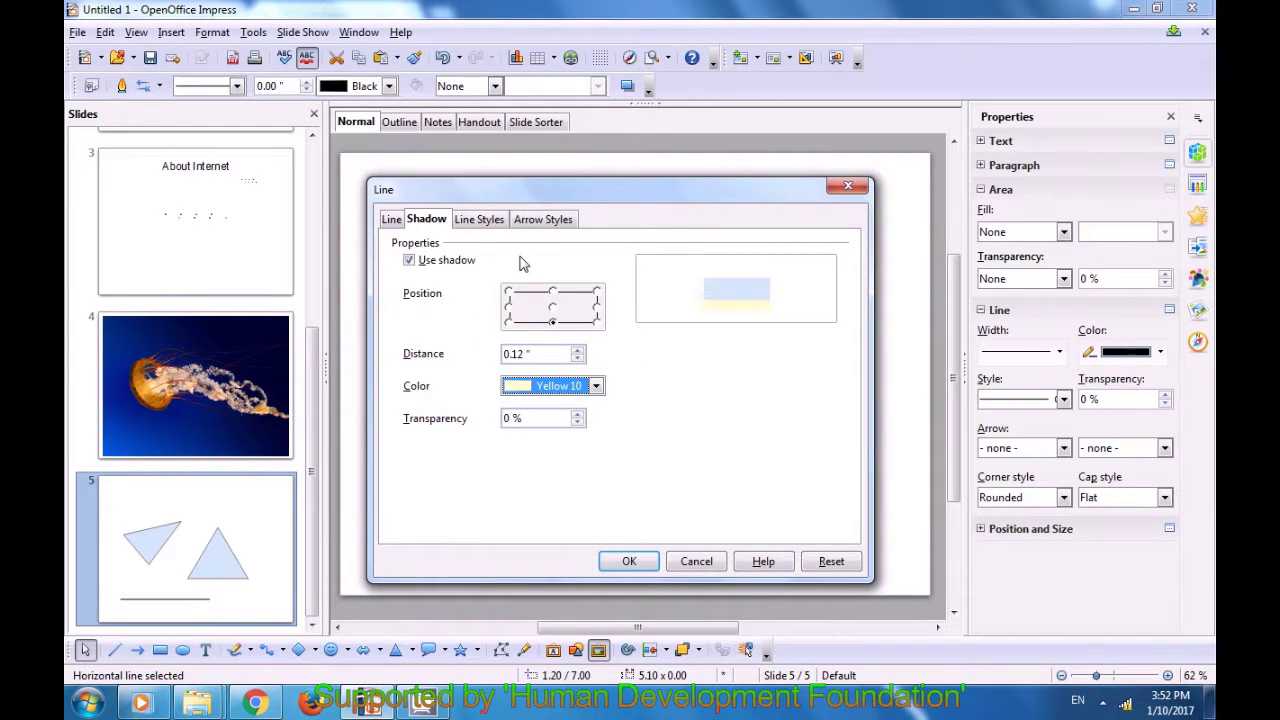
Set the line's shadow color to Chart 3 and the shadow transparency to 50%.
click(596, 386)
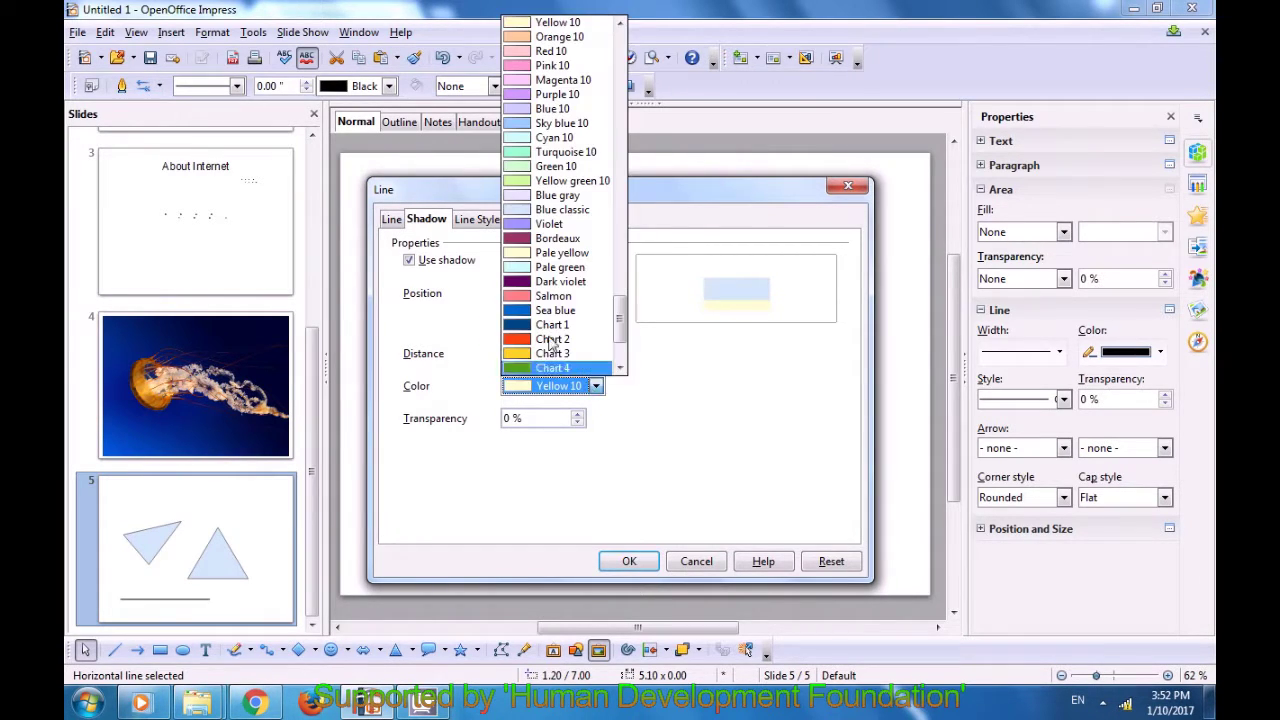
click(543, 358)
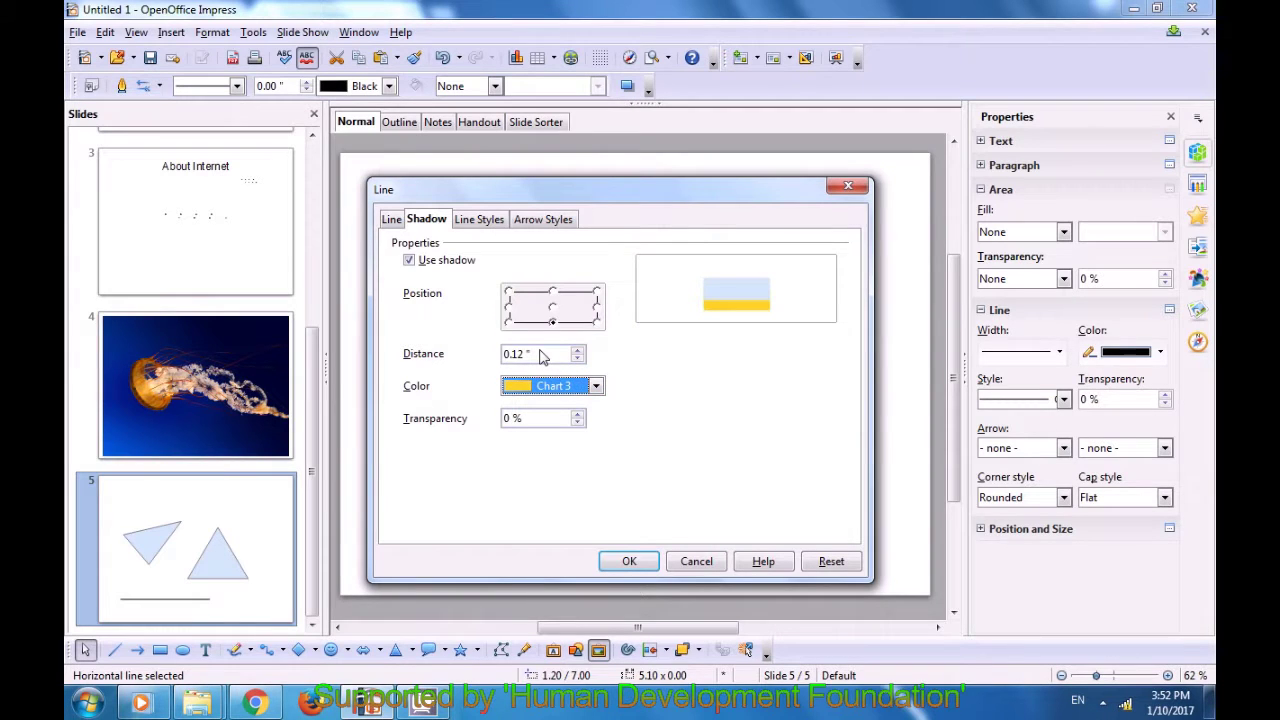
click(577, 416)
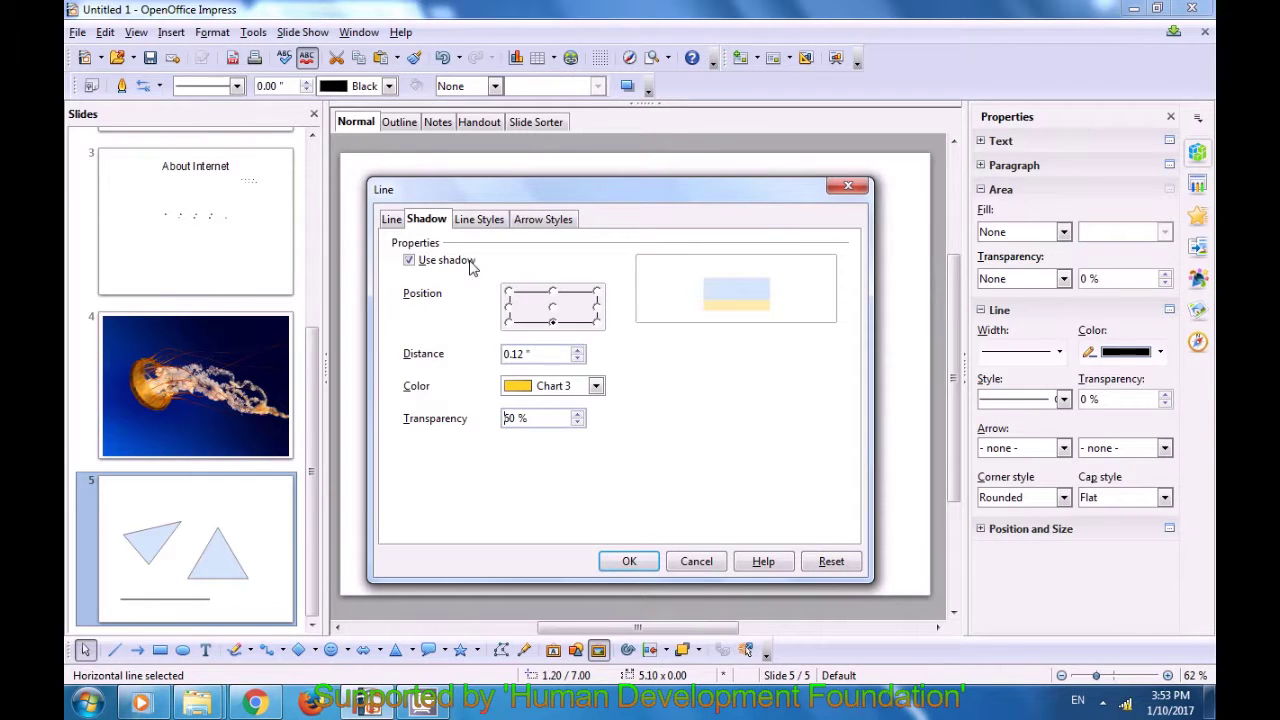
Try the Ultrafine Dashed style with Dash as first type, Dot as second type, and a first number of 8.
click(479, 221)
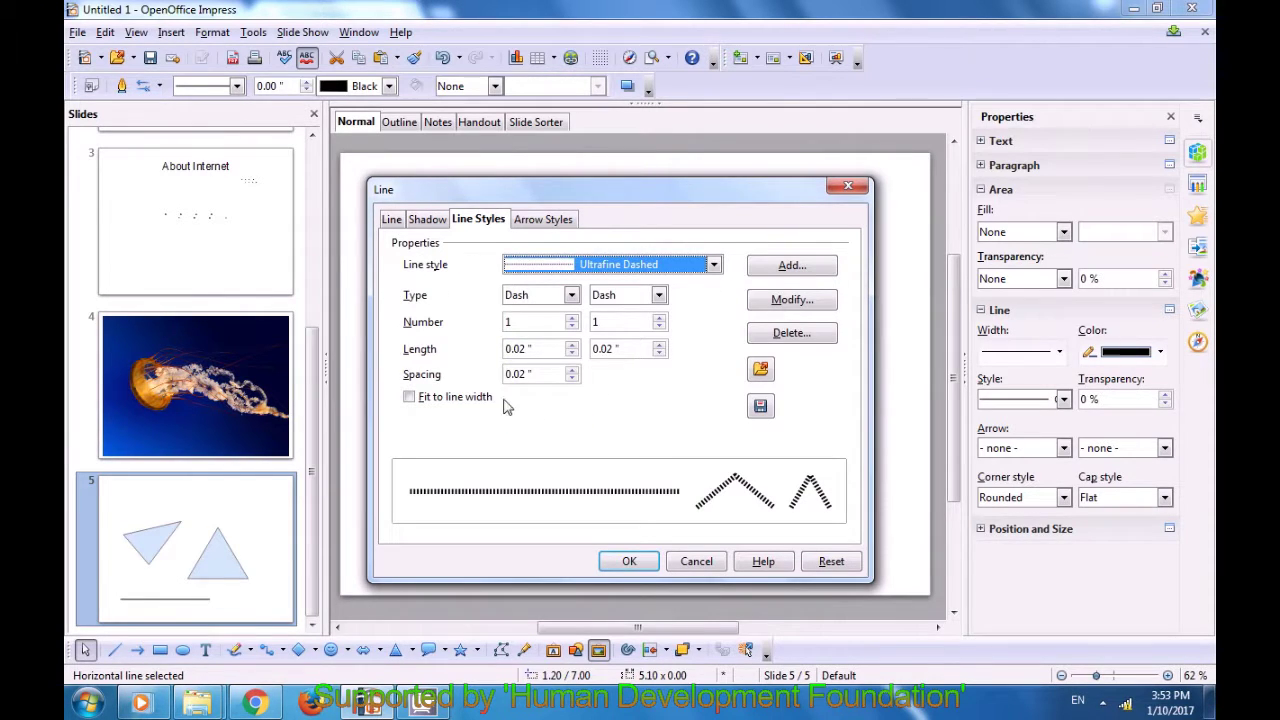
click(571, 295)
click(540, 327)
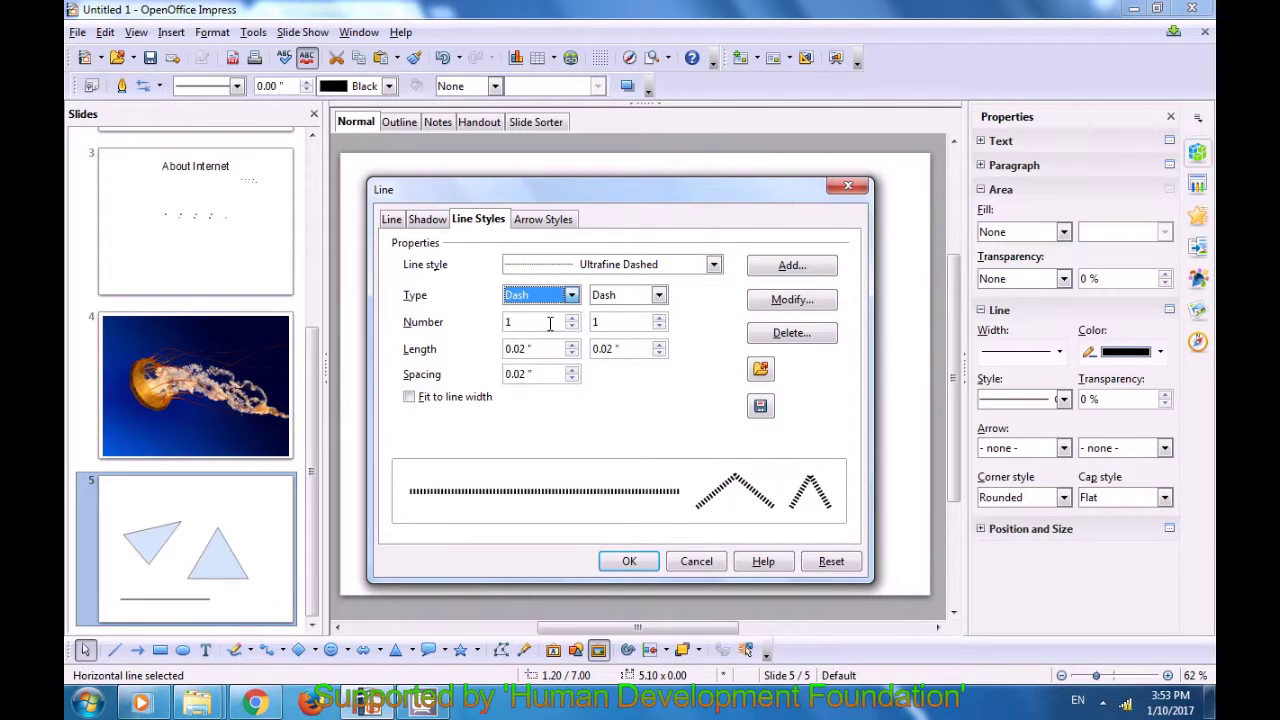
click(658, 295)
click(638, 313)
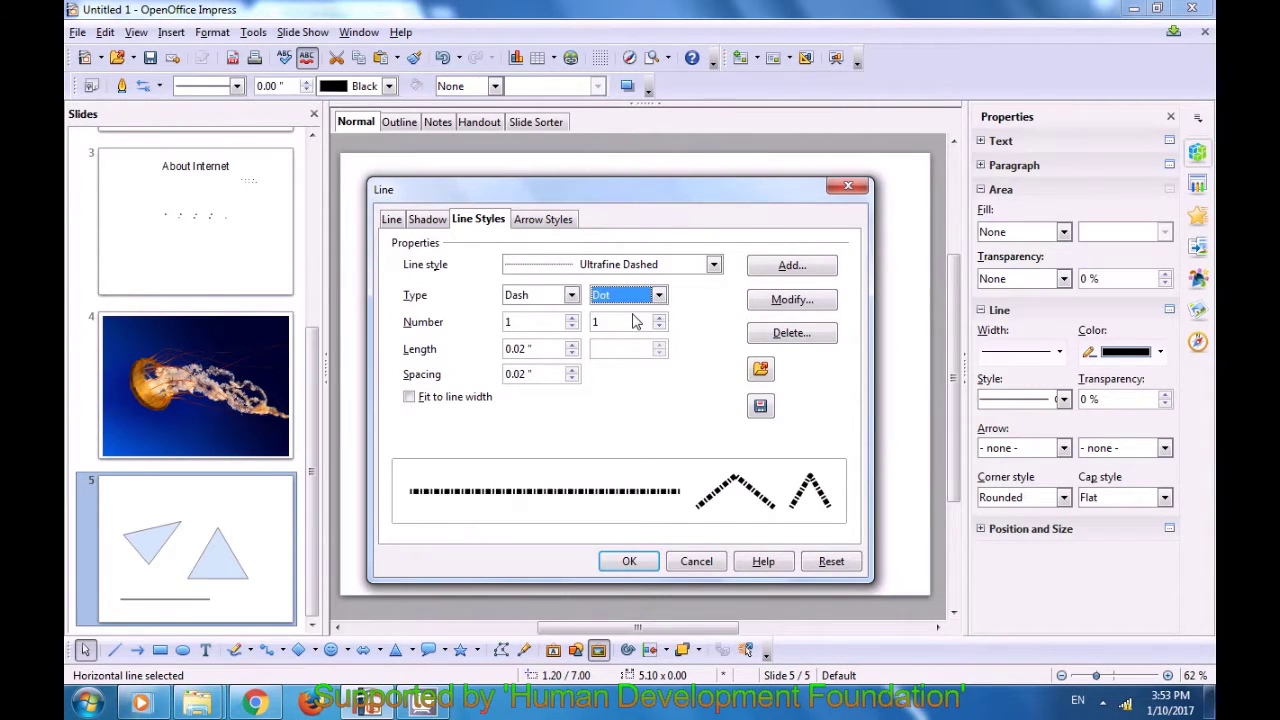
click(572, 318)
click(572, 318)
click(572, 318)
click(572, 318)
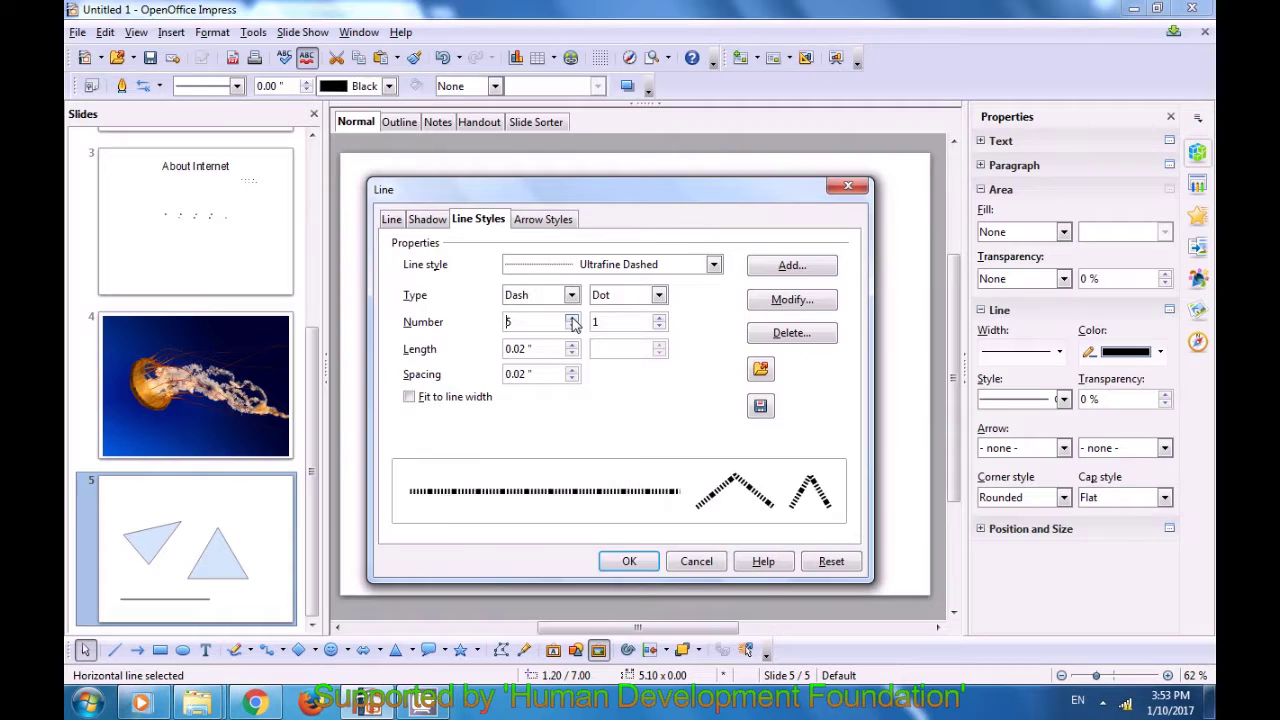
click(572, 318)
click(572, 318)
click(572, 318)
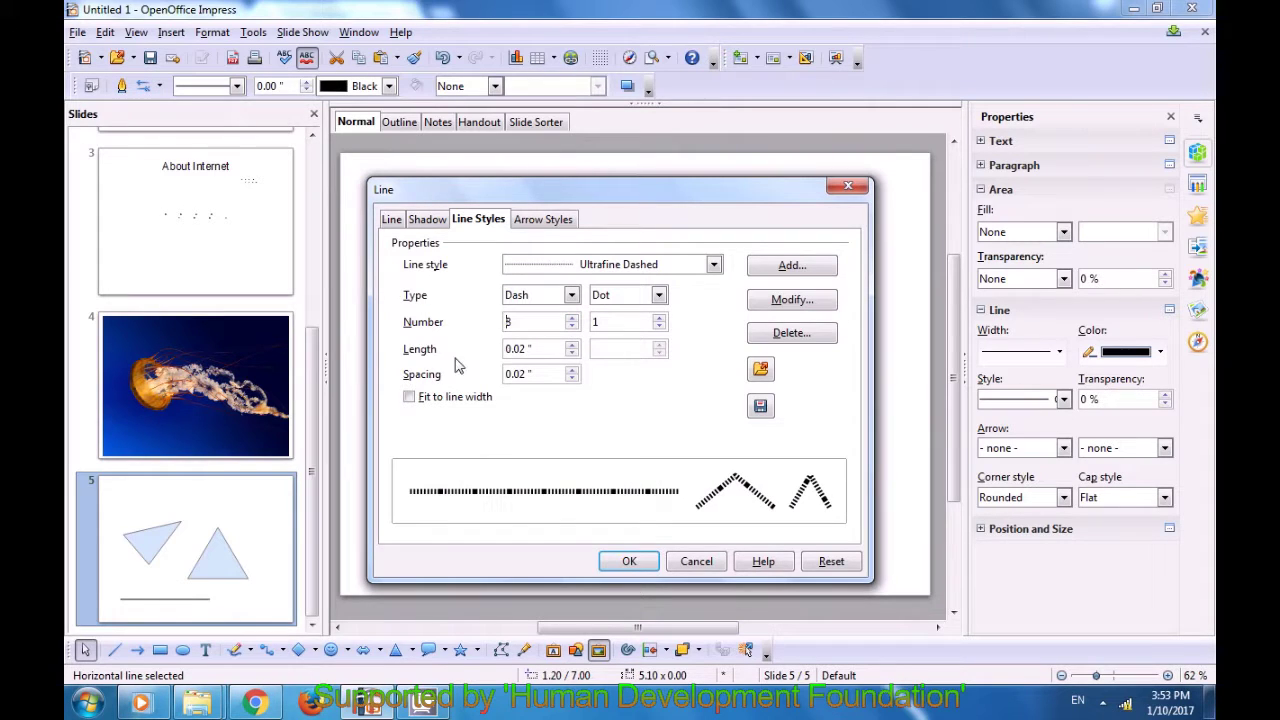
Try a dash length of 0.32" and a spacing of 0.00", and leave the line style without saving it.
click(572, 345)
click(572, 345)
click(572, 345)
click(572, 345)
click(572, 345)
click(572, 345)
click(572, 345)
click(572, 345)
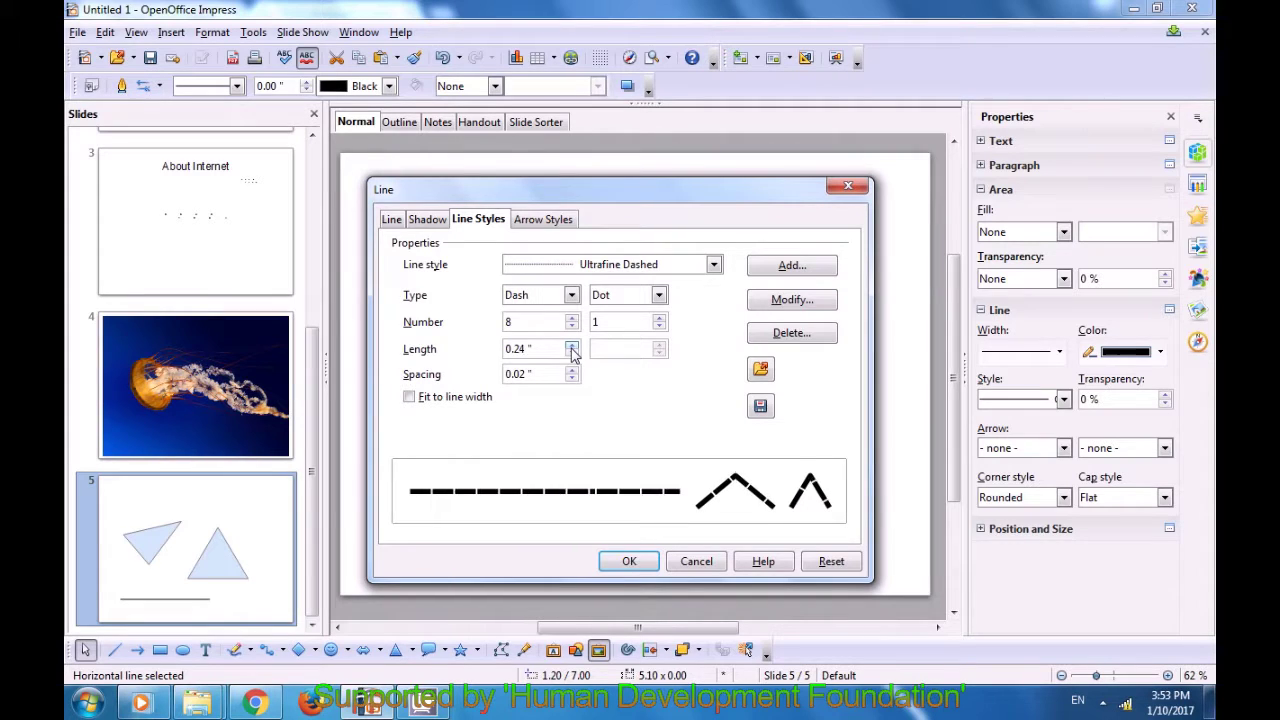
click(572, 345)
click(572, 345)
click(572, 378)
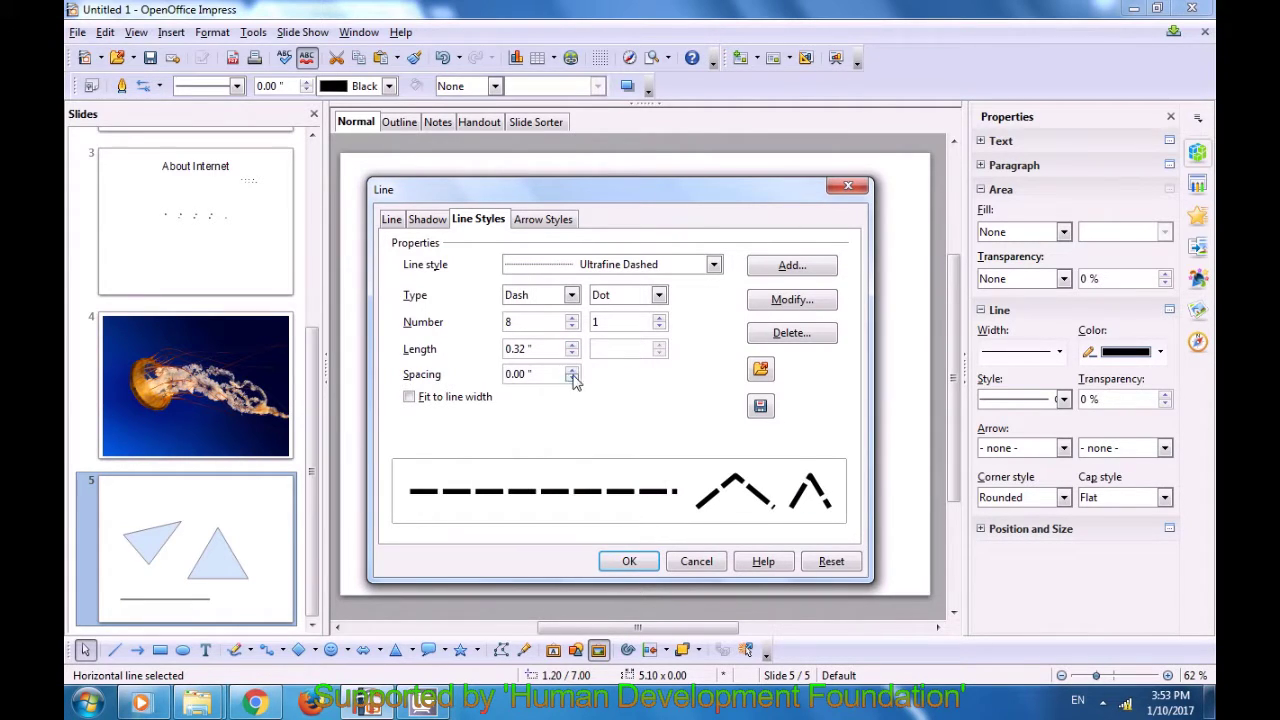
click(533, 226)
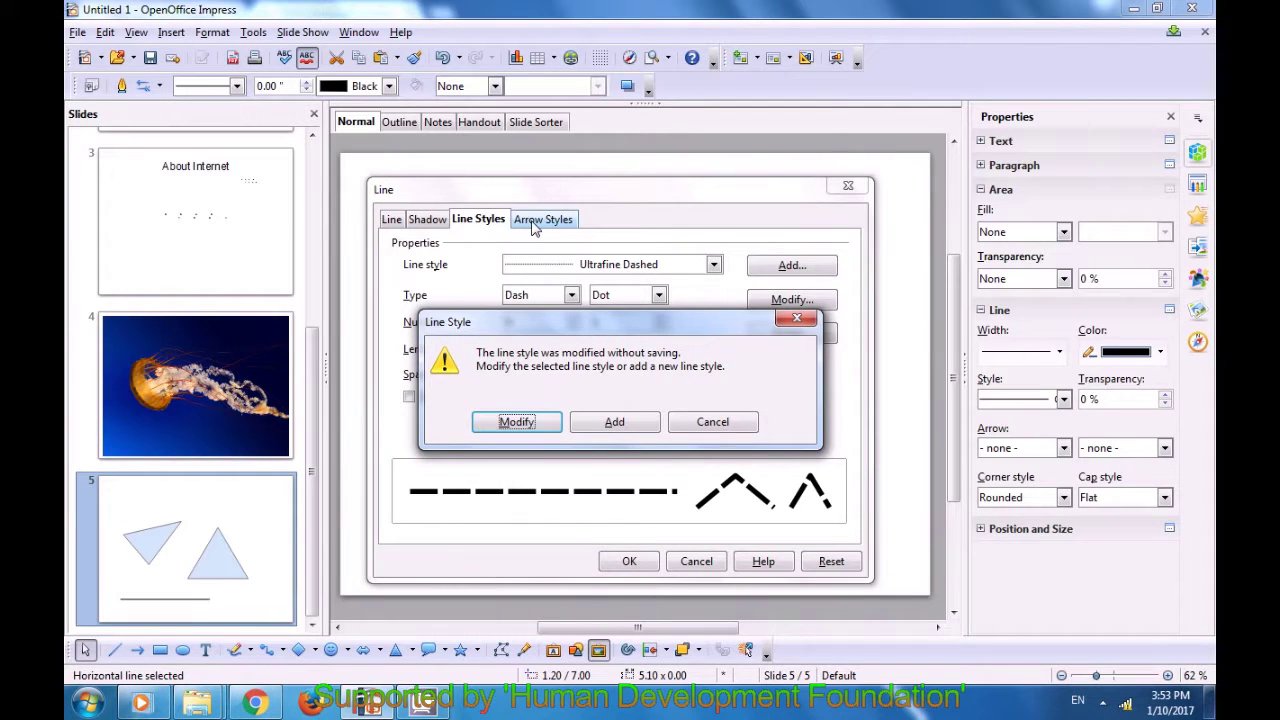
click(796, 318)
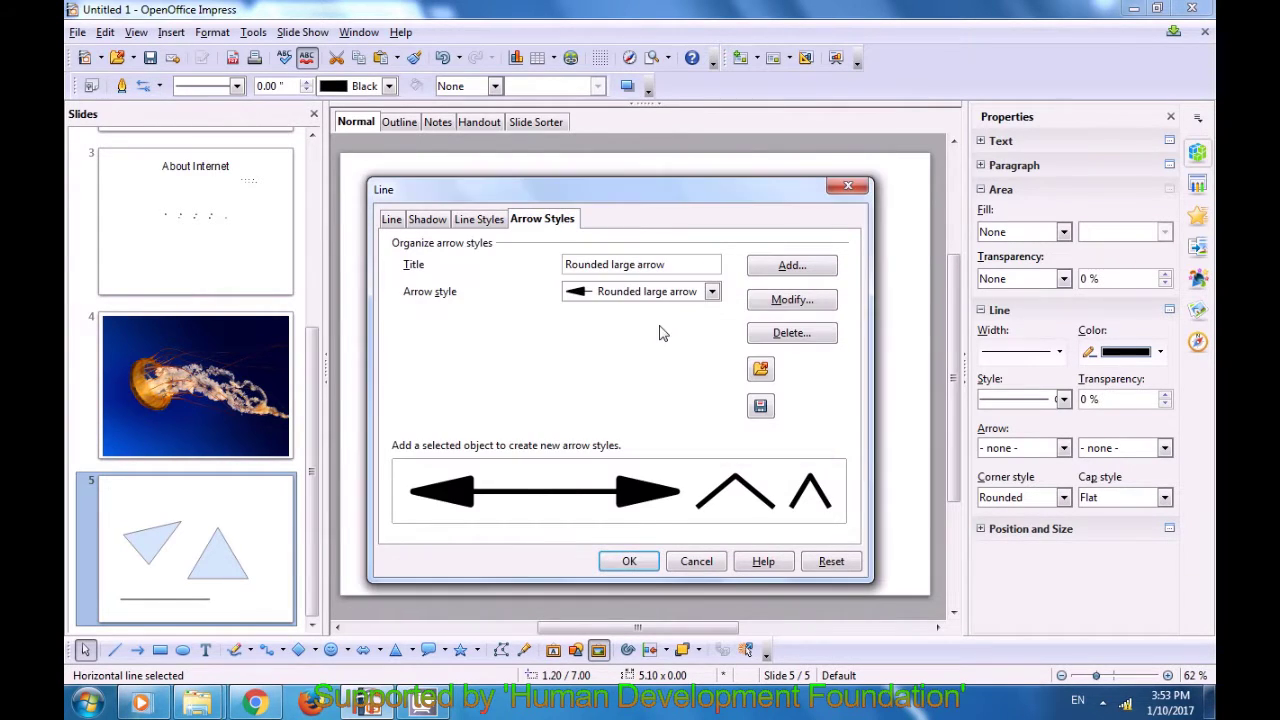
Try the Ultrafine Dashed style with 0.12" spacing, a first number of 2, and Dot for both types.
click(470, 222)
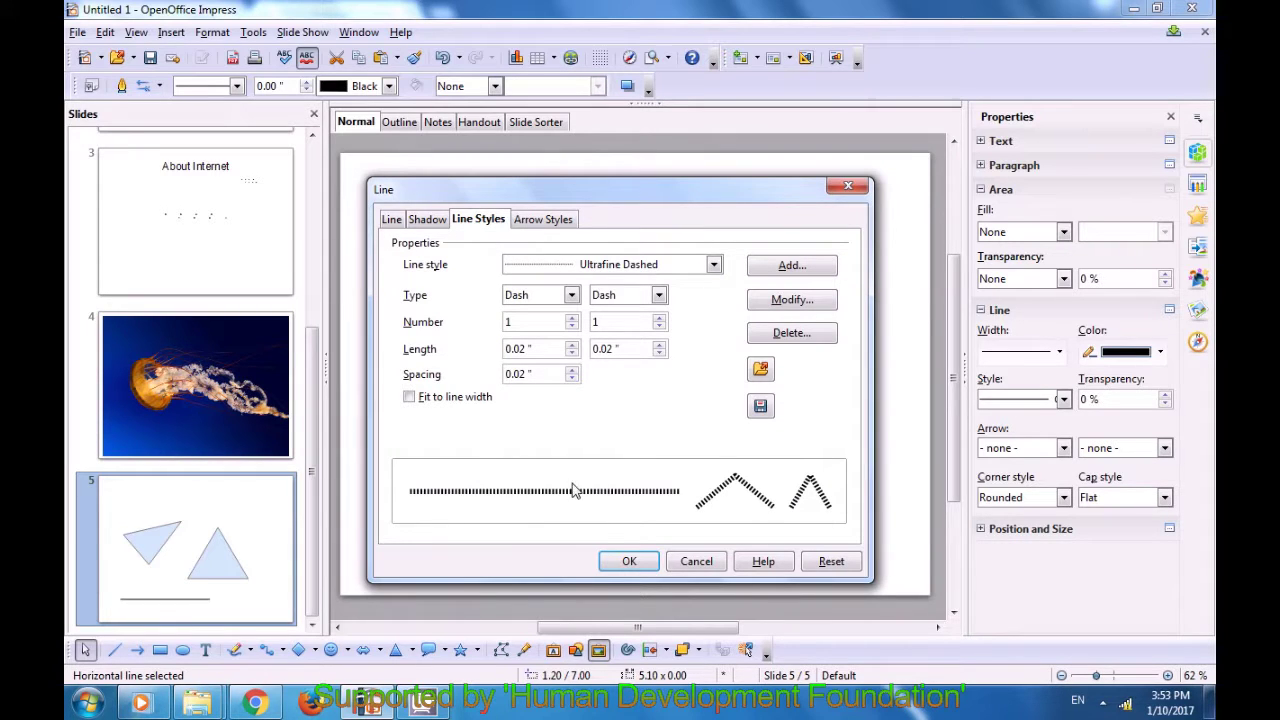
click(571, 370)
click(571, 370)
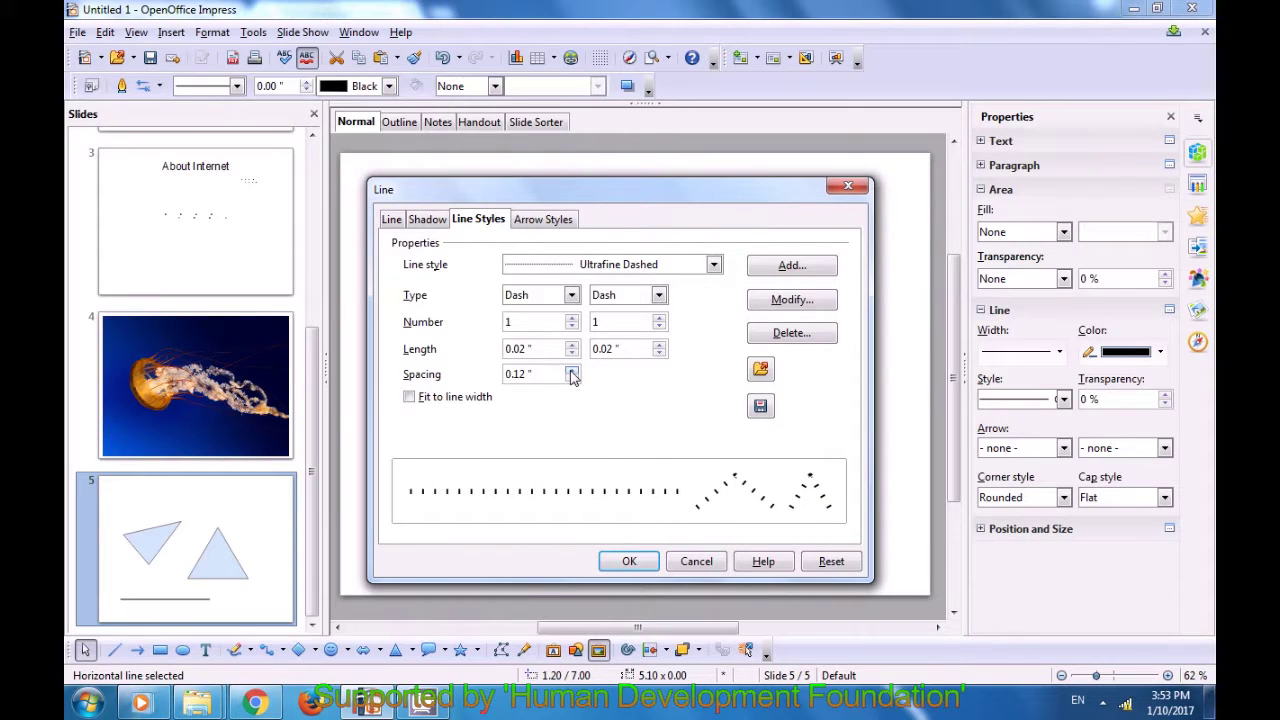
click(571, 317)
click(572, 297)
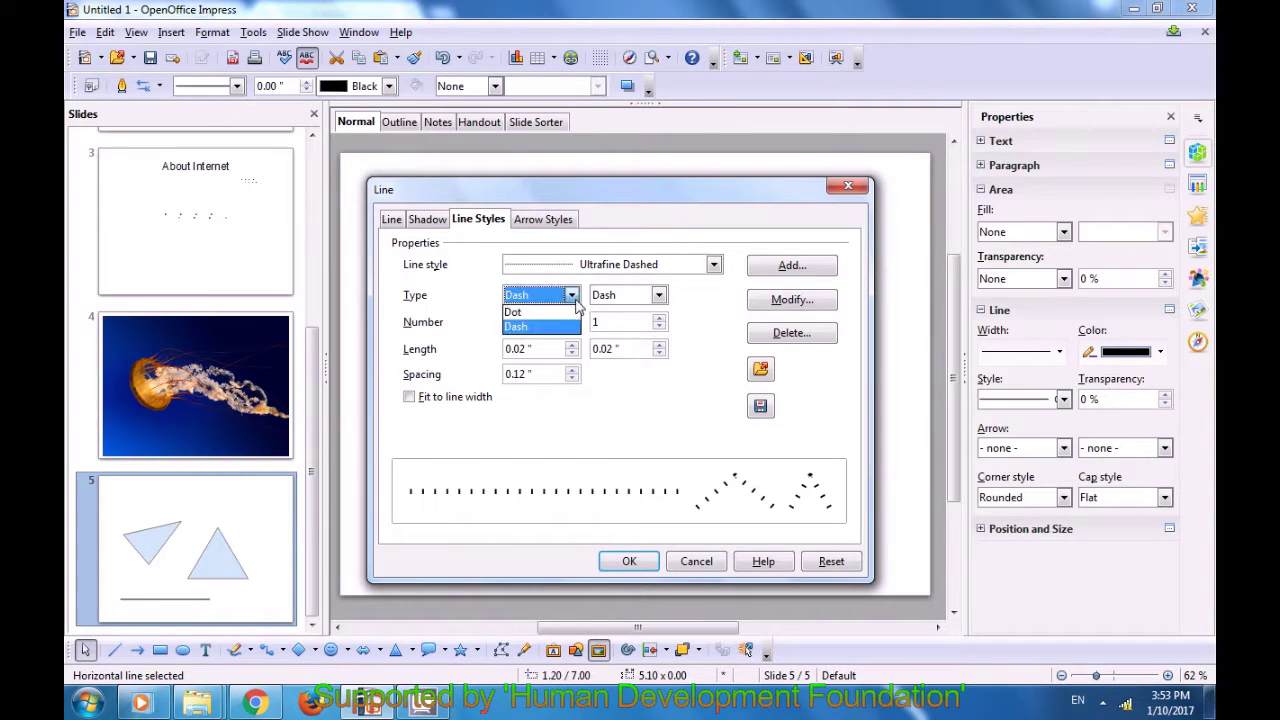
click(560, 312)
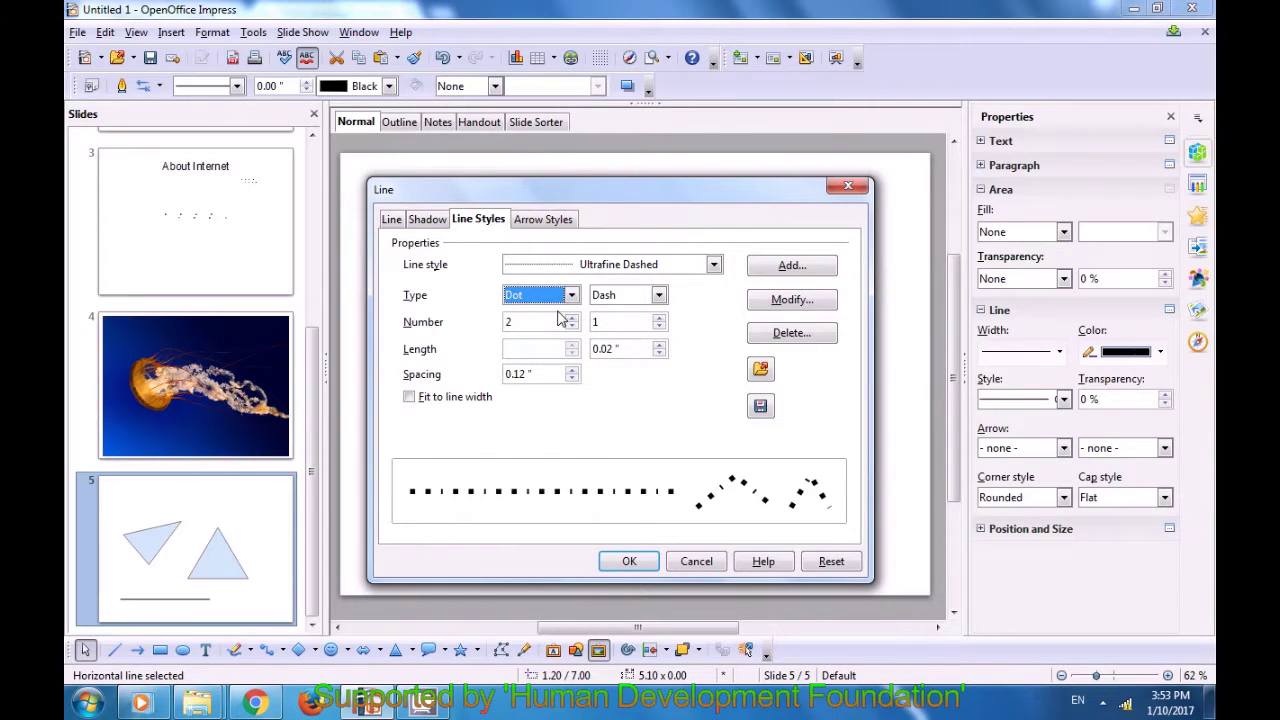
click(657, 296)
click(628, 309)
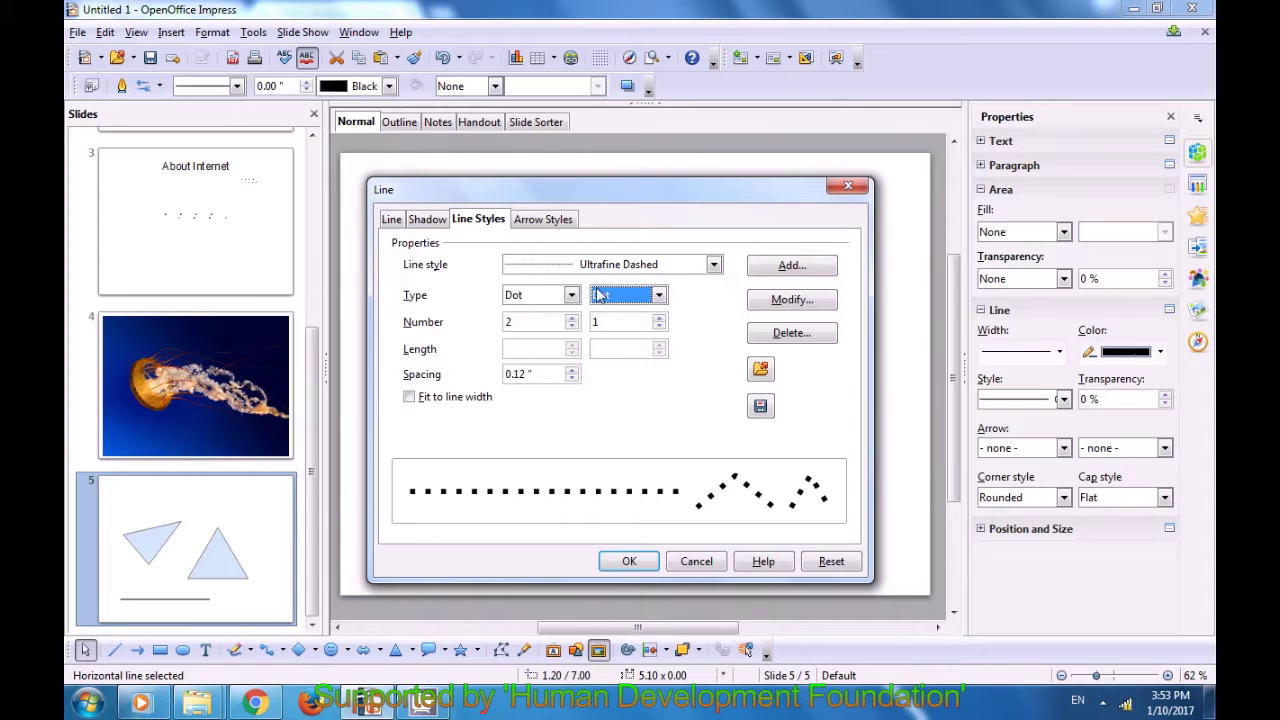
Choose the Line with Fine Dots style and add it as a new line style under the suggested name.
click(713, 266)
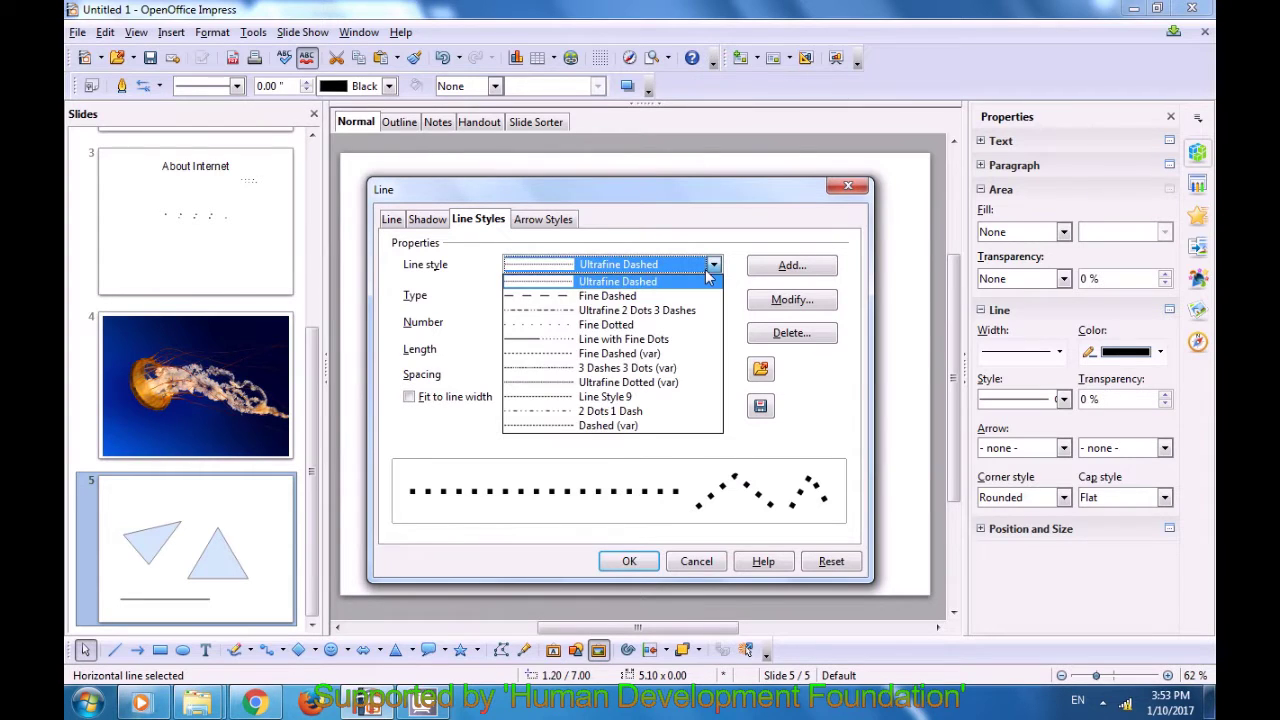
click(580, 340)
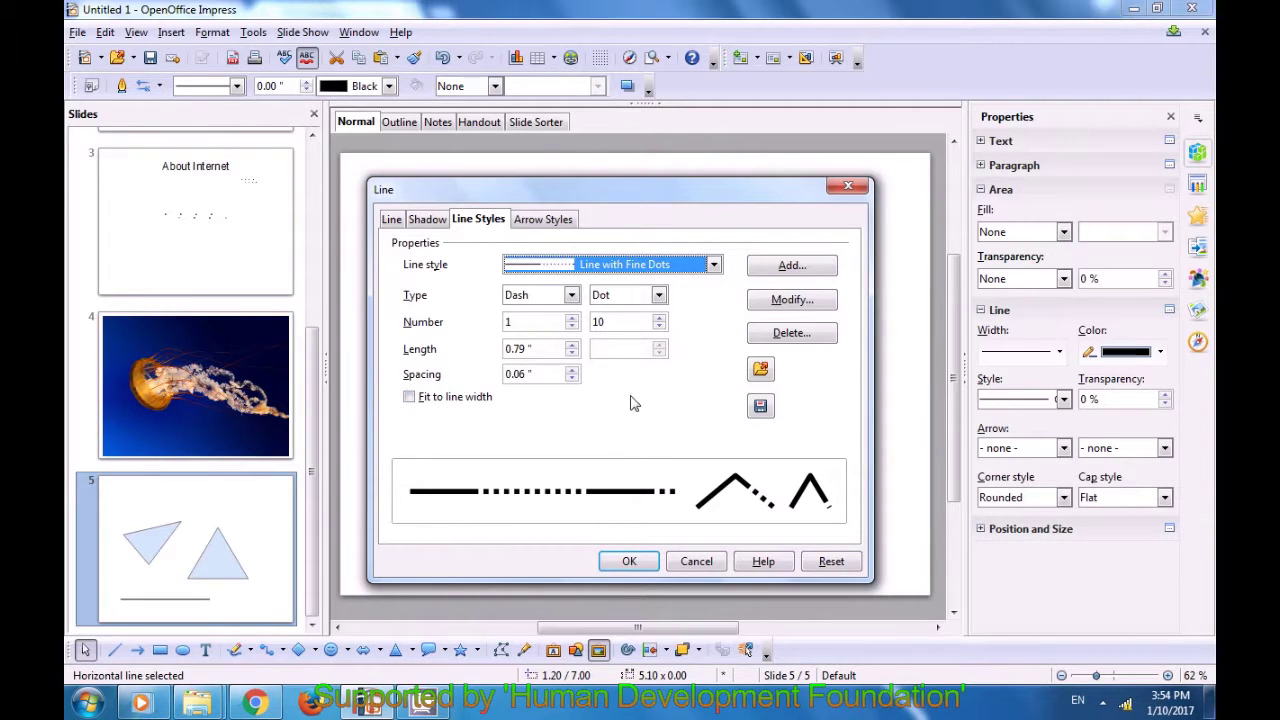
click(786, 266)
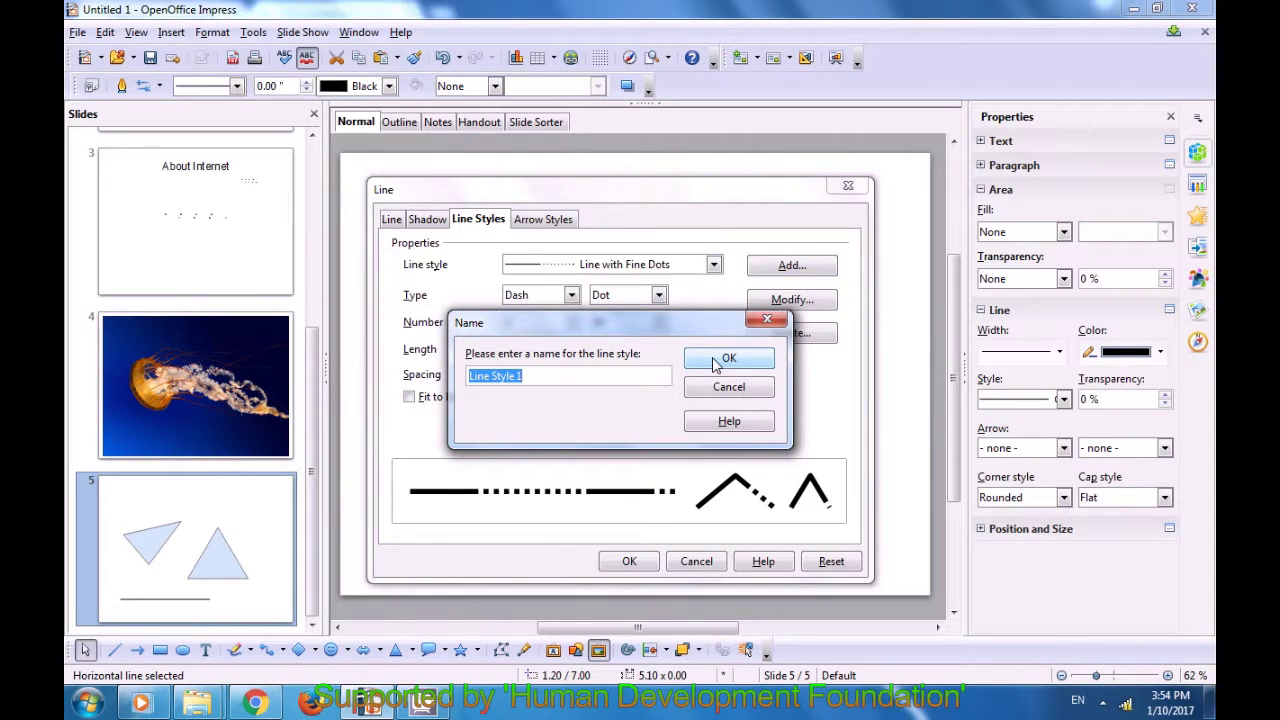
click(716, 362)
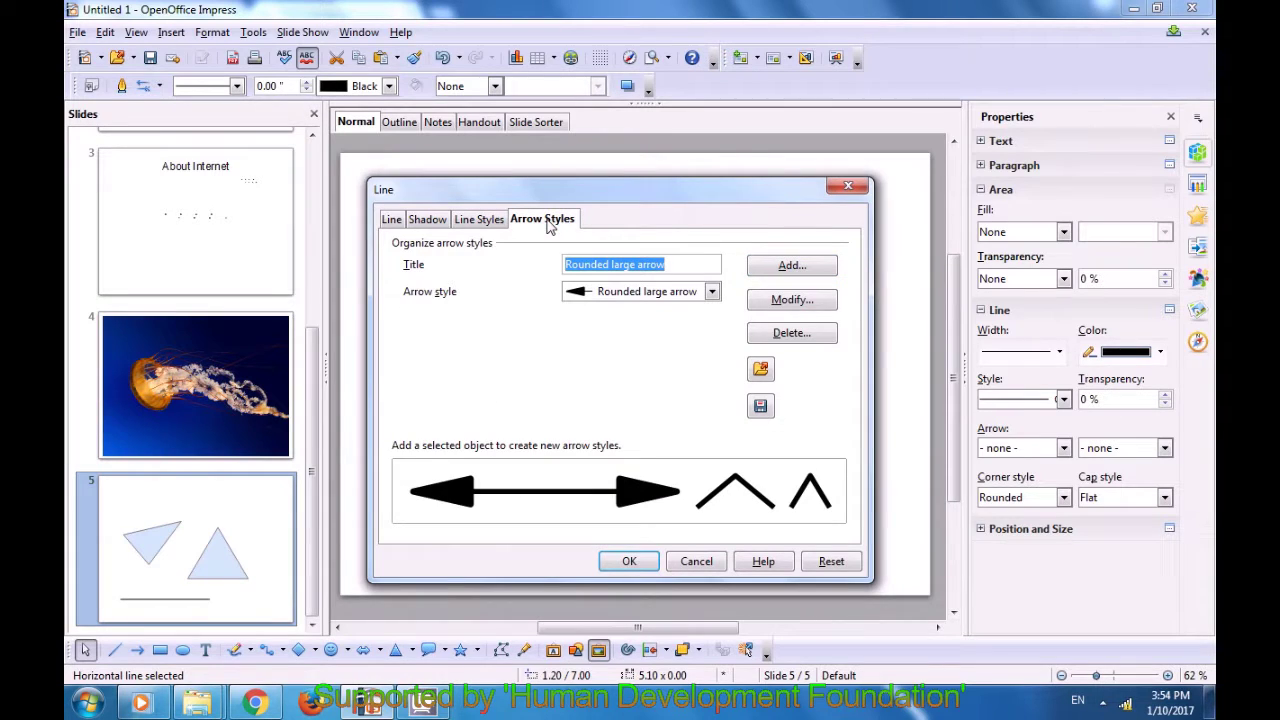
Choose the Circle arrow style, apply the line formatting to the slide, and deselect the line.
click(711, 292)
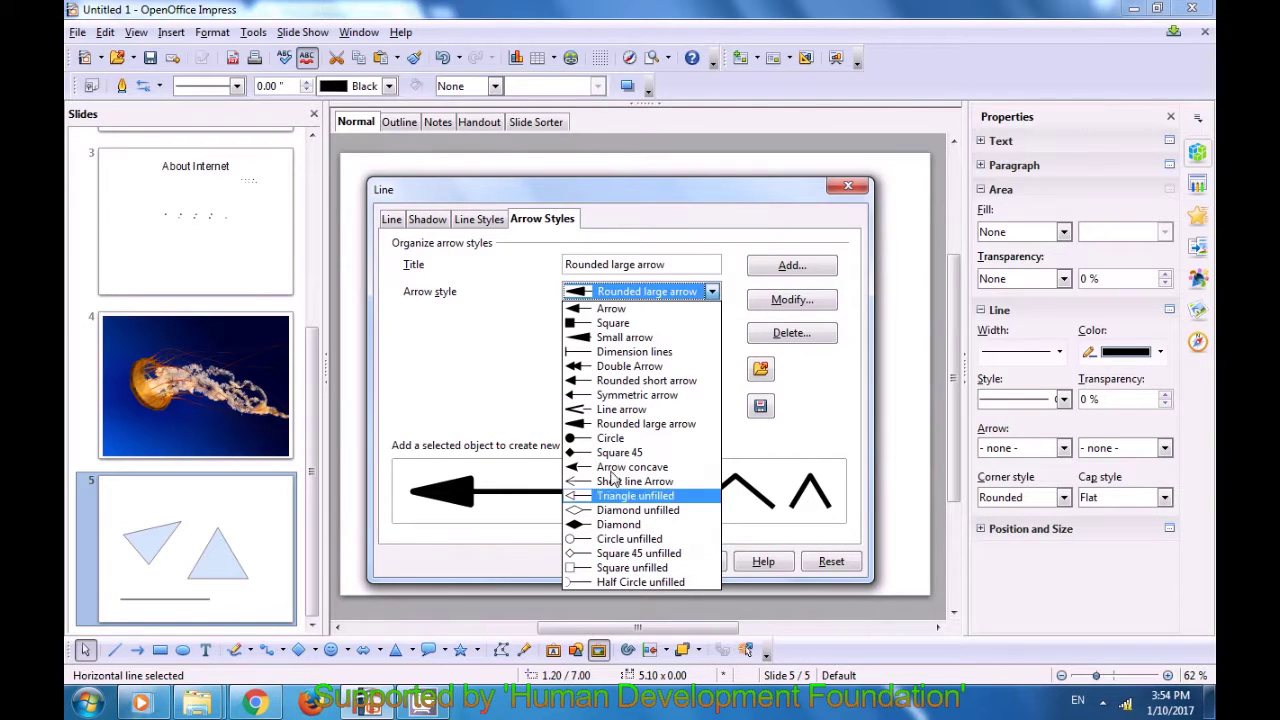
click(613, 440)
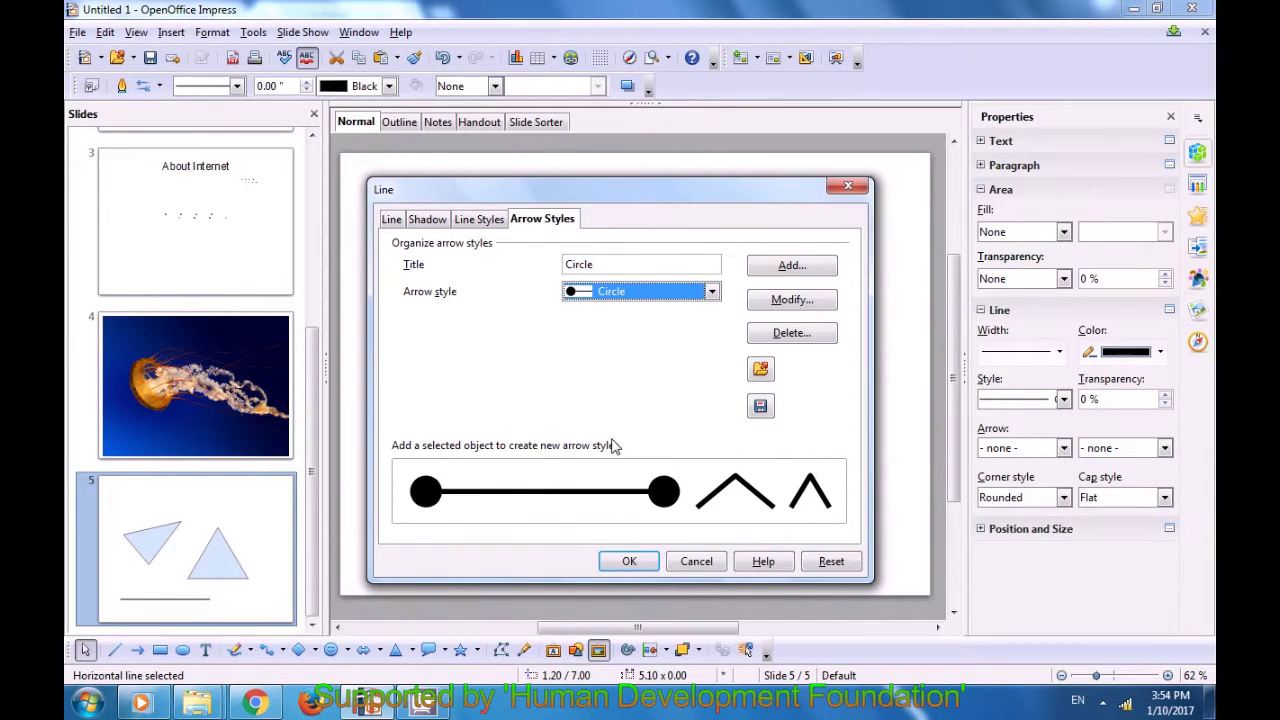
click(630, 562)
click(606, 557)
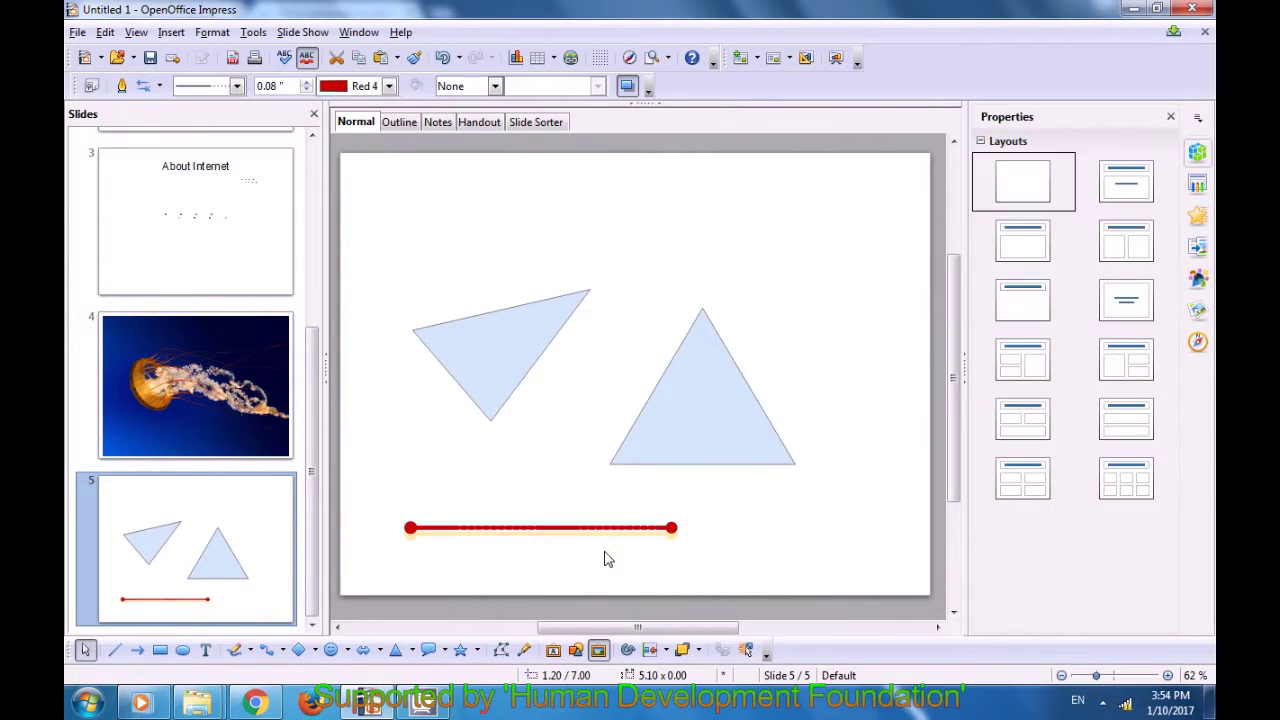
Move the red line slightly down and to the right on the slide, and preview it as a slide show.
drag(570, 528, 645, 549)
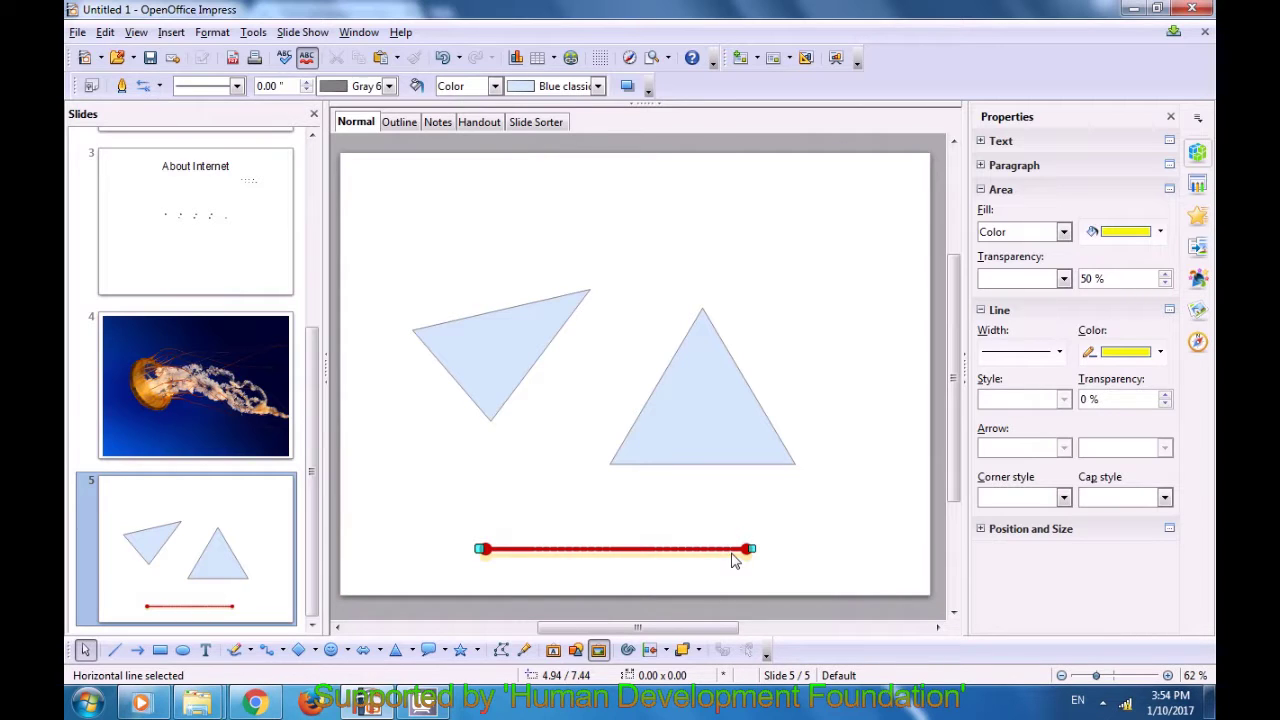
click(632, 520)
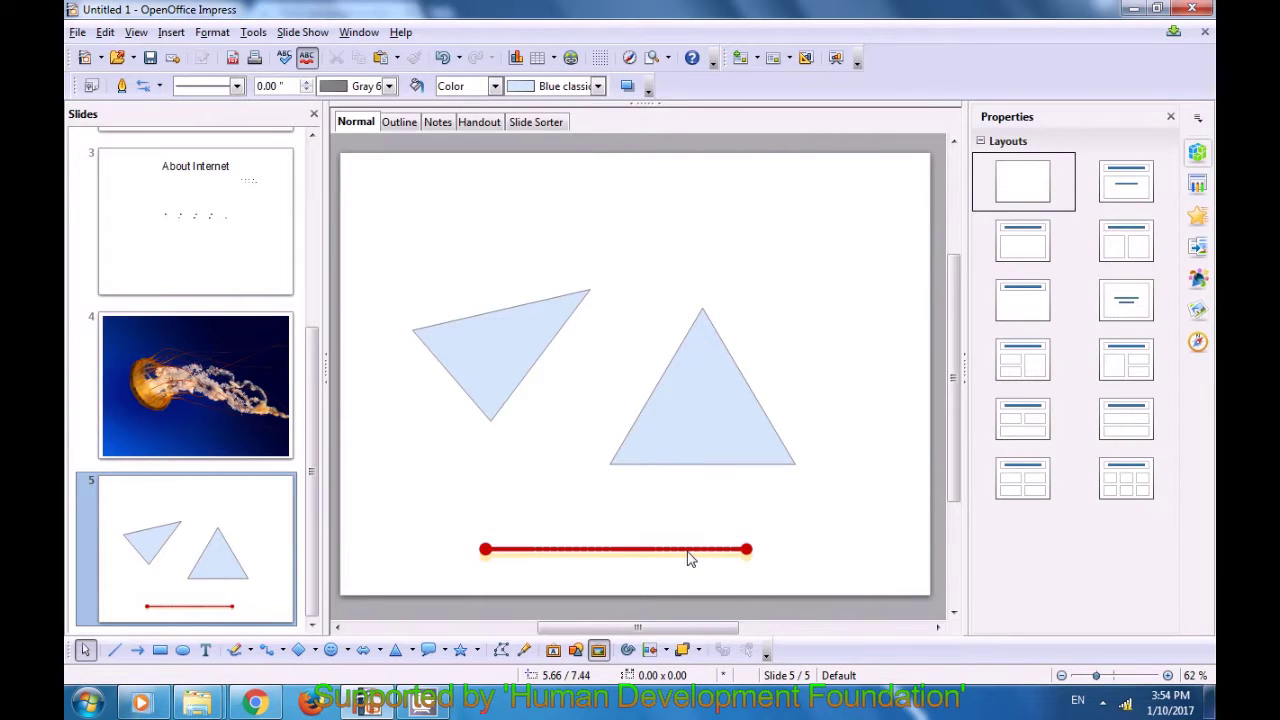
key(F5)
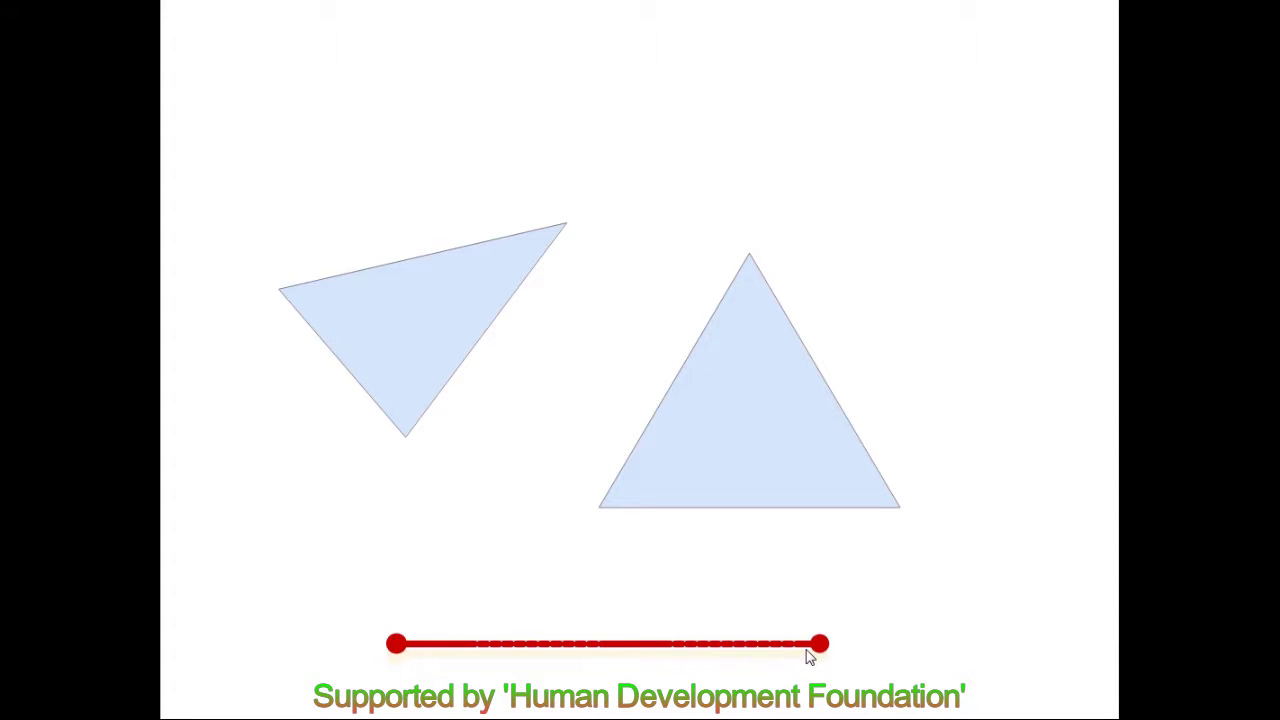
key(Escape)
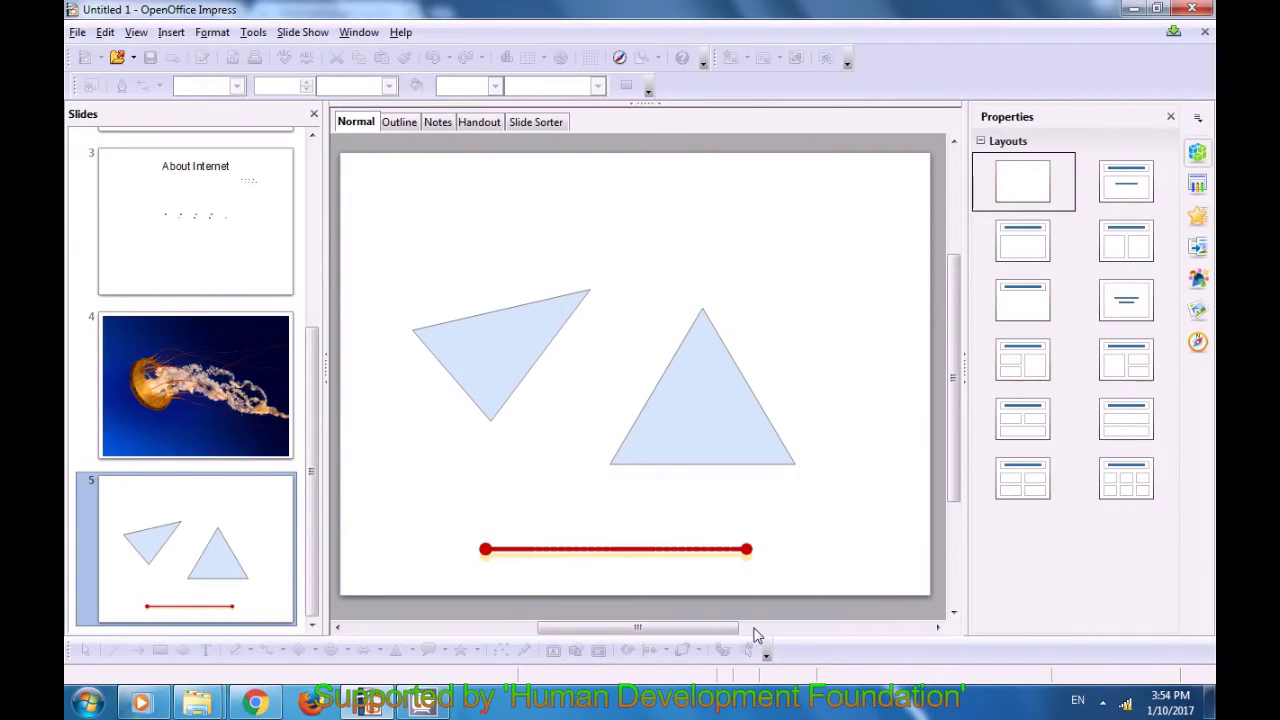
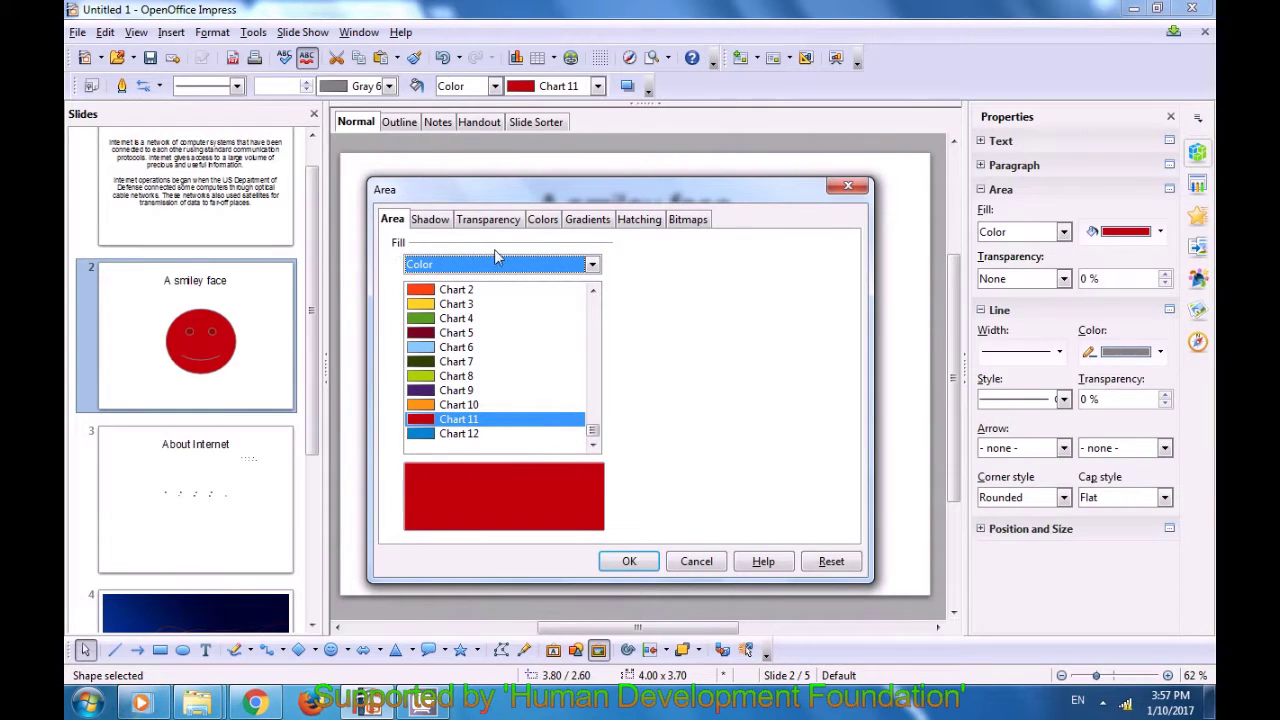
Keep the smiley face's fill type as Color and choose Yellow green 9 as its fill color.
click(593, 265)
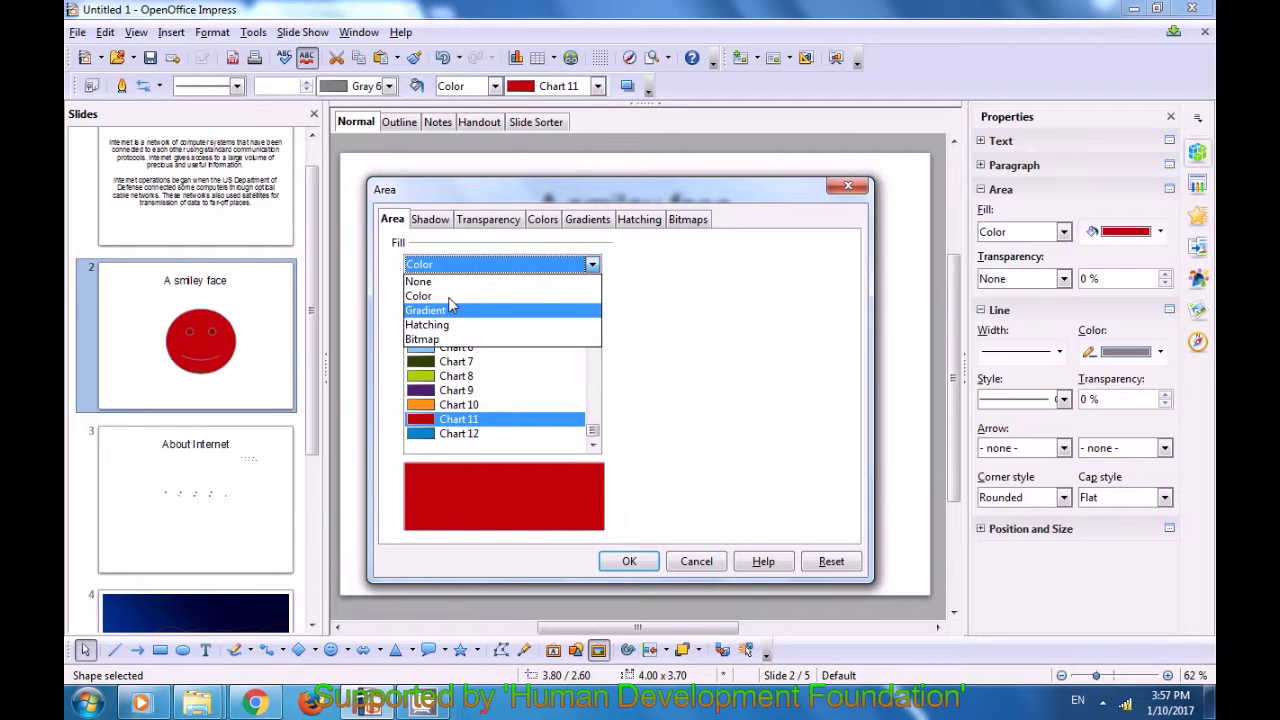
click(420, 296)
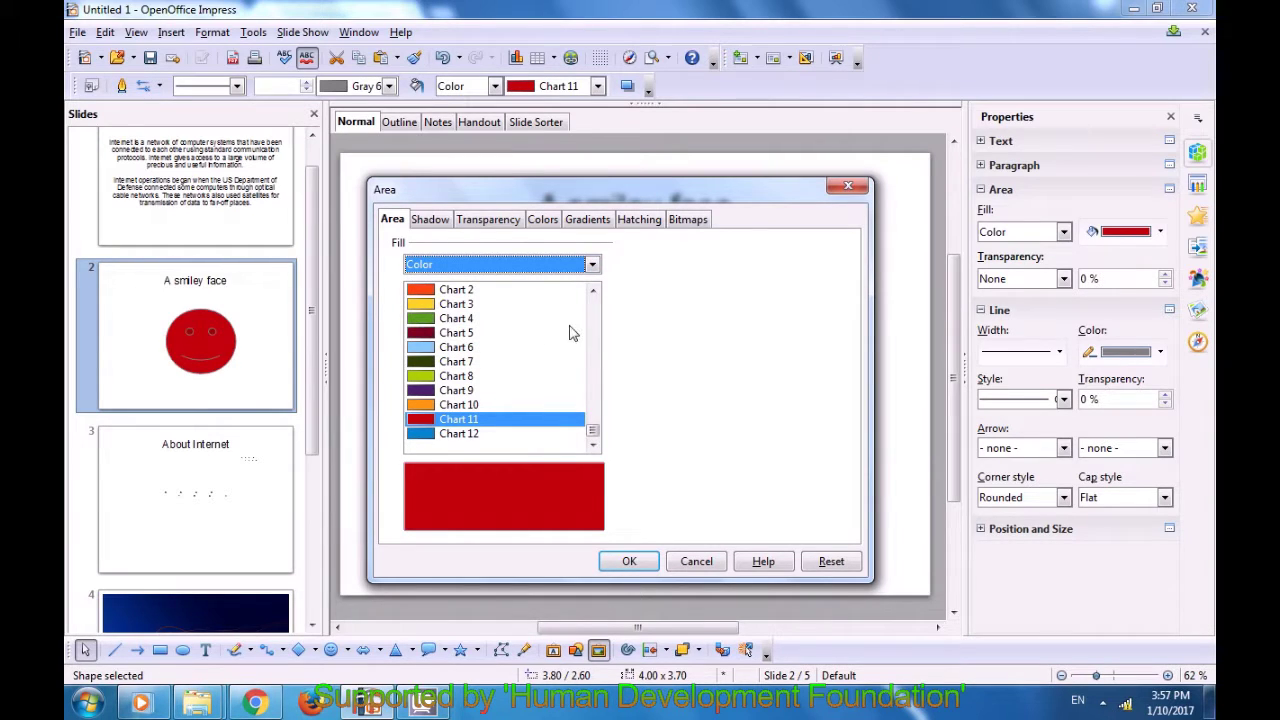
click(452, 346)
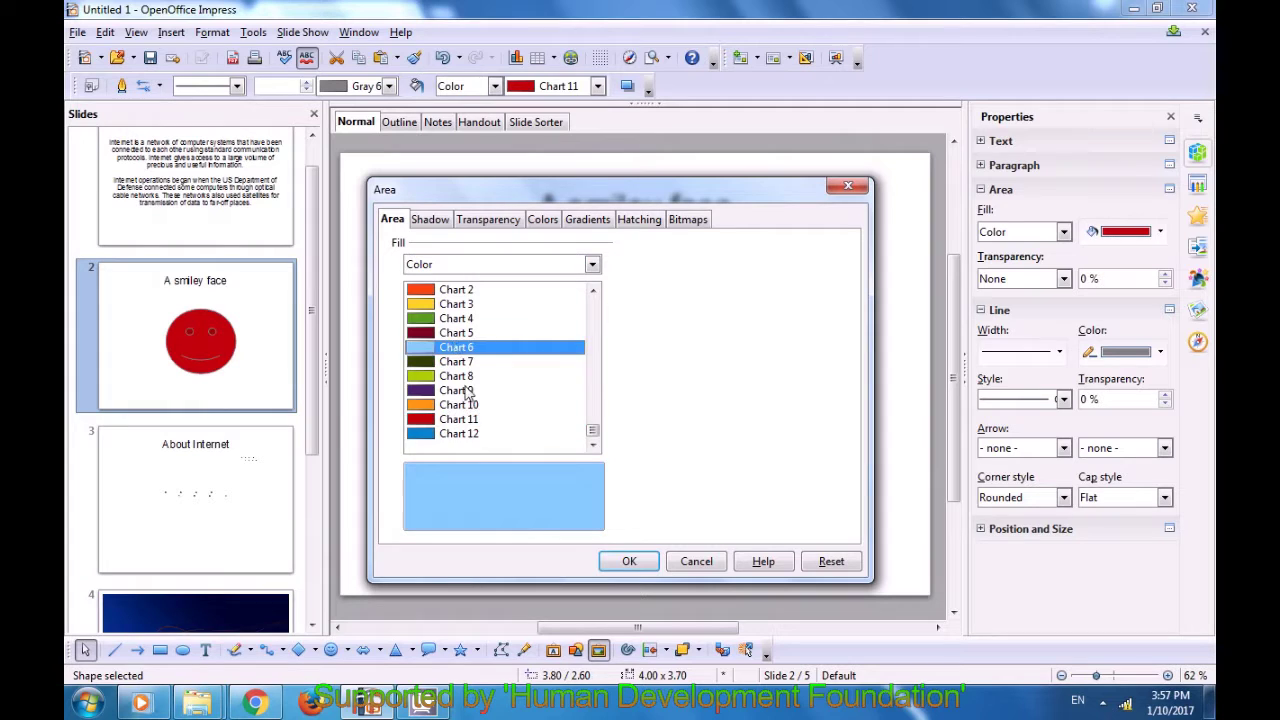
scroll(452, 398, up, 7)
scroll(452, 398, up, 4)
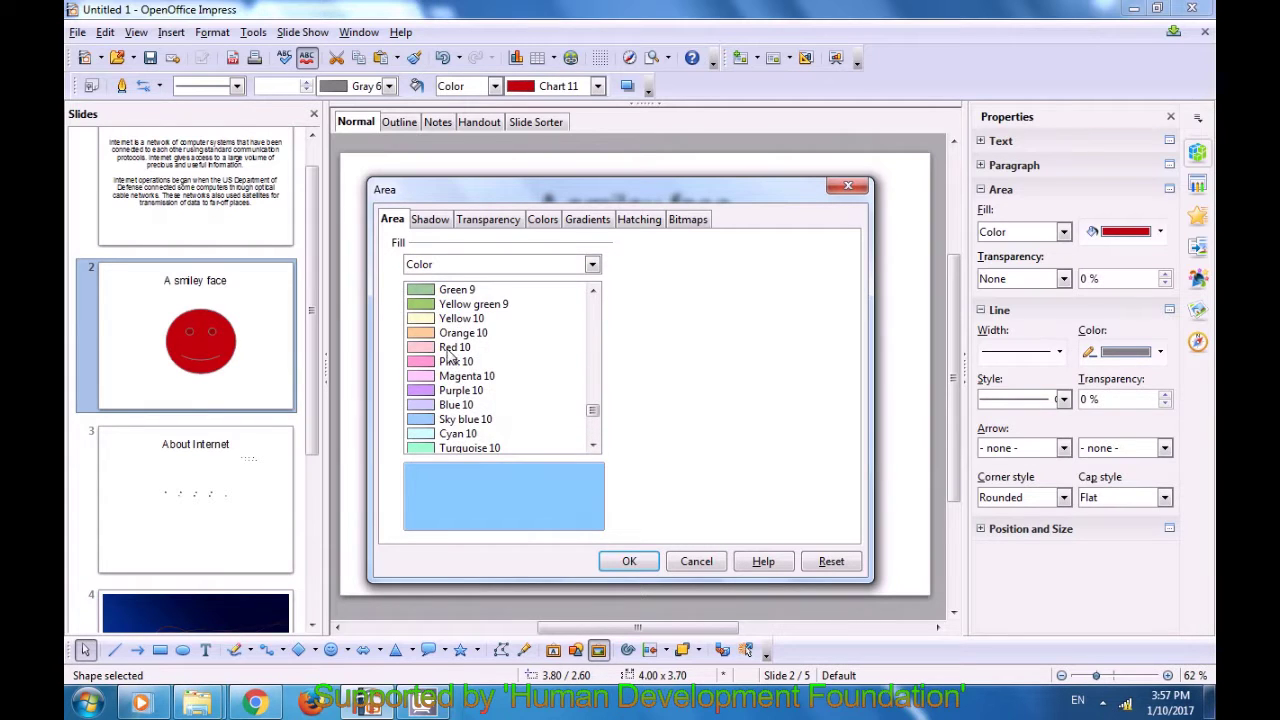
click(450, 390)
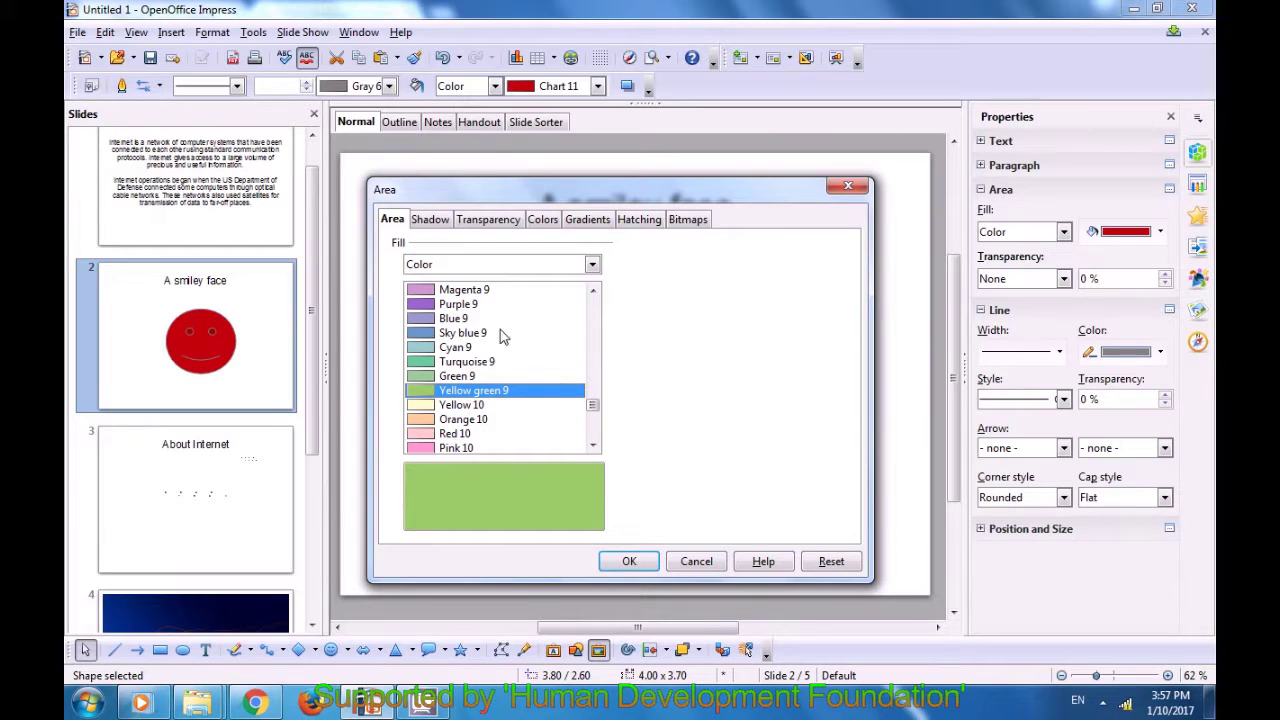
Position the smiley face's shadow directly below the shape and keep its color as Gray 6.
click(431, 221)
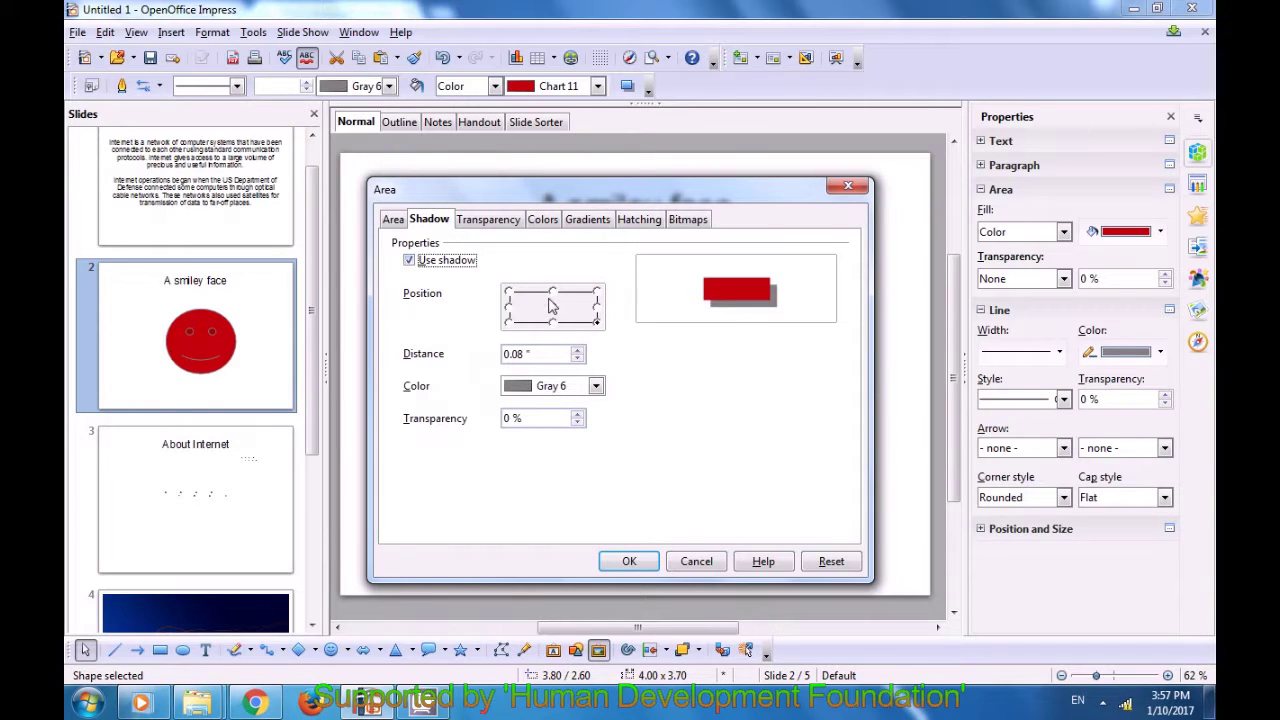
click(553, 322)
click(595, 386)
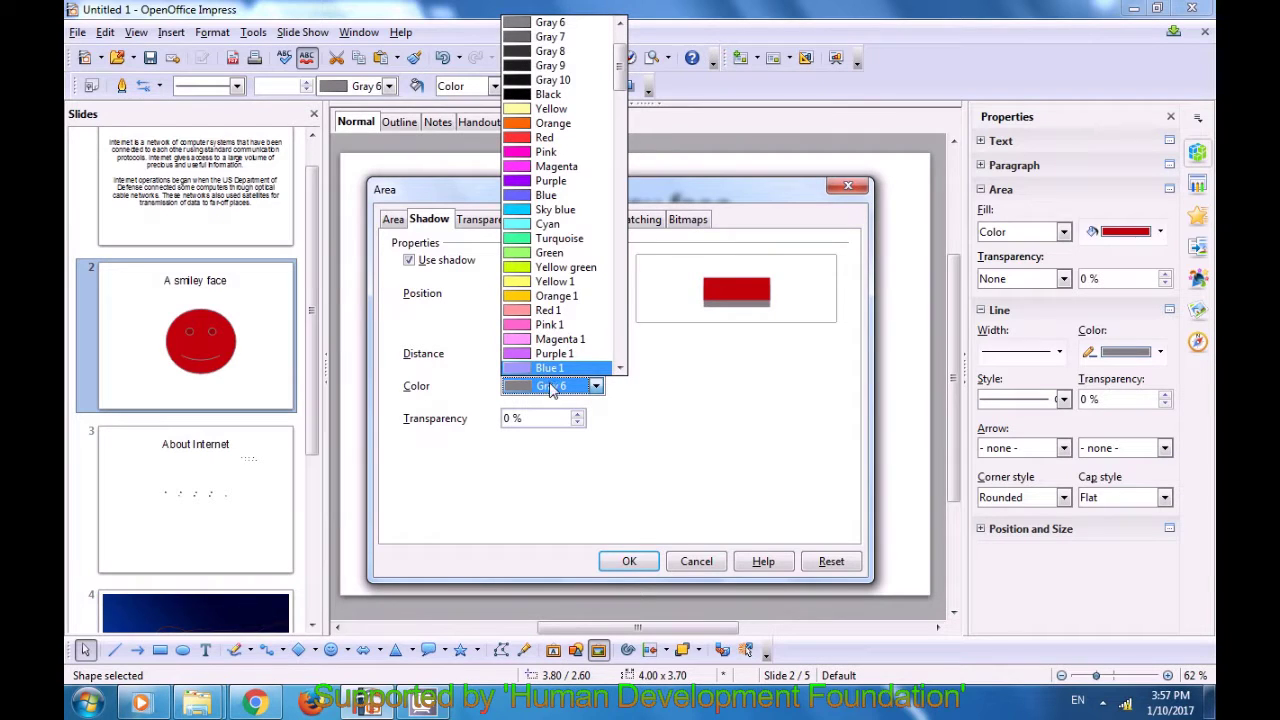
click(550, 388)
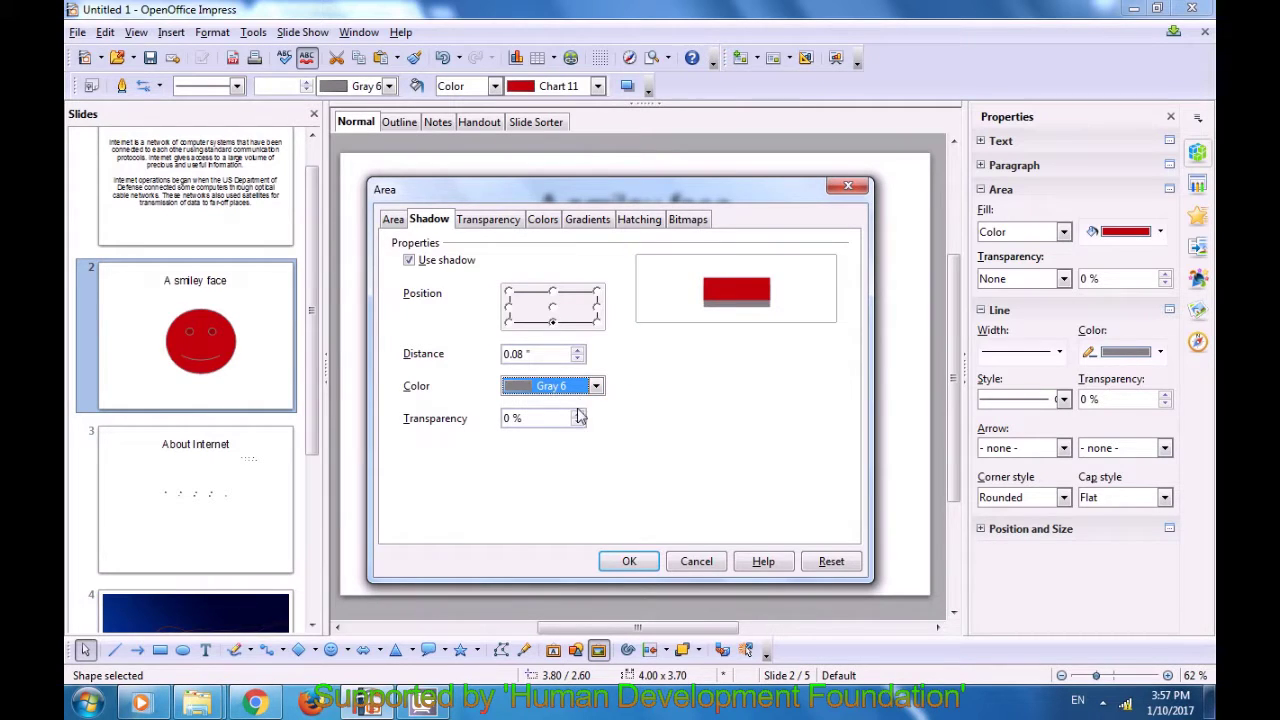
Set the shadow's distance to 0.16" and its transparency to 10%.
click(578, 350)
click(578, 350)
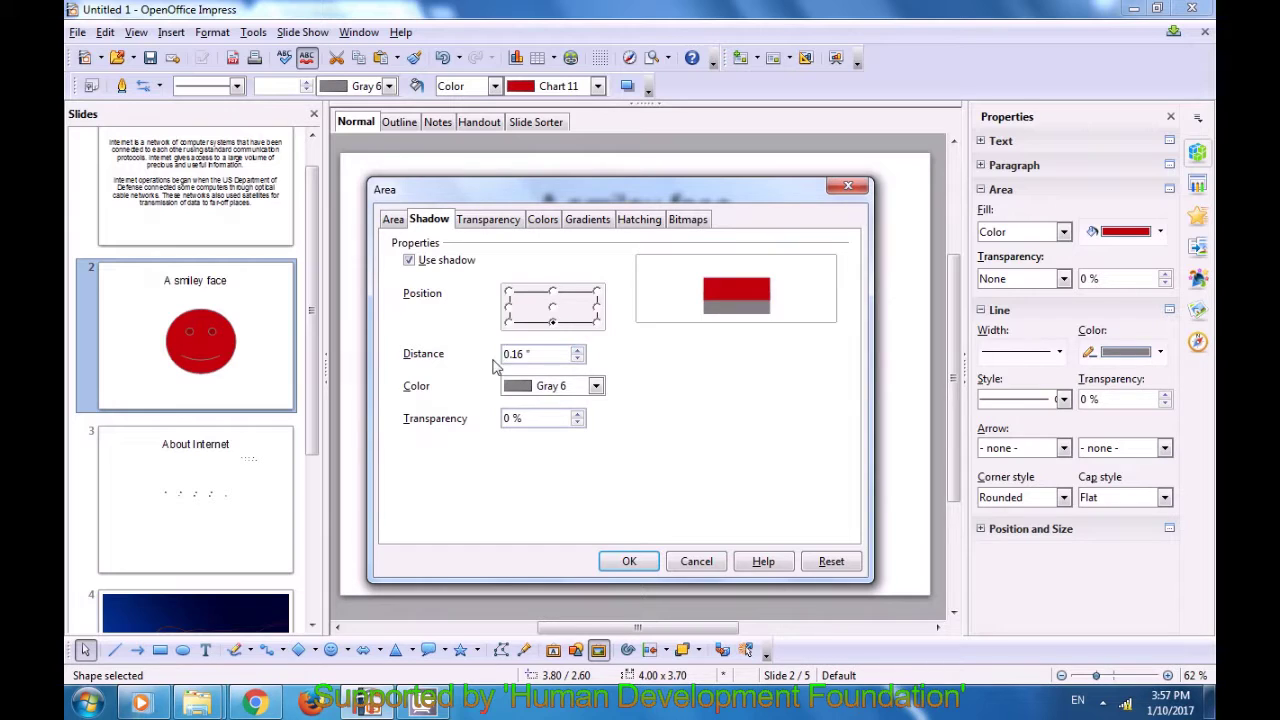
click(577, 414)
click(577, 414)
click(577, 423)
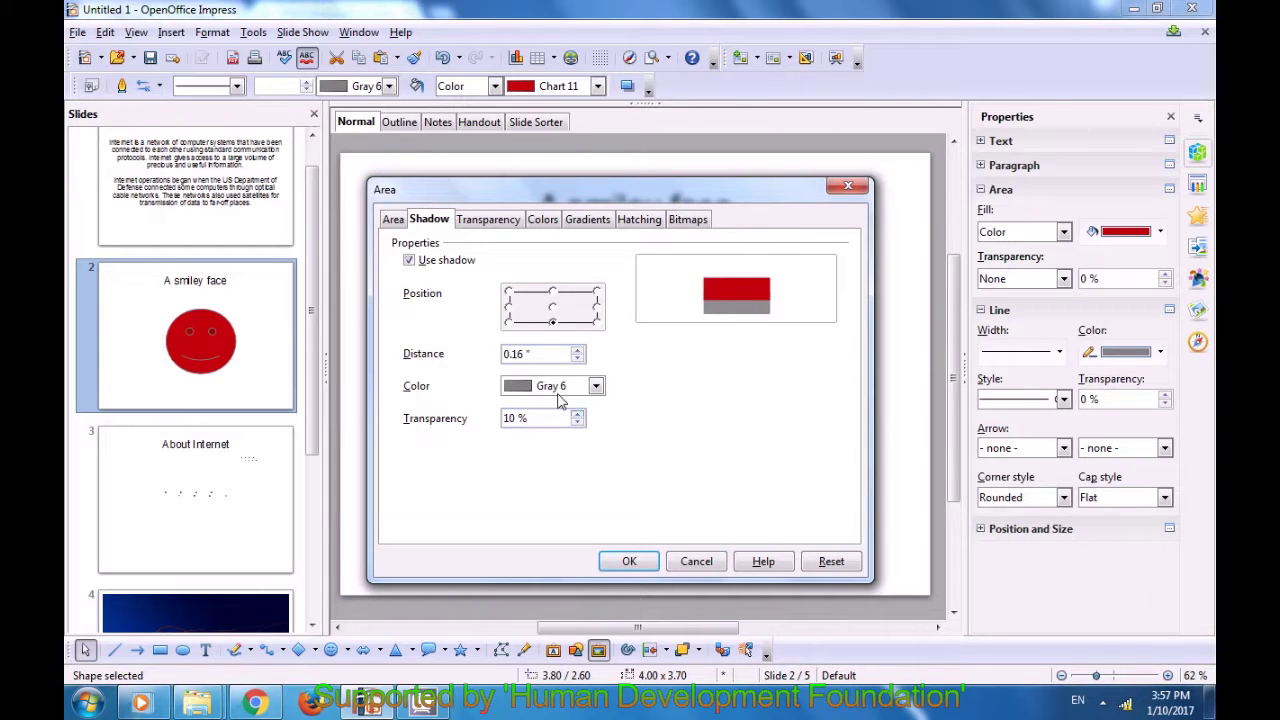
Try a uniform fill transparency of 70% for the smiley face.
click(502, 224)
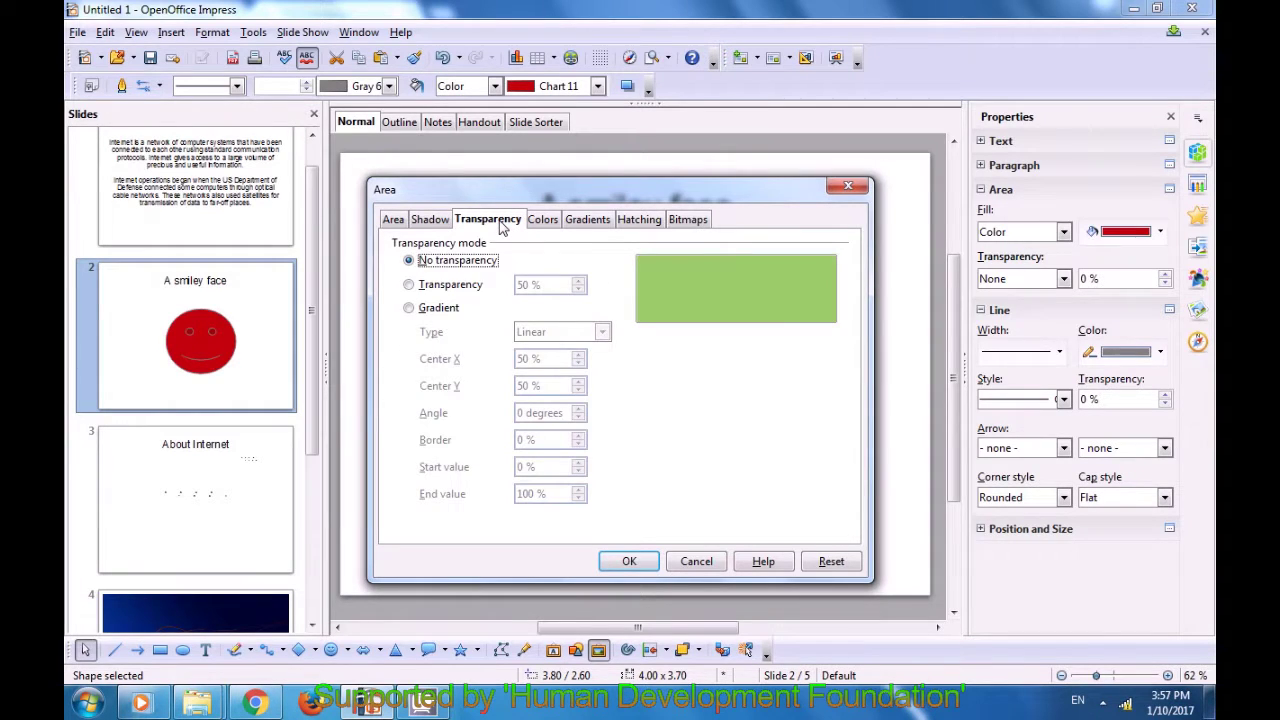
click(416, 288)
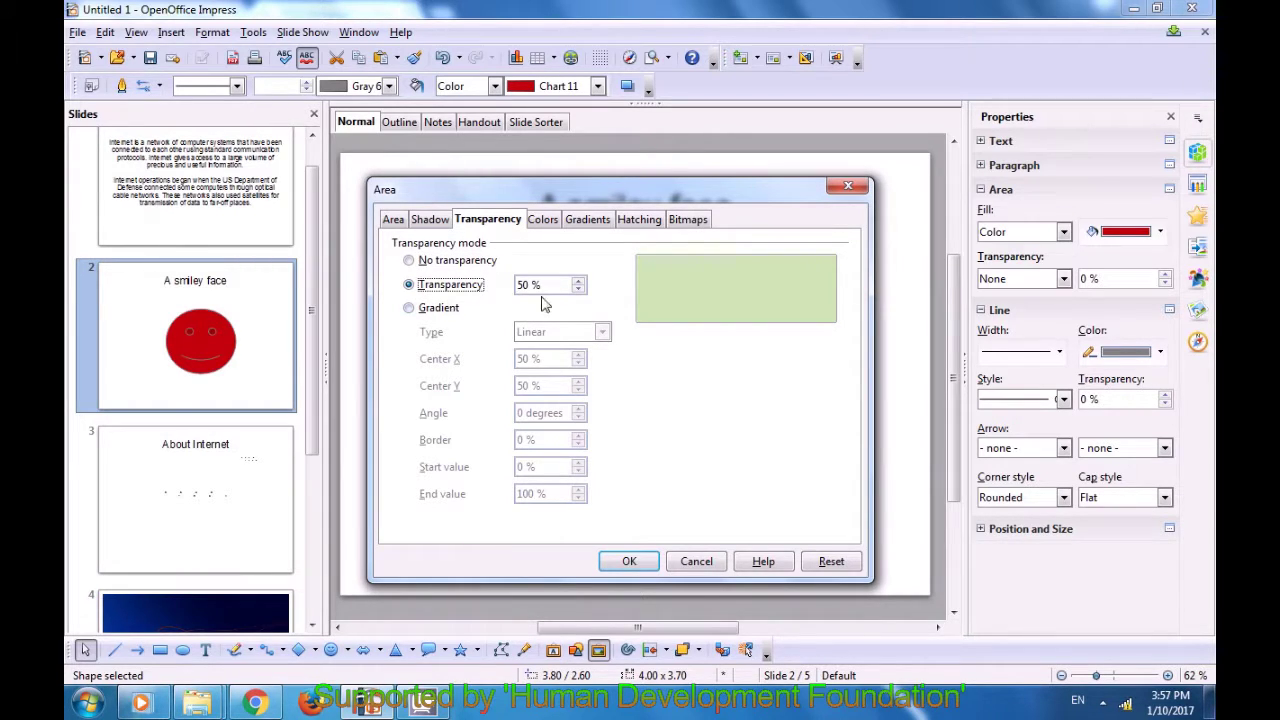
click(578, 286)
click(578, 283)
click(578, 283)
click(578, 283)
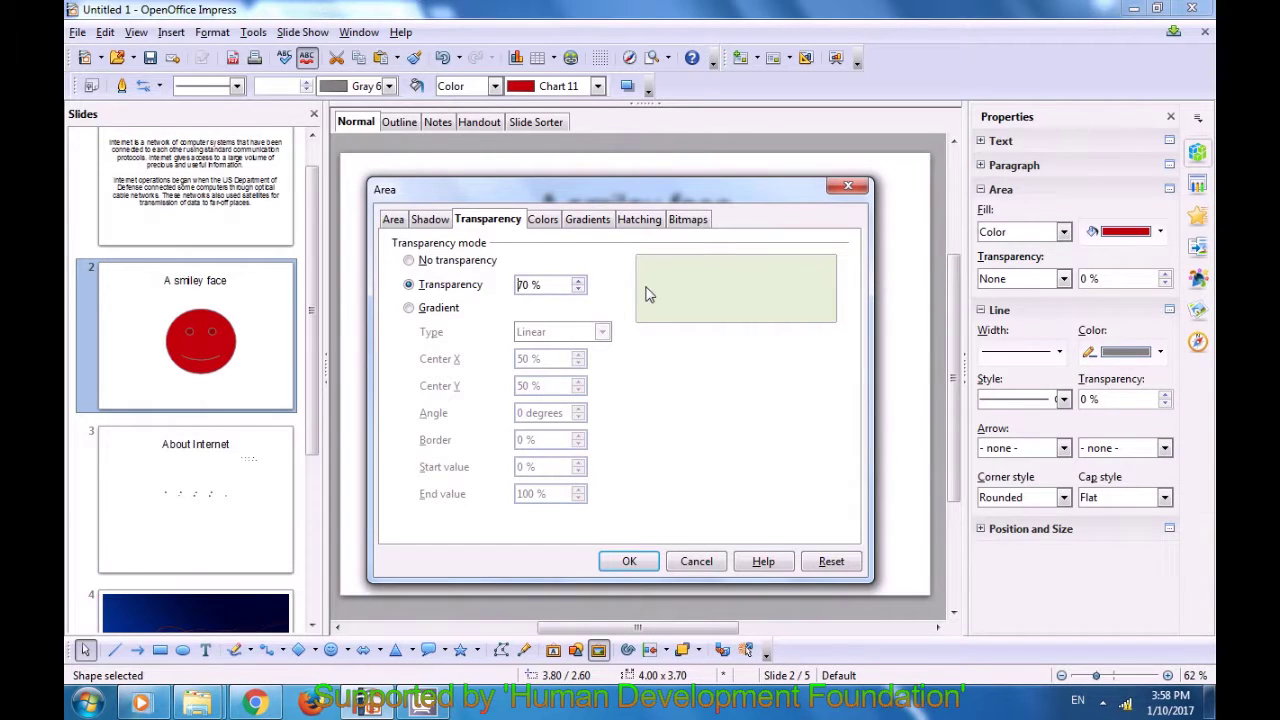
Try lowering the uniform fill transparency to 5%.
click(578, 290)
click(578, 290)
click(578, 290)
click(578, 290)
click(578, 290)
click(578, 290)
click(578, 290)
click(578, 290)
click(578, 290)
click(578, 290)
click(578, 290)
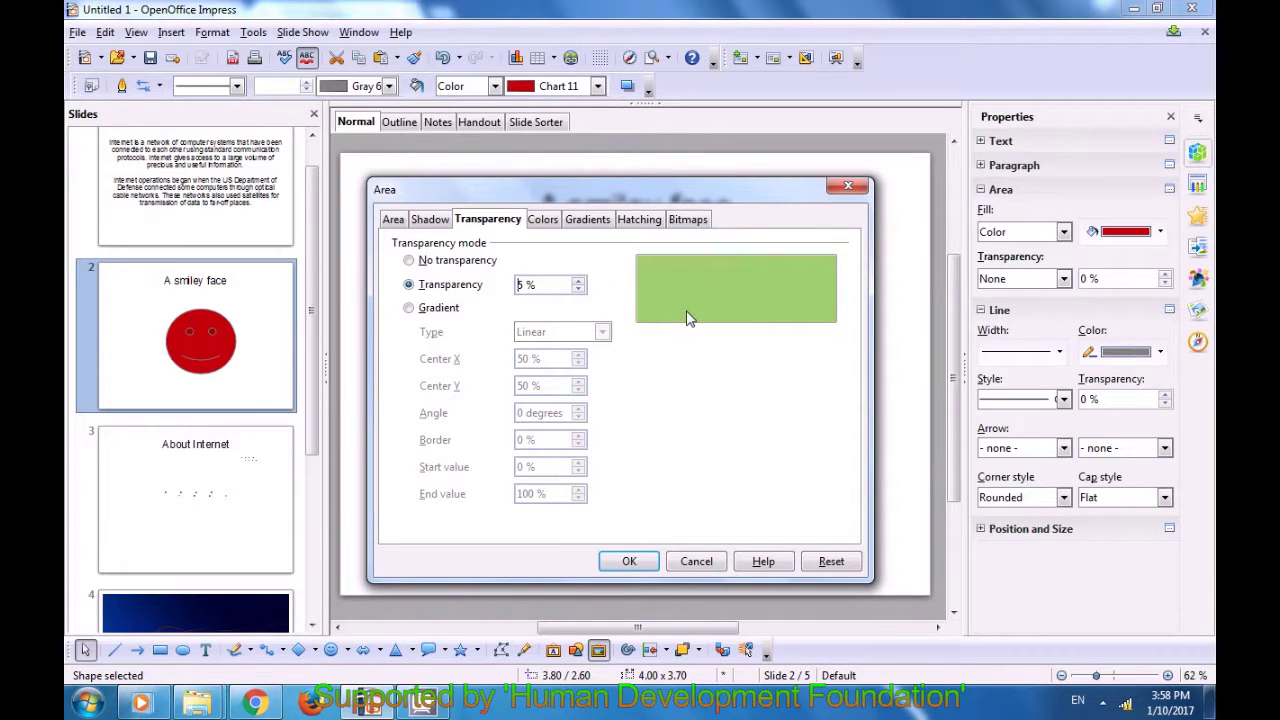
Switch the fill's transparency mode to Gradient, try the Ellipsoid type, and choose the Square type.
click(421, 312)
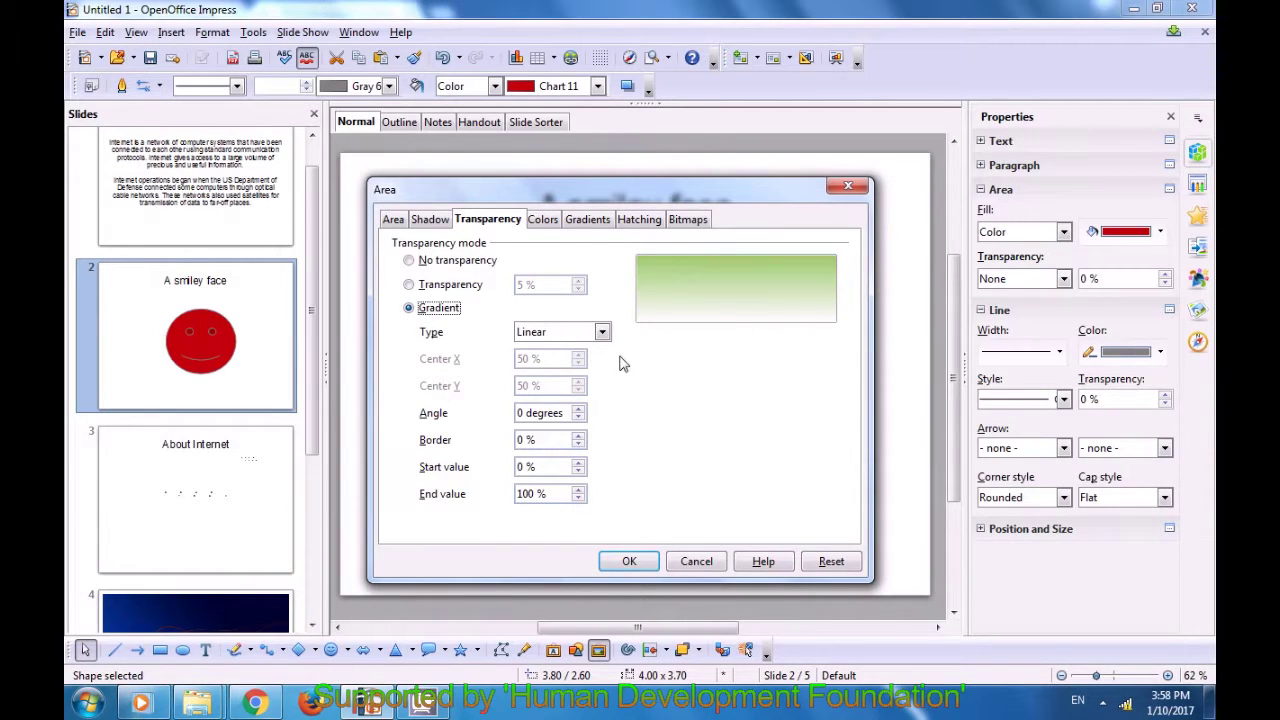
click(601, 332)
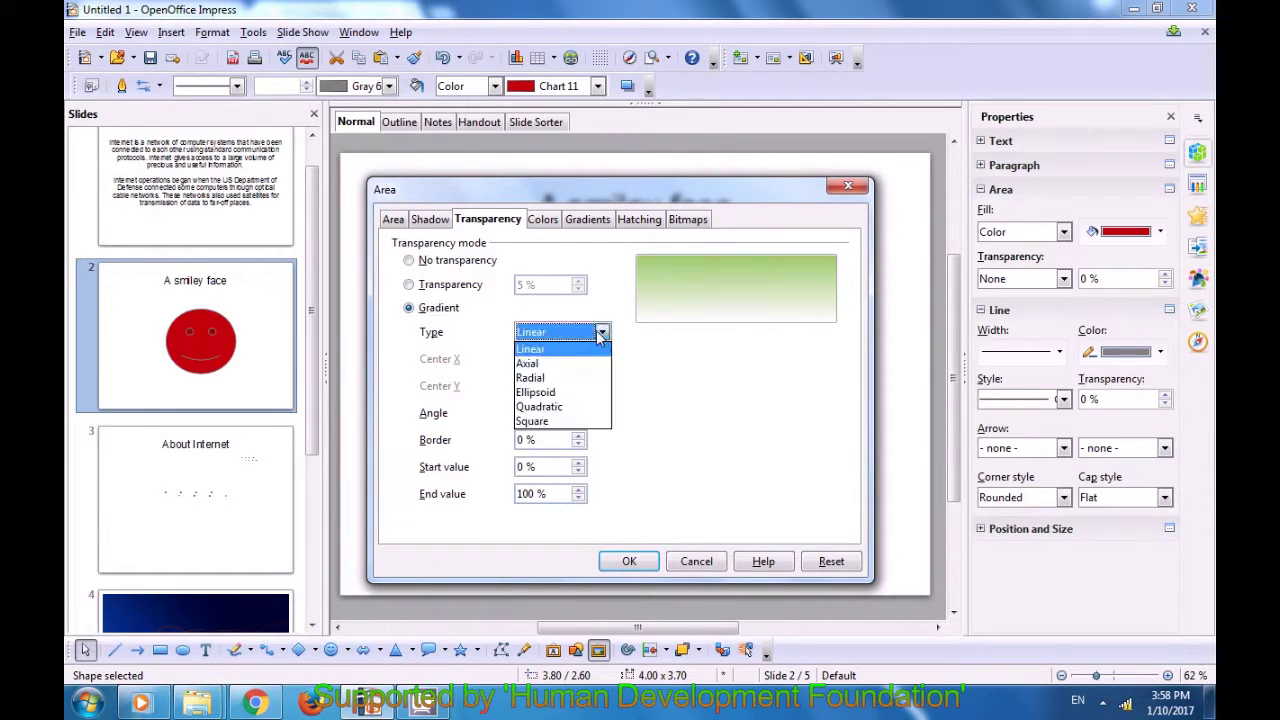
click(558, 395)
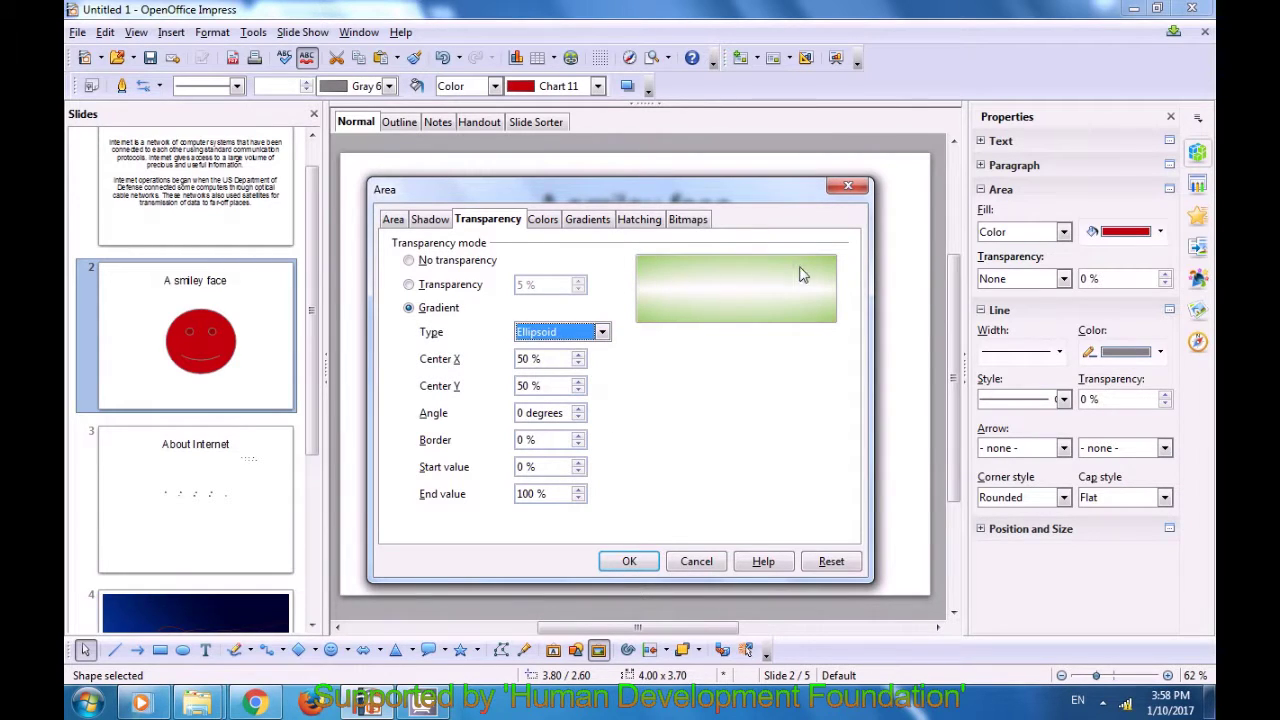
click(601, 332)
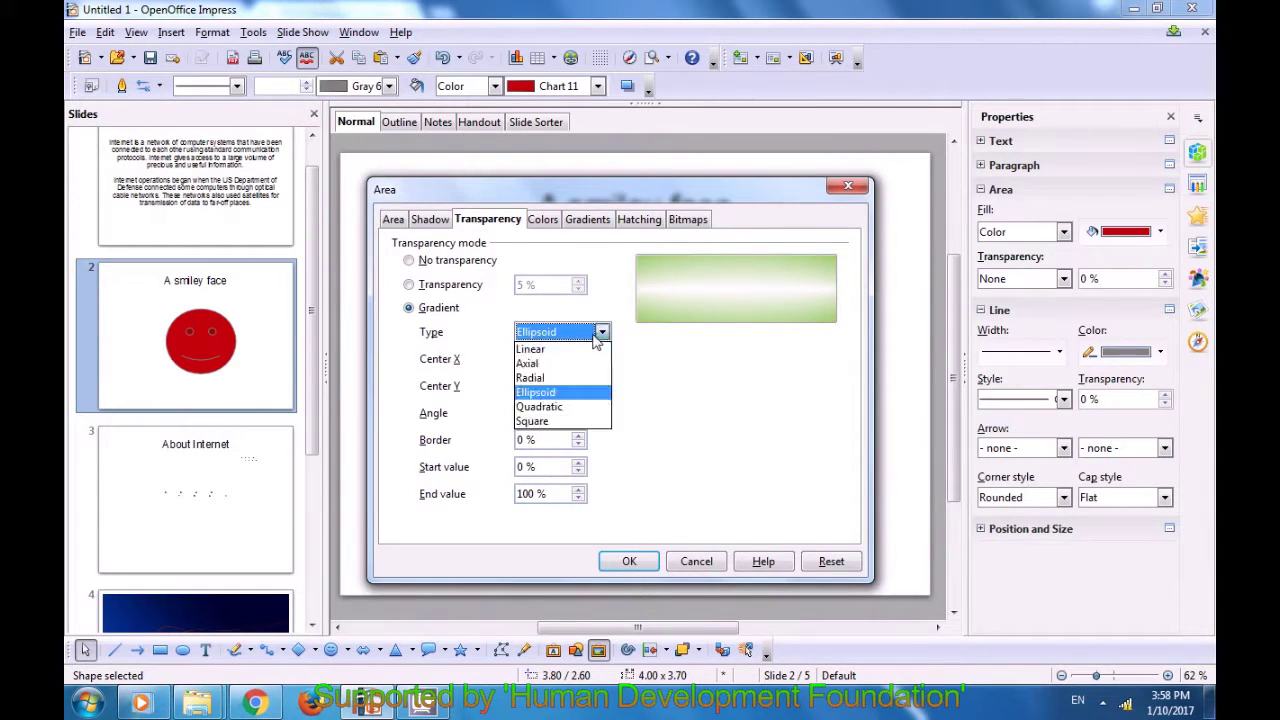
click(548, 422)
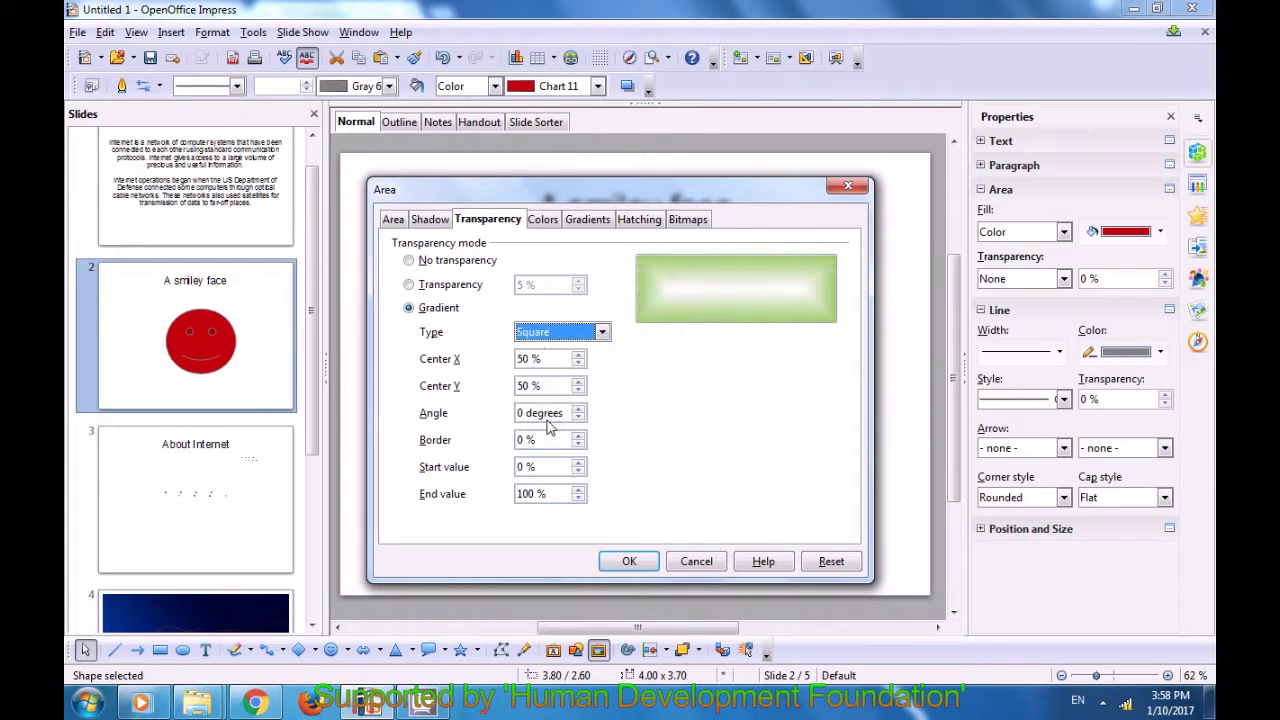
Try a Center X of 65% for the transparency gradient and set it back to 50%.
click(578, 355)
click(578, 355)
click(578, 355)
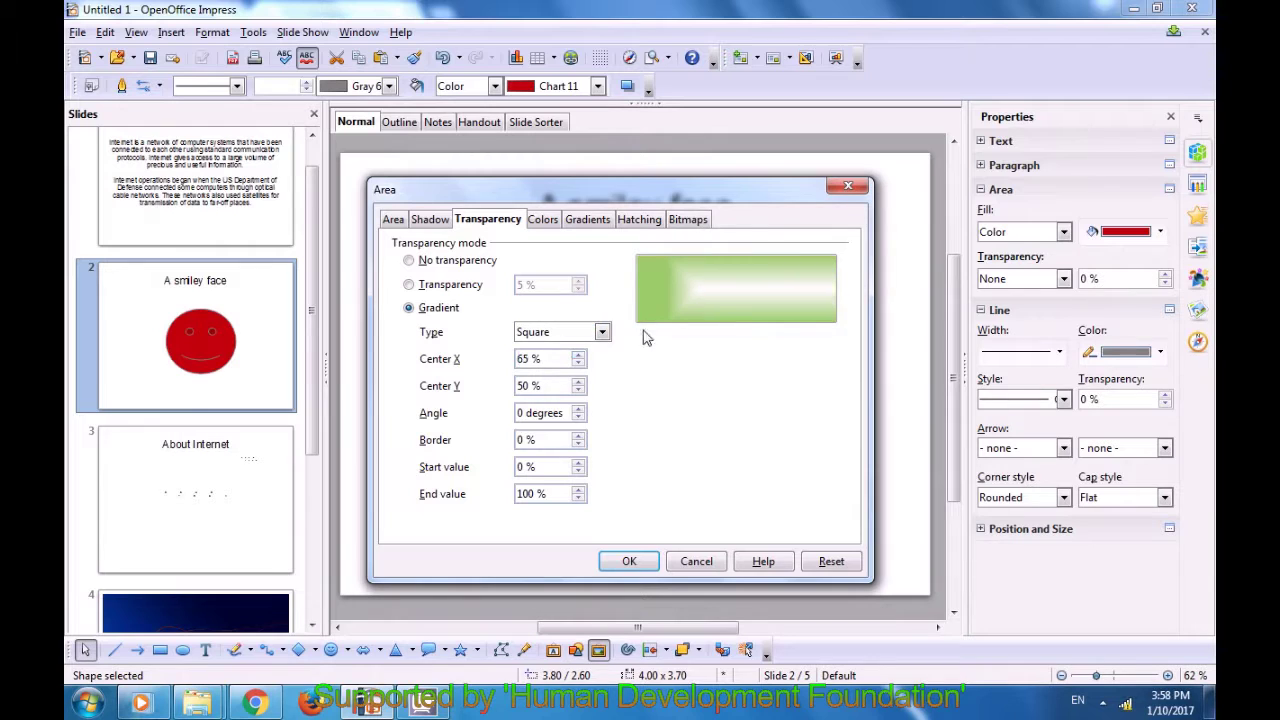
click(578, 364)
click(578, 364)
click(578, 364)
Try a Center Y of 65% for the transparency gradient and reduce it to 55%.
click(578, 382)
click(578, 383)
click(578, 383)
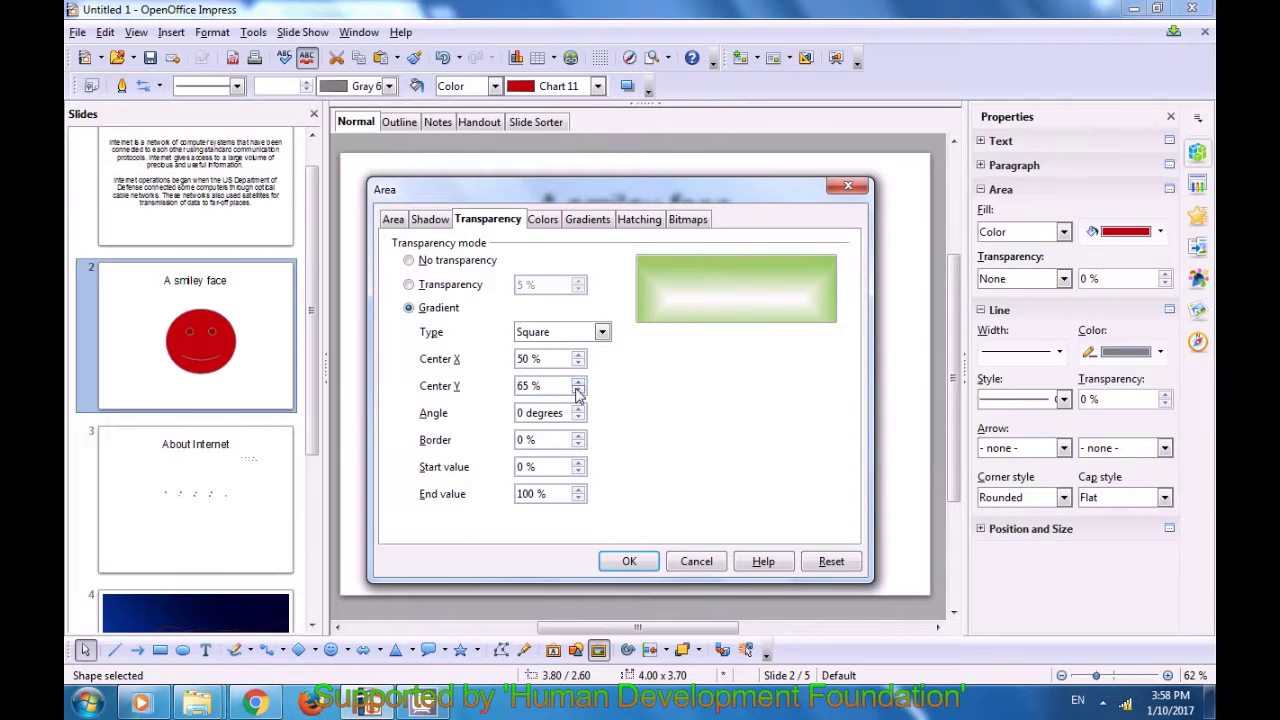
click(578, 391)
click(578, 391)
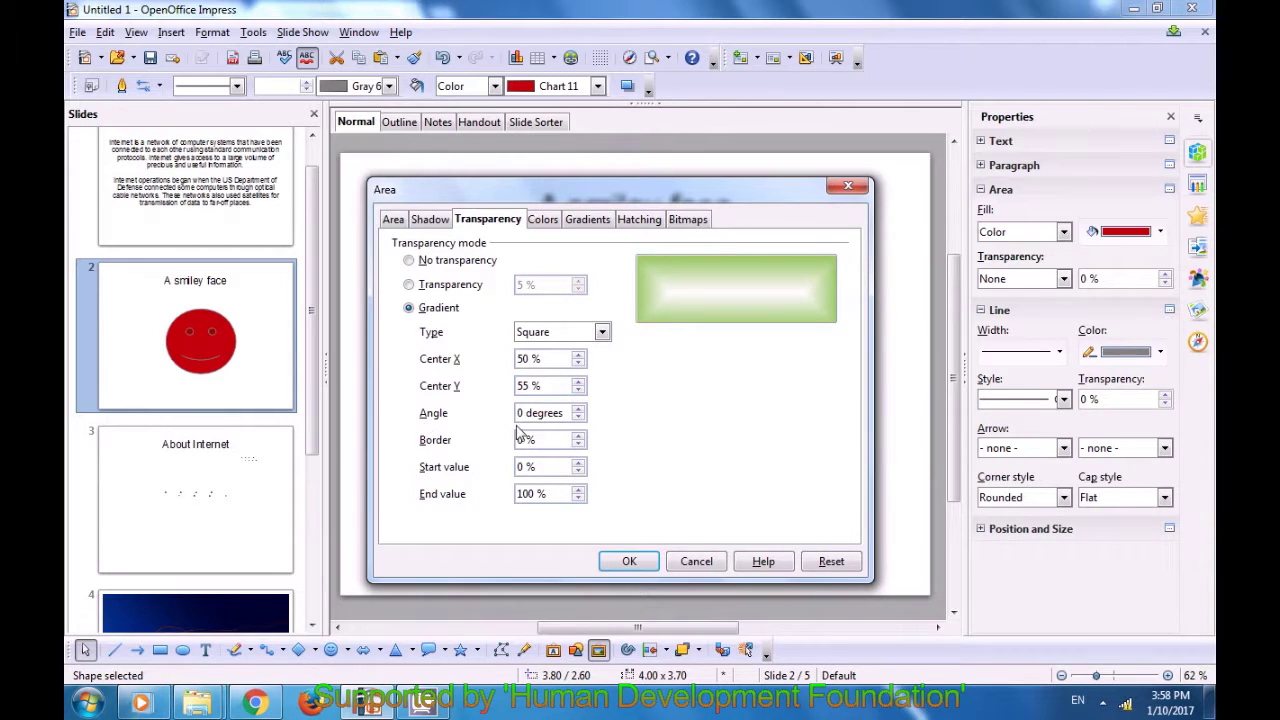
Set the transparency gradient's angle to 120 degrees.
click(578, 409)
click(578, 409)
click(578, 409)
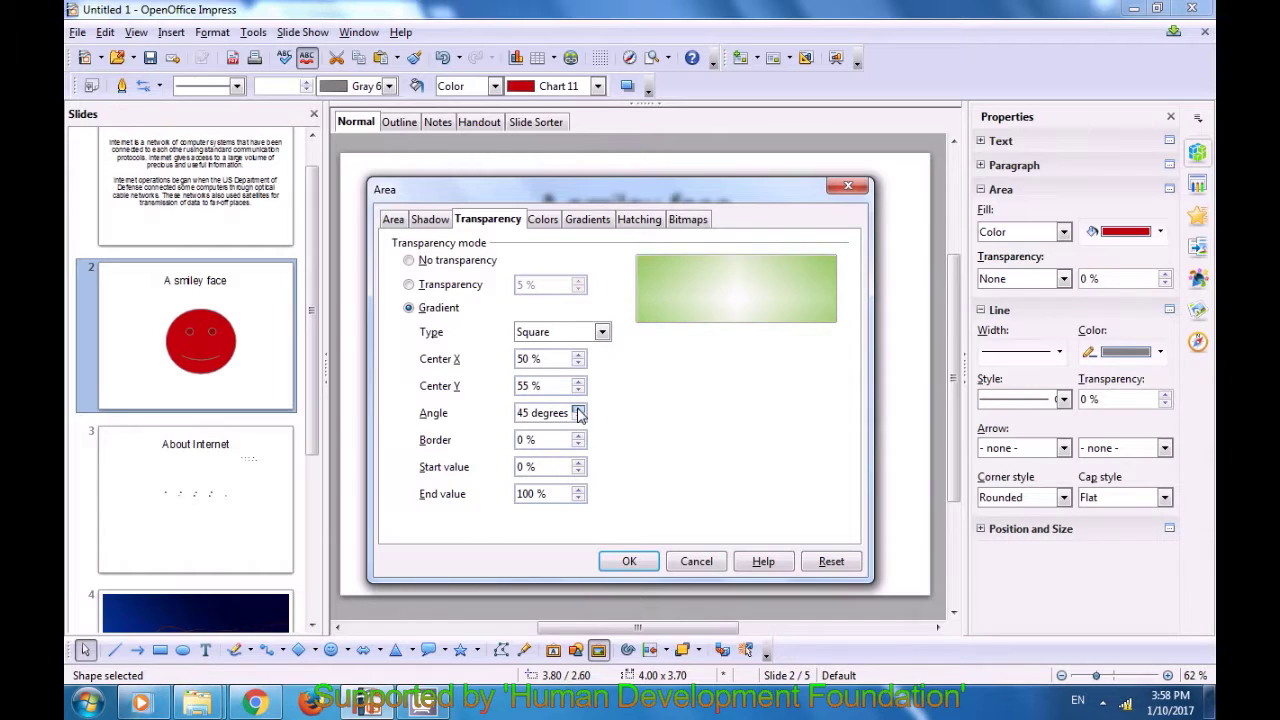
click(578, 409)
click(578, 409)
click(578, 409)
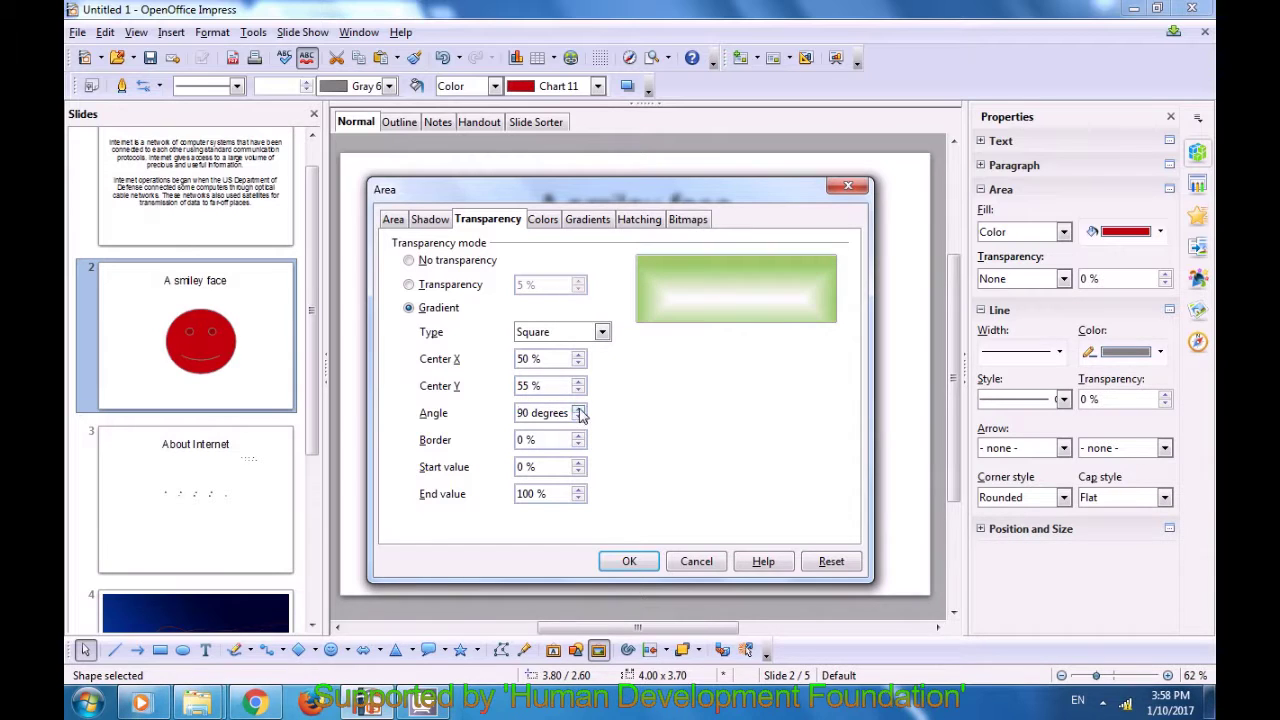
click(578, 409)
click(578, 409)
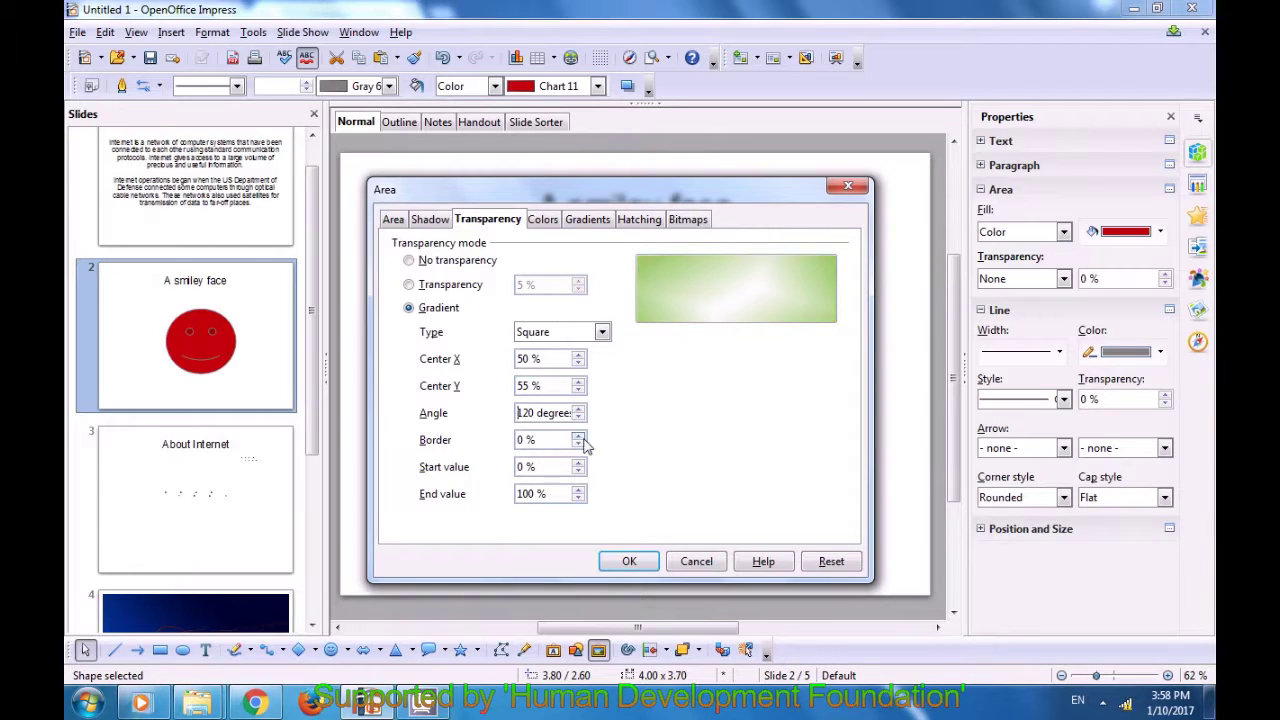
Set the transparency gradient's border to 40%.
click(578, 438)
click(578, 438)
click(578, 438)
click(578, 438)
click(578, 438)
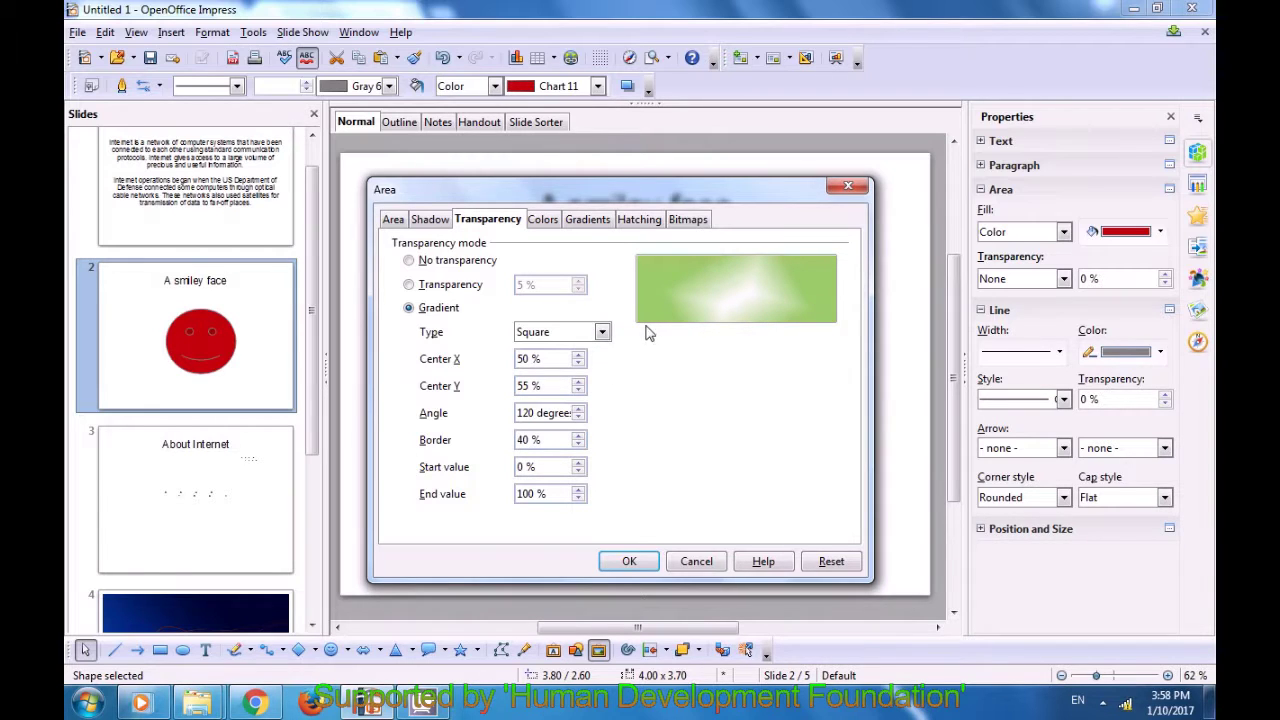
Try raising the transparency gradient's start value and lower it again.
click(578, 464)
click(578, 464)
click(578, 464)
click(579, 471)
click(579, 471)
click(579, 471)
Try Red 3 and Turquoise 8 from the standard color table.
click(545, 222)
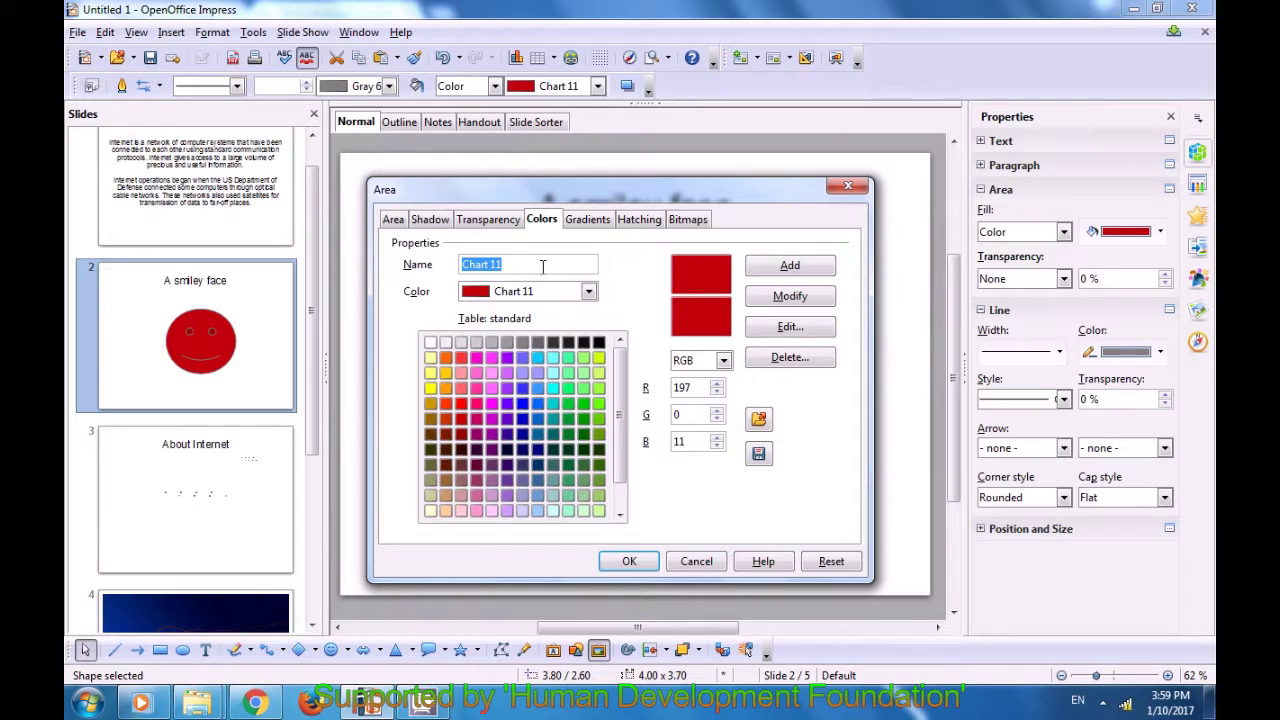
click(462, 407)
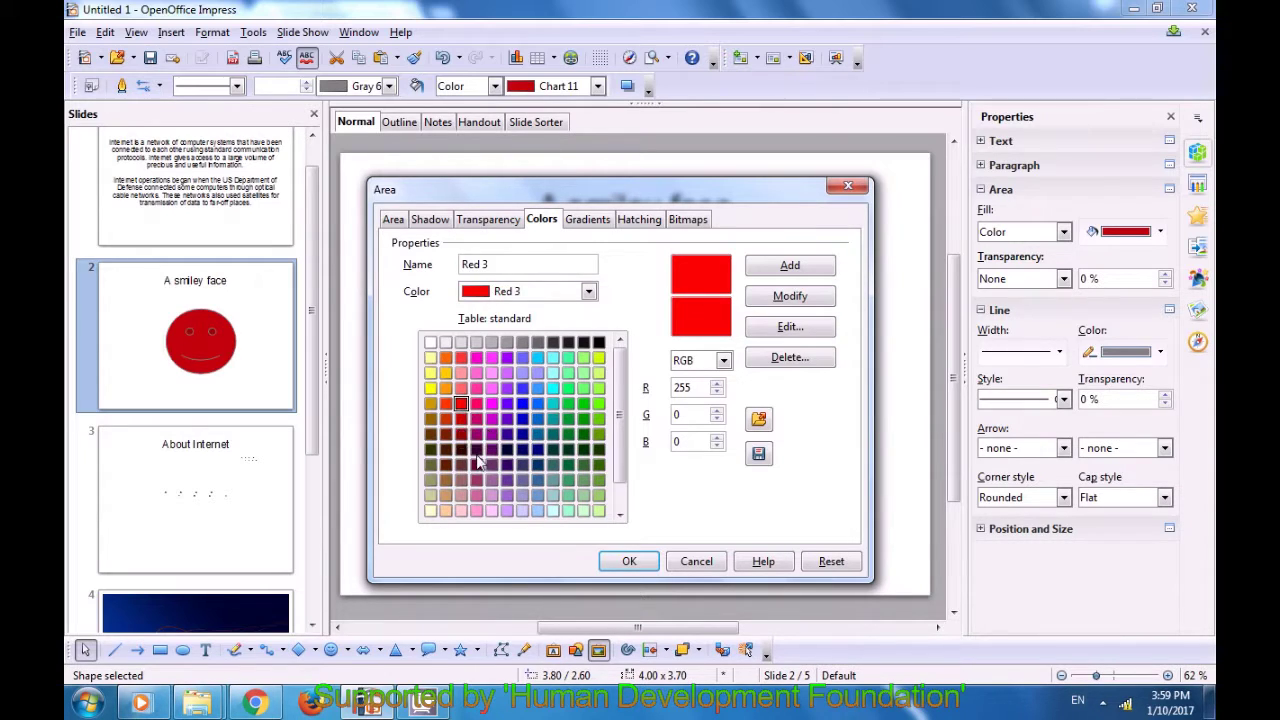
click(569, 480)
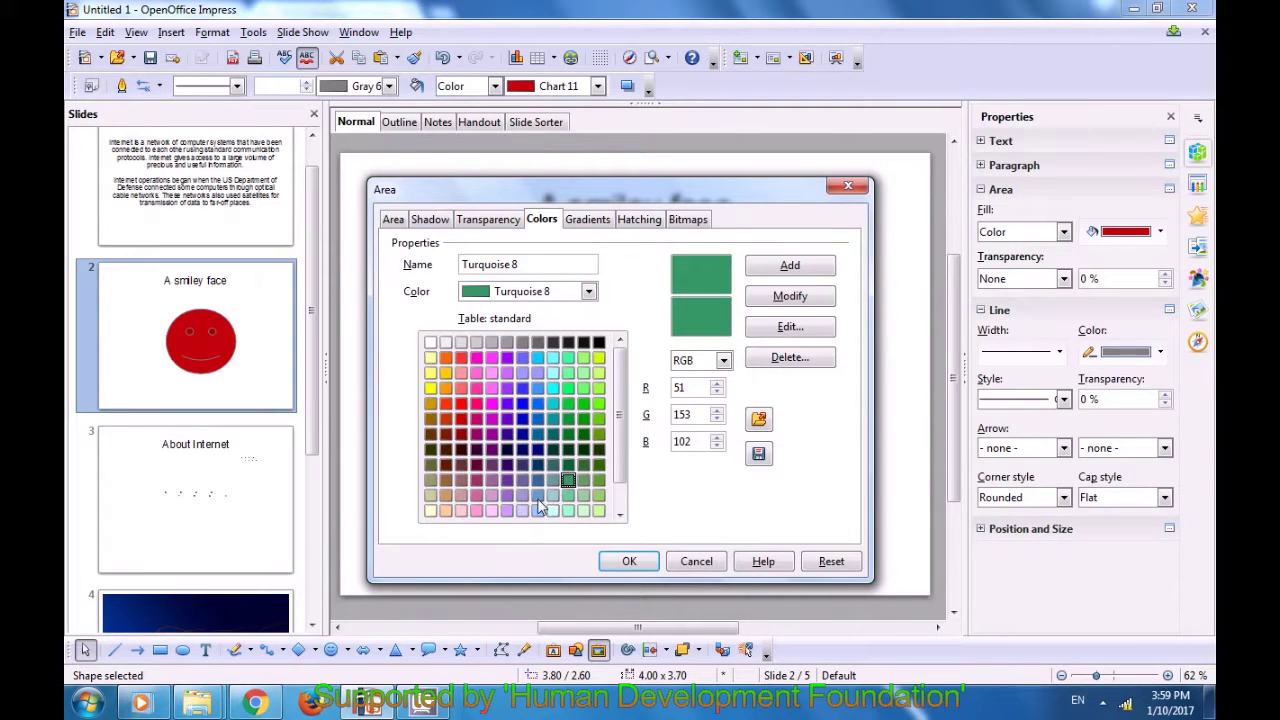
Try basing a custom color on Sky blue 9 with the name "cs Sky blue", and check the available color models.
click(538, 496)
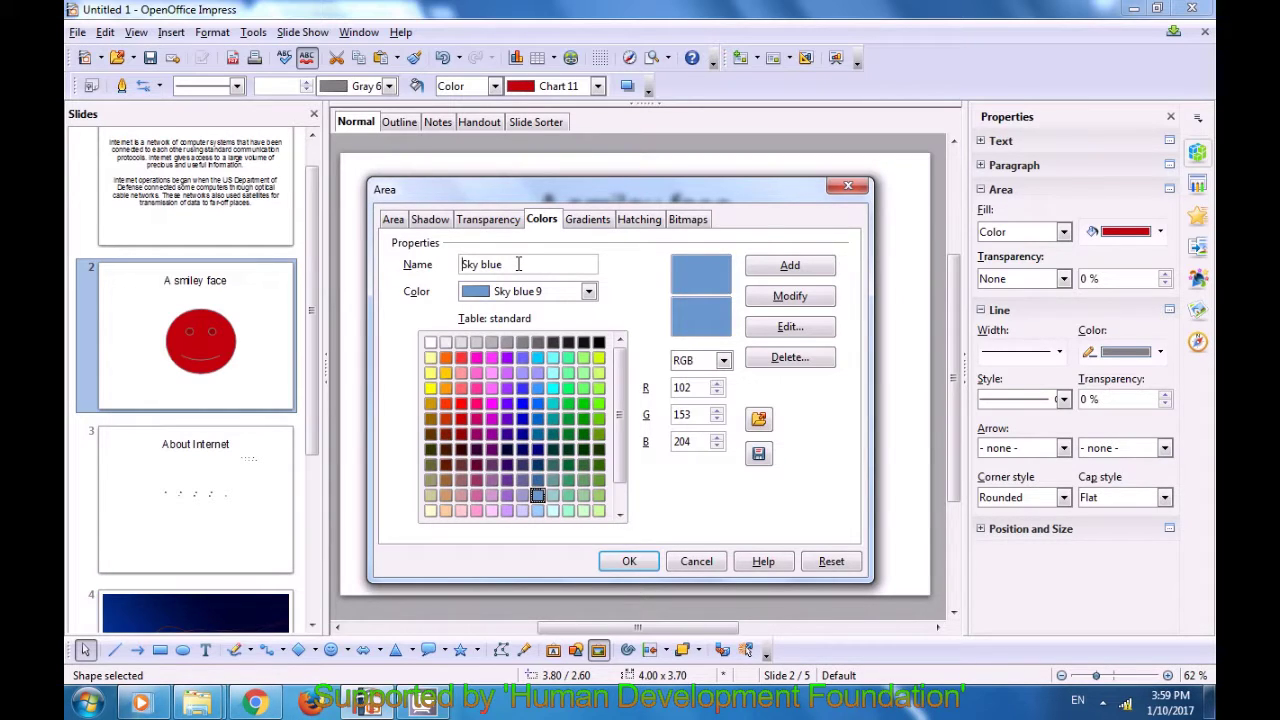
text(cs)
click(724, 361)
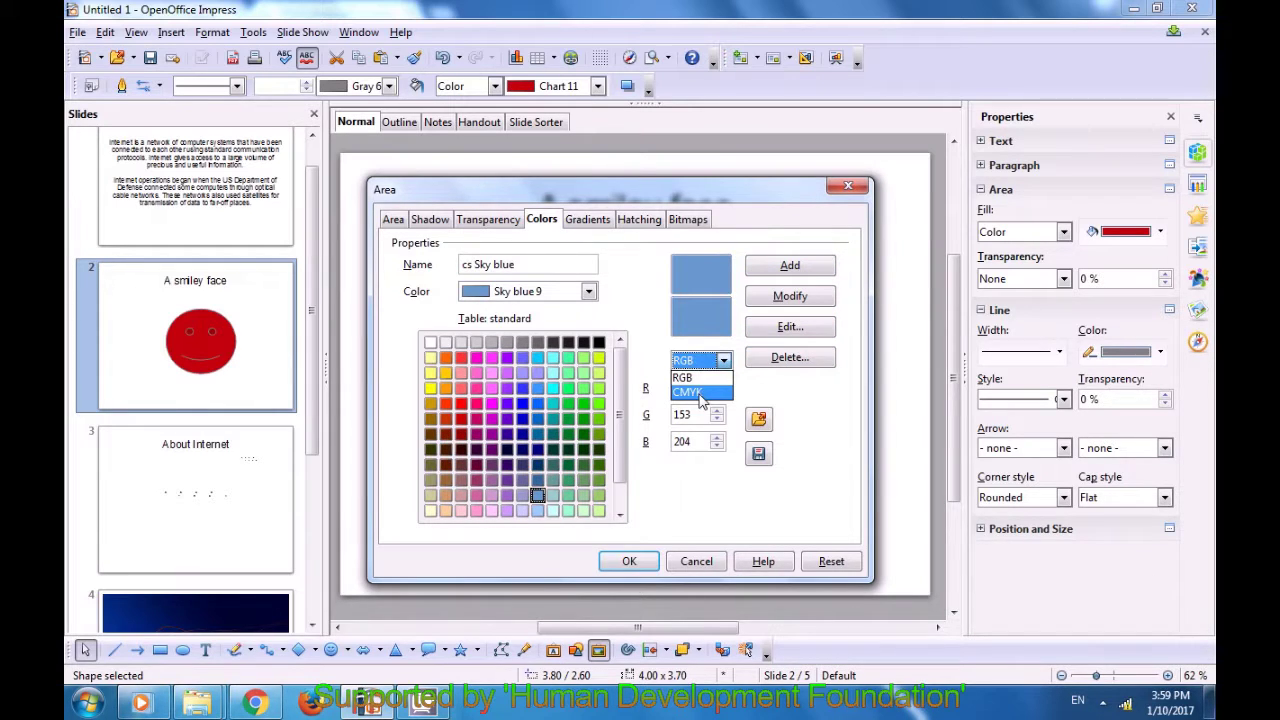
click(562, 393)
Add a new color based on Sky blue 2 to the color table under the name "Sky blue cs".
click(554, 435)
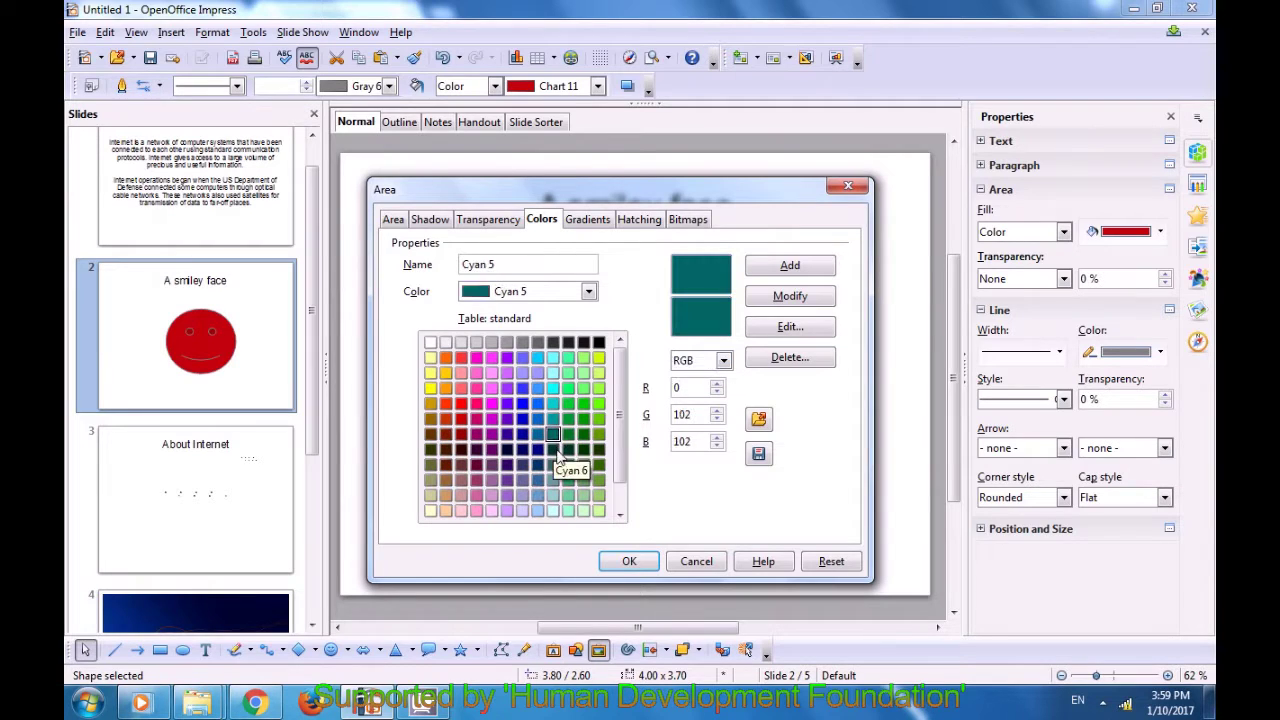
click(541, 388)
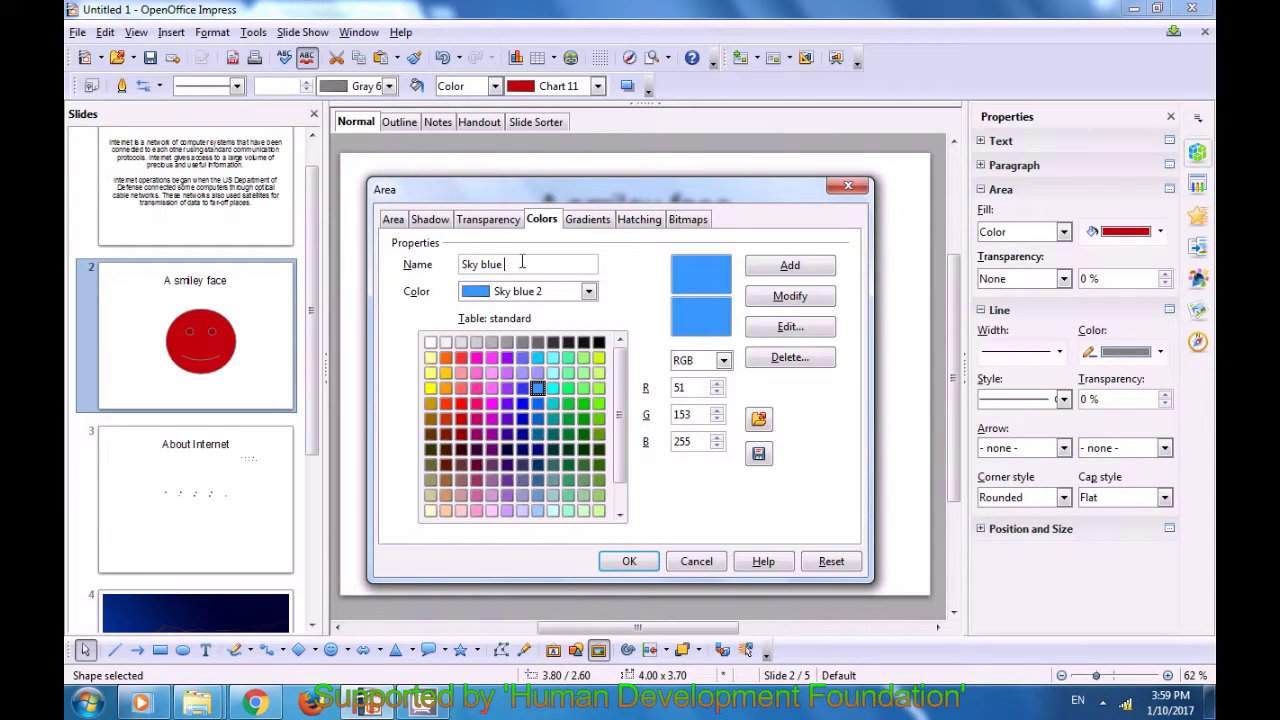
click(780, 266)
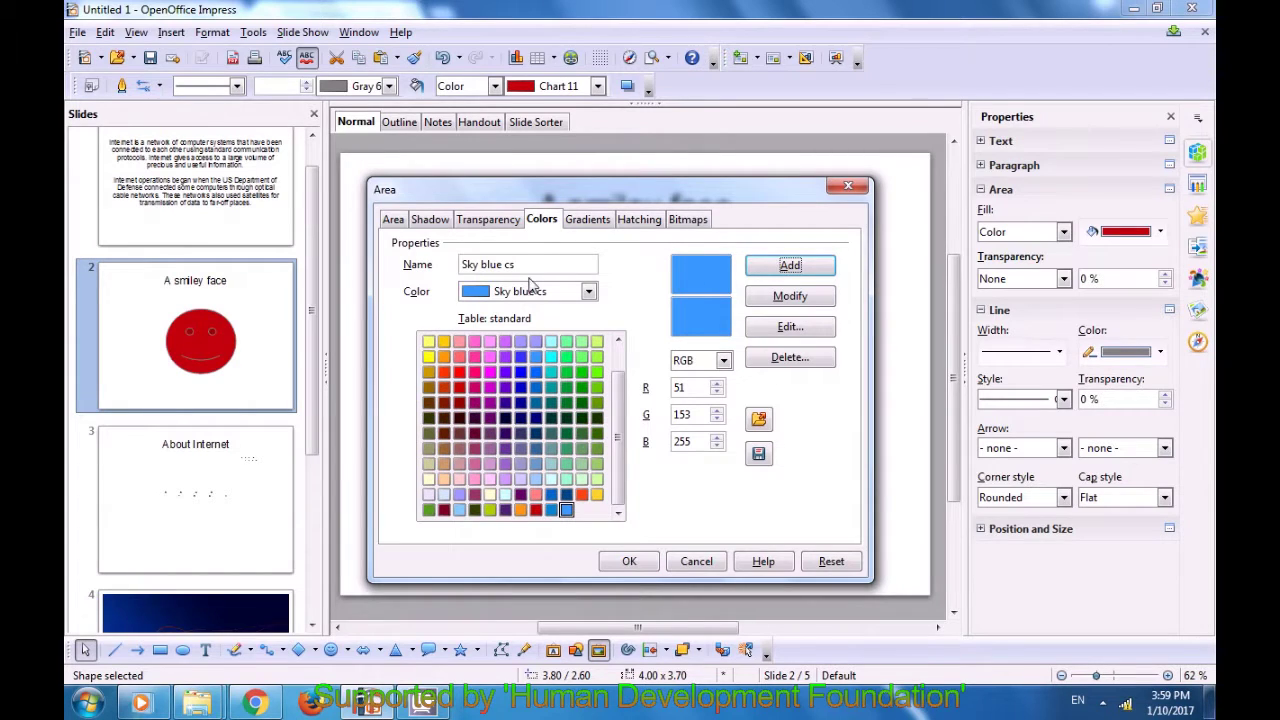
Create a square gradient starting from Magenta 1 and add it to the gradient list under the name "Gradient 12".
click(590, 220)
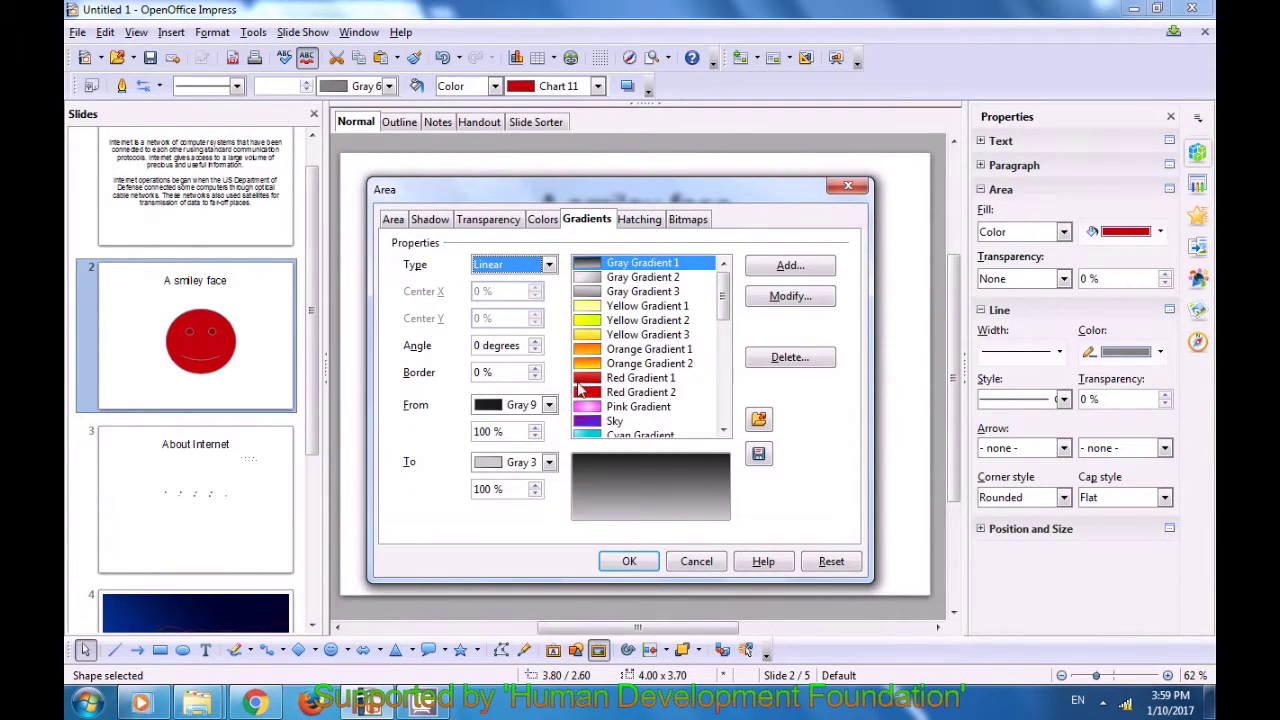
click(536, 272)
click(530, 343)
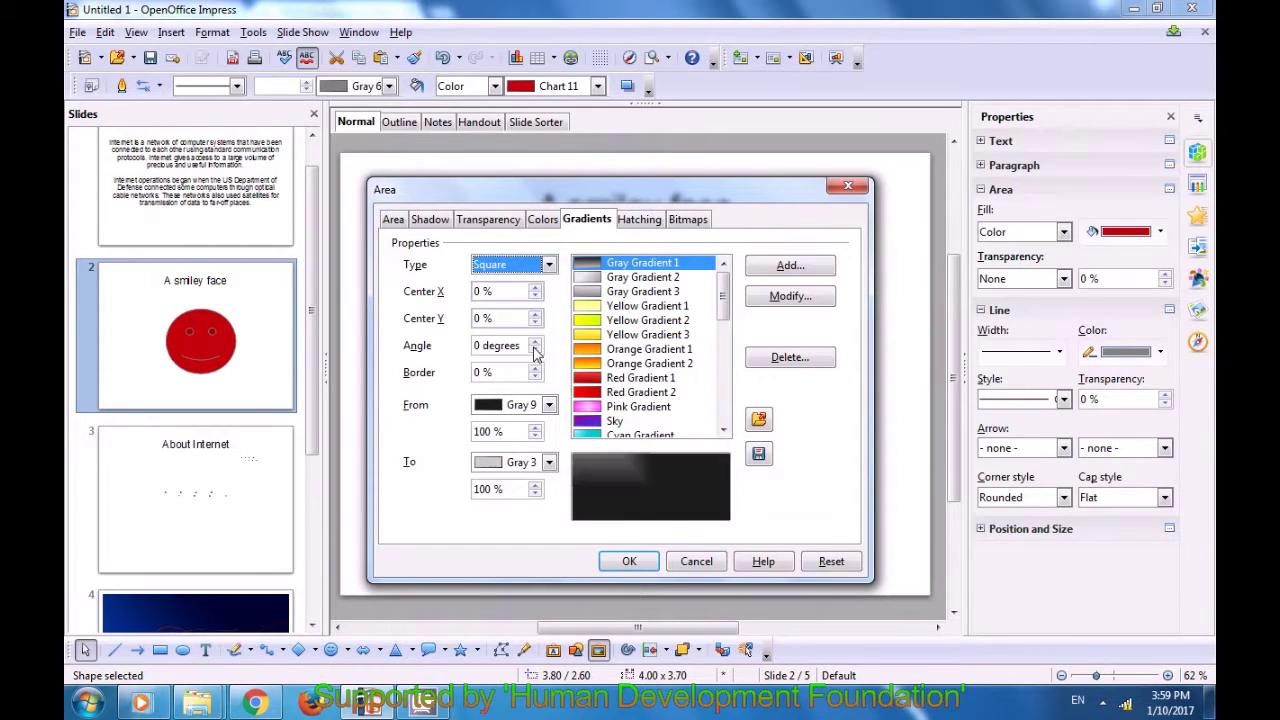
click(546, 408)
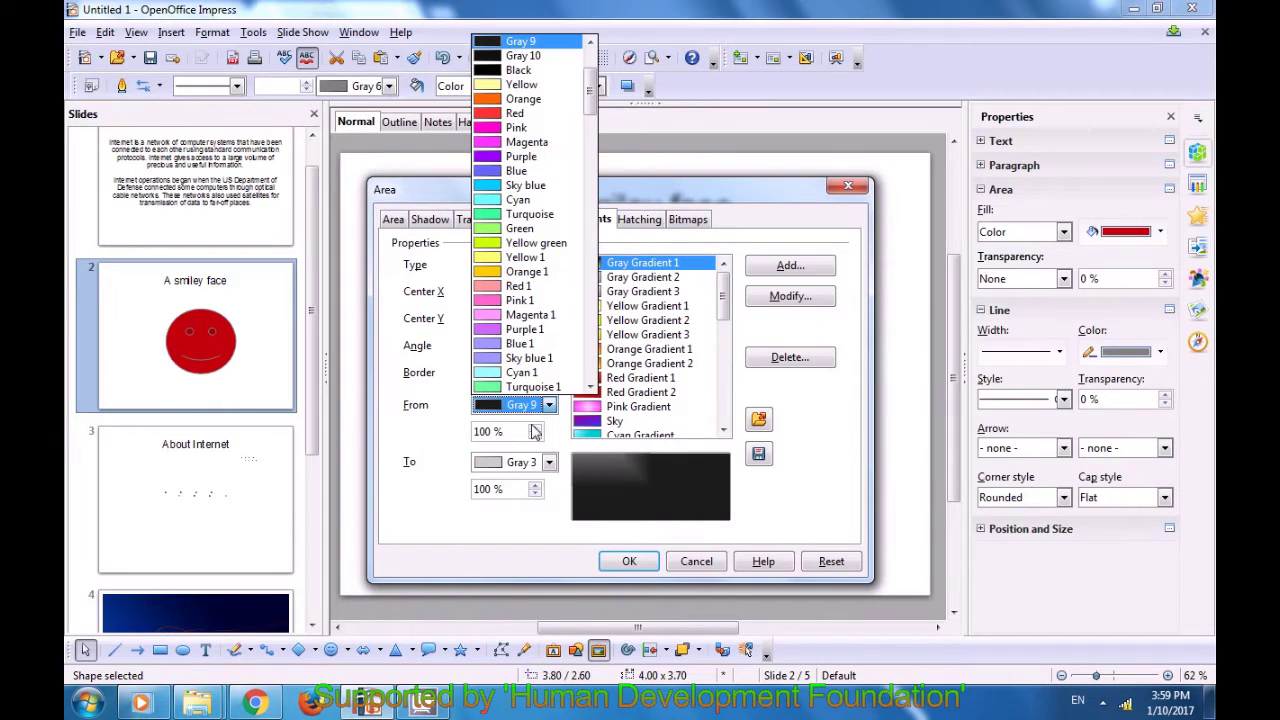
click(522, 315)
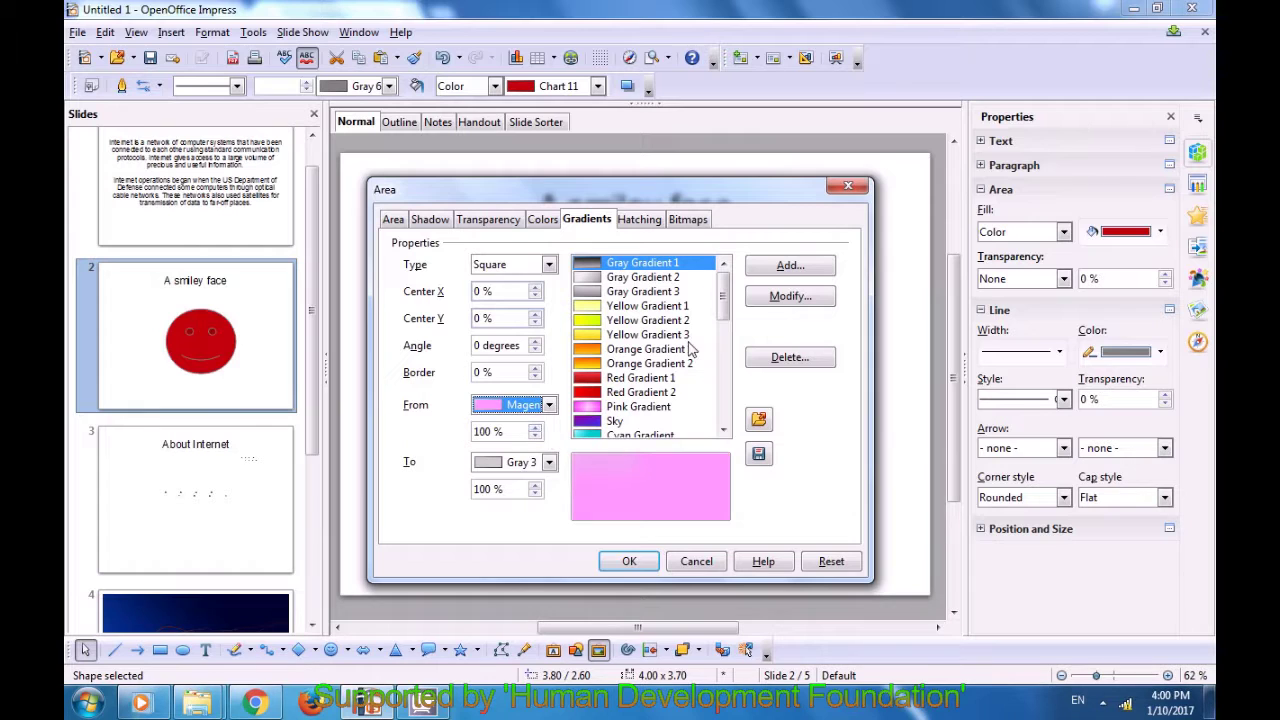
click(773, 267)
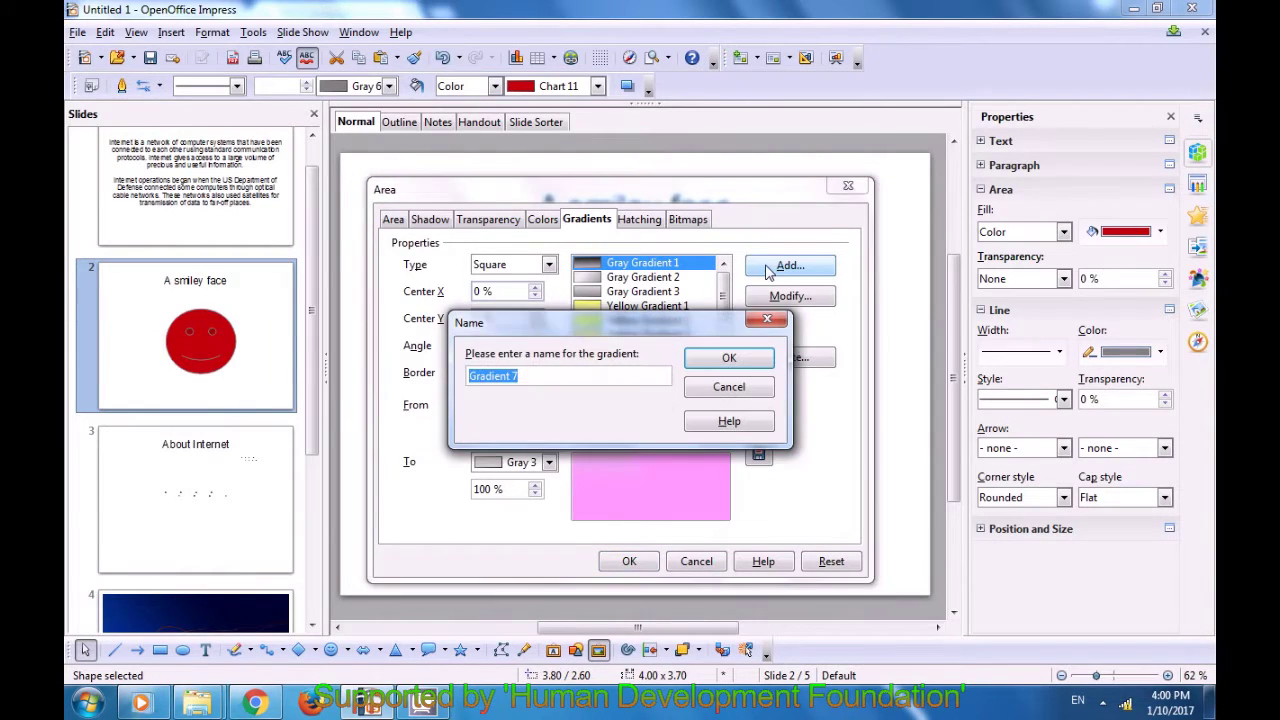
click(535, 377)
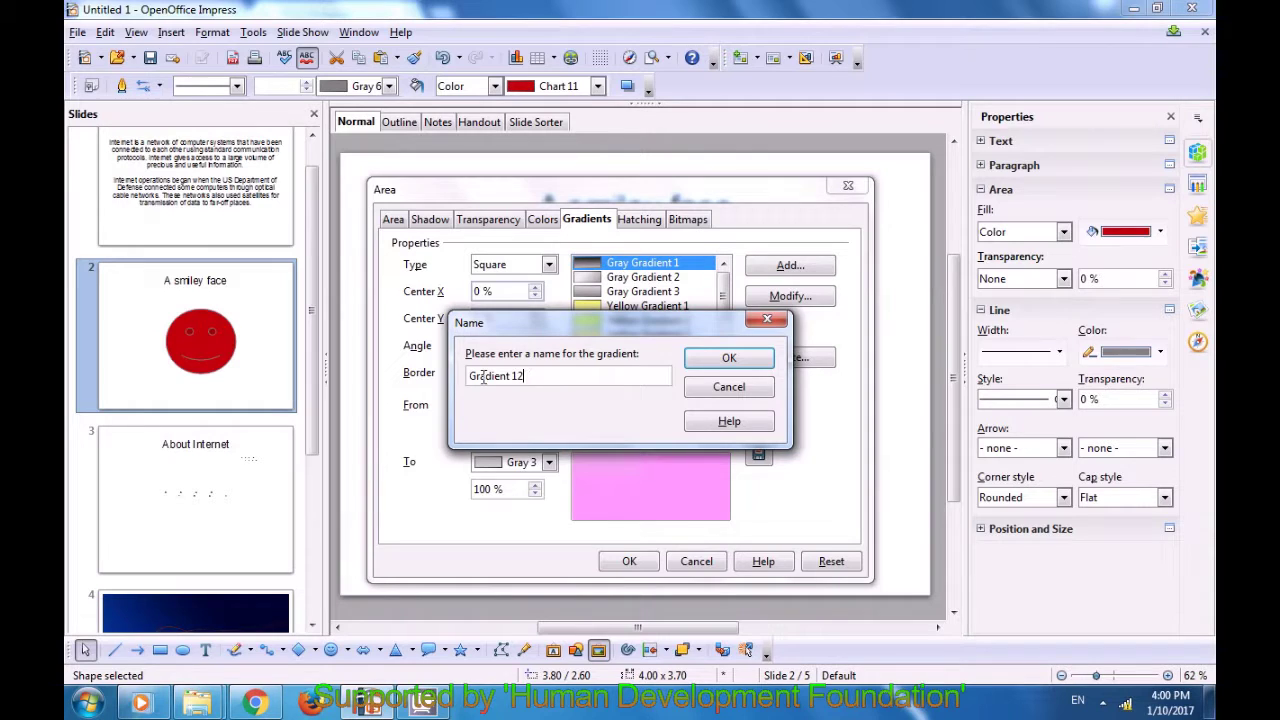
click(730, 360)
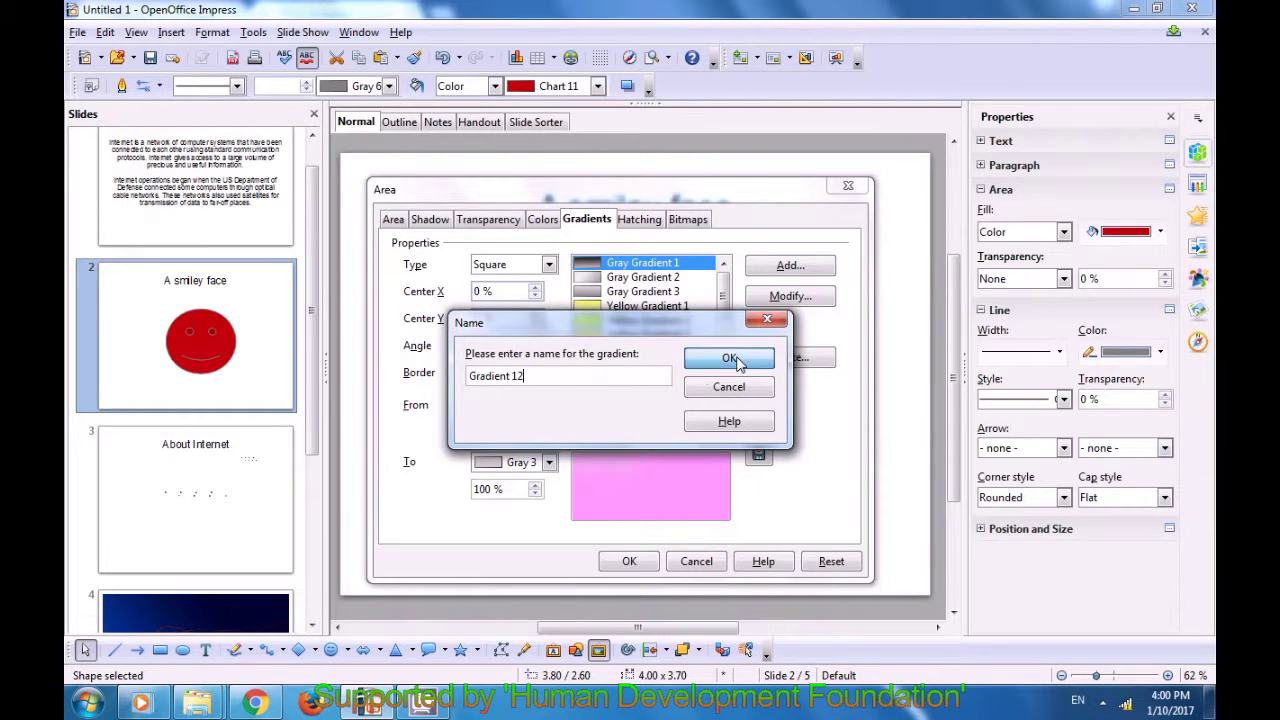
Try widening the spacing of the Black 0 degrees hatching to 0.12" and bring it back to 0.04".
click(641, 220)
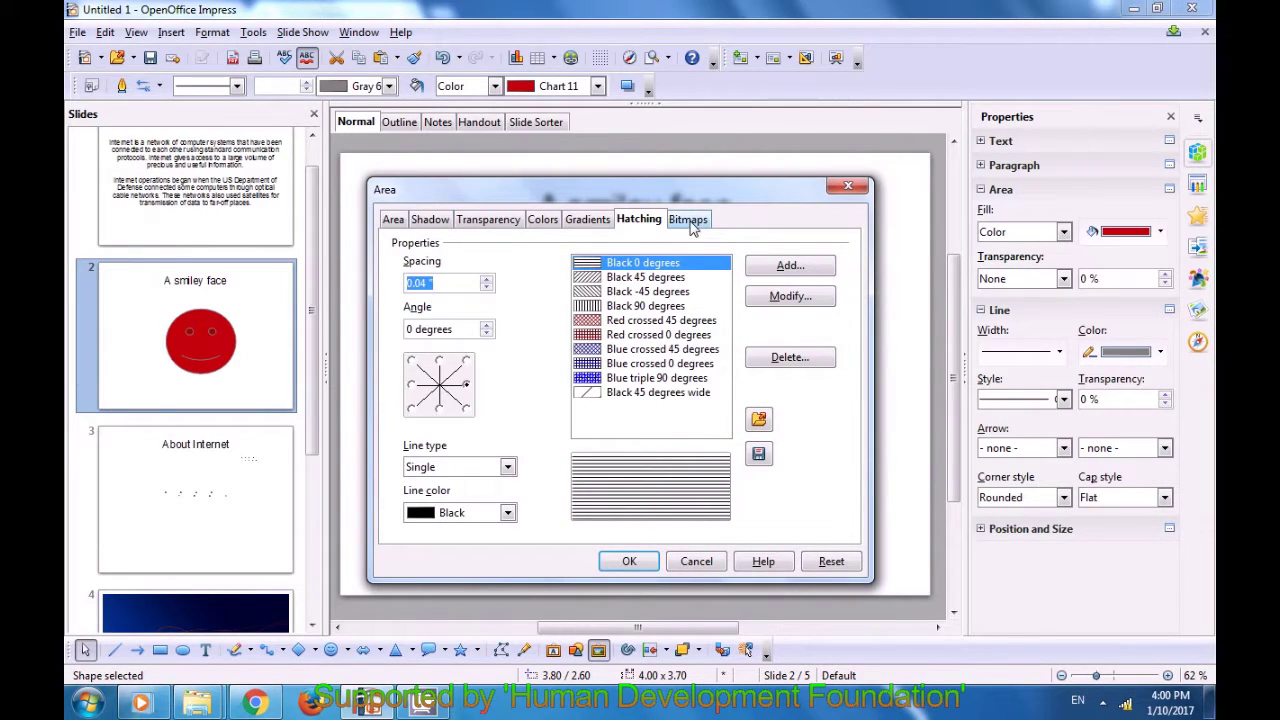
click(690, 221)
click(650, 222)
click(486, 281)
click(486, 281)
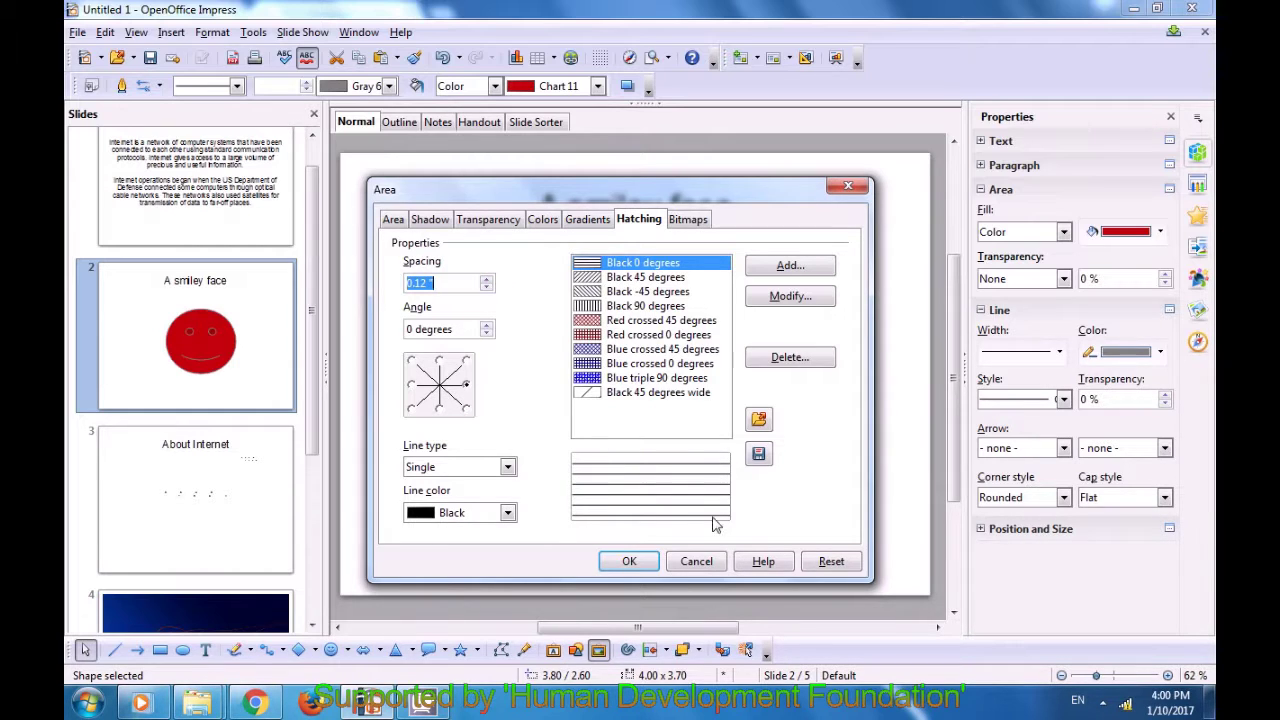
click(486, 288)
click(486, 288)
click(486, 288)
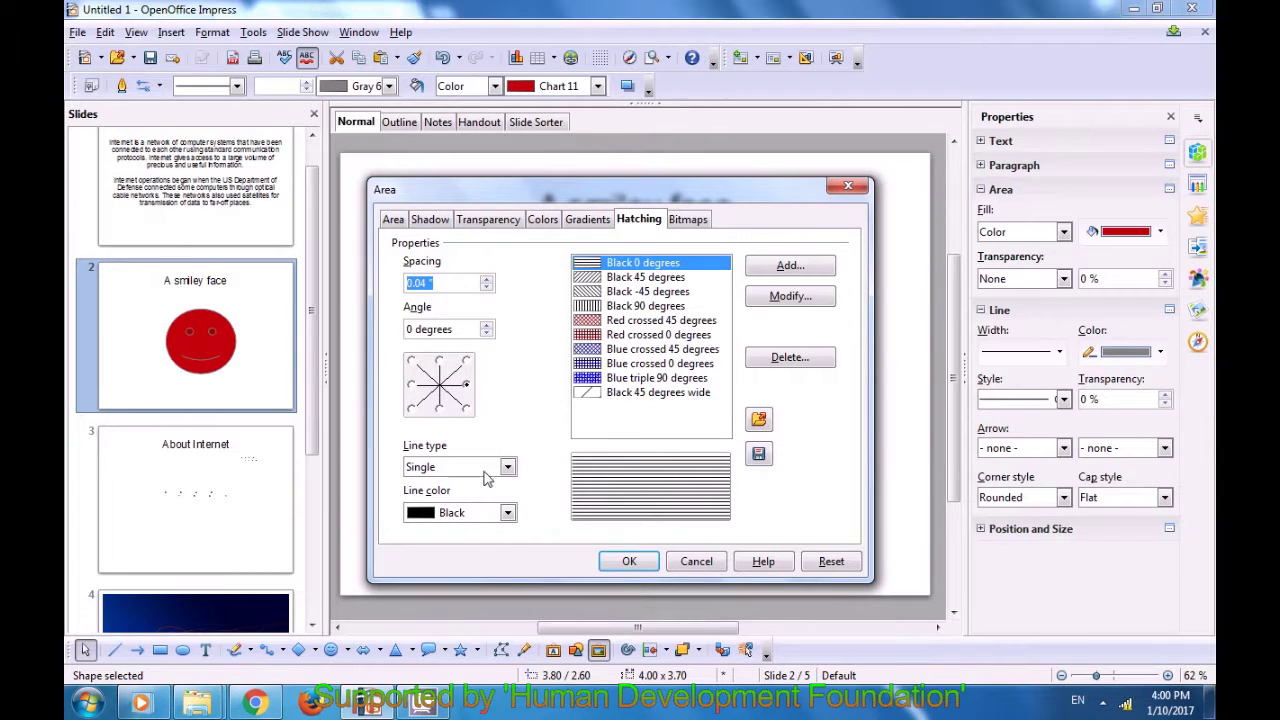
Try a Red line color and a 75-degree angle on the Black 0 degrees hatching.
click(505, 513)
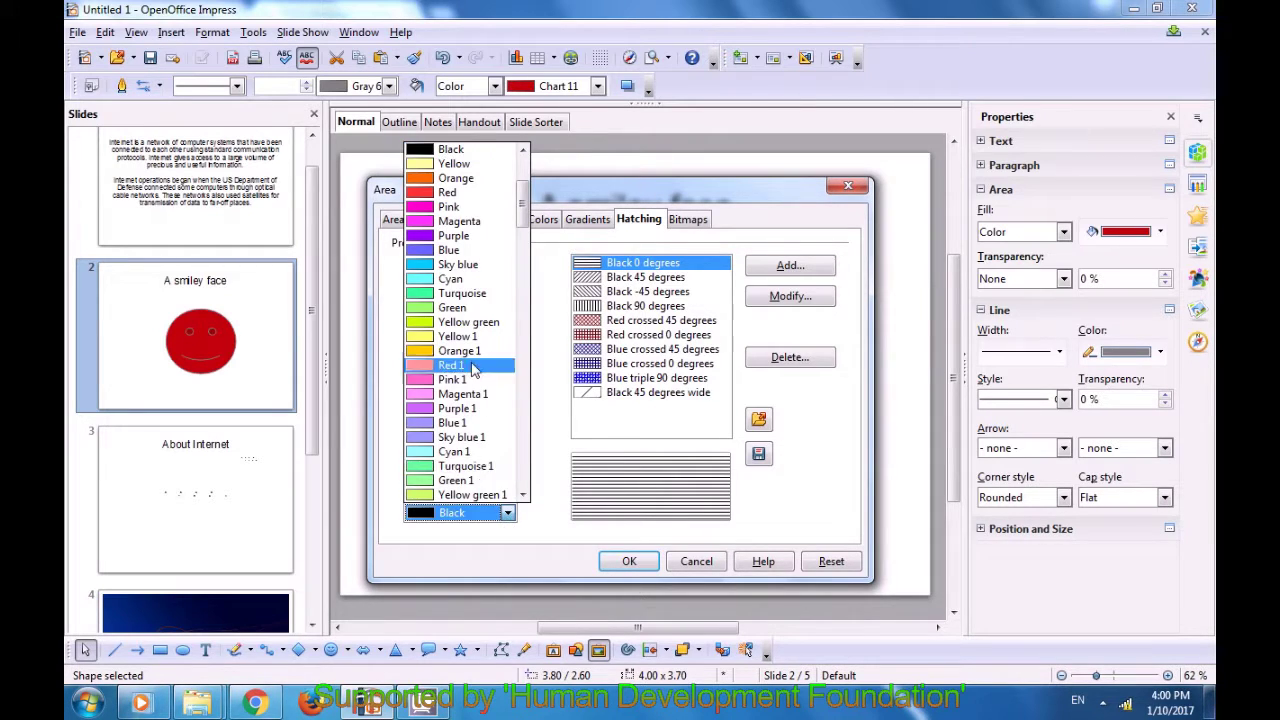
click(447, 192)
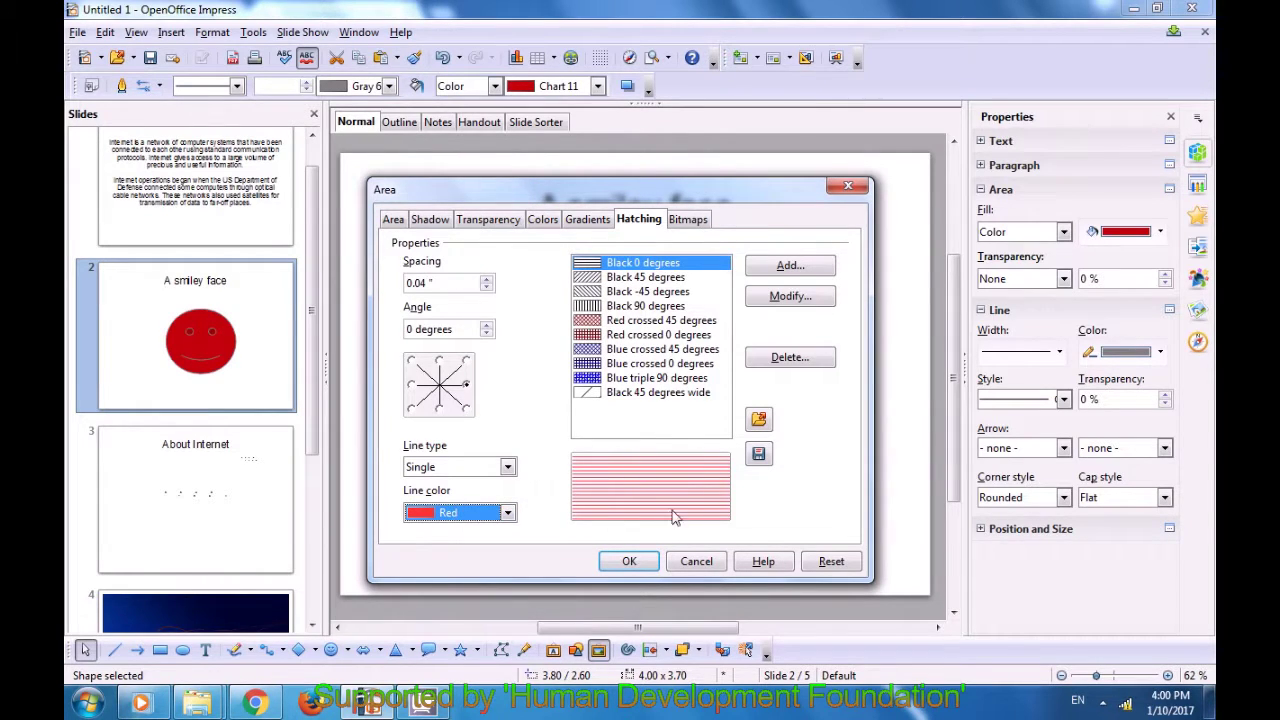
click(489, 332)
click(487, 327)
click(487, 327)
click(487, 327)
click(487, 327)
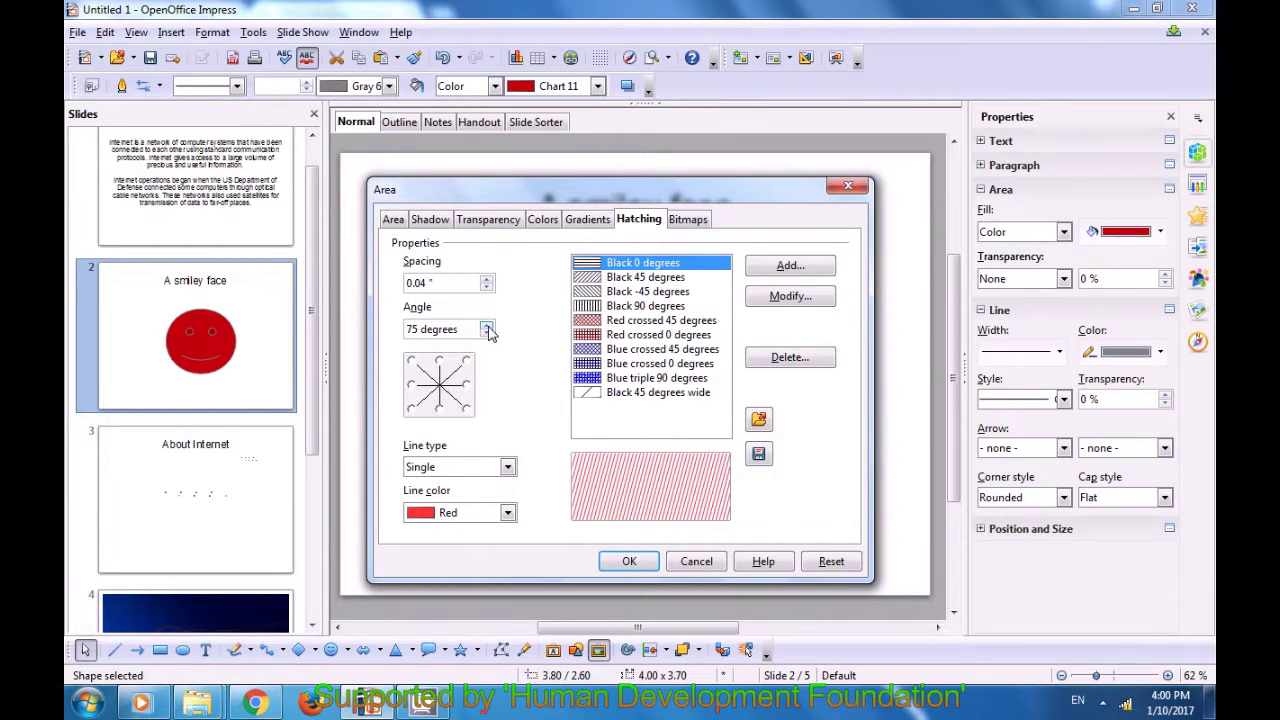
Try the preset hatching angles of 135, 90 and 0 degrees.
click(412, 361)
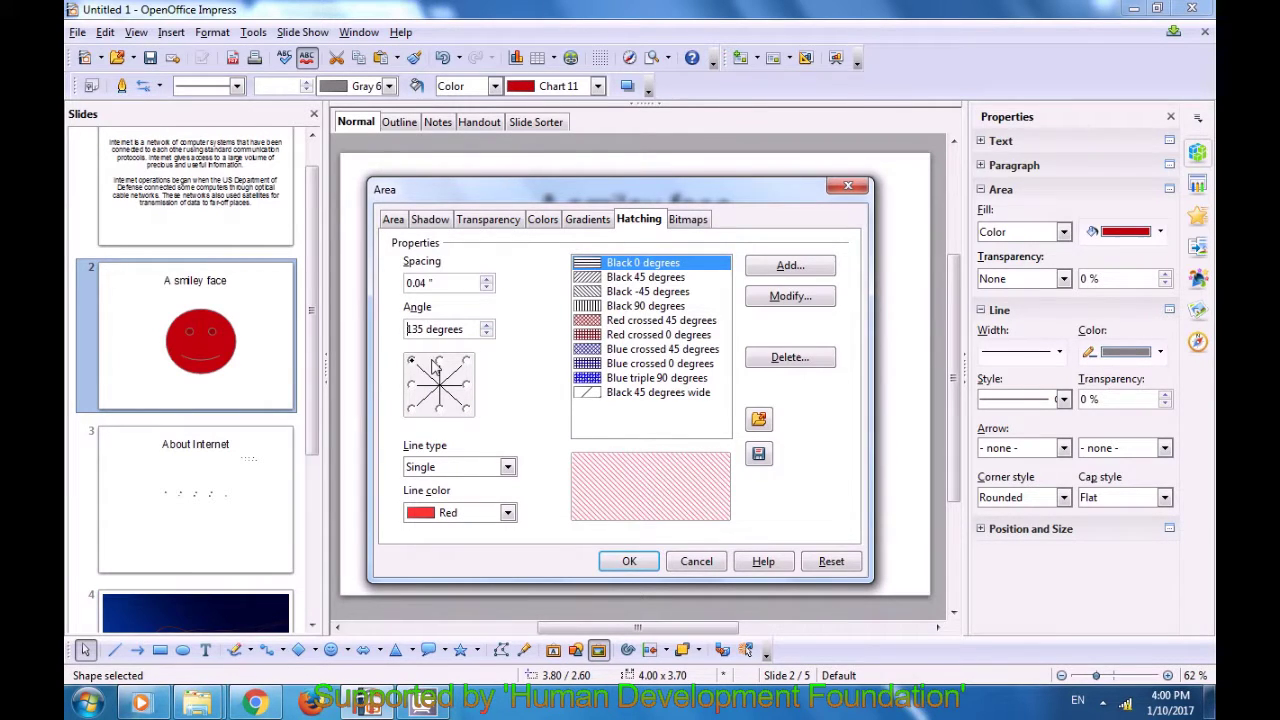
click(439, 361)
click(466, 384)
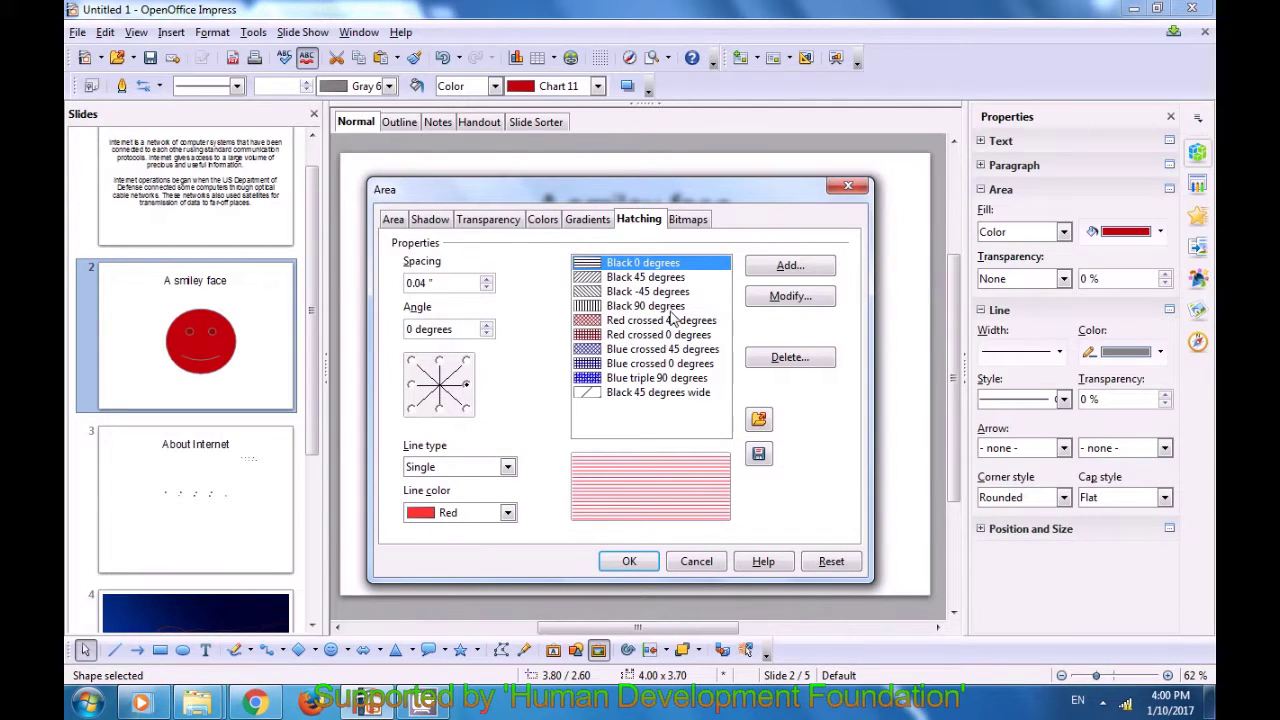
Base a hatching on Blue crossed 45 degrees, with line color Purple 8 and a spacing of 0.07".
click(592, 370)
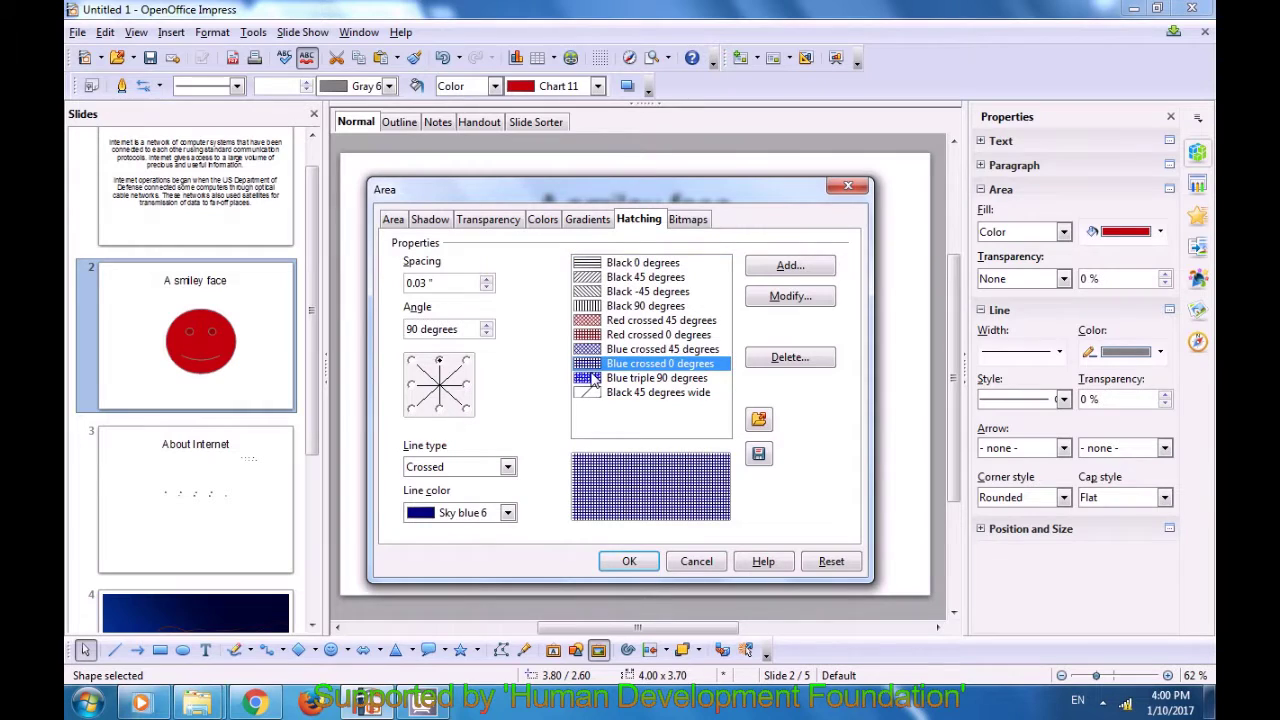
click(608, 349)
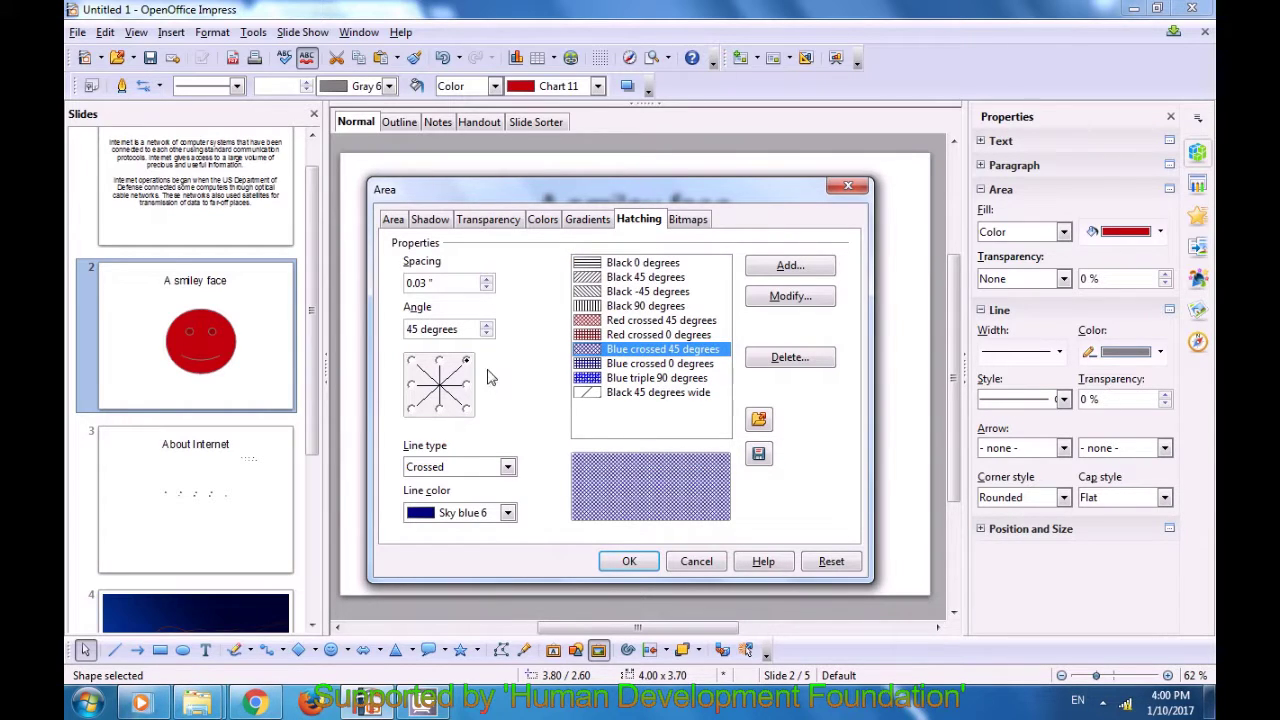
click(507, 513)
scroll(421, 430, down, 6)
scroll(421, 430, up, 4)
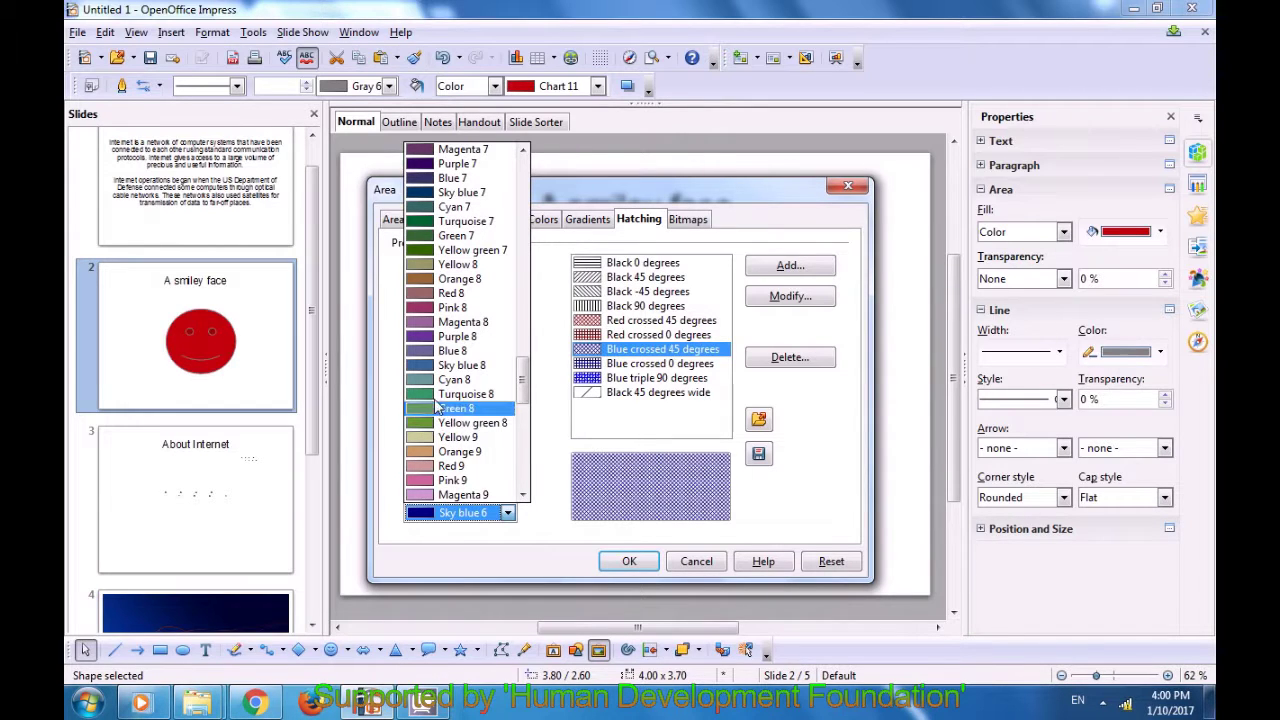
click(451, 337)
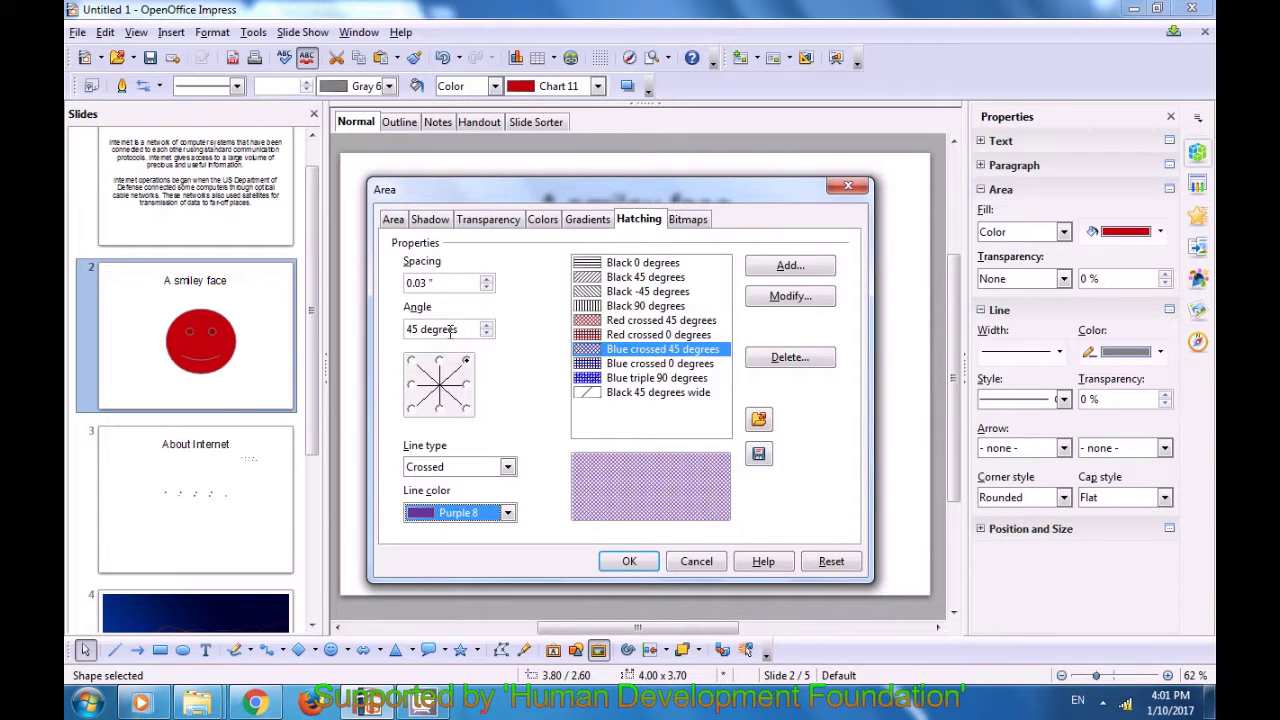
click(486, 284)
click(486, 284)
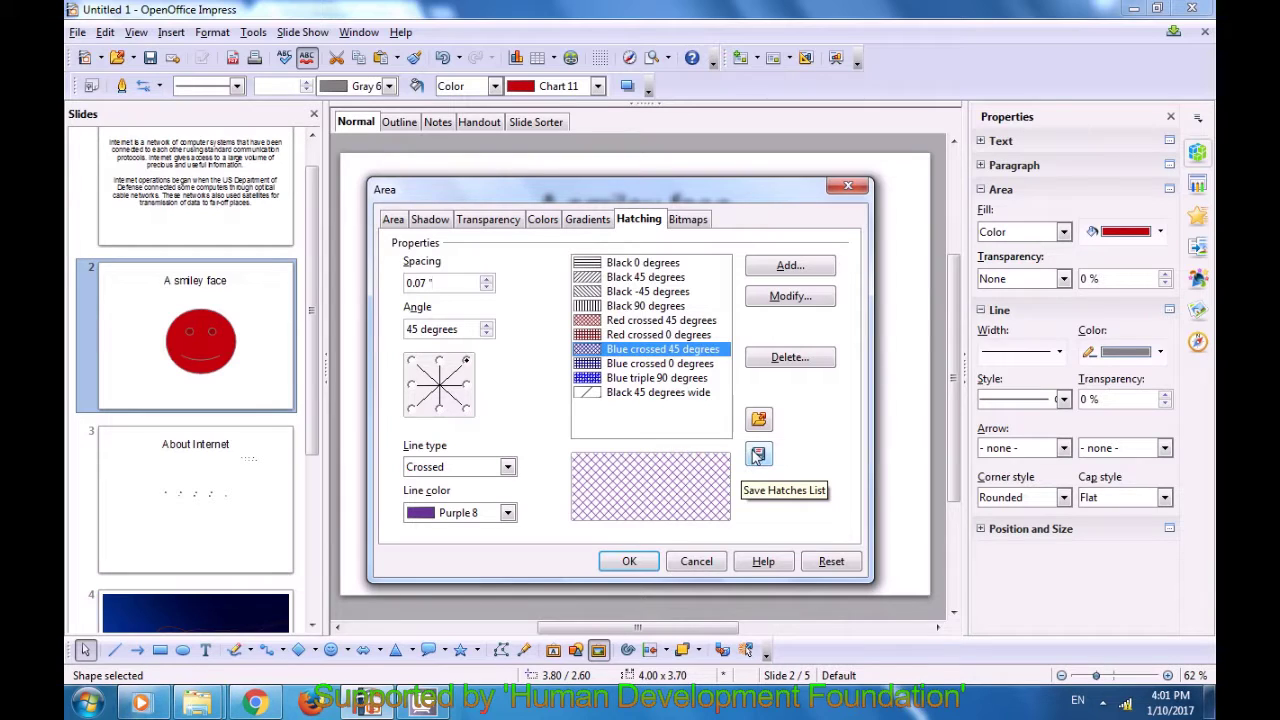
Save the hatches list as a .soh file in the config folder, declining to replace the existing standard.soh.
click(759, 456)
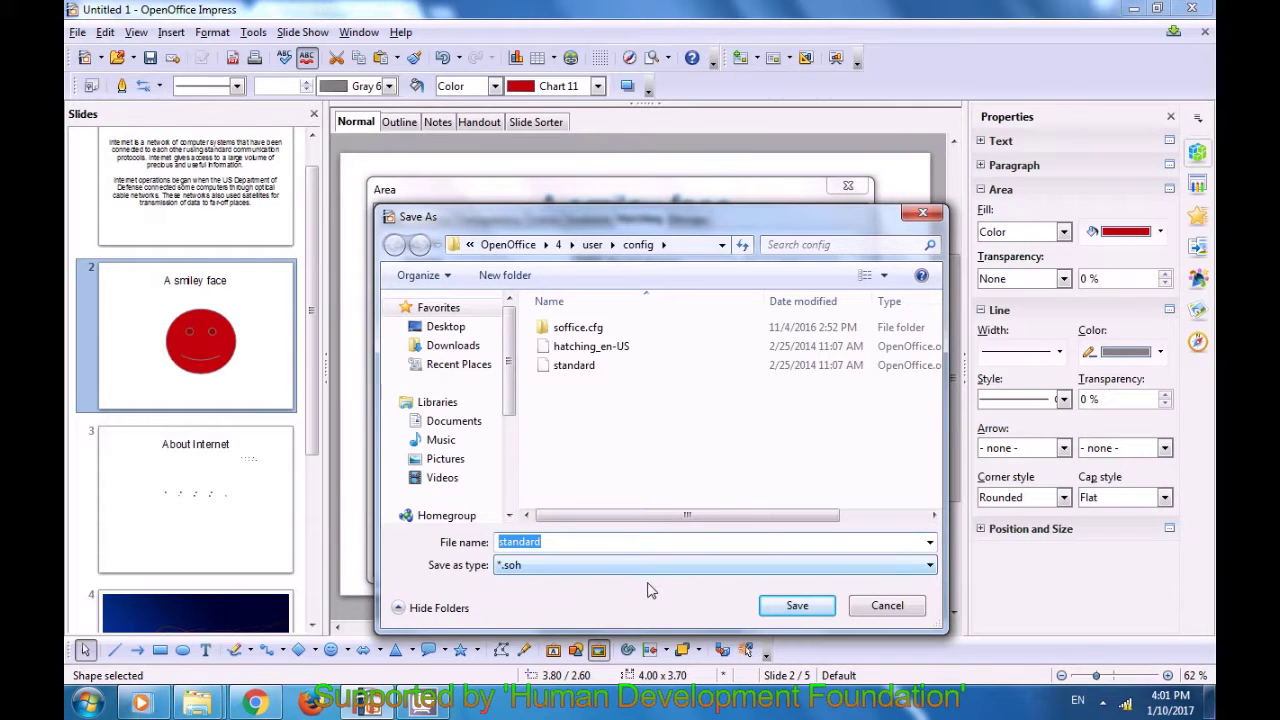
click(795, 610)
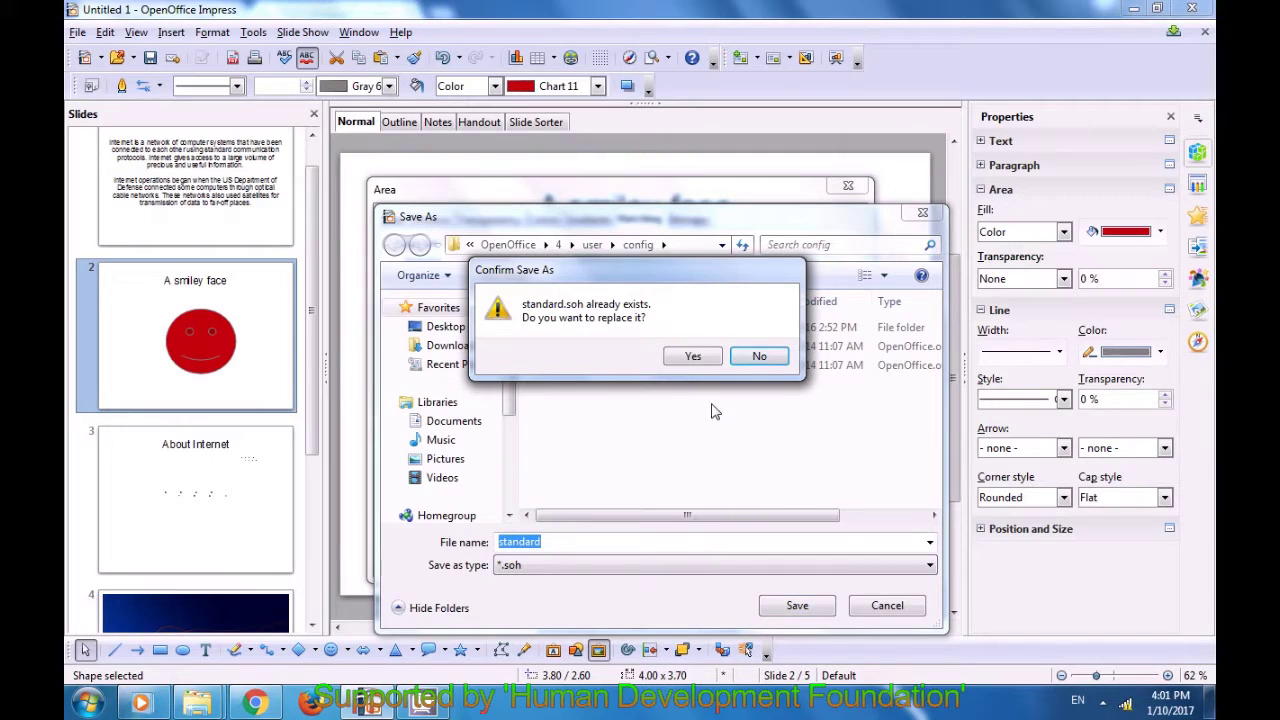
click(767, 355)
click(615, 542)
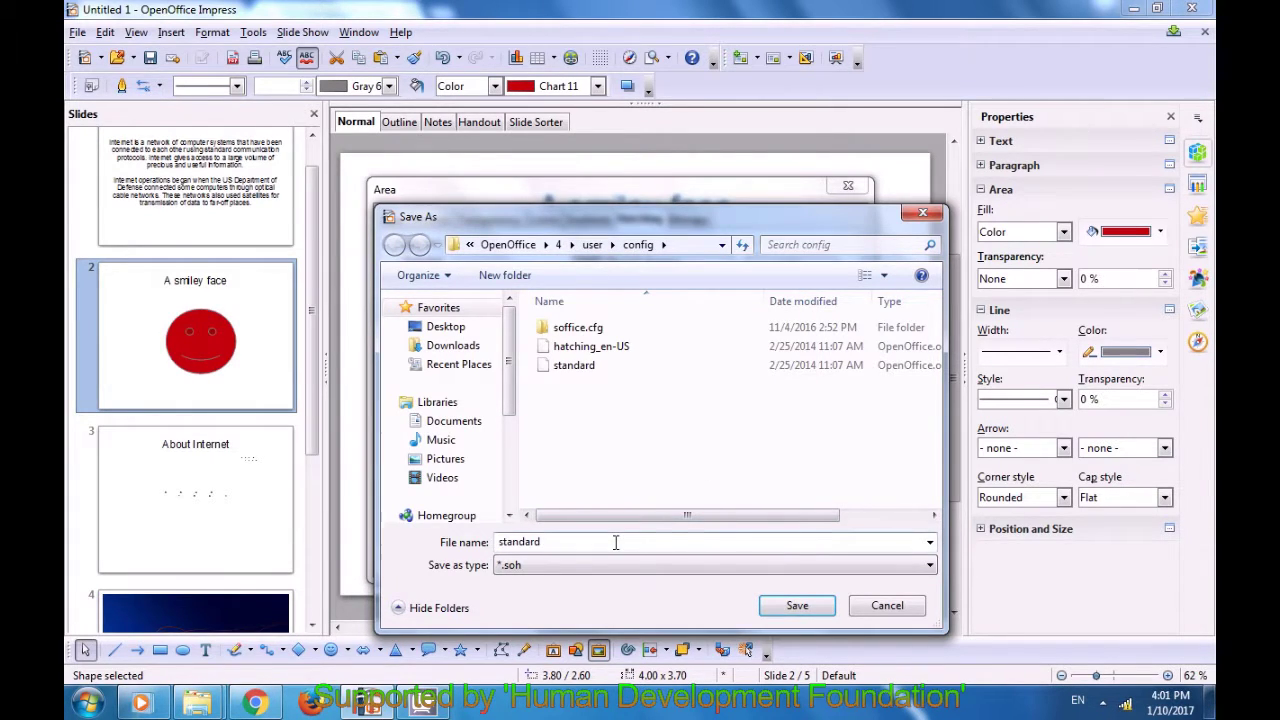
click(790, 607)
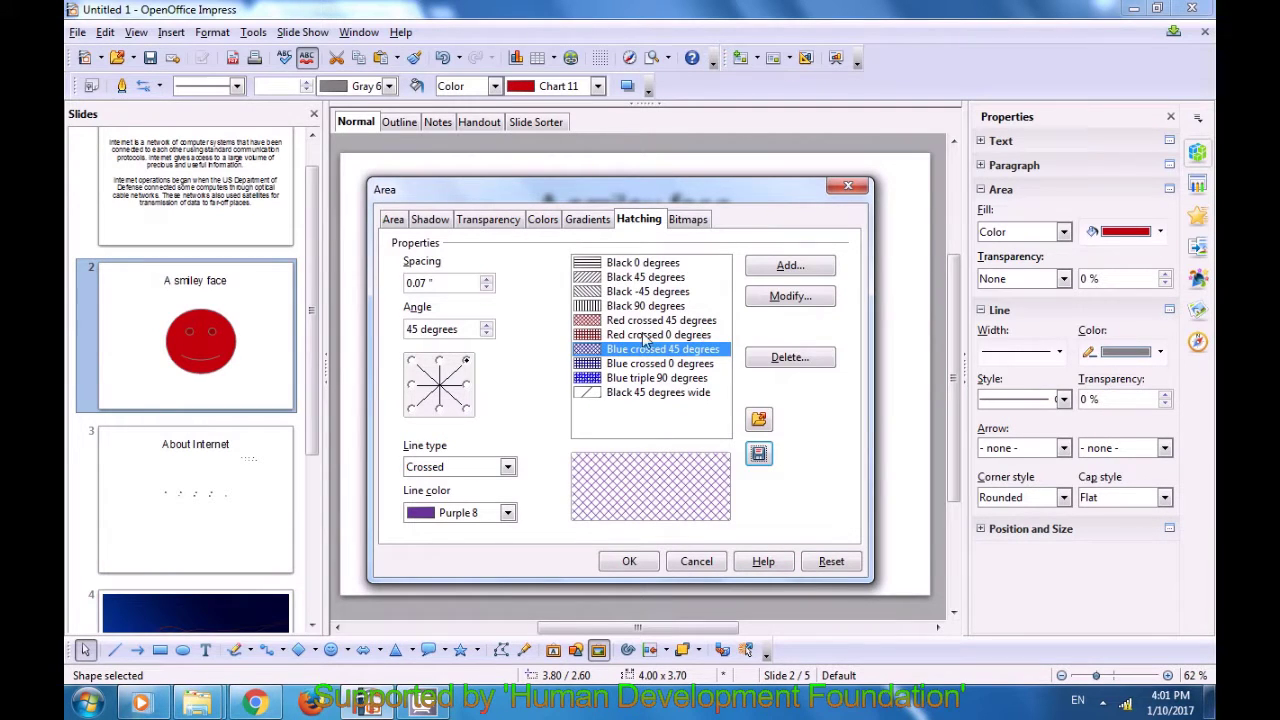
Add the purple crossed hatching to the hatching list under the name "css".
click(778, 267)
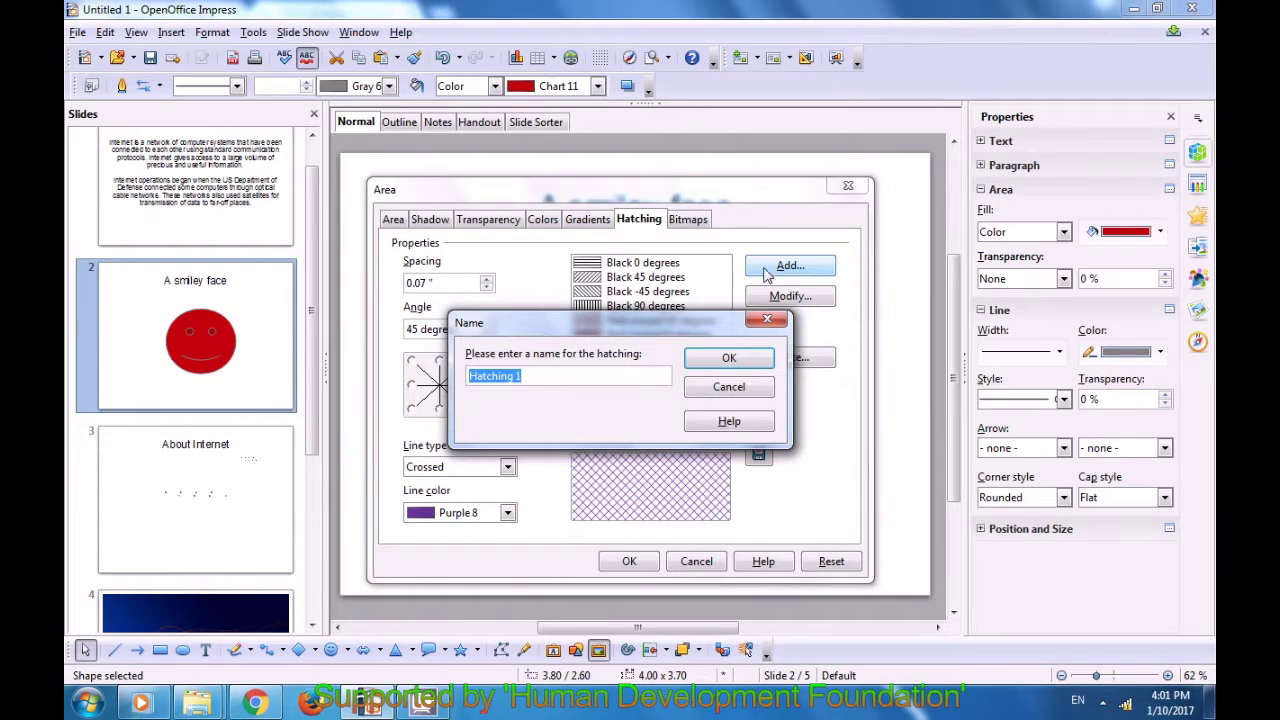
click(530, 377)
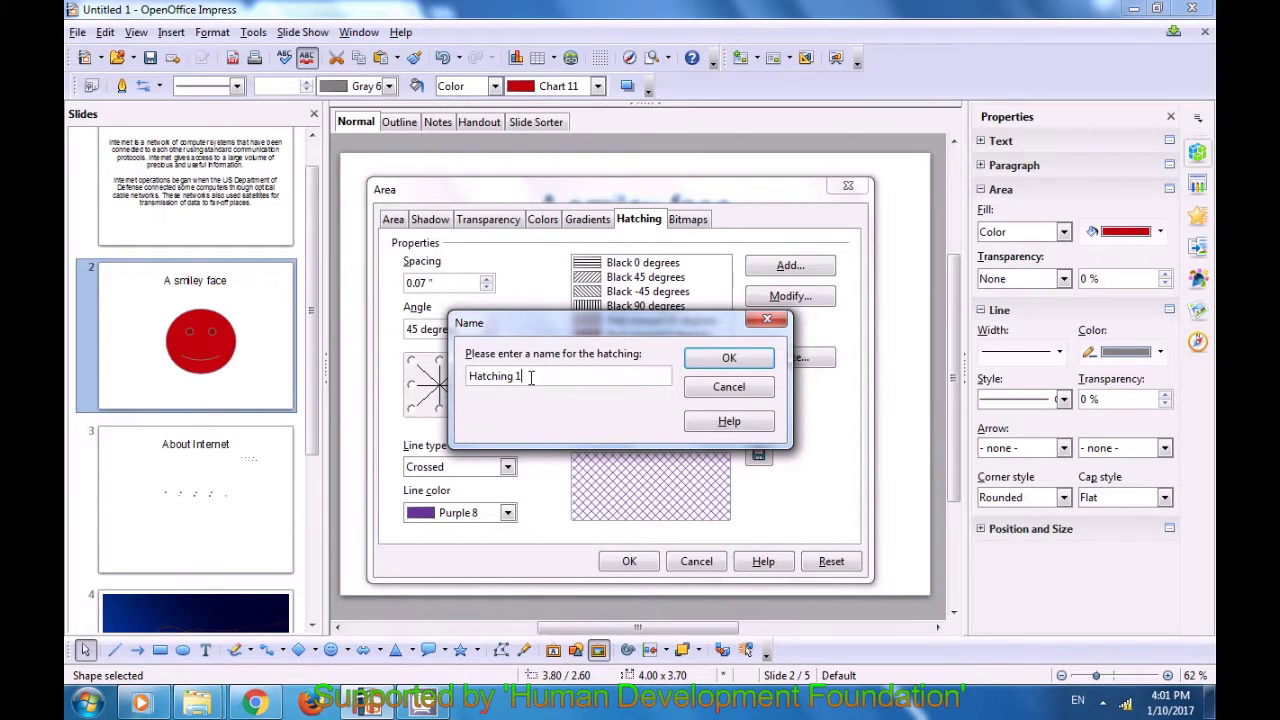
key(BackSpace)
key(BackSpace)
key(BackSpace)
key(BackSpace)
key(BackSpace)
key(BackSpace)
key(BackSpace)
key(BackSpace)
key(BackSpace)
click(729, 358)
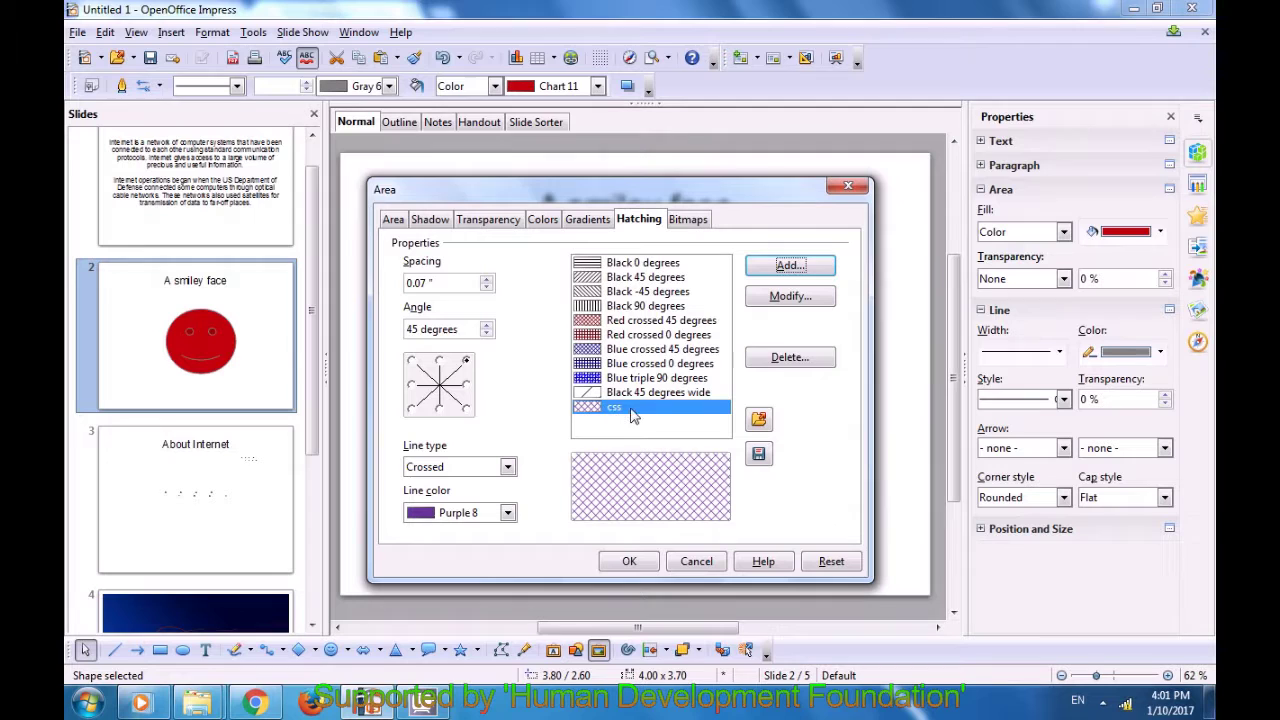
Start a bitmap pattern from Blank by filling three scattered cells, and set its background color to Red.
click(688, 220)
click(429, 283)
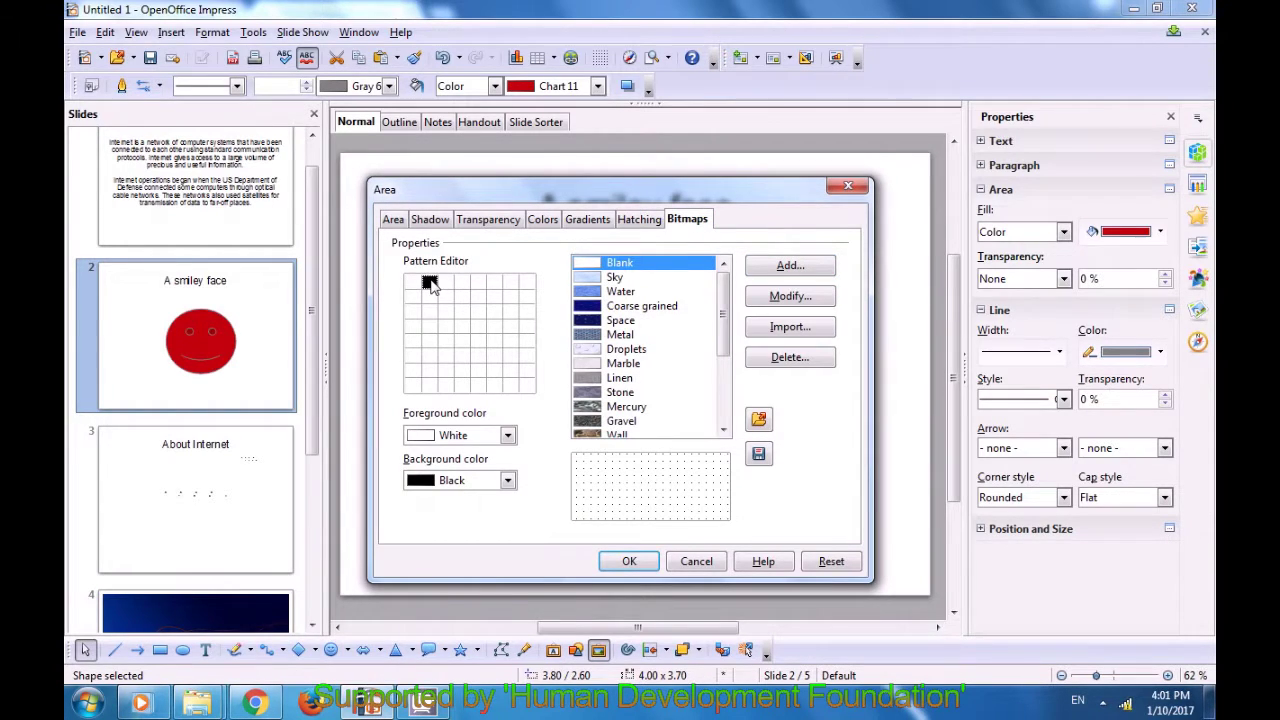
click(446, 312)
click(413, 340)
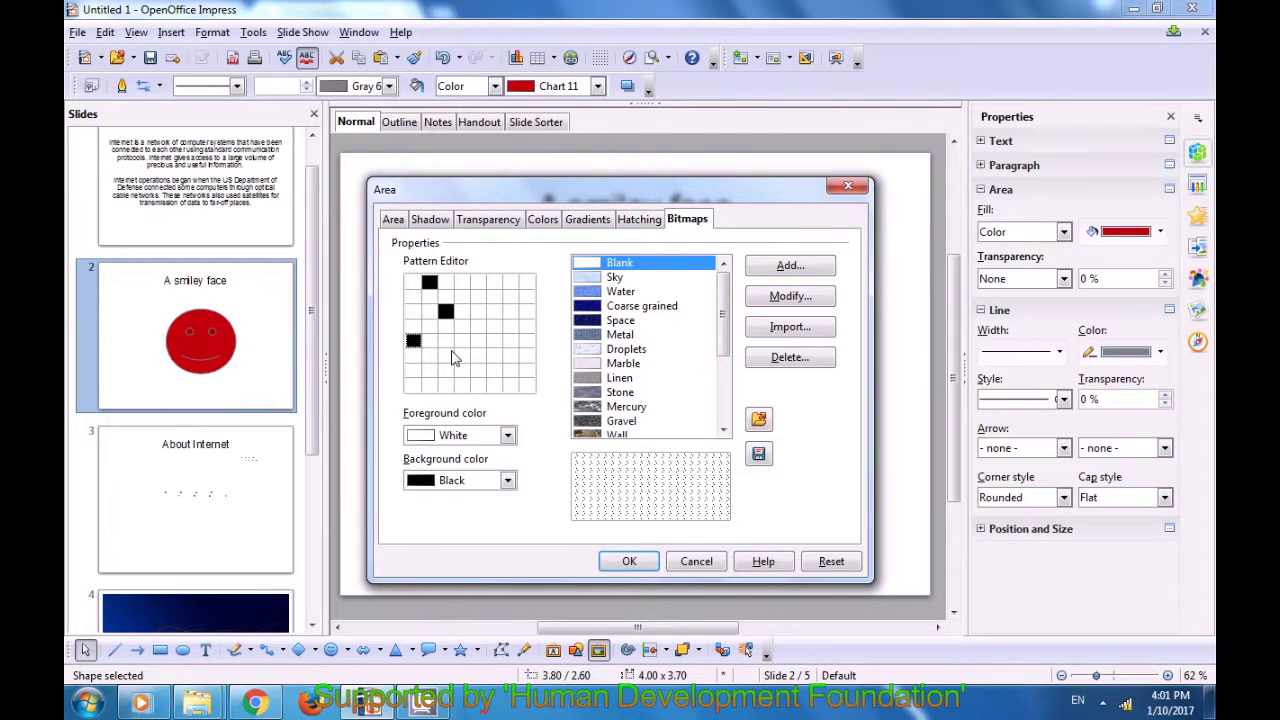
click(508, 481)
click(460, 541)
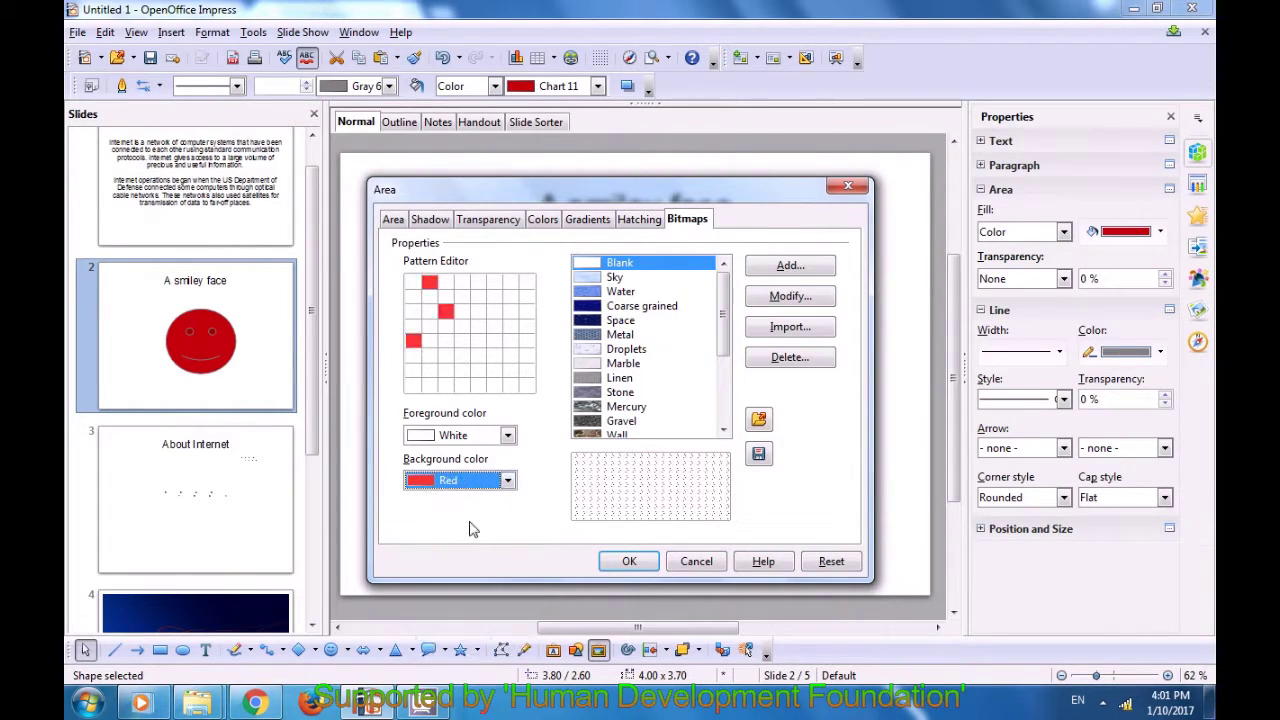
Fill ten more scattered cells in the bitmap pattern with the red background color.
click(510, 384)
click(478, 355)
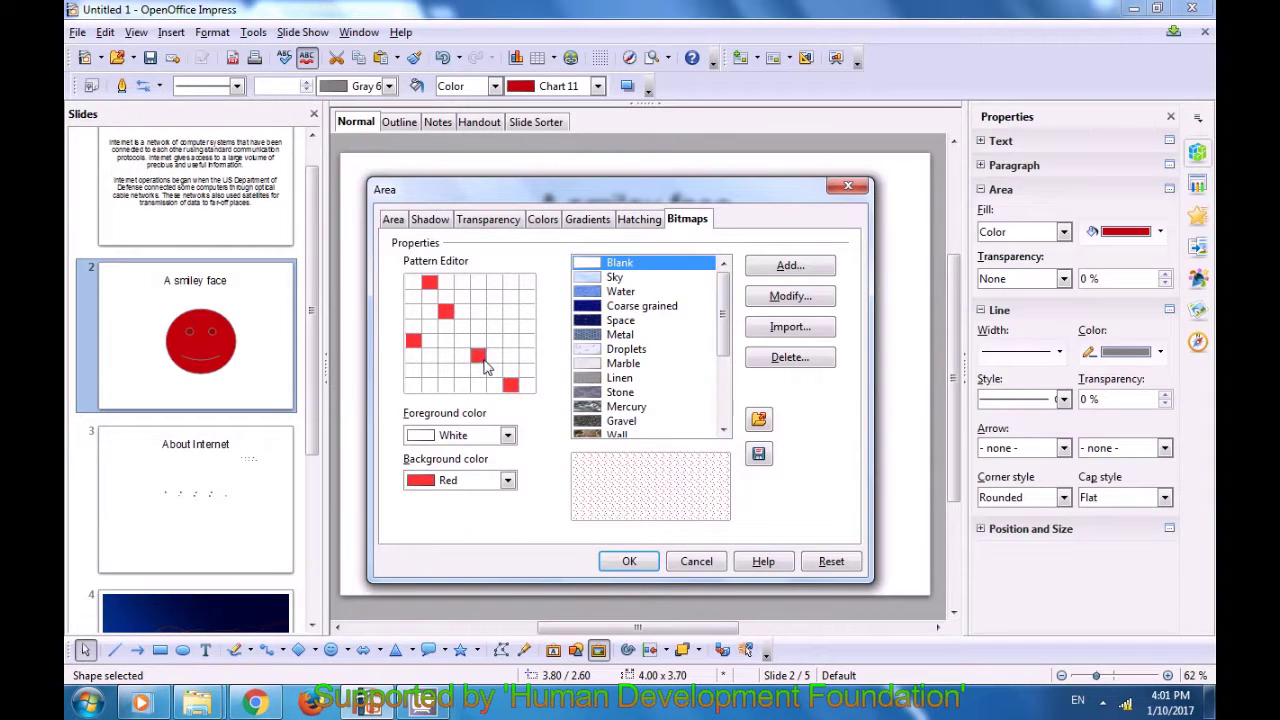
click(494, 326)
click(510, 297)
click(462, 282)
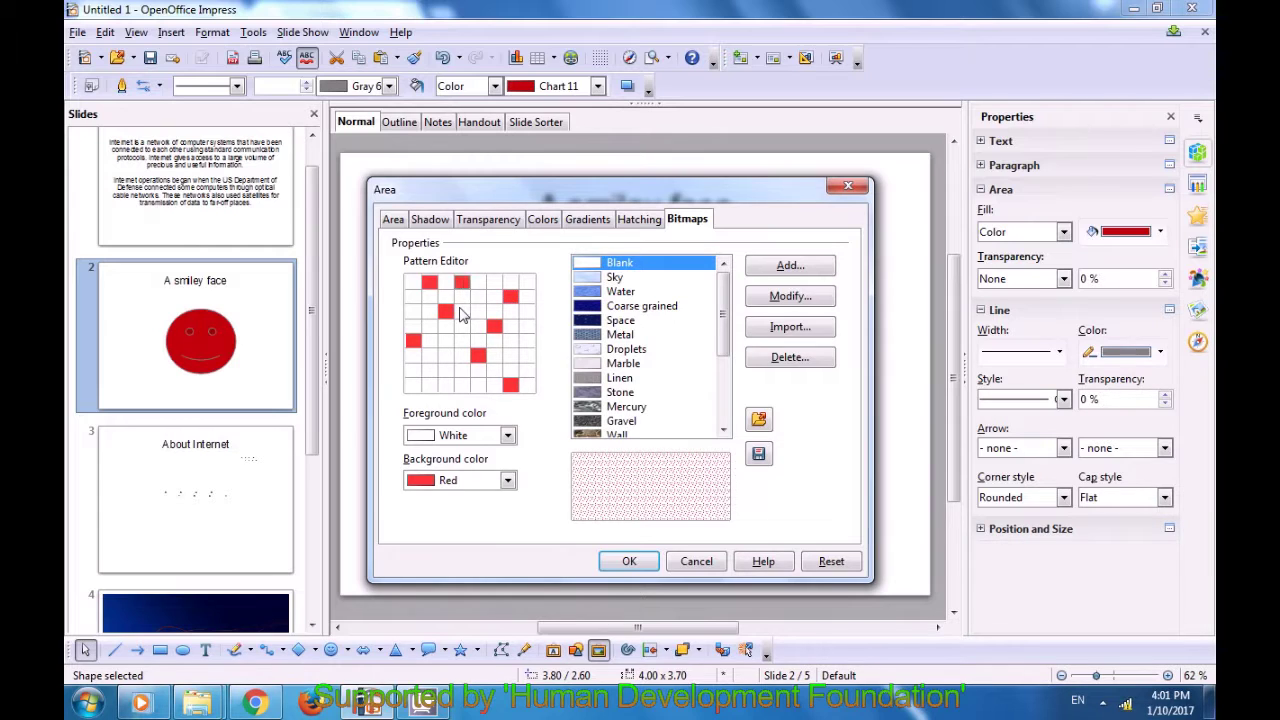
click(445, 370)
click(445, 355)
click(510, 341)
click(462, 326)
click(413, 385)
Try Cyan as the bitmap pattern's foreground color and change it to Blue 2.
click(507, 435)
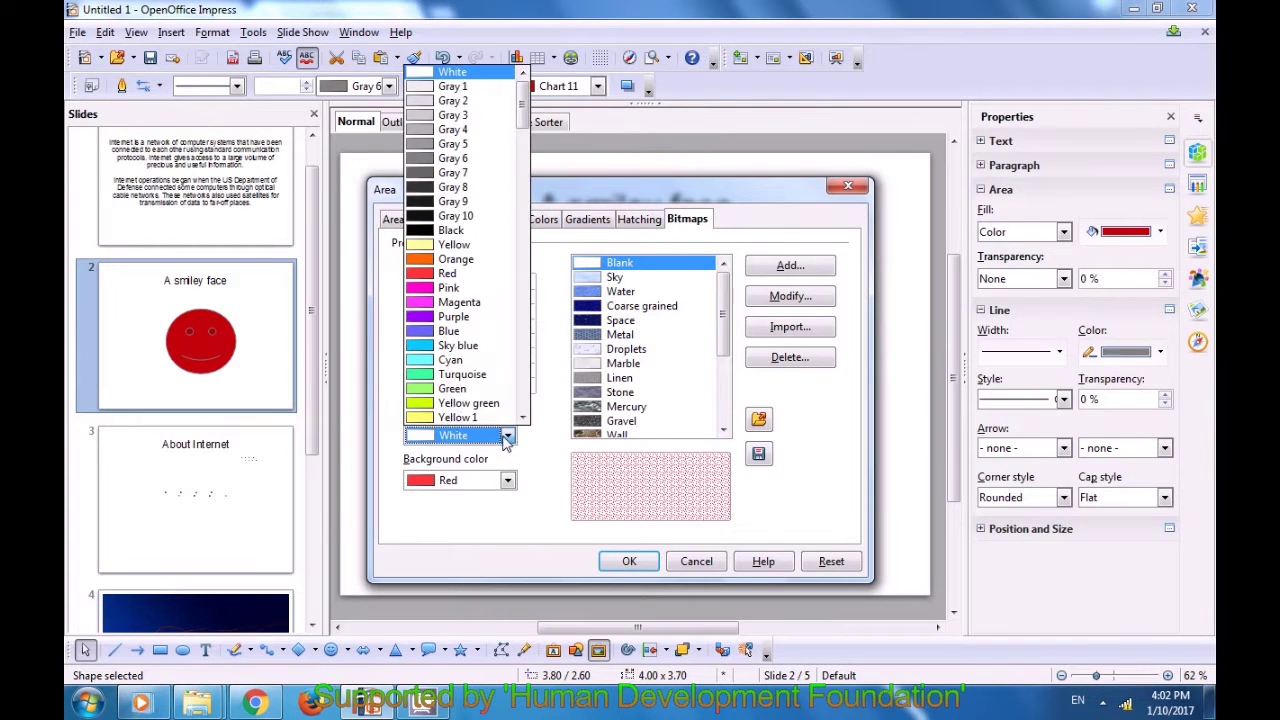
click(424, 362)
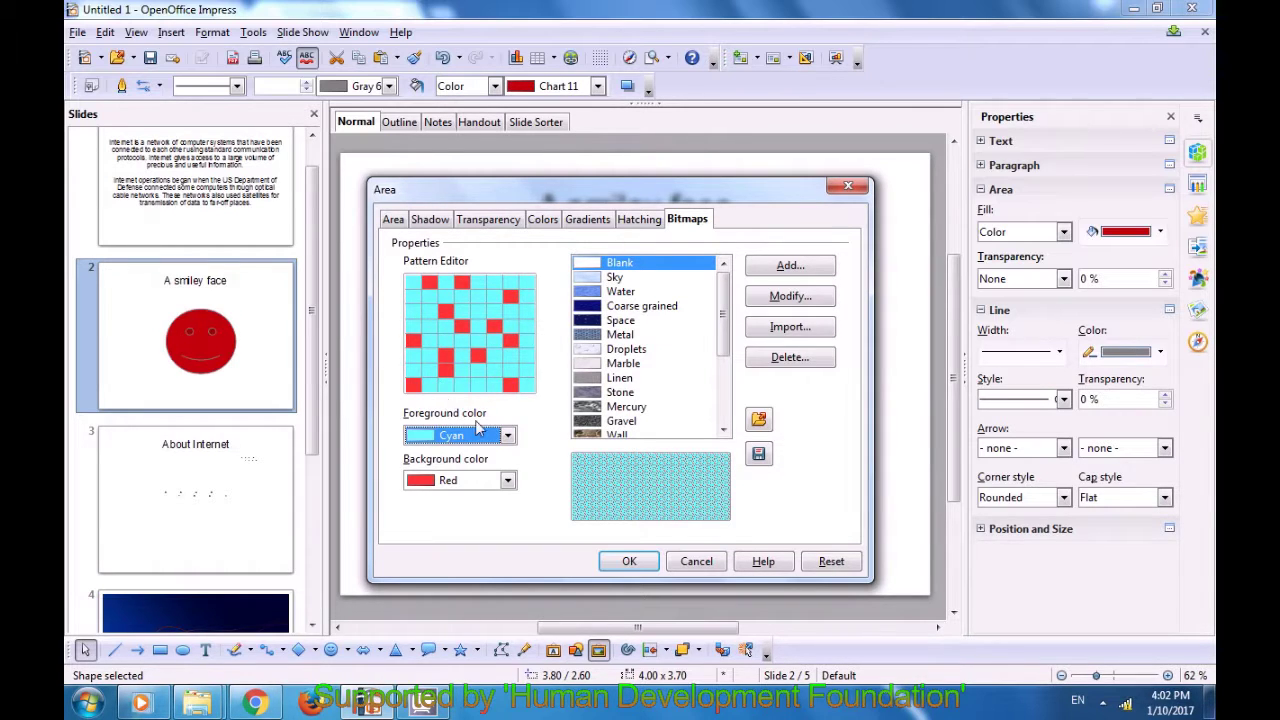
click(508, 435)
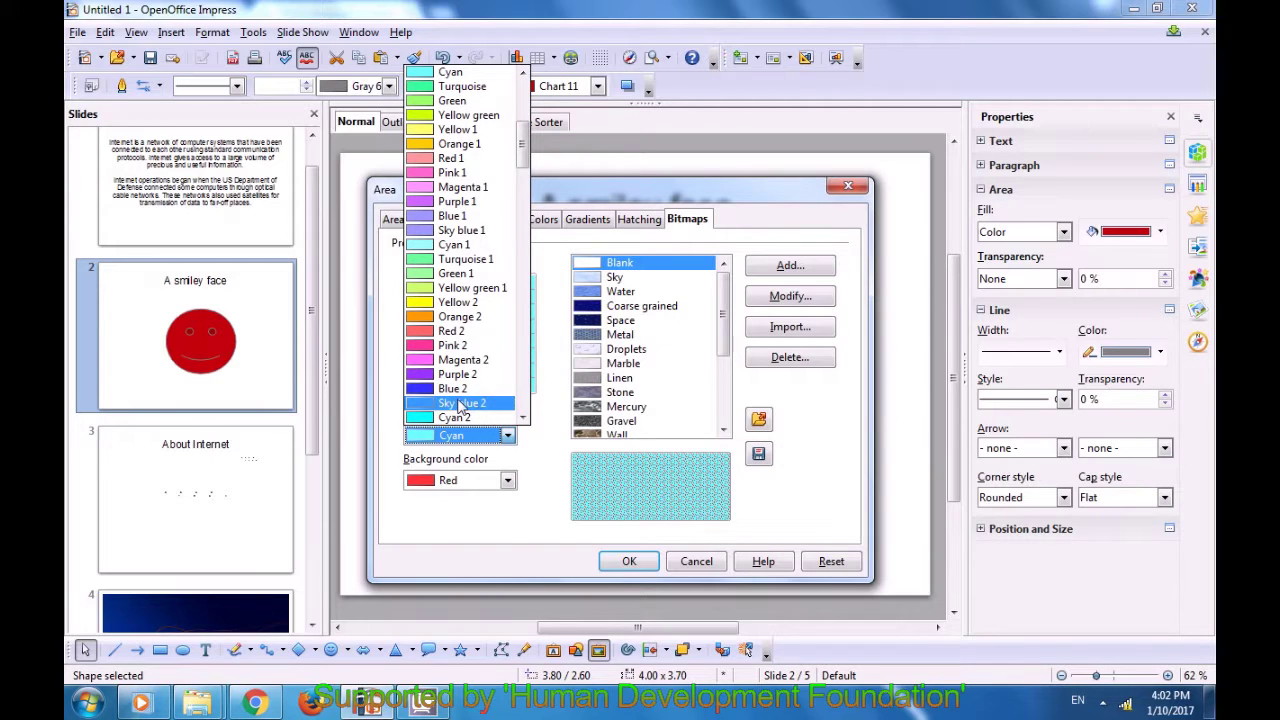
click(455, 389)
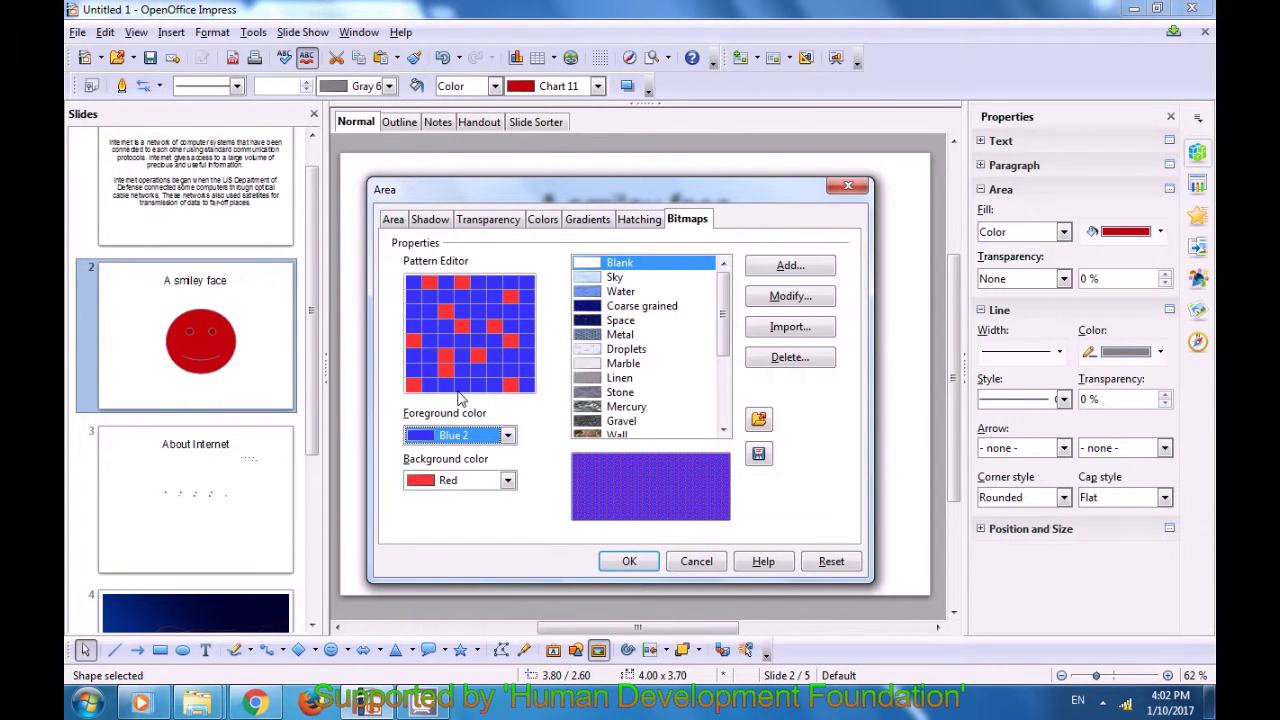
Fill two more cells in the bitmap pattern and set its background color to Sky blue.
click(505, 480)
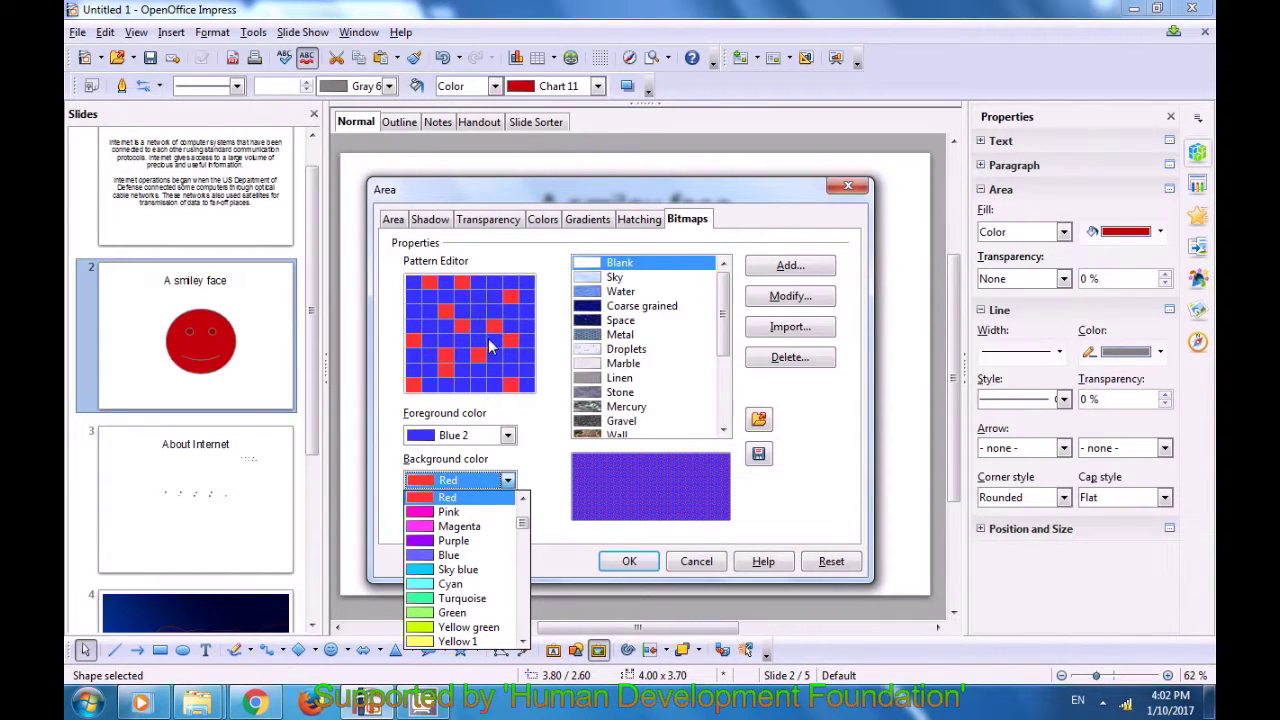
click(481, 306)
click(480, 301)
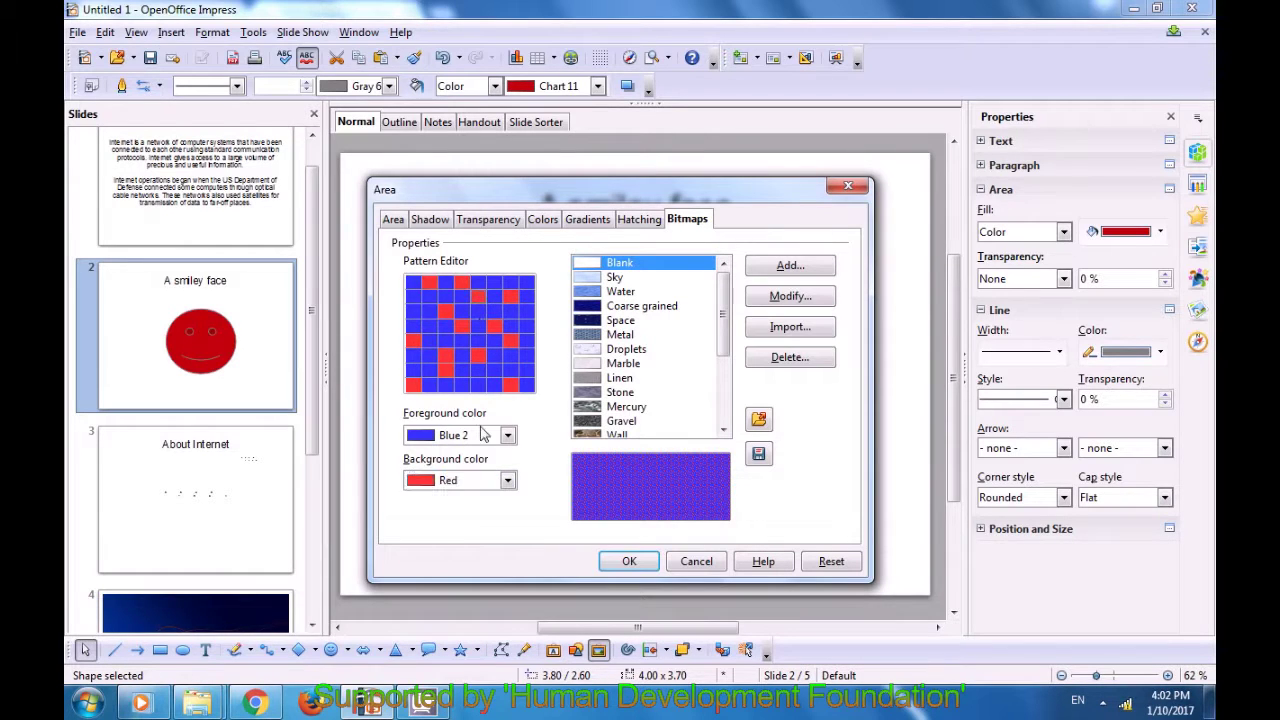
click(507, 480)
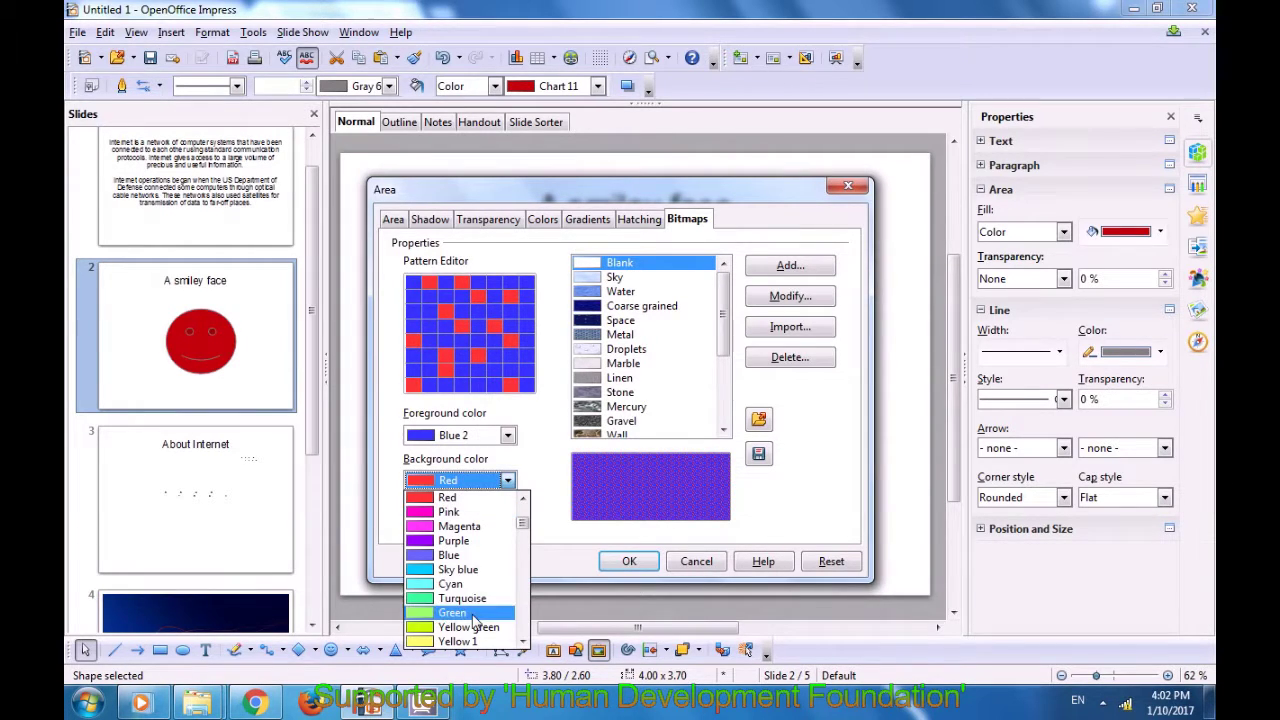
click(428, 569)
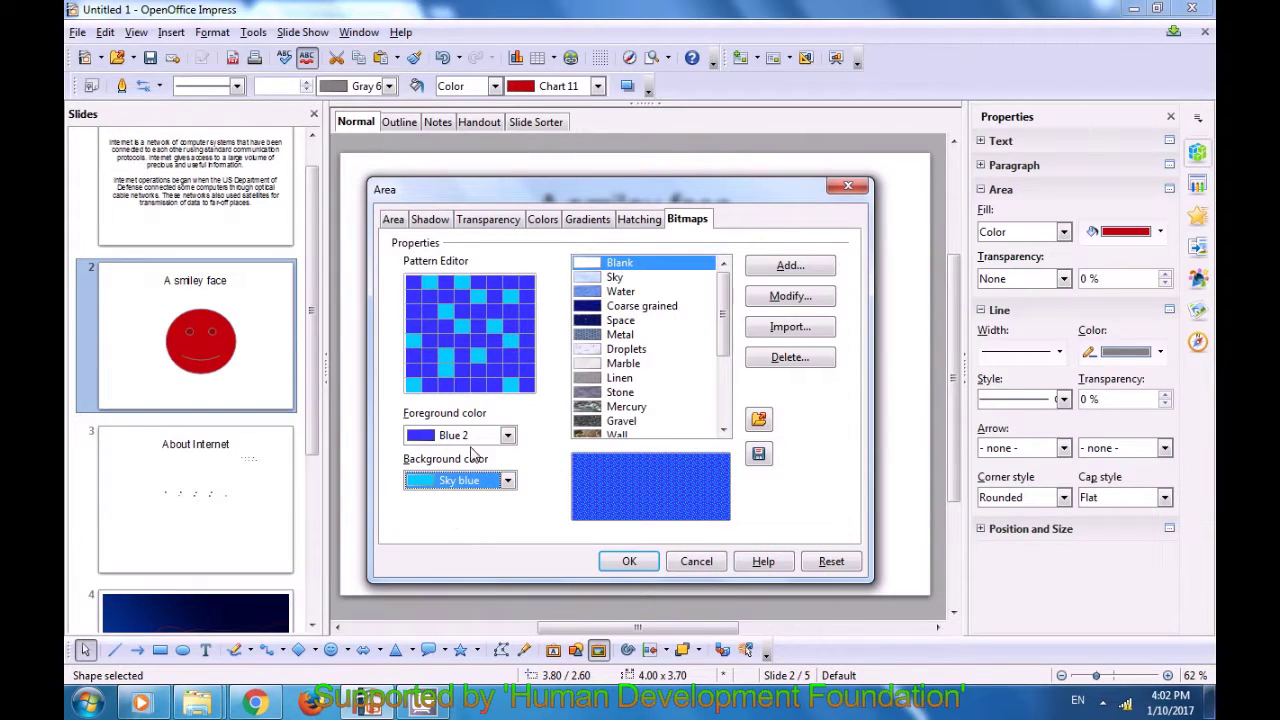
click(461, 371)
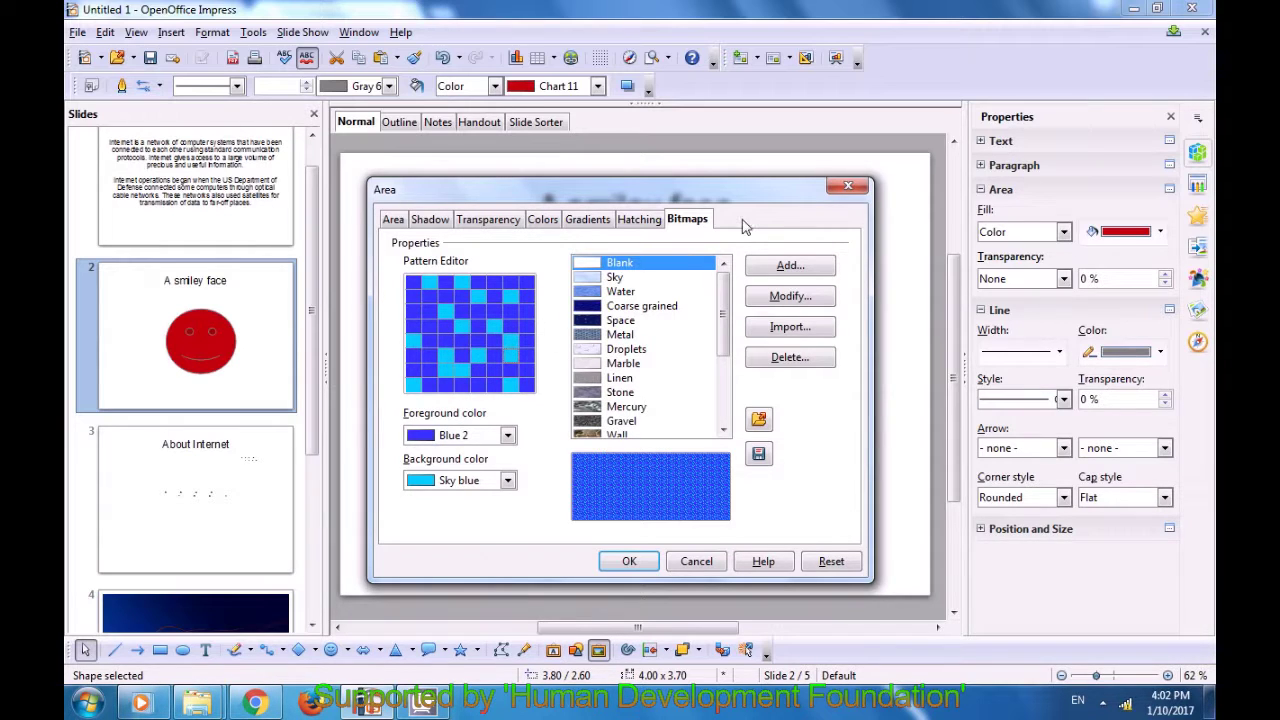
Add the pattern to the bitmap list under the name "cs12" and apply it to the smiley face.
click(777, 267)
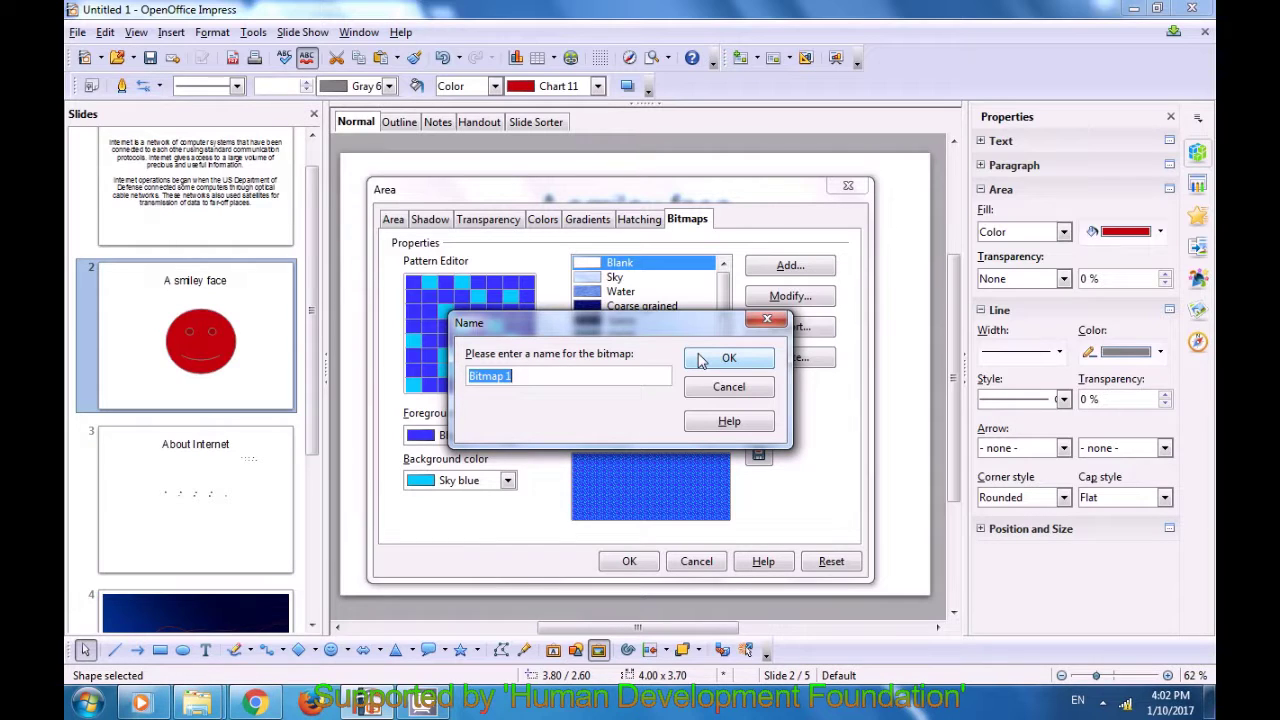
key(BackSpace)
text(cs12)
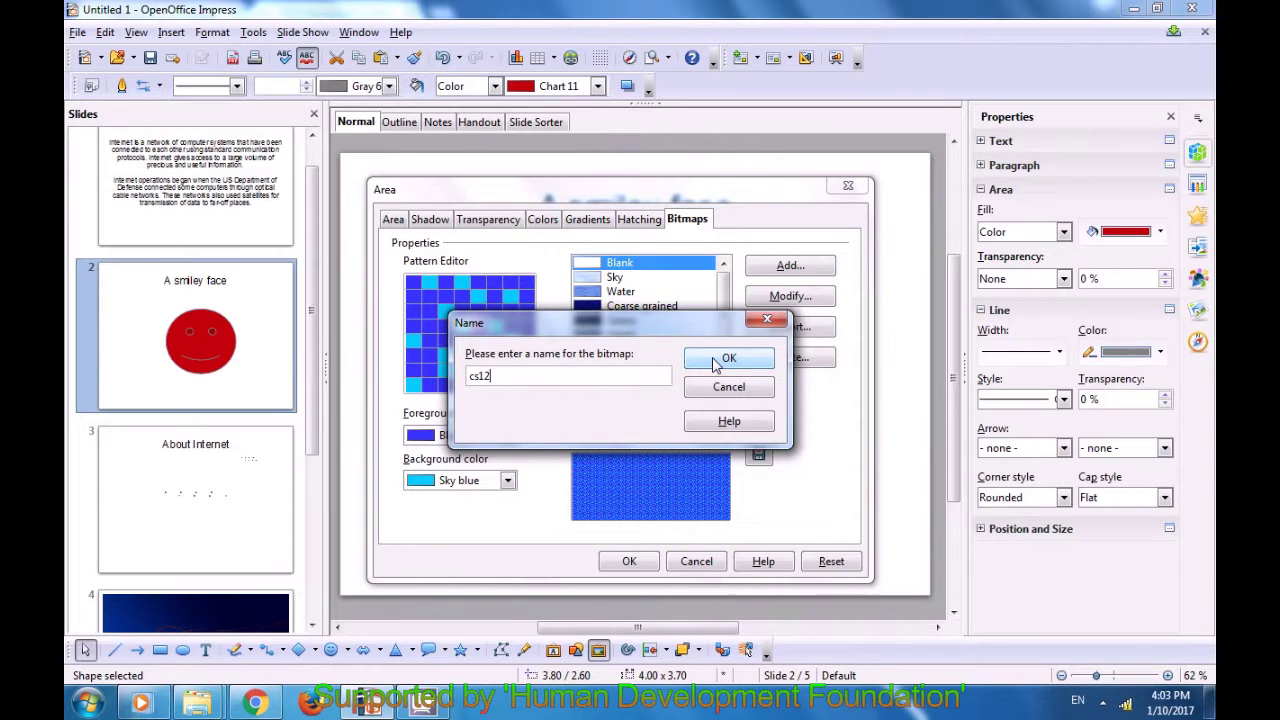
click(724, 359)
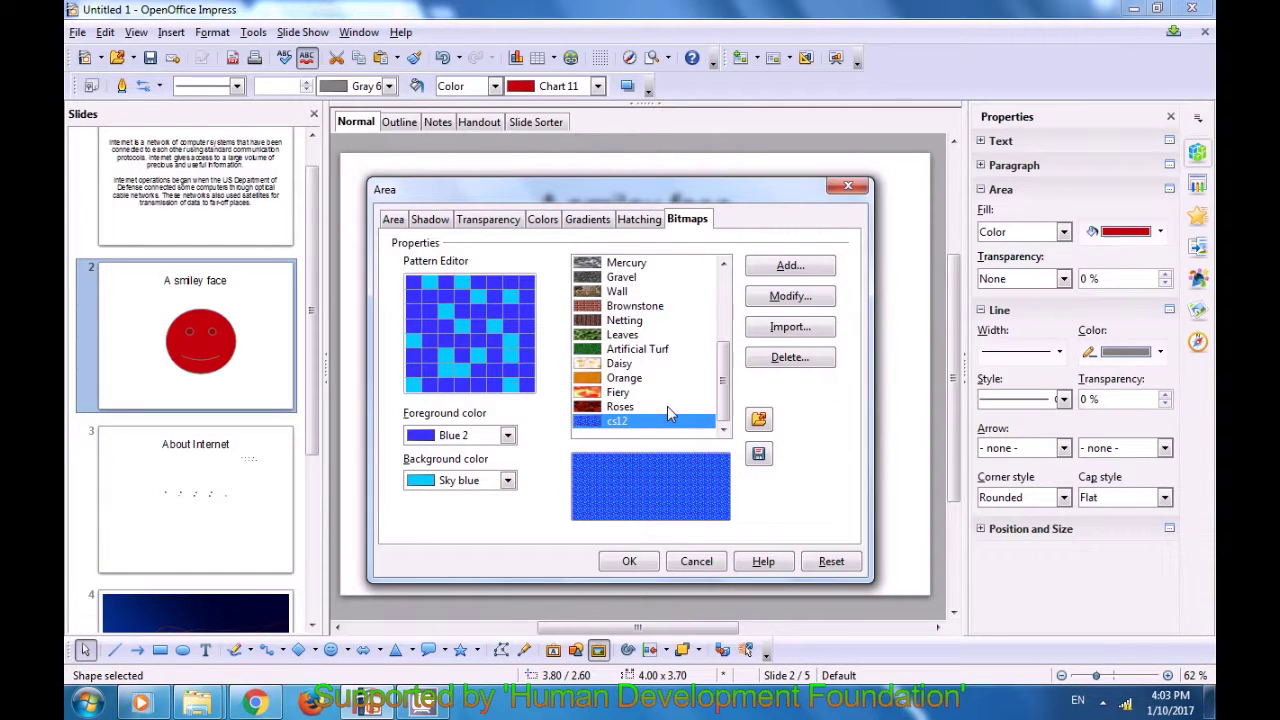
click(627, 563)
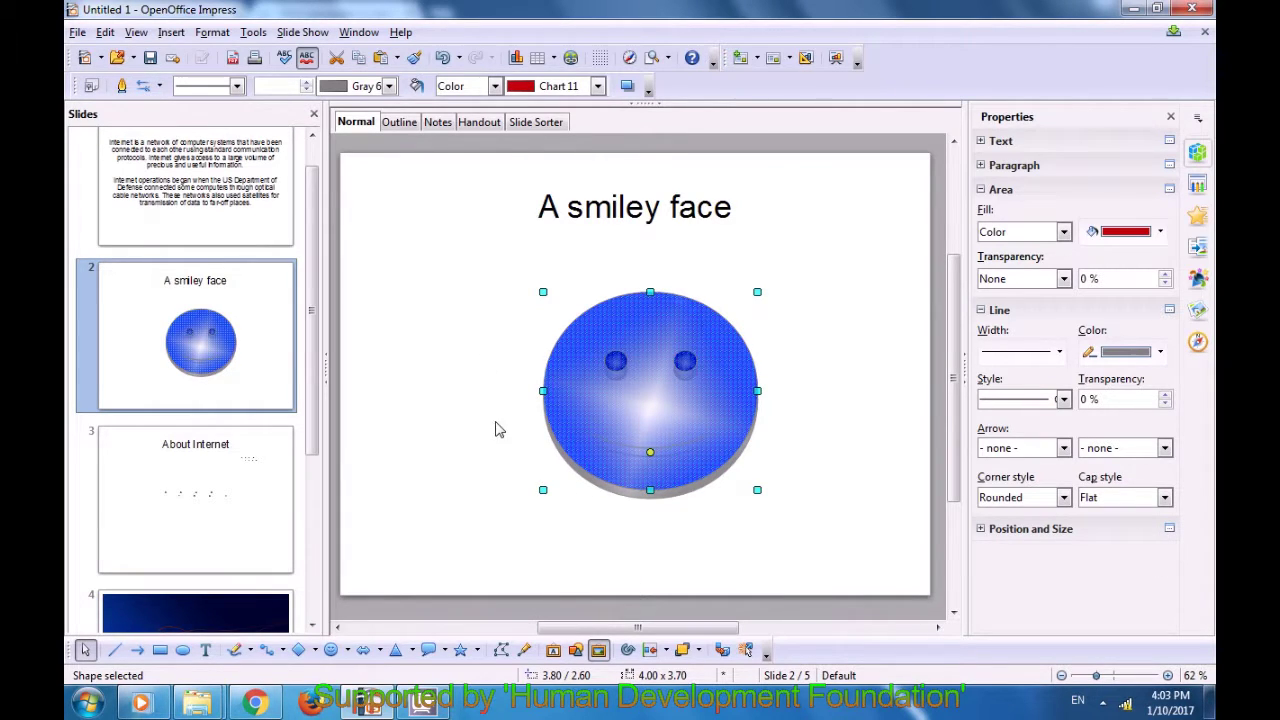
Change the smiley face's fill to Hatching with the "css" pattern.
click(440, 391)
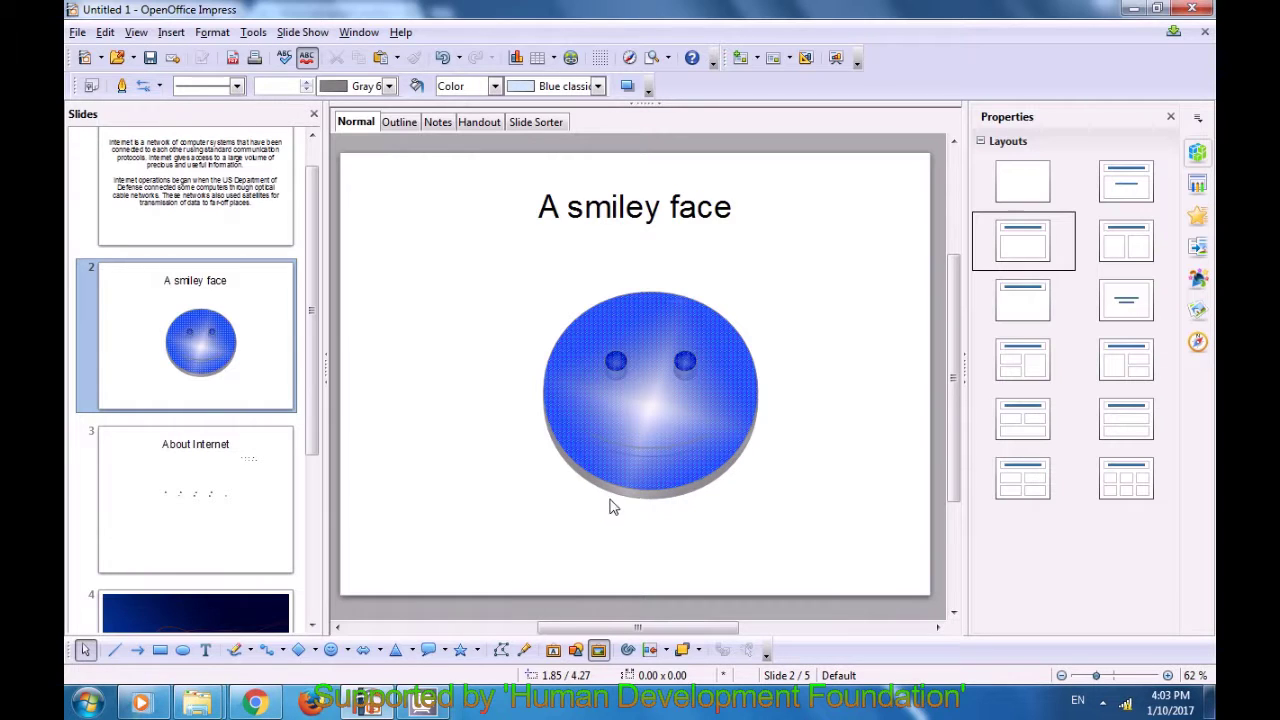
click(565, 406)
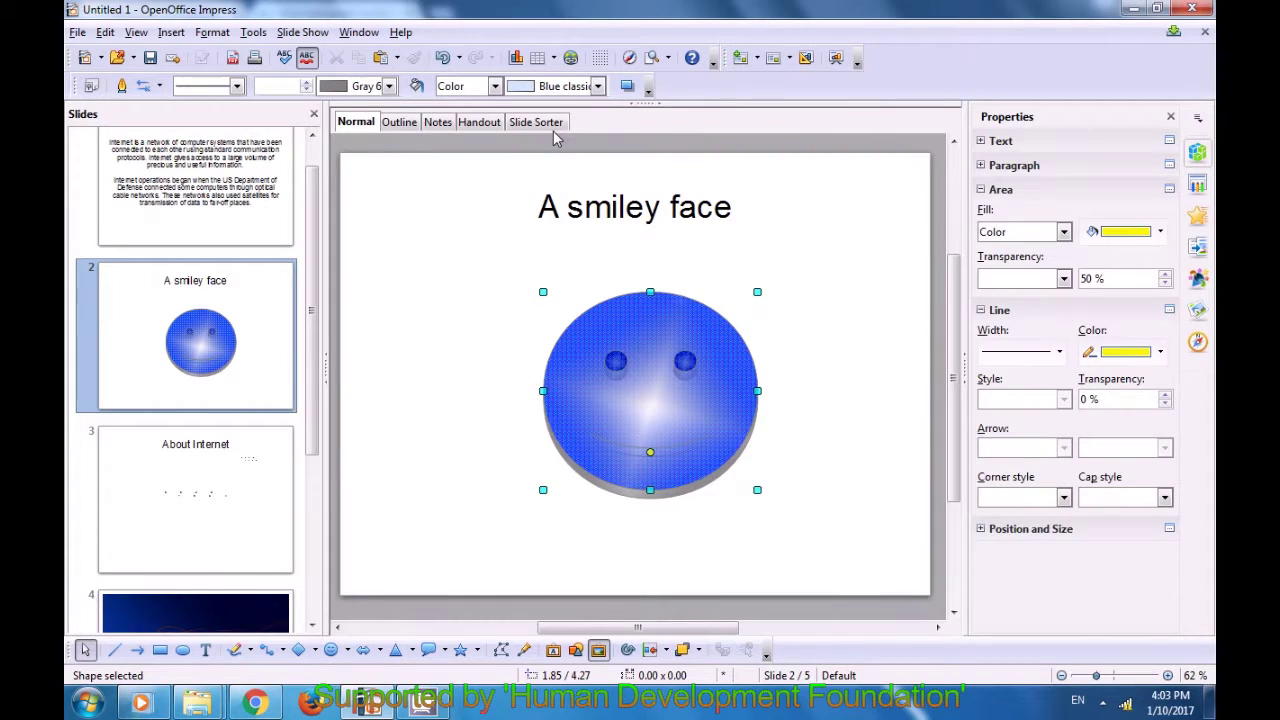
click(495, 87)
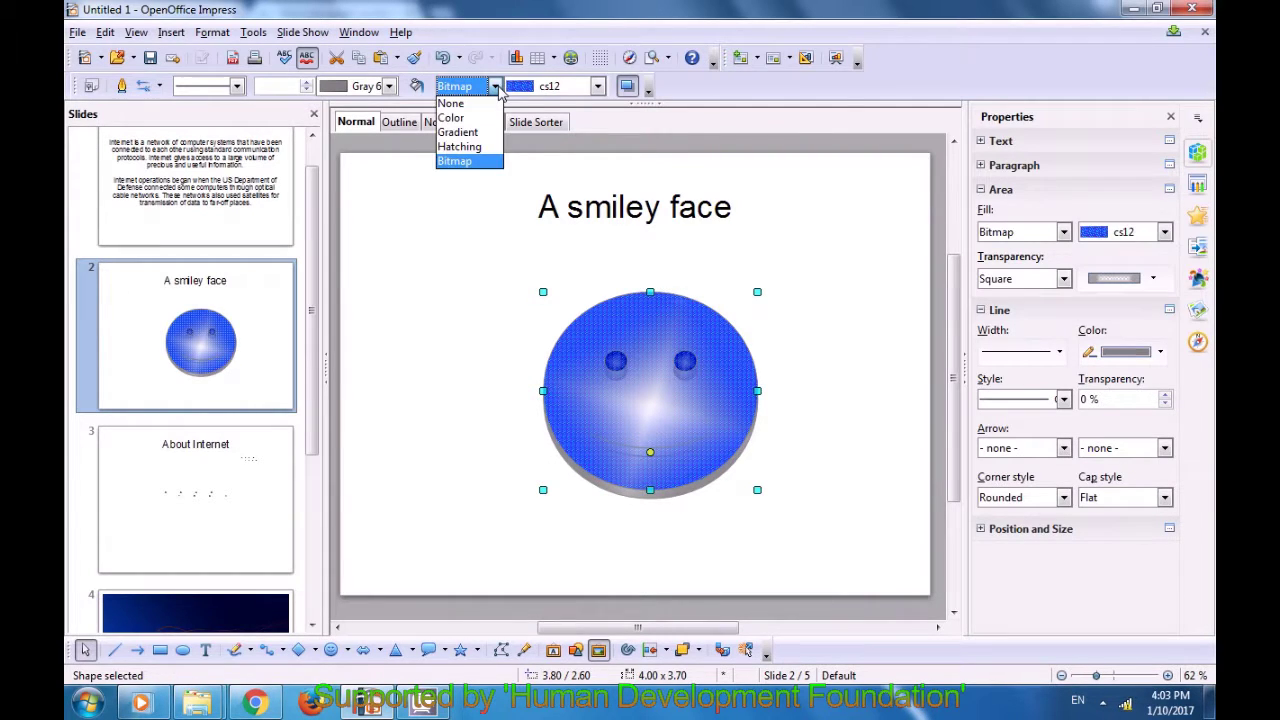
click(488, 150)
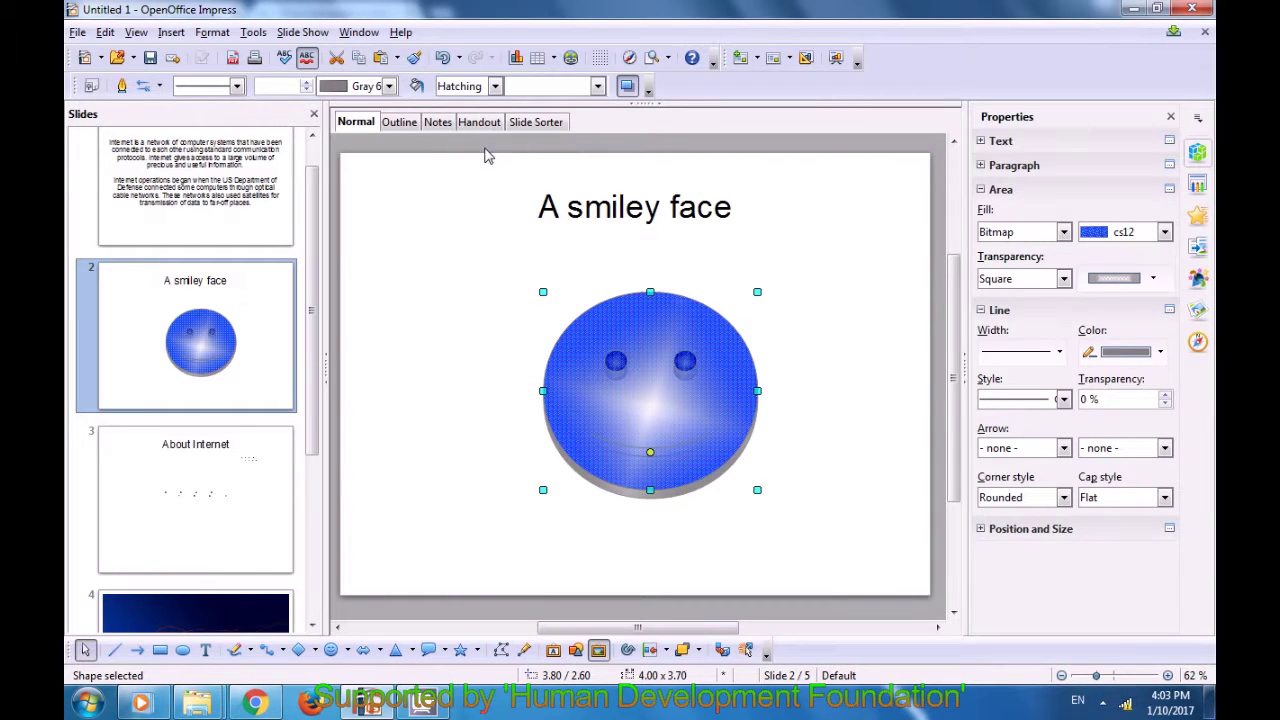
click(598, 86)
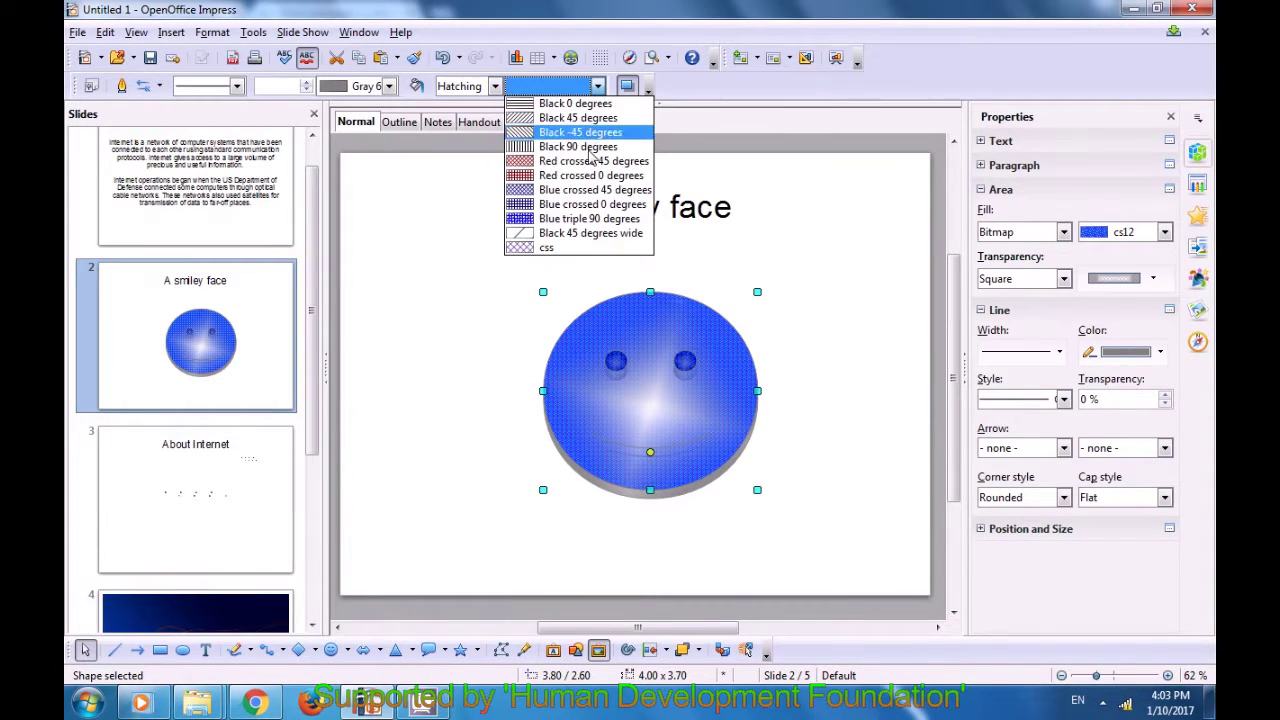
click(543, 248)
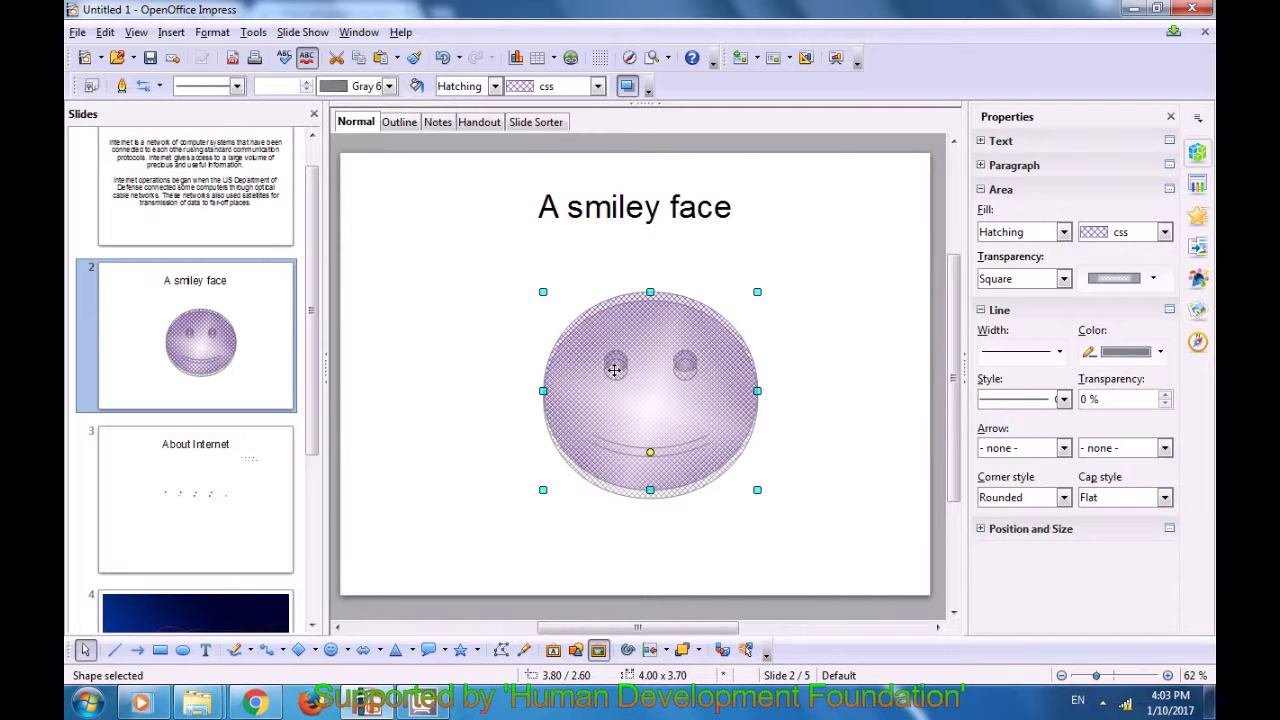
Set the smiley face's fill to Bitmap with the "cs12" pattern and deselect the shape.
click(494, 90)
click(470, 172)
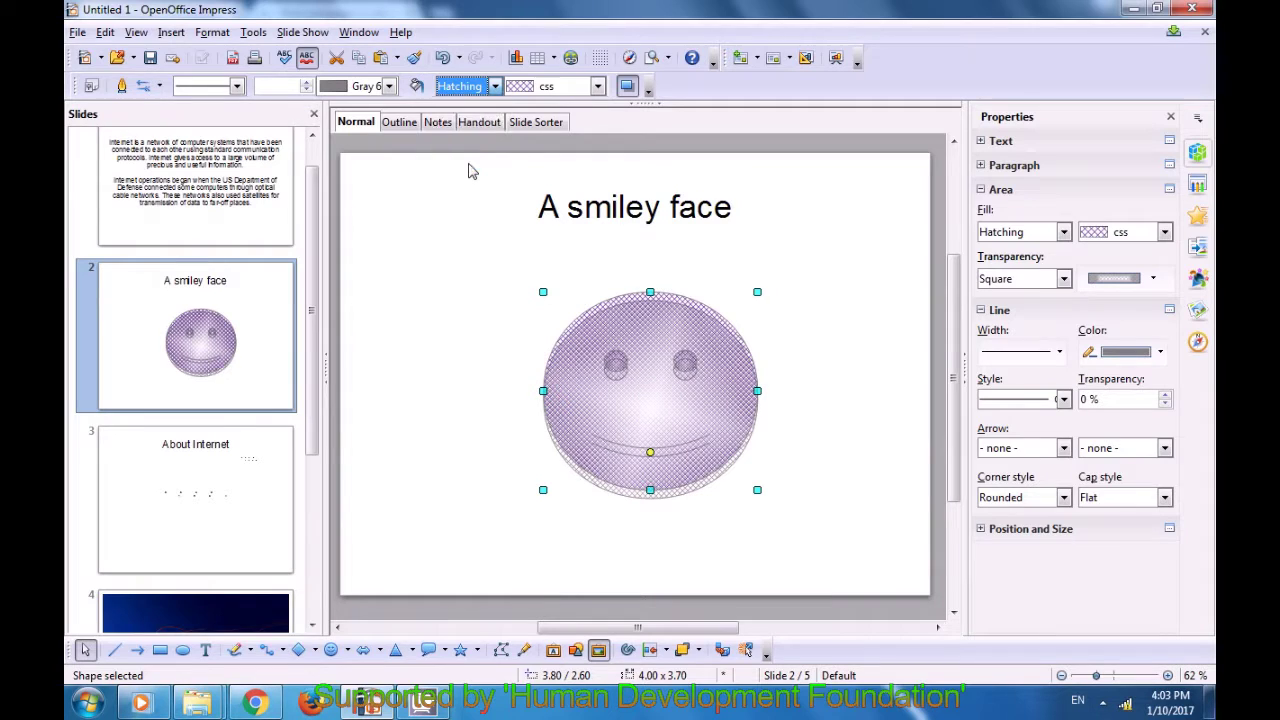
click(598, 88)
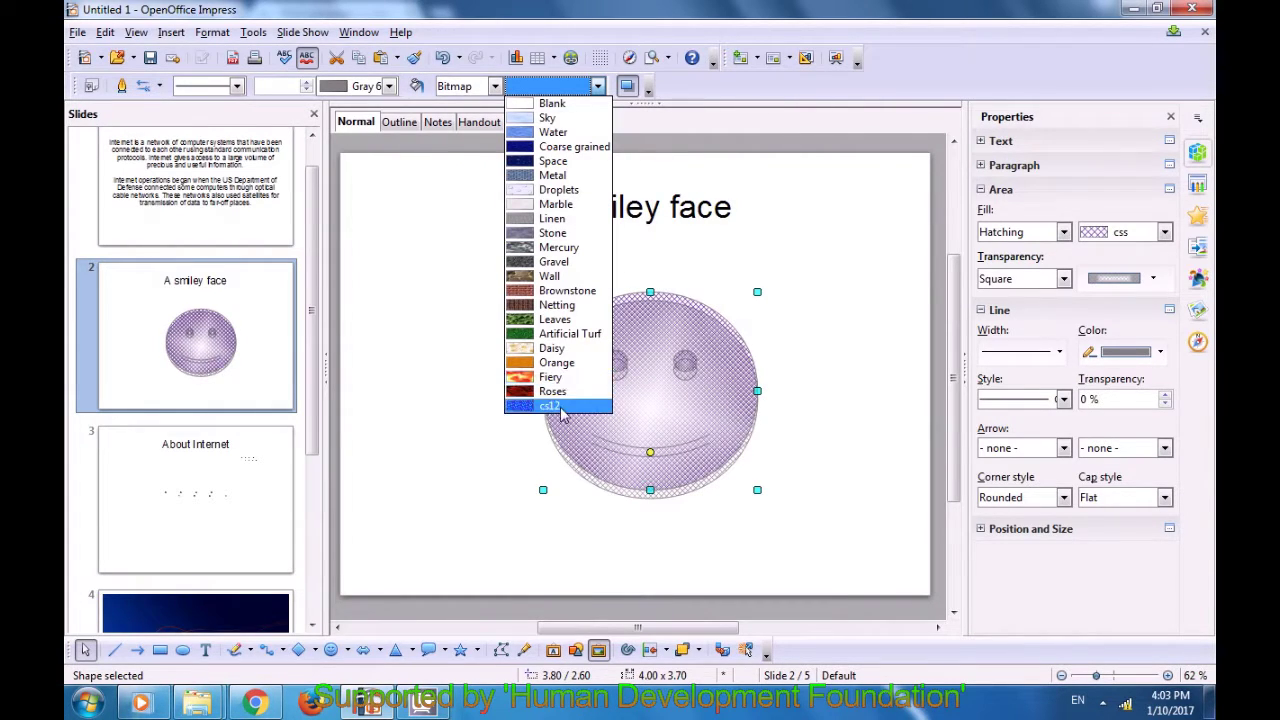
click(535, 408)
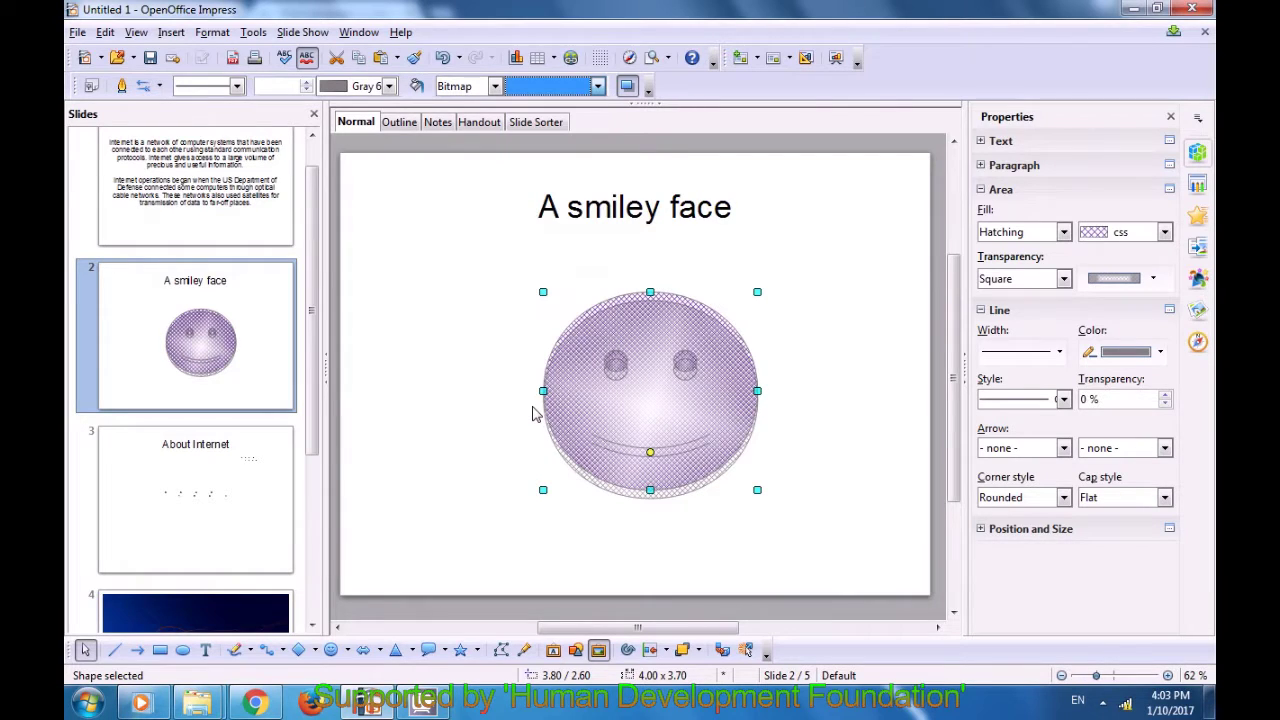
click(475, 370)
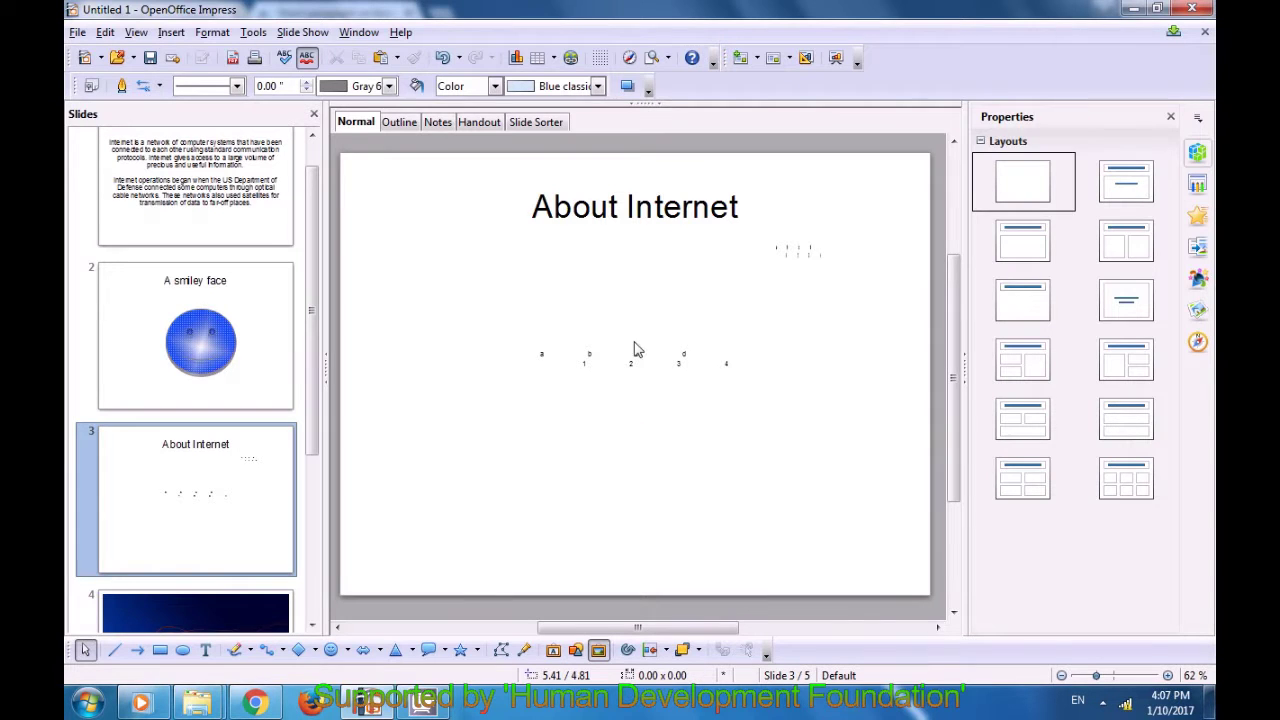
Increase the left, right, top and bottom spacing to borders for the "About Internet" title text on slide 3, starting with 0.08" on the left.
click(628, 208)
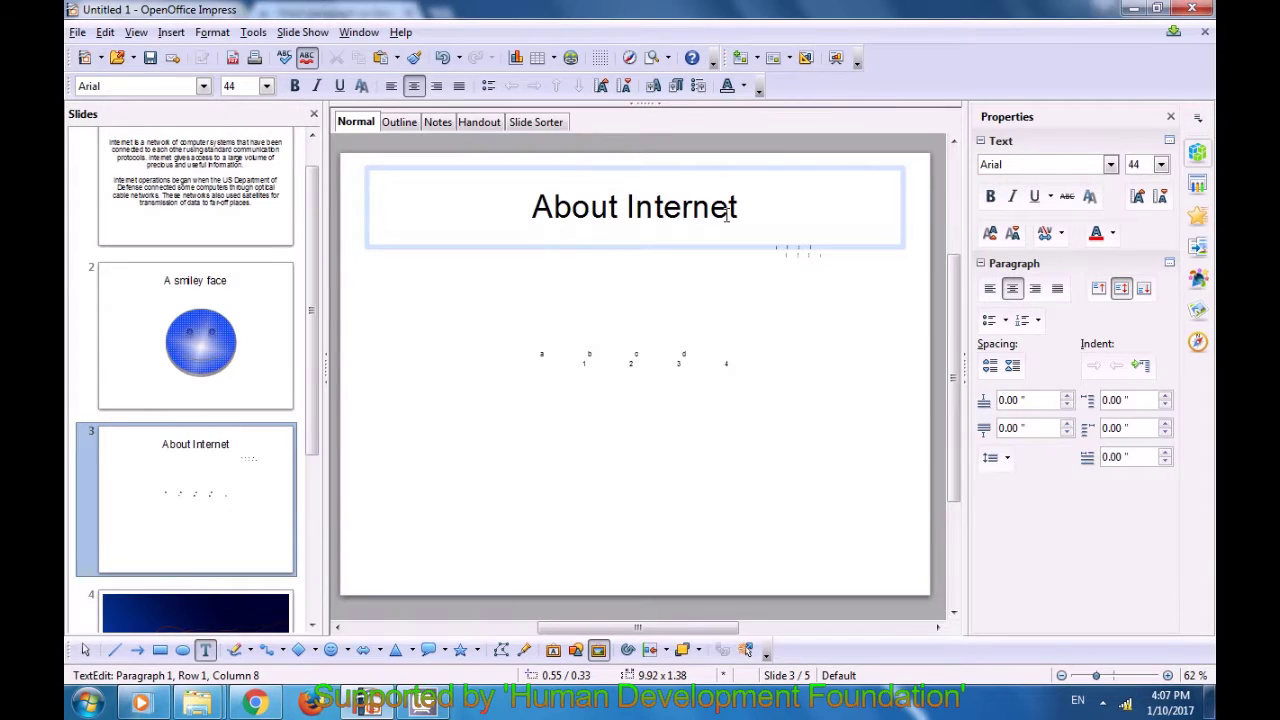
key(ctrl+a)
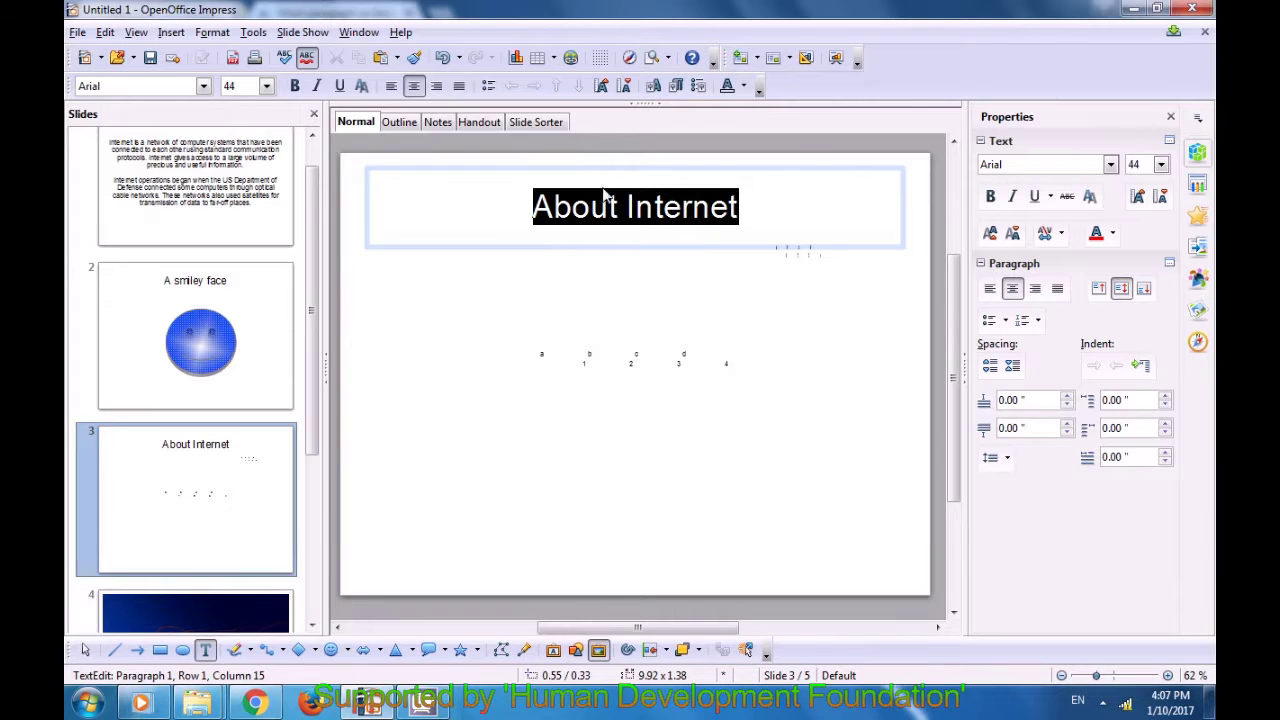
click(213, 33)
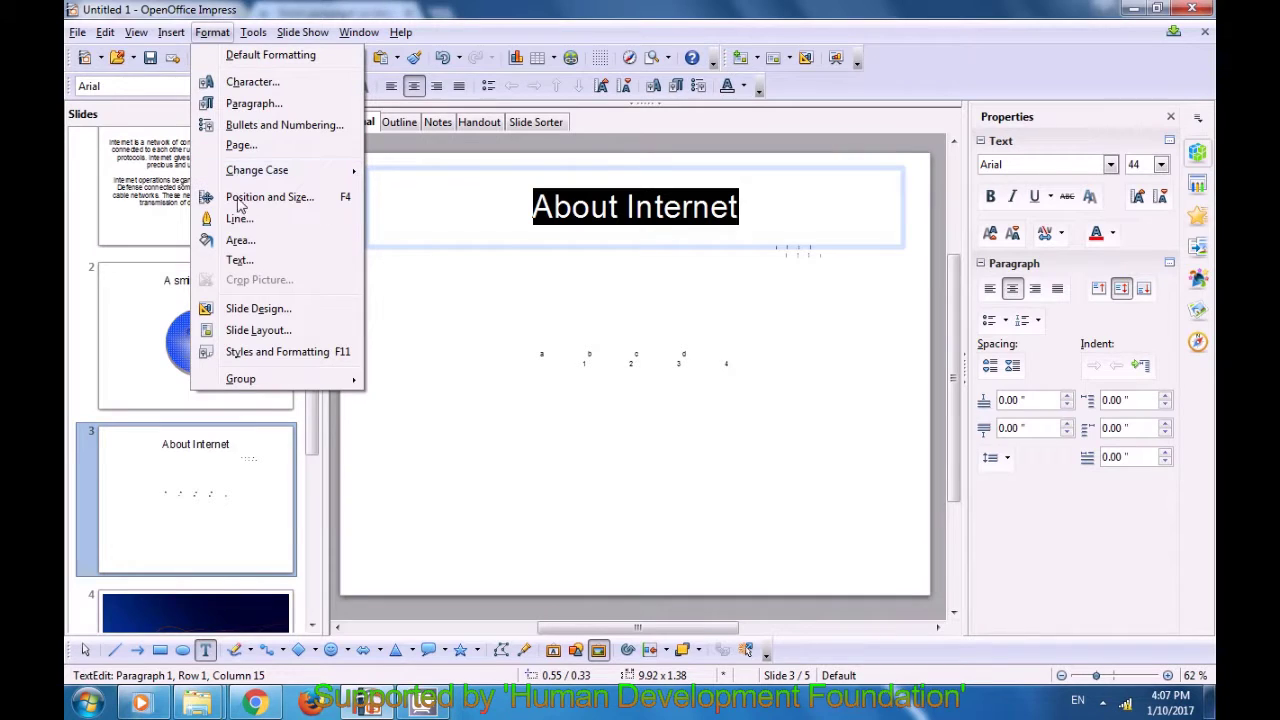
click(238, 260)
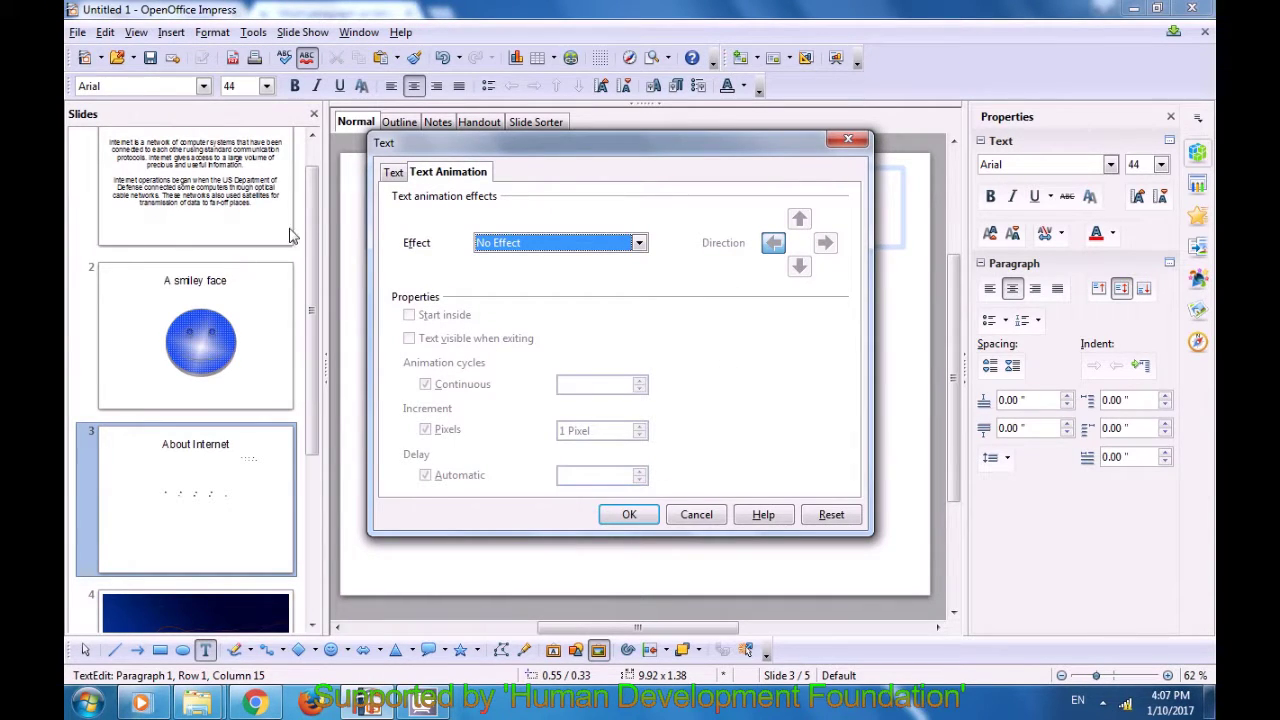
click(390, 174)
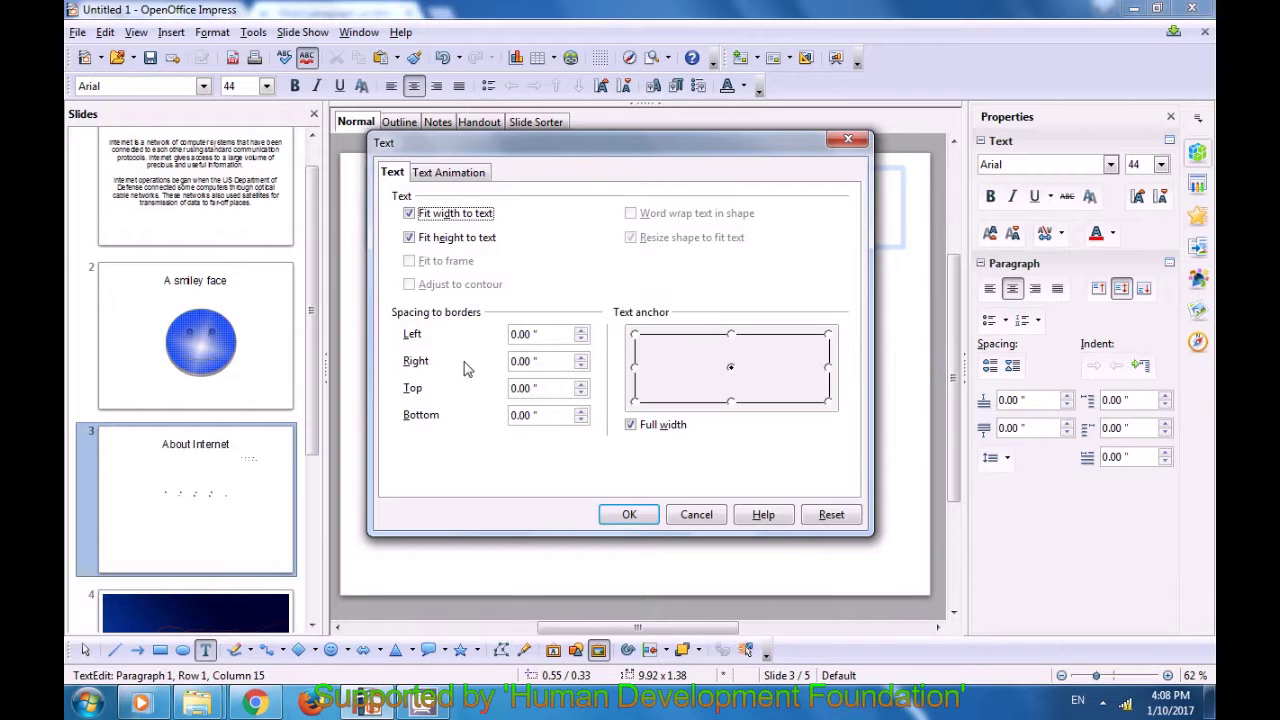
click(581, 334)
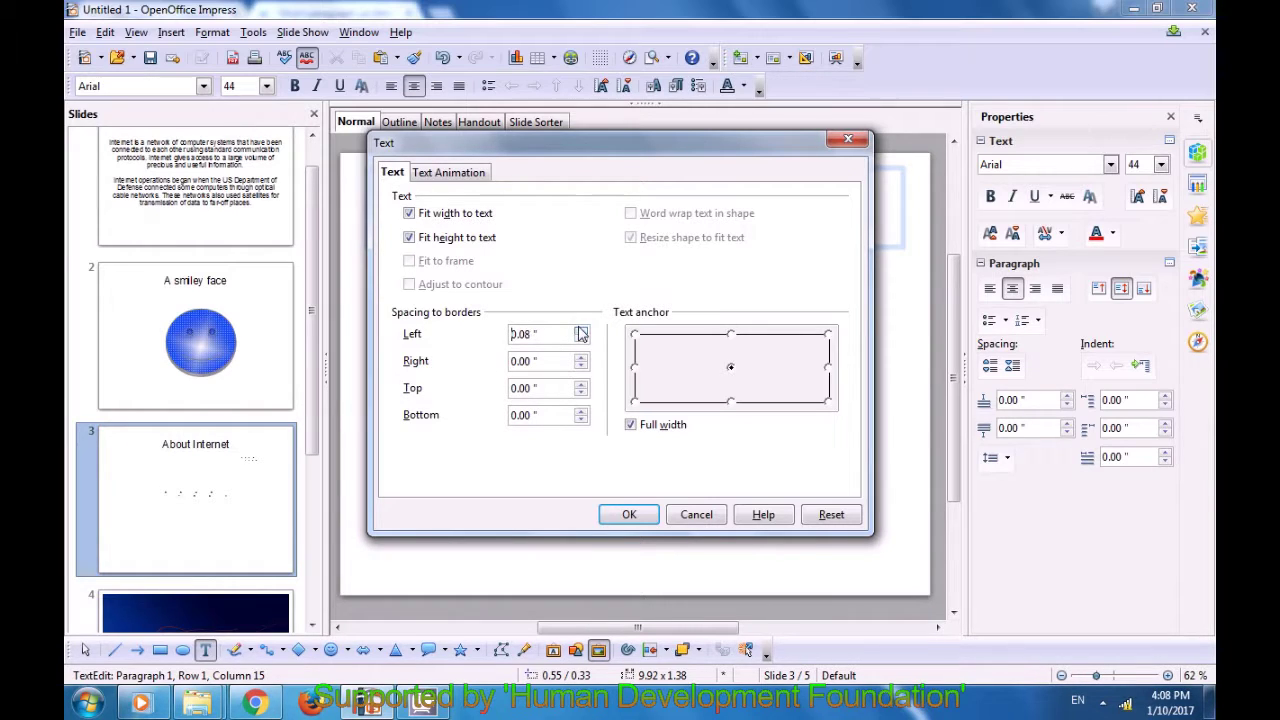
click(581, 357)
click(581, 357)
click(581, 357)
click(581, 384)
click(581, 412)
Apply the Blink text animation effect to the "About Internet" title and preview it on the slide.
click(450, 174)
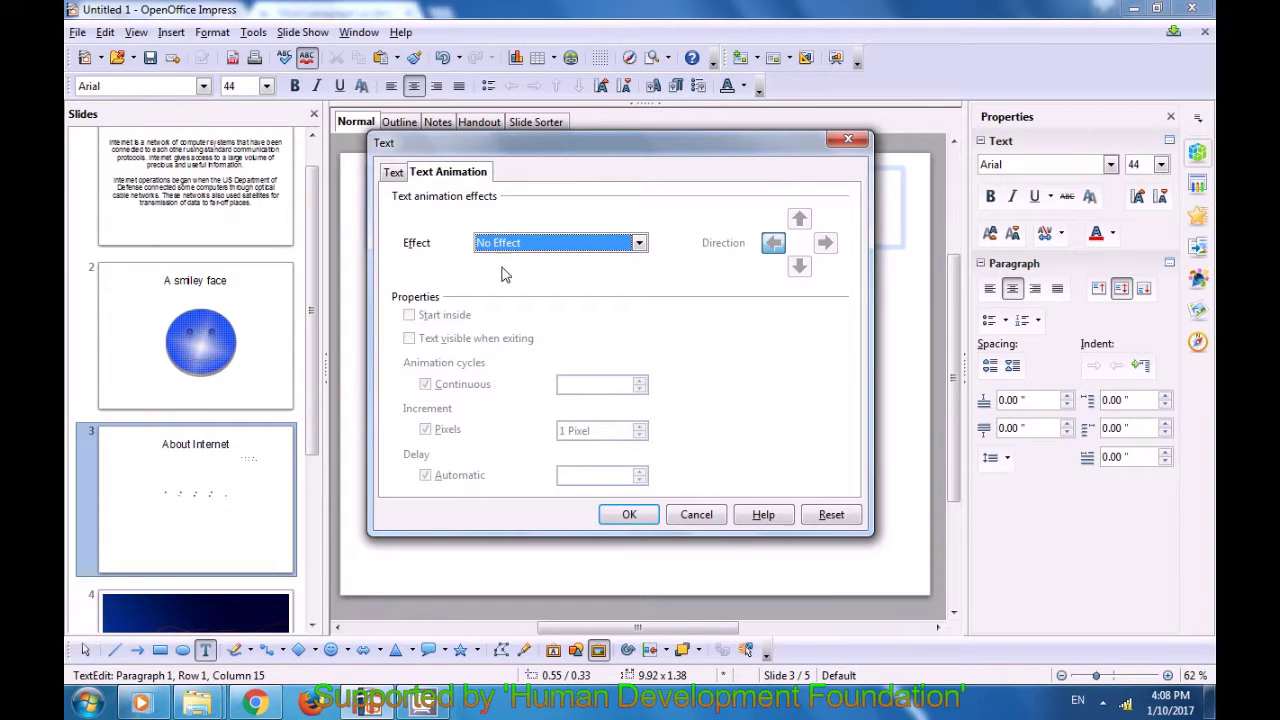
click(636, 243)
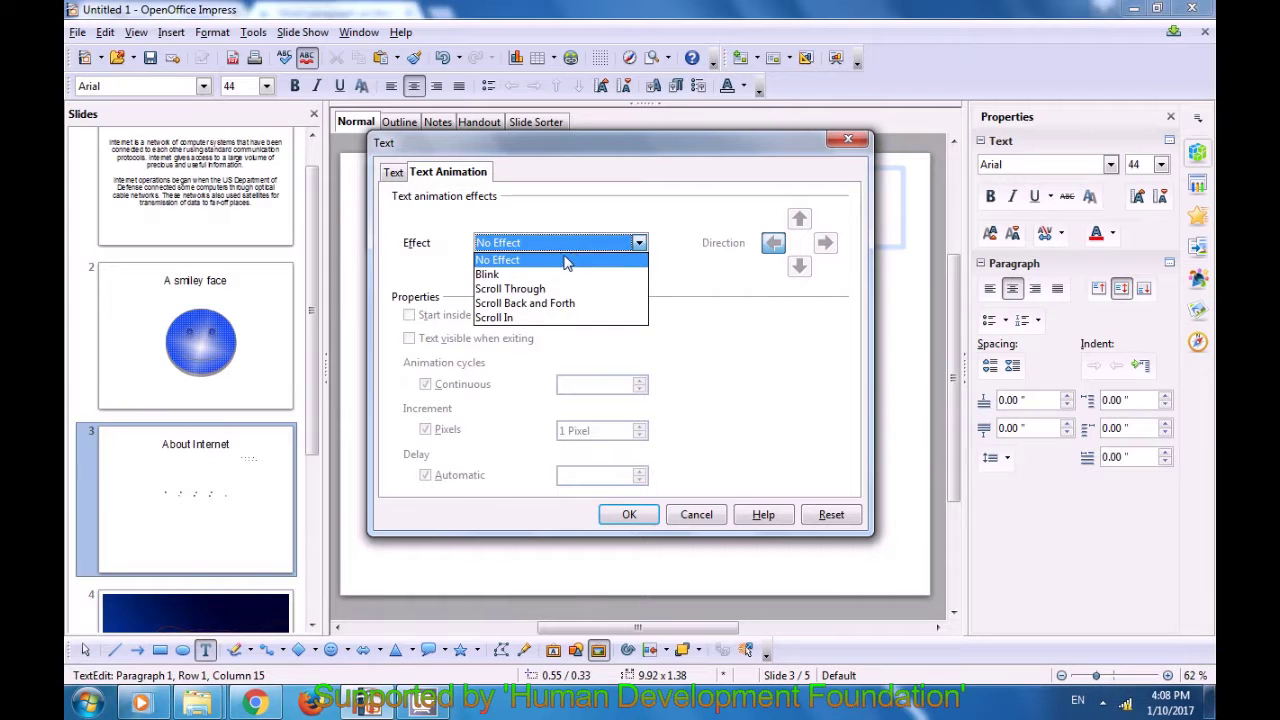
click(533, 276)
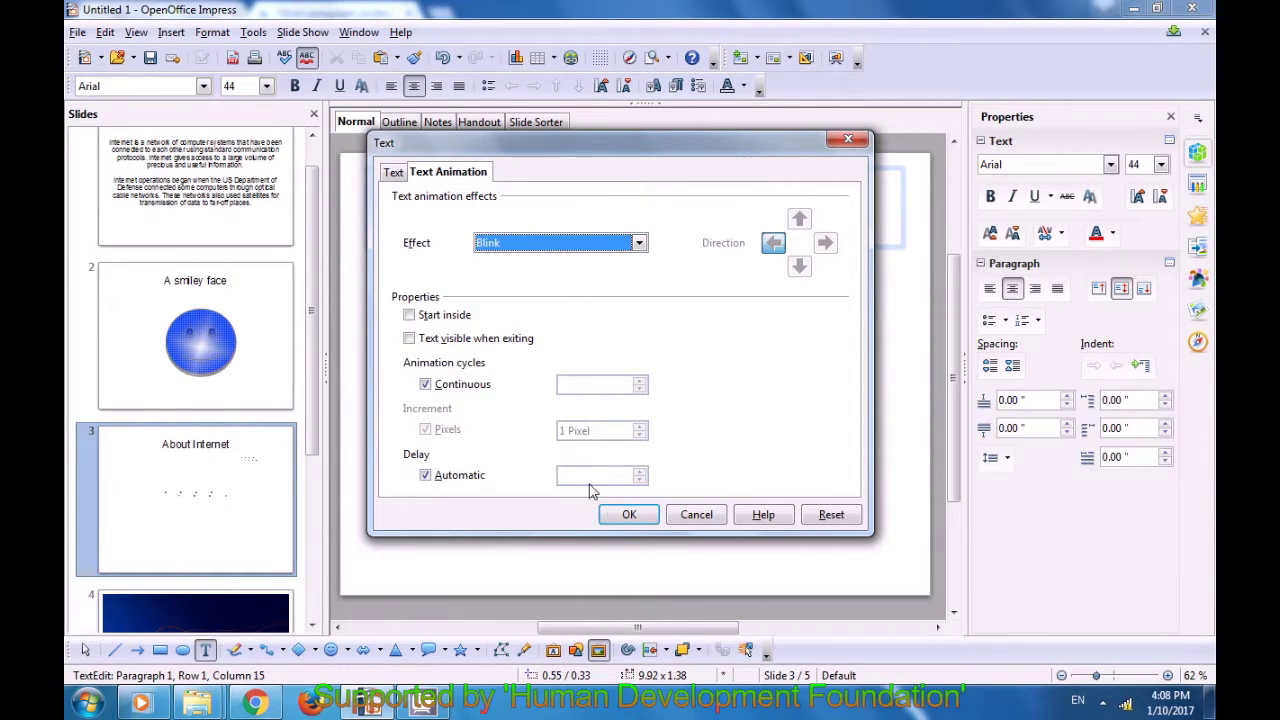
click(627, 515)
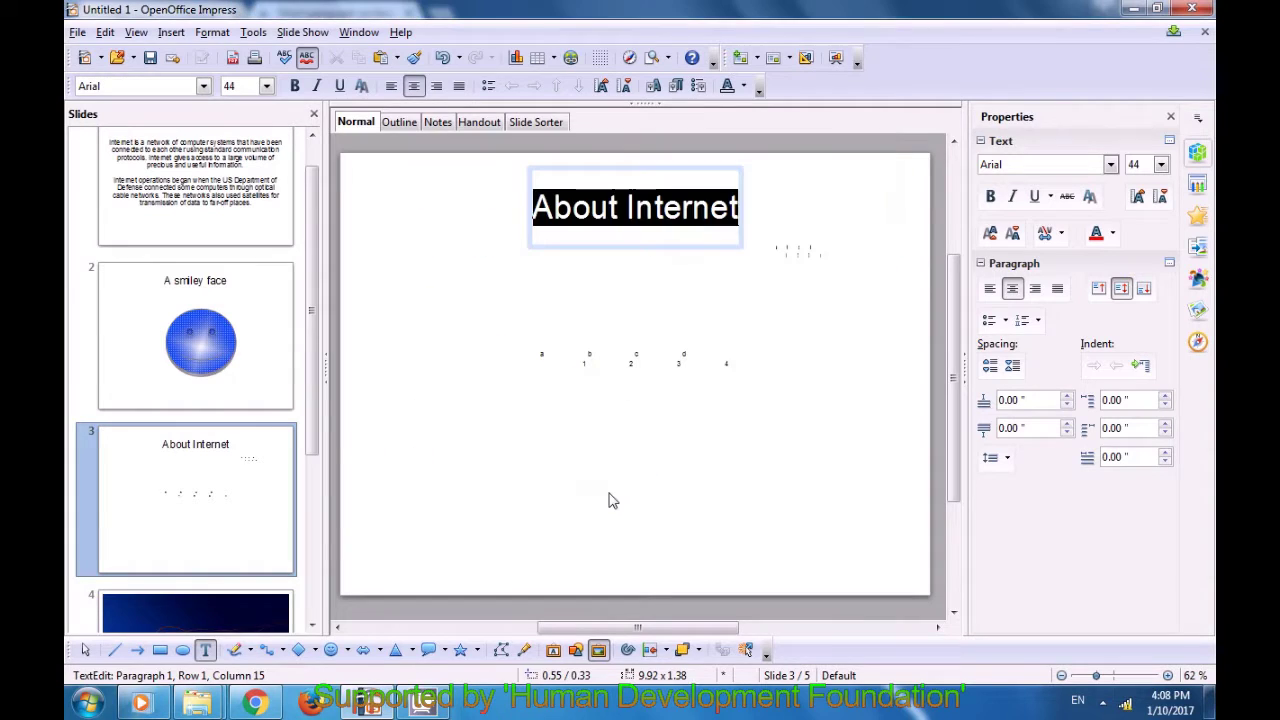
click(487, 291)
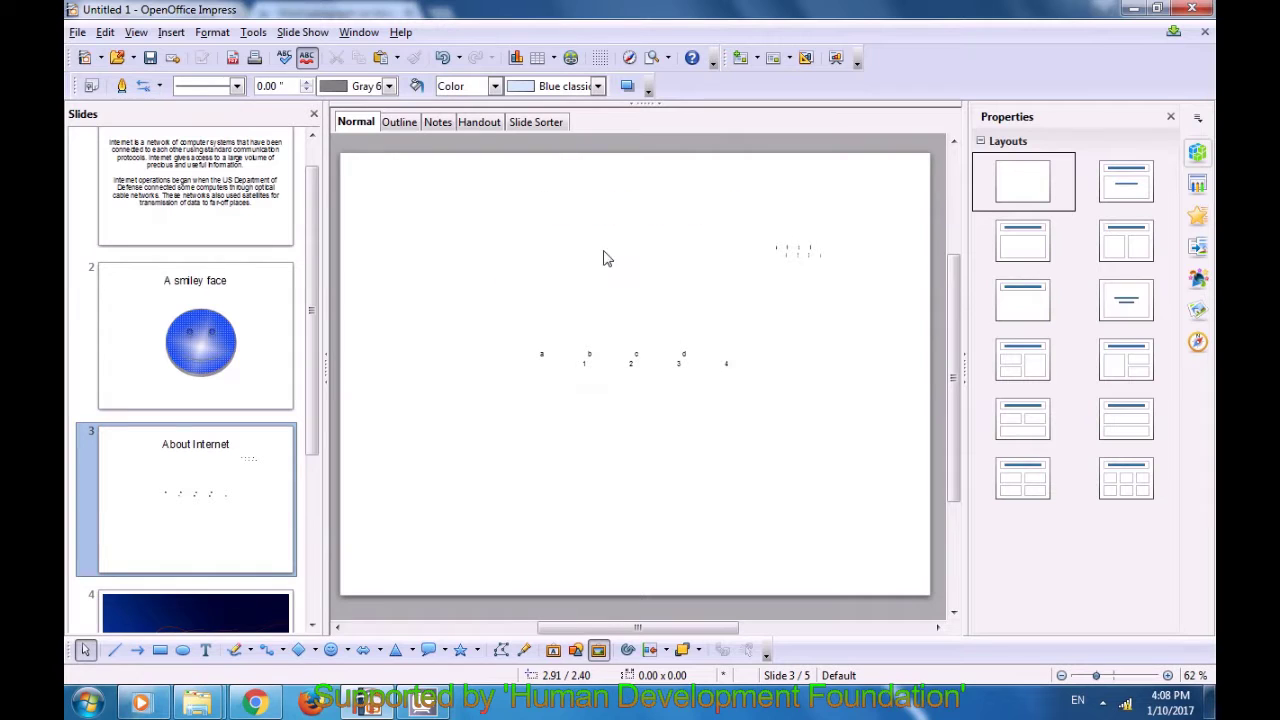
click(590, 212)
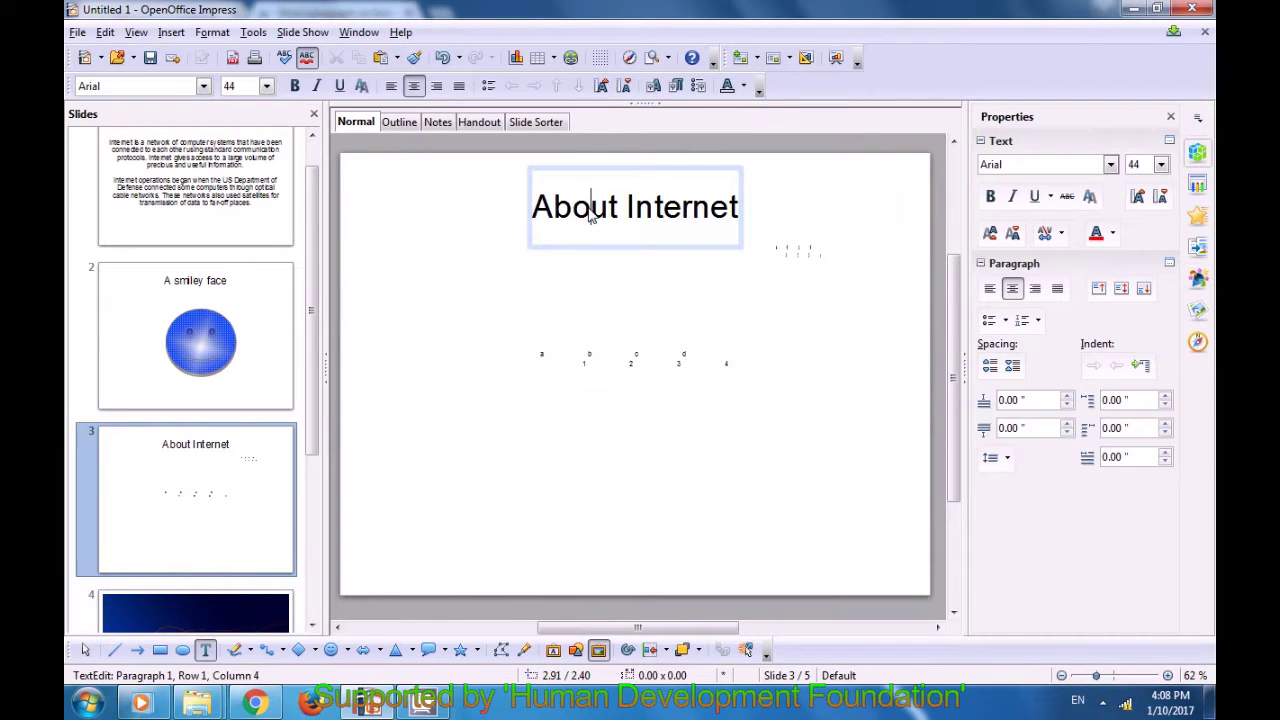
Set the "About Internet" title's text animation to Scroll Through with downward direction, enabling Start inside and Text visible when exiting.
triple_click(590, 207)
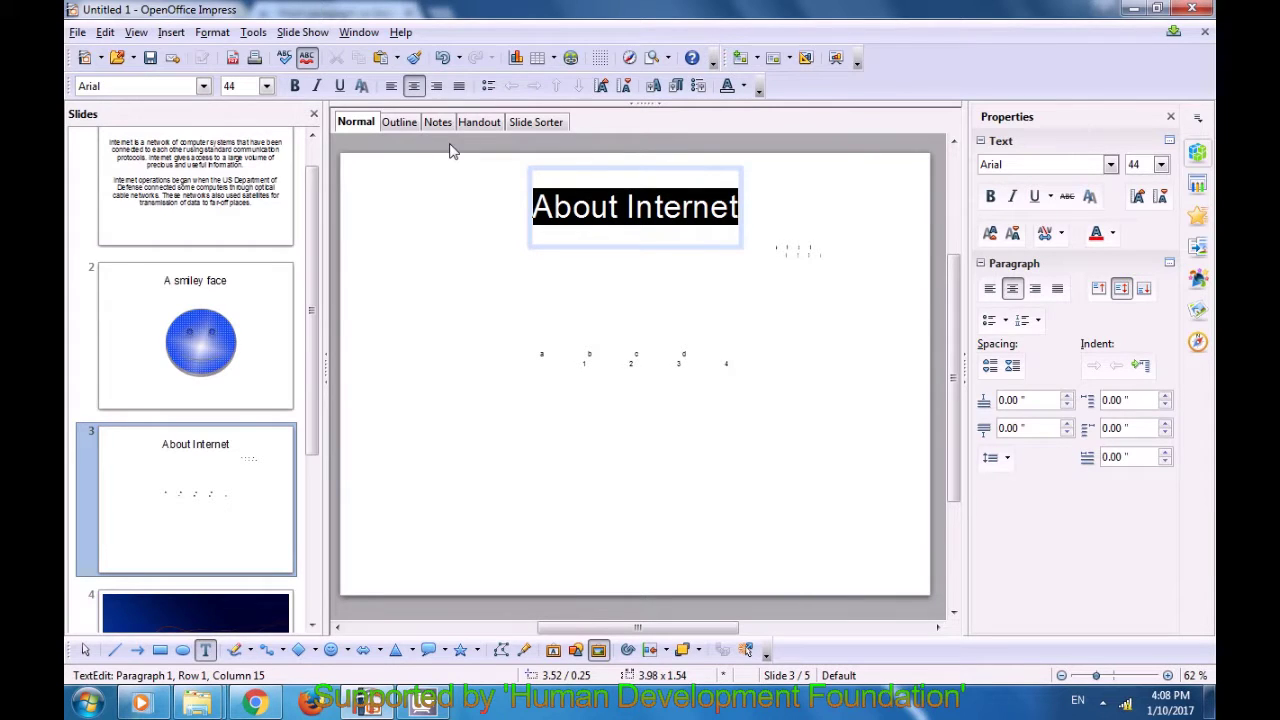
click(212, 33)
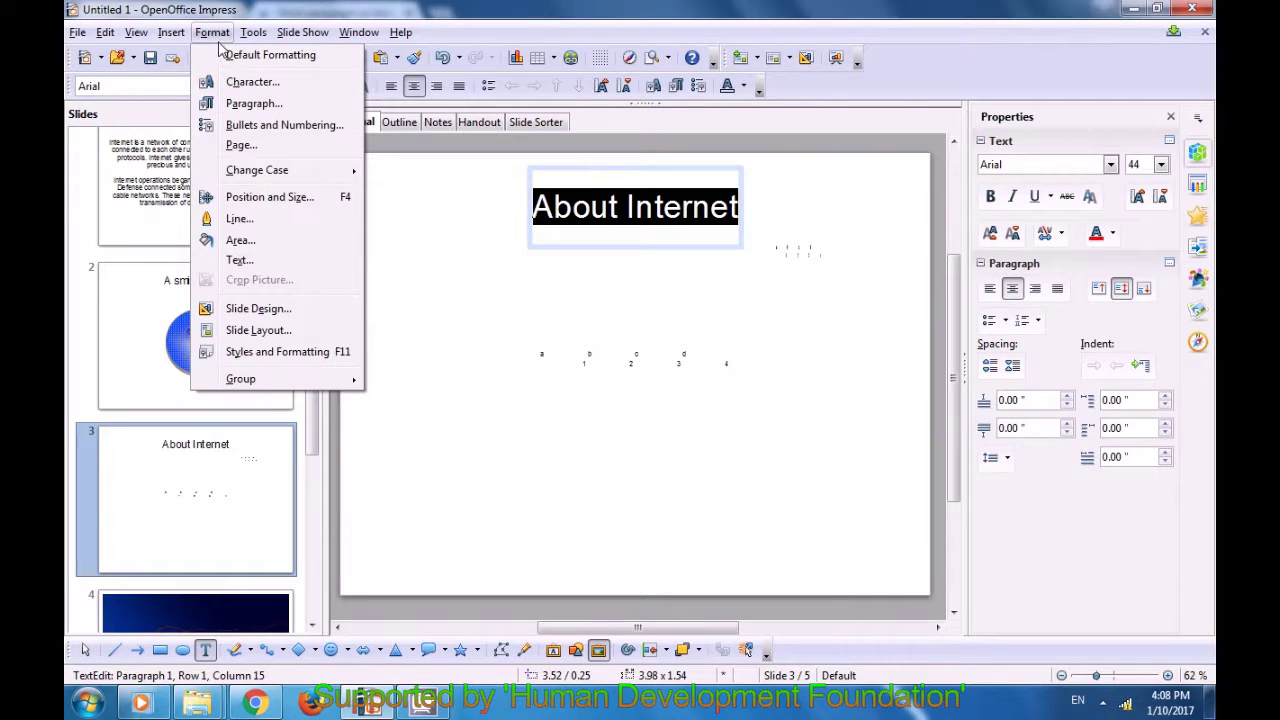
click(239, 260)
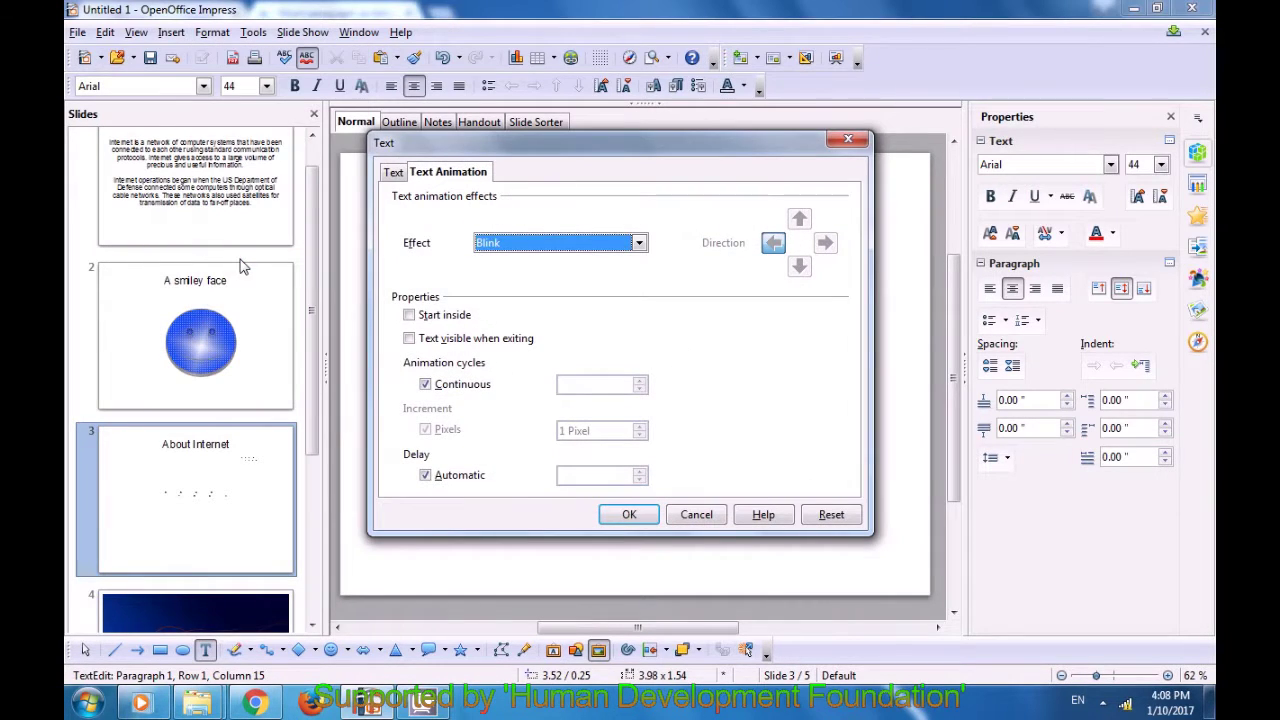
click(638, 243)
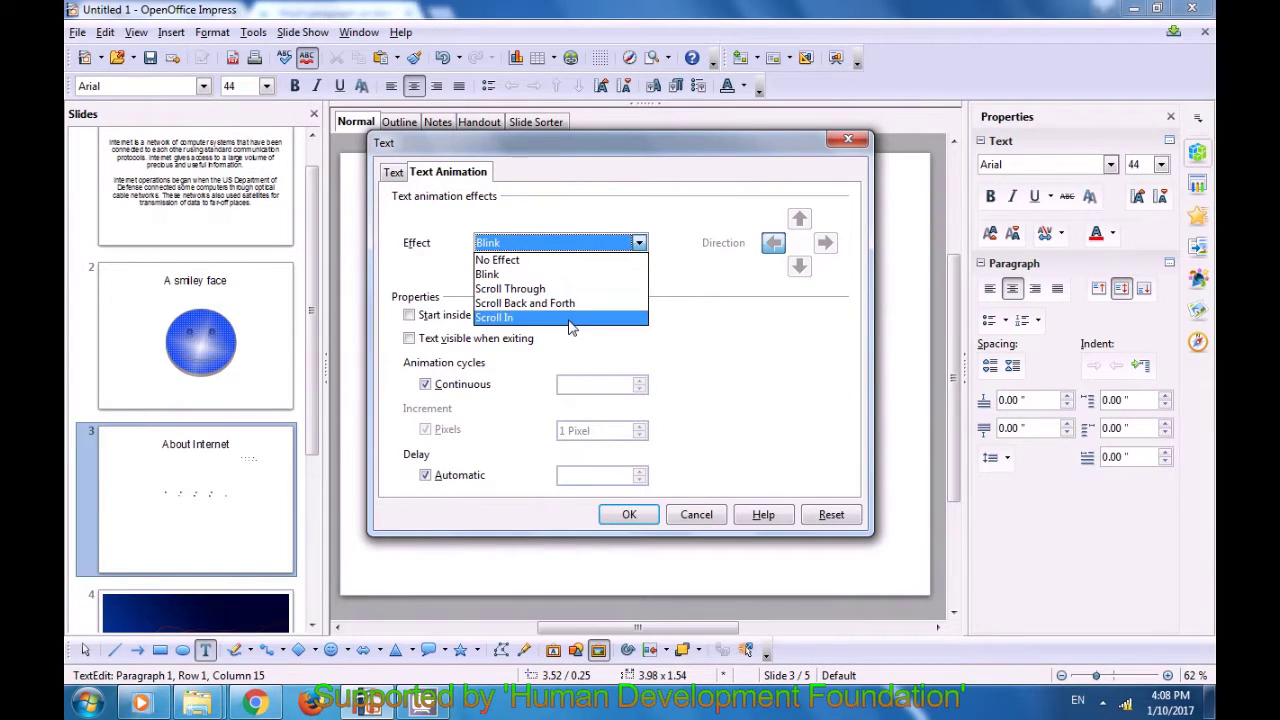
click(545, 289)
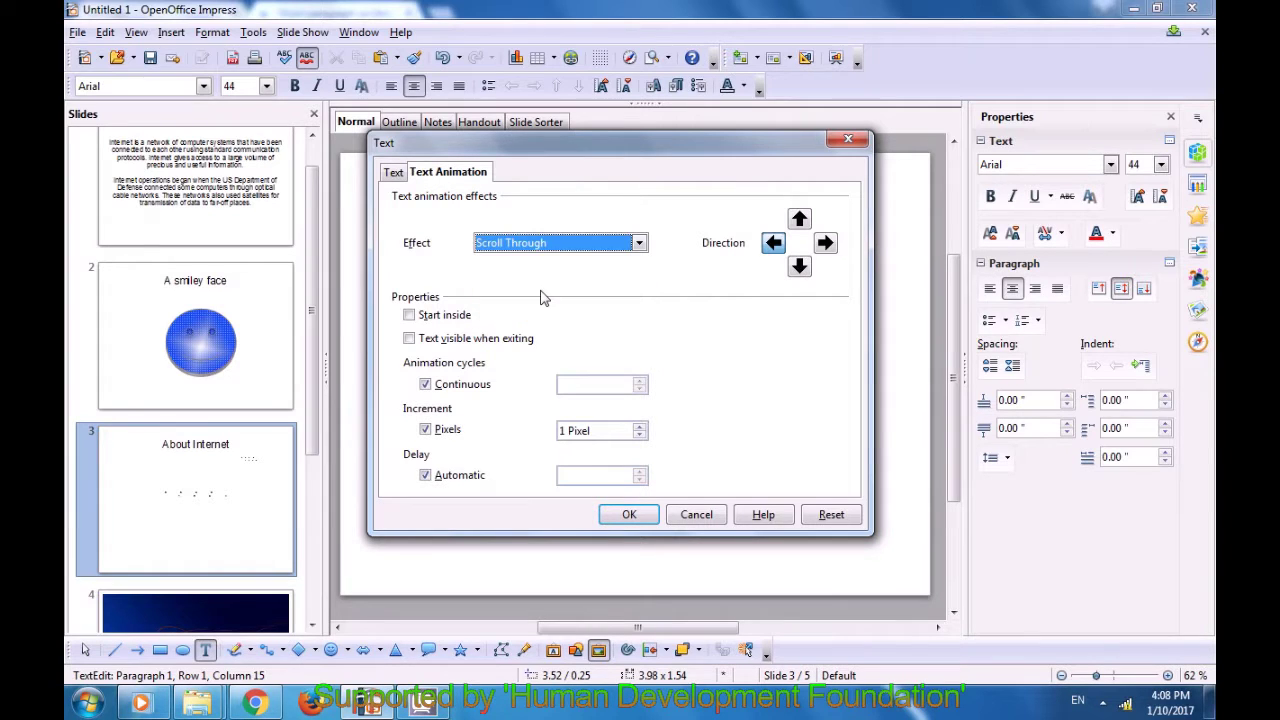
click(798, 267)
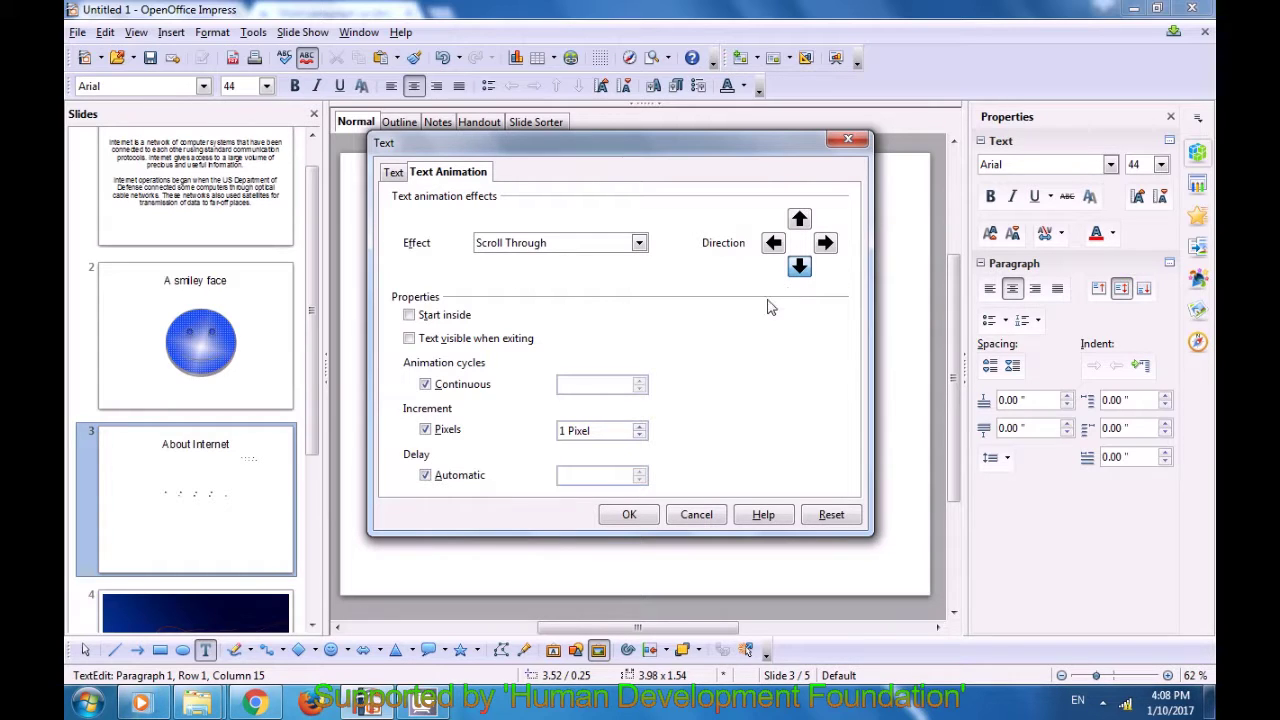
click(409, 315)
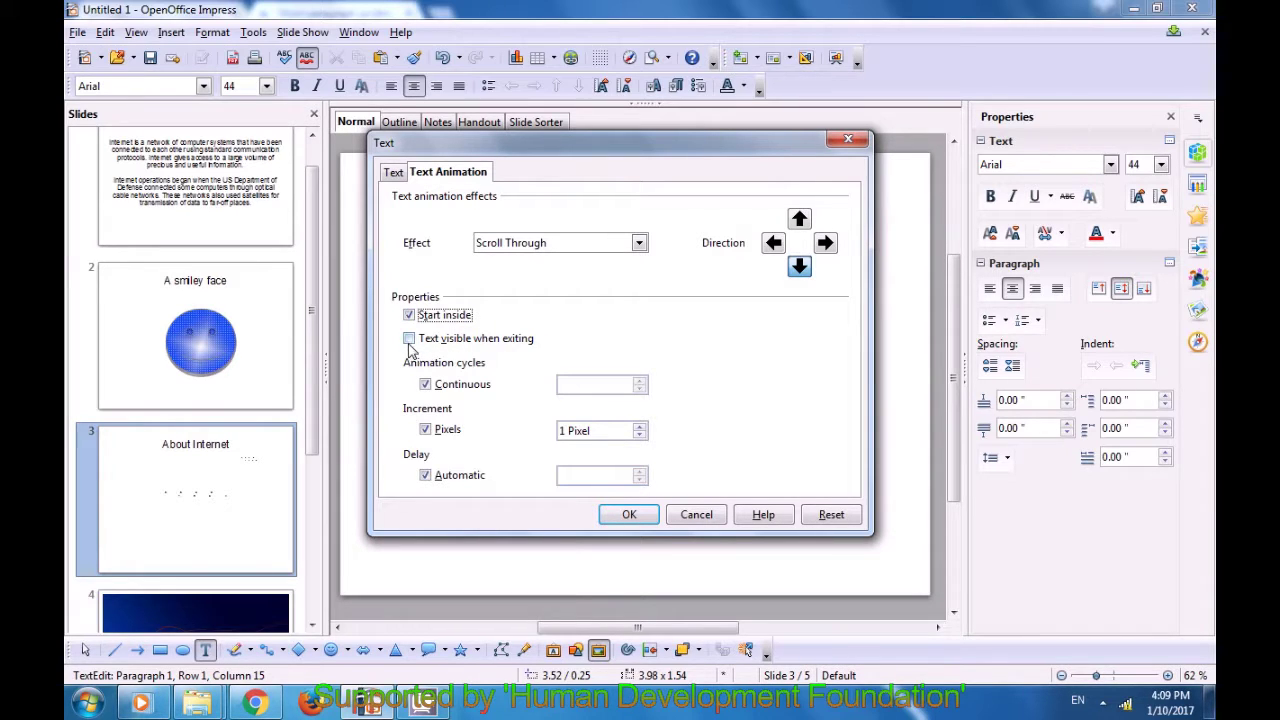
click(409, 340)
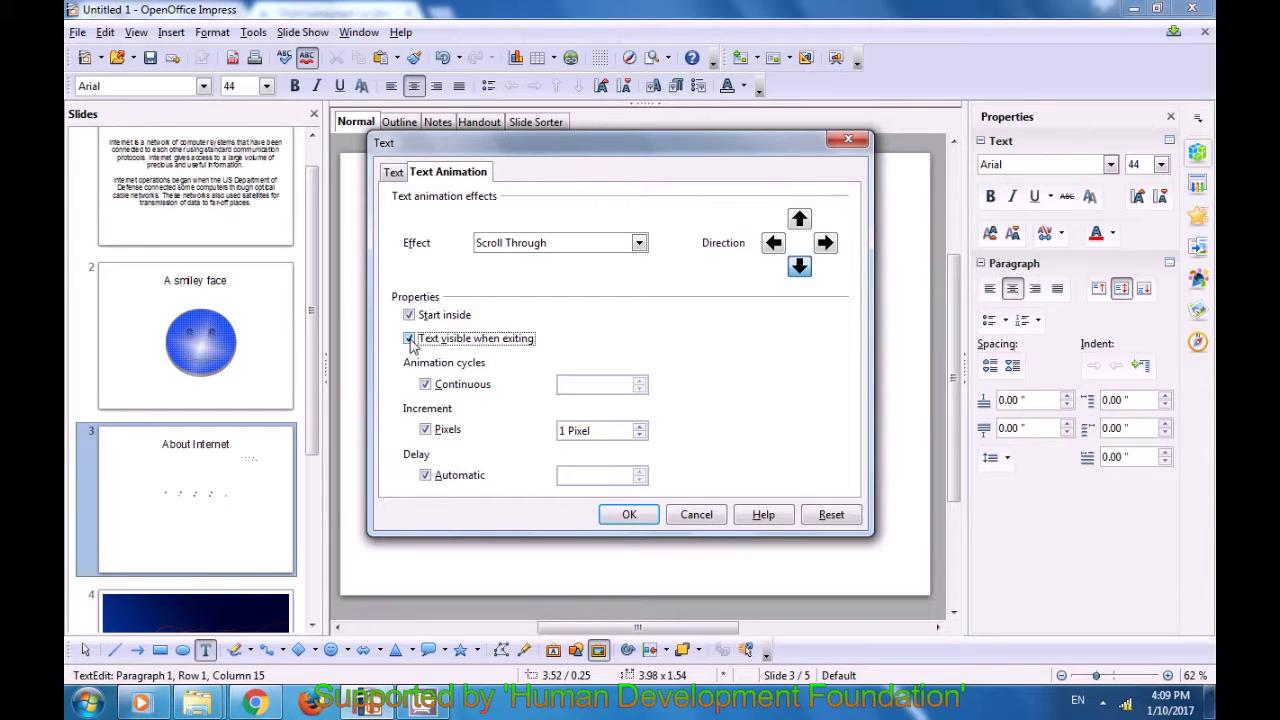
Try a limited number of animation cycles for the title and restore the Continuous option.
click(426, 386)
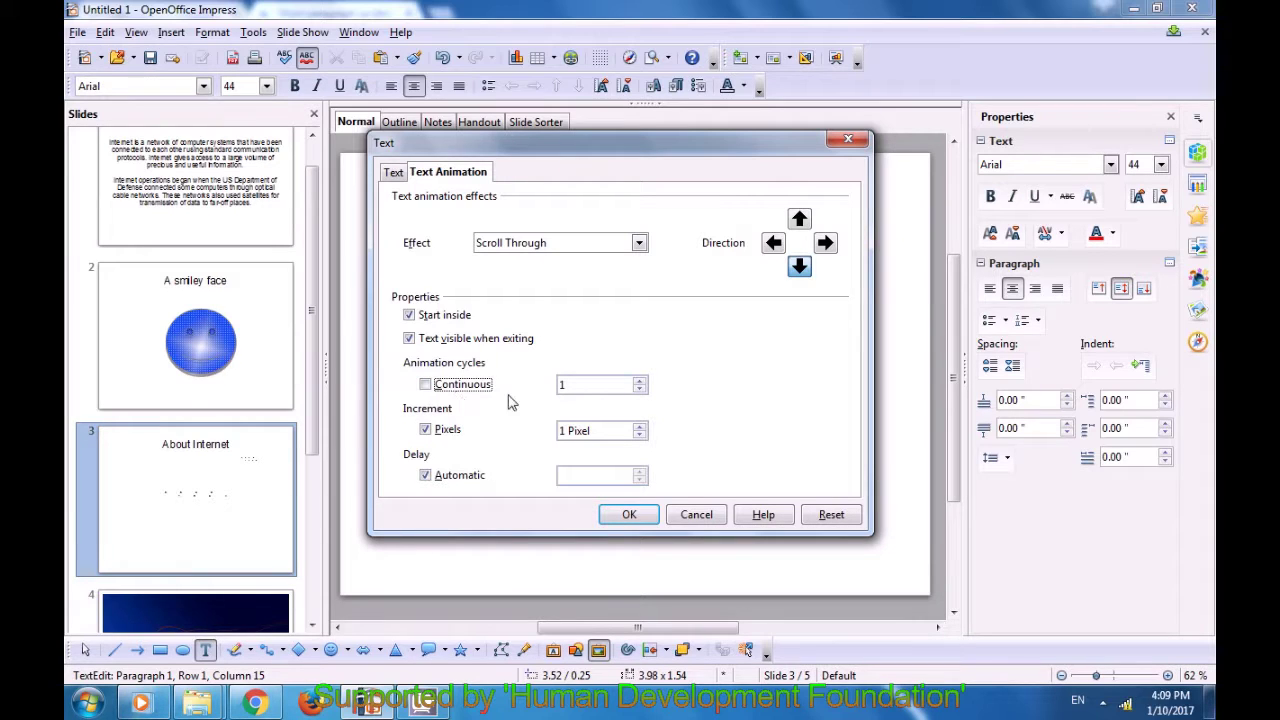
click(638, 385)
click(640, 382)
click(640, 382)
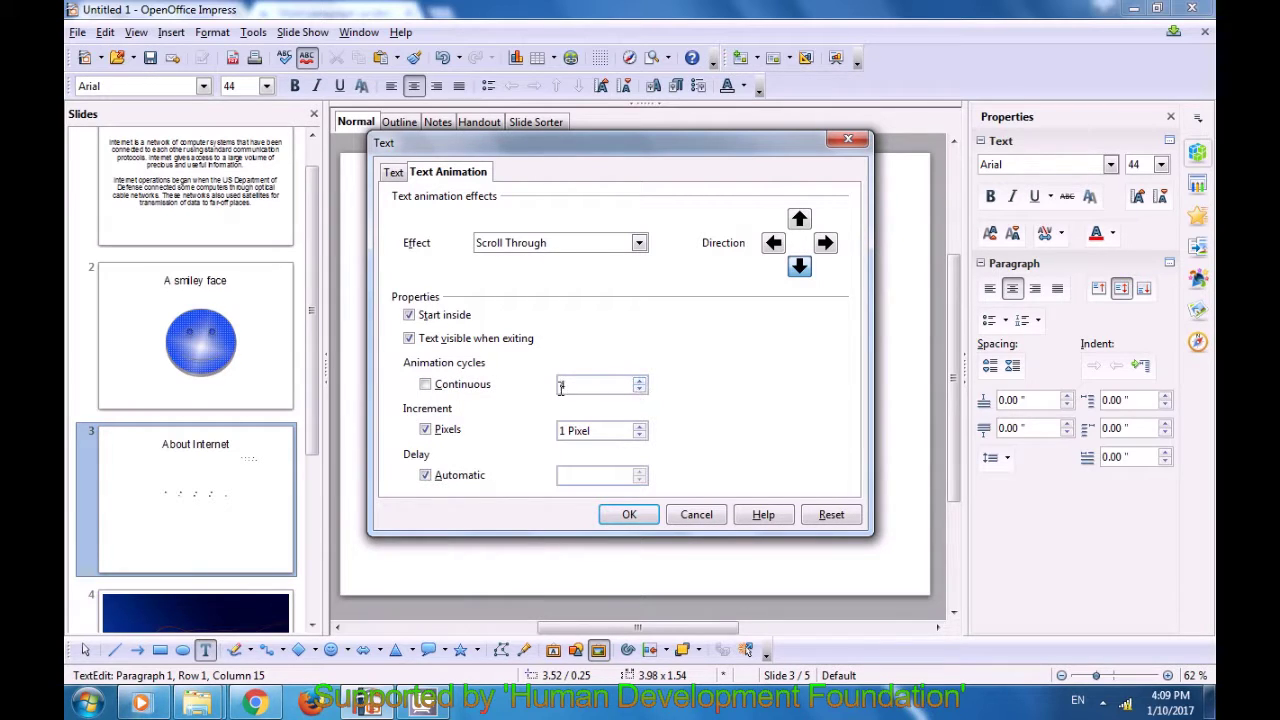
click(425, 385)
Try a 100 ms animation delay for the title and restore the Automatic delay.
click(425, 476)
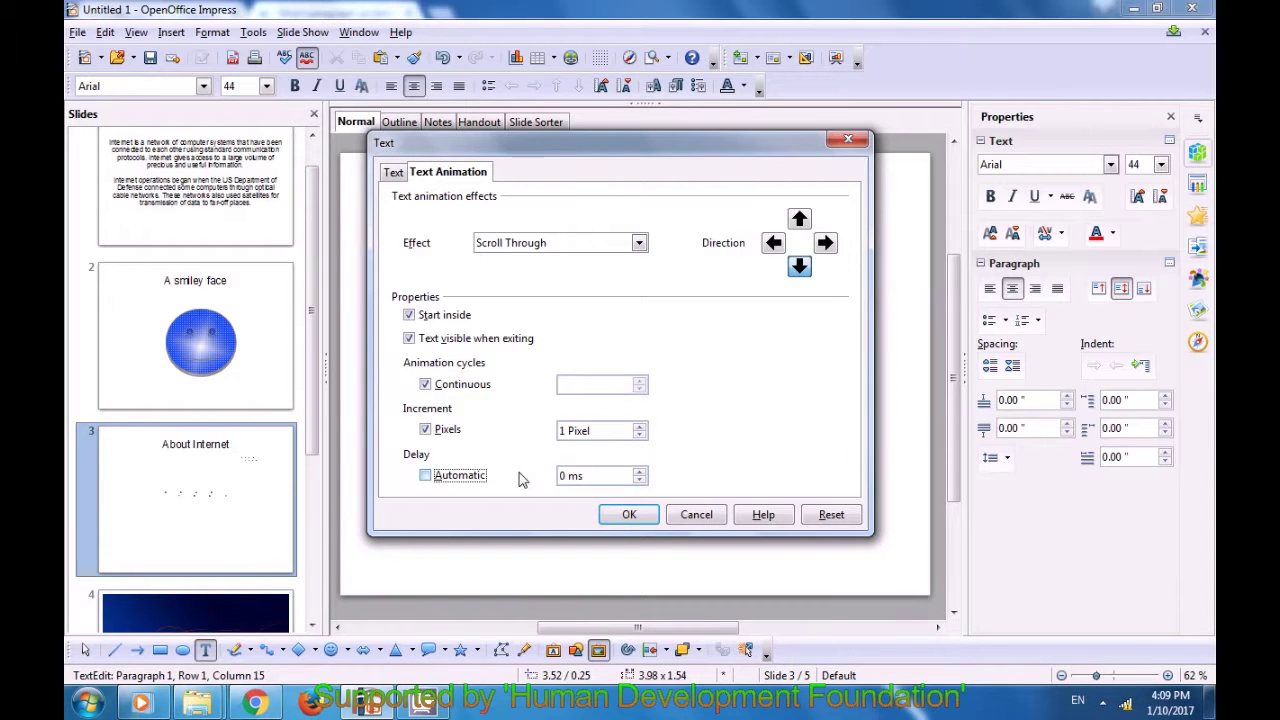
click(639, 473)
click(639, 472)
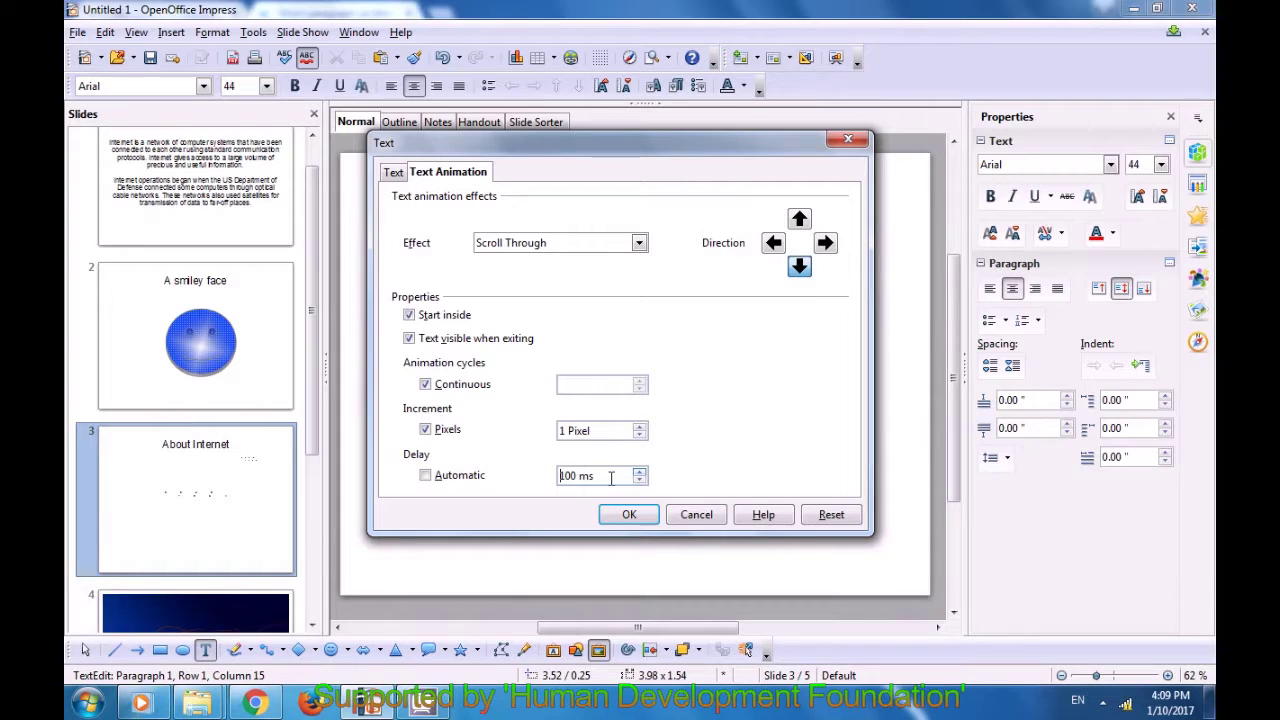
click(425, 476)
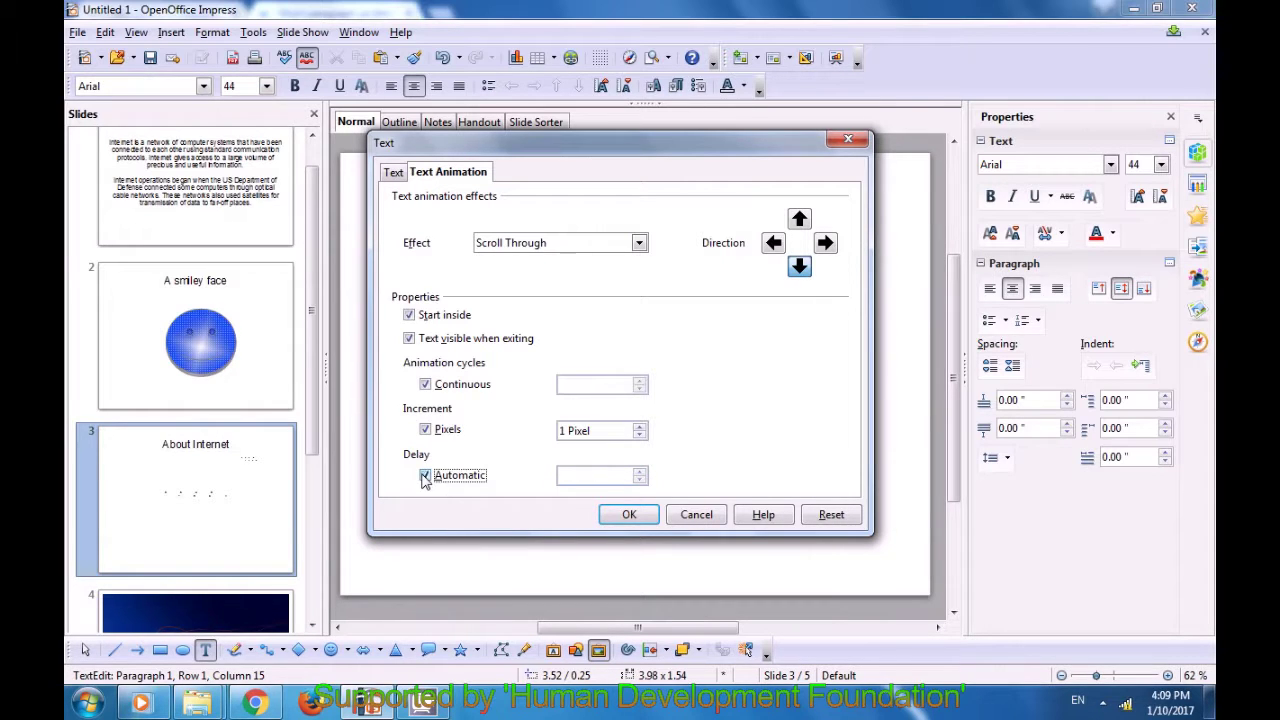
Apply the Scroll Through animation settings and deselect the title to preview the effect on the slide.
click(616, 516)
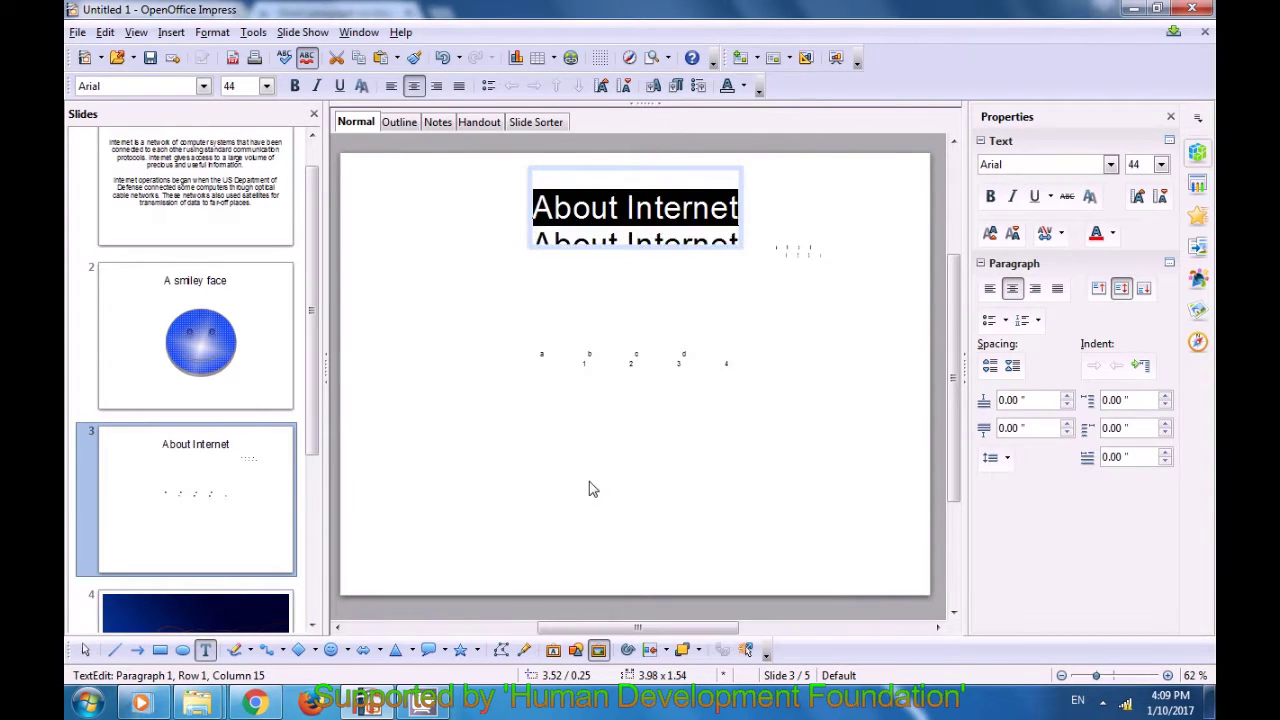
click(589, 487)
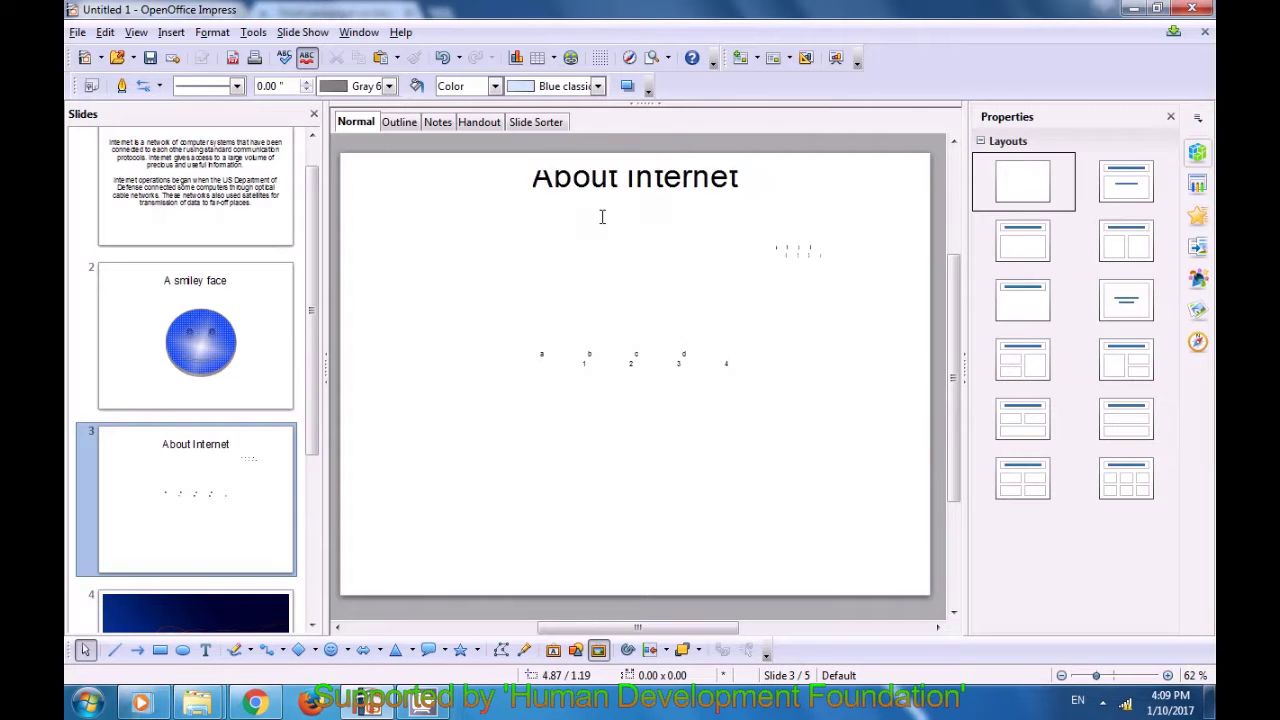
Change the "About Internet" title's text animation to Scroll Back and Forth with rightward direction and preview it on the slide.
click(607, 220)
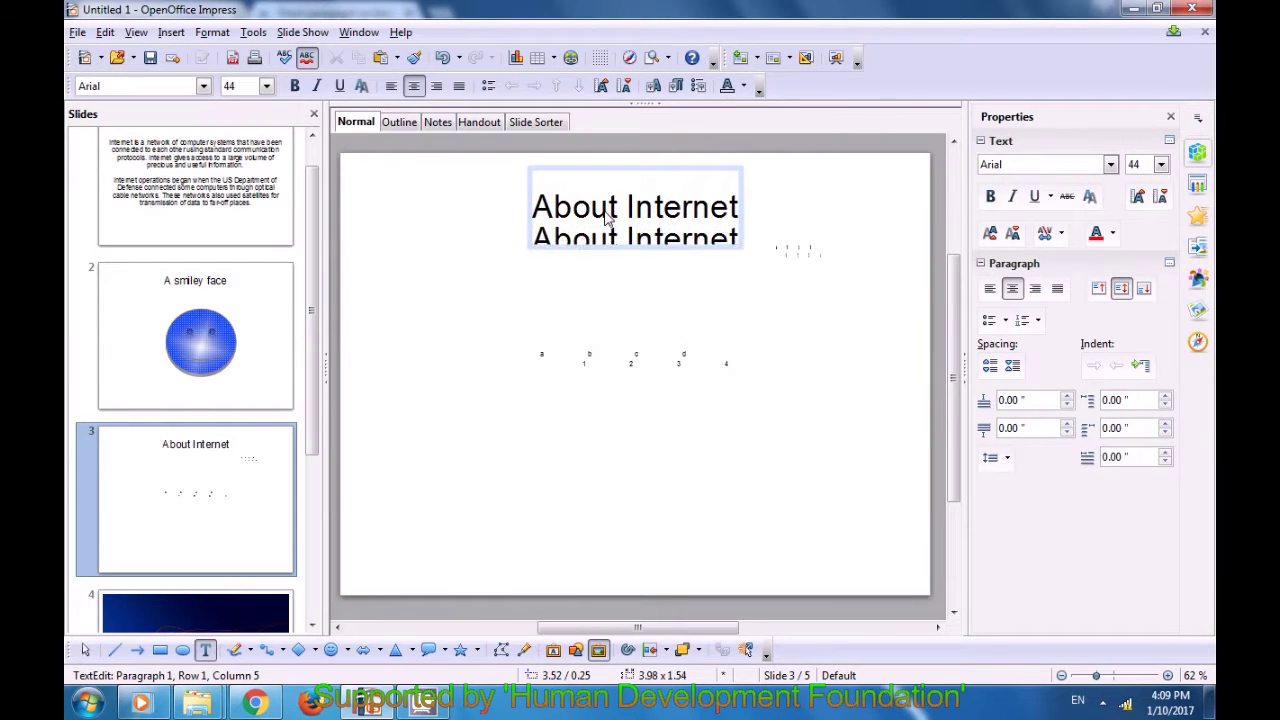
key(ctrl+a)
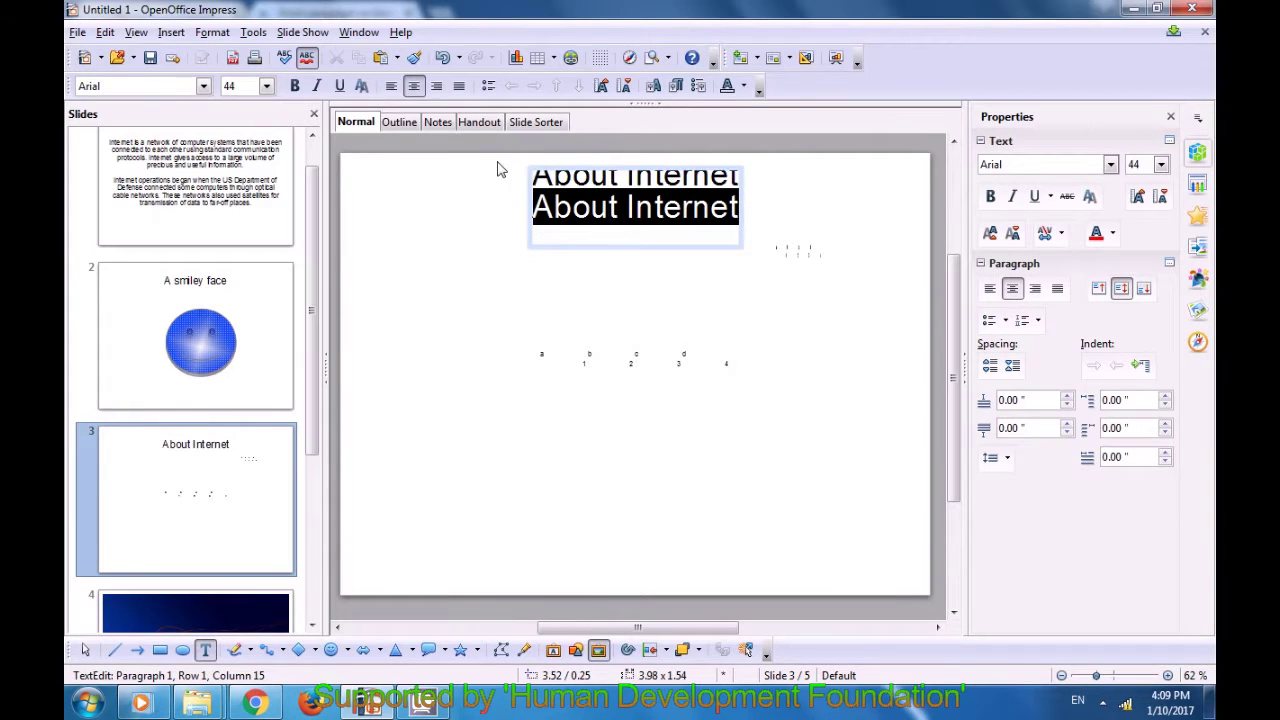
click(222, 33)
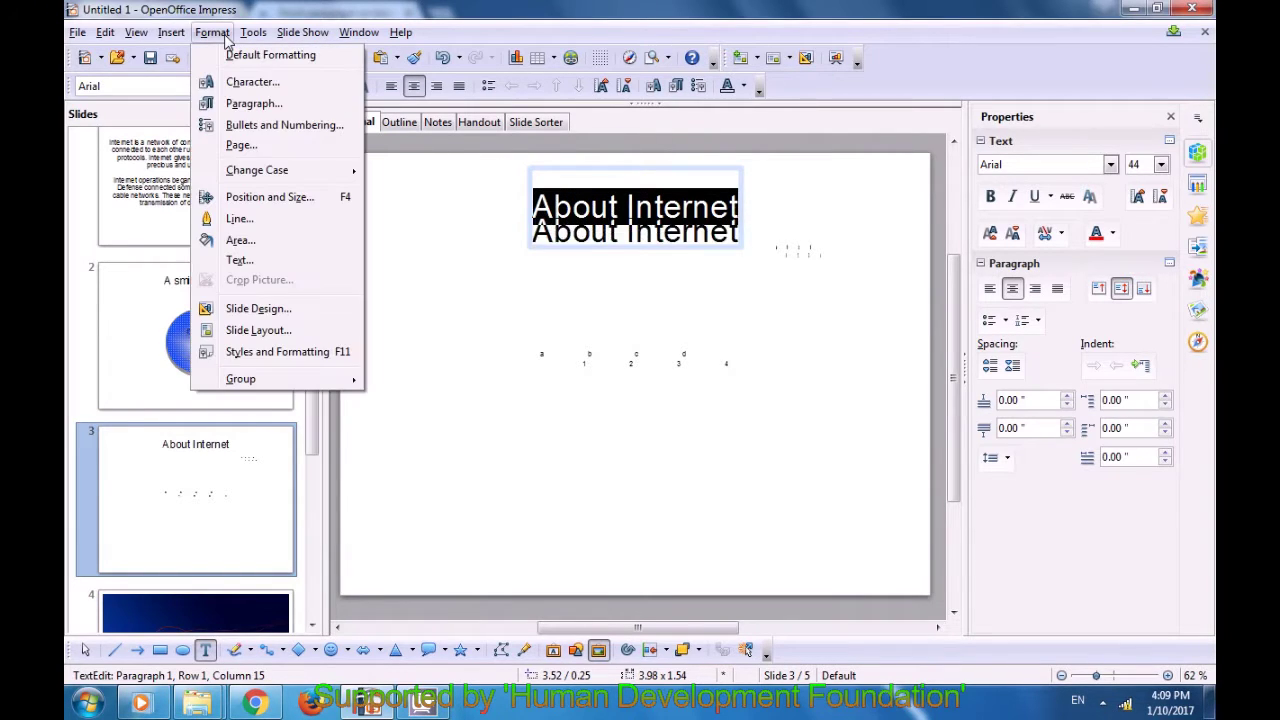
click(241, 259)
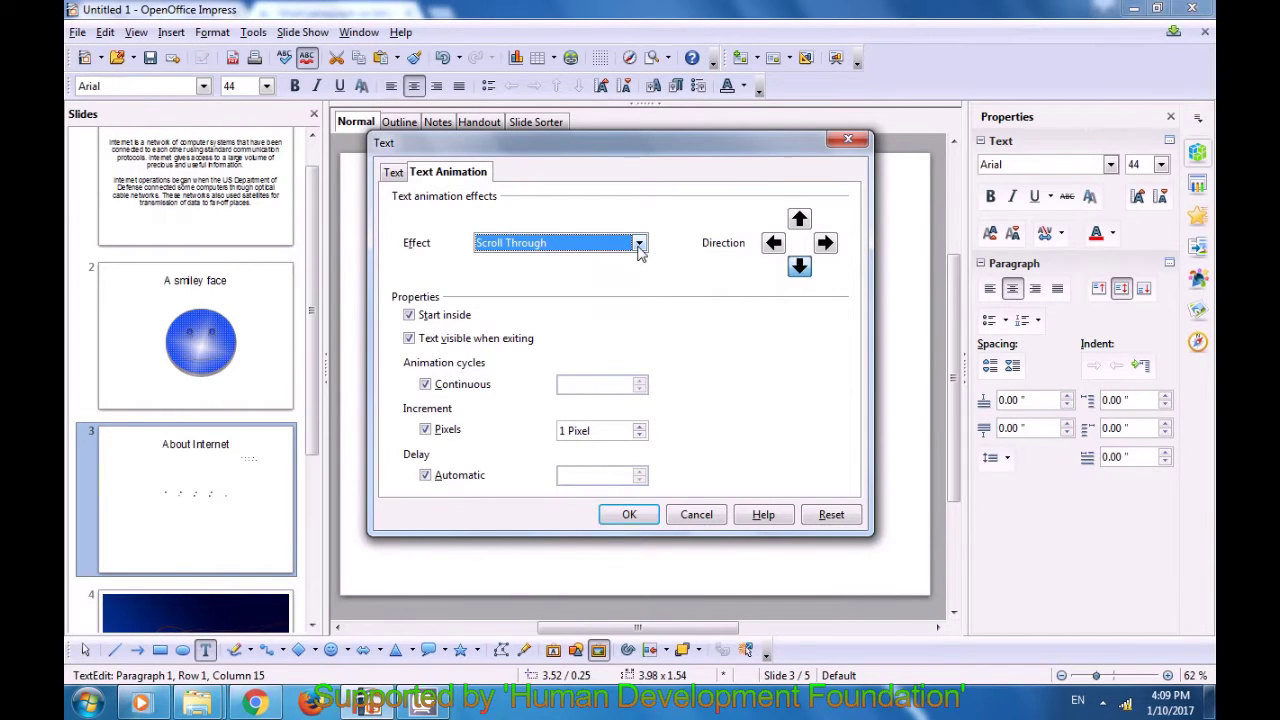
click(637, 244)
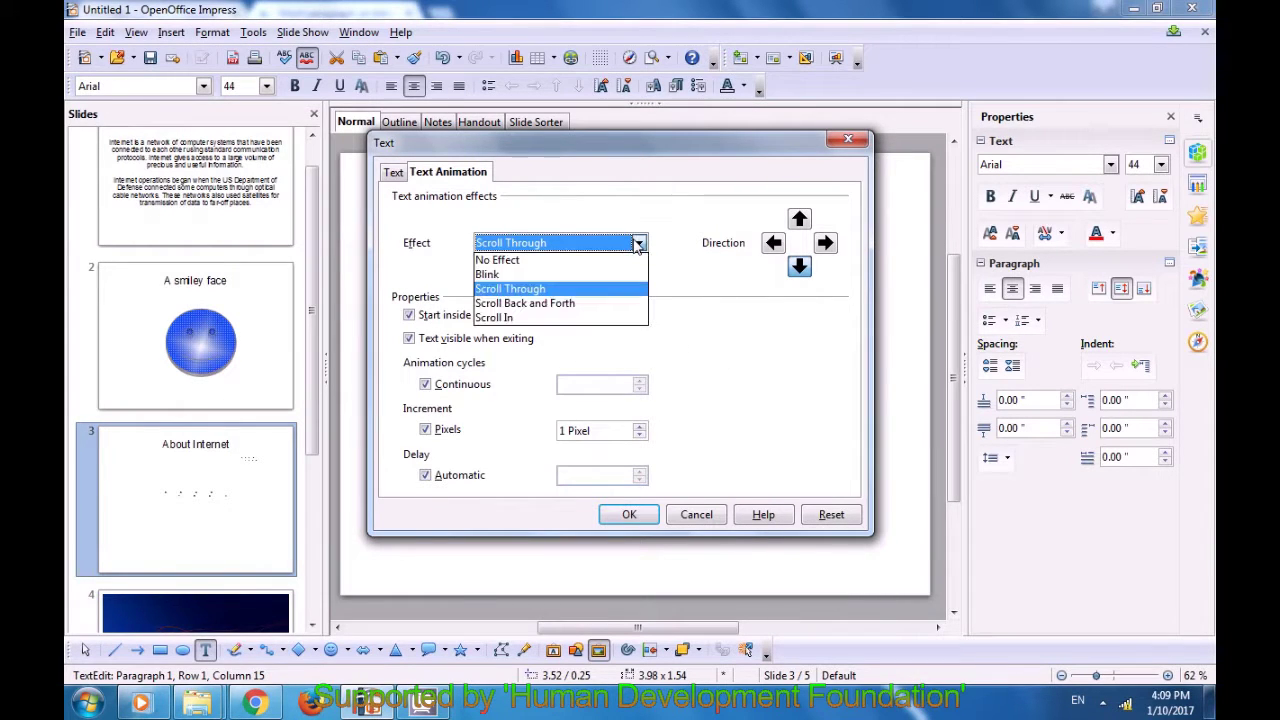
click(528, 304)
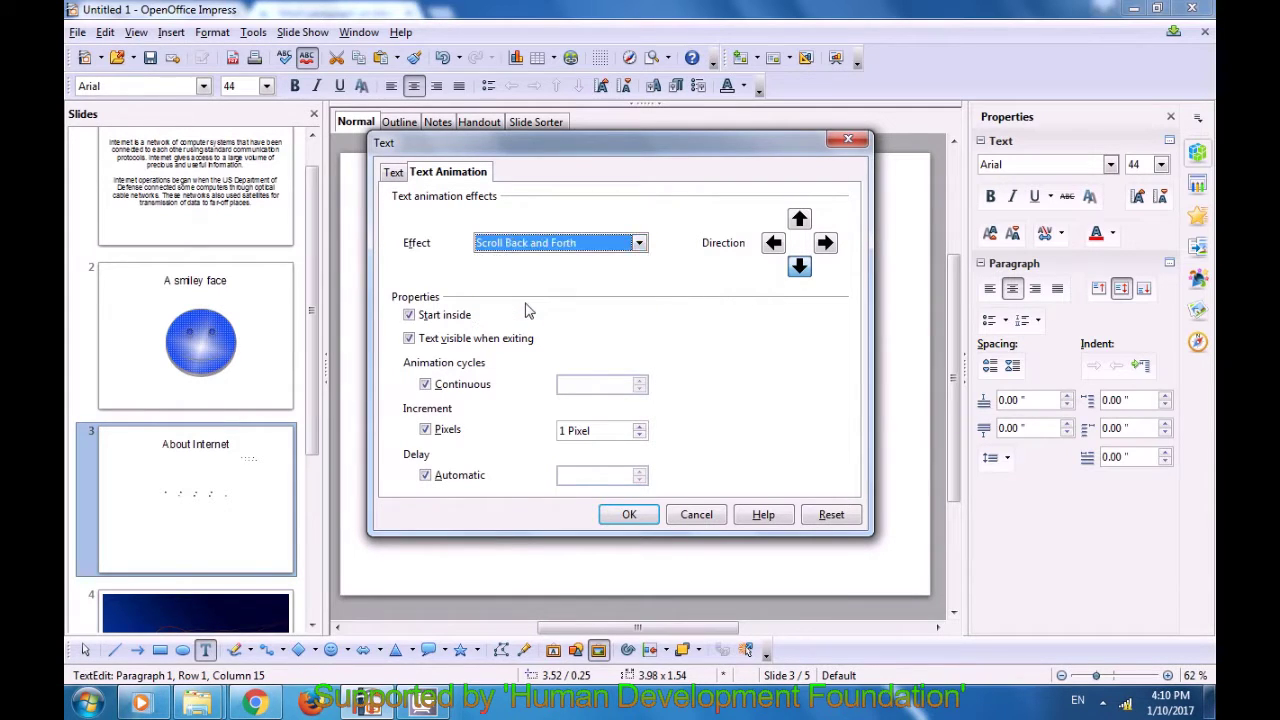
click(826, 250)
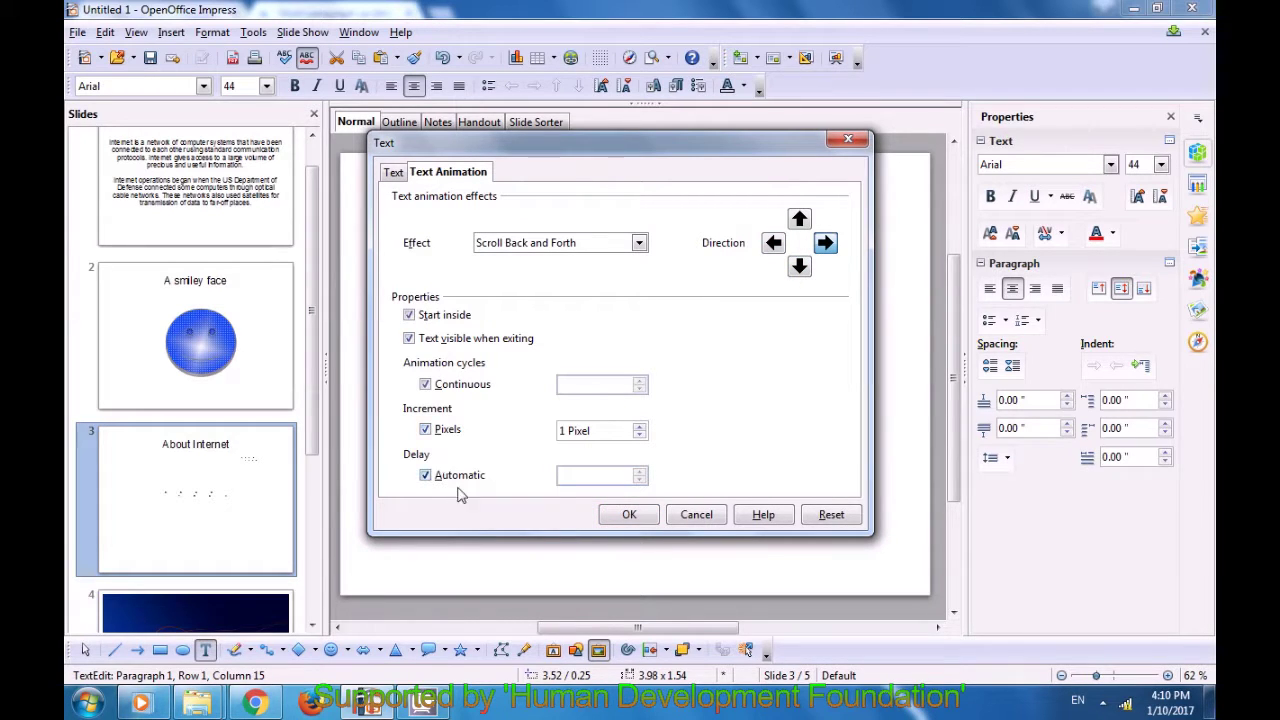
click(630, 515)
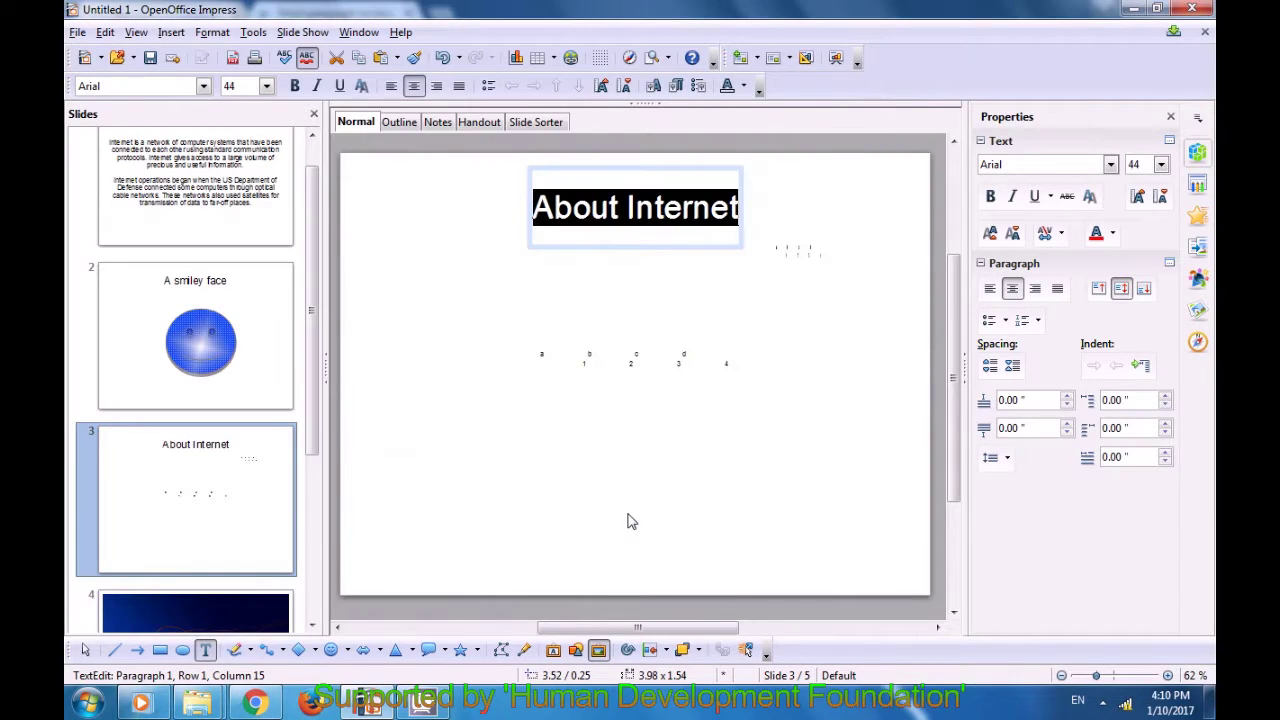
click(605, 295)
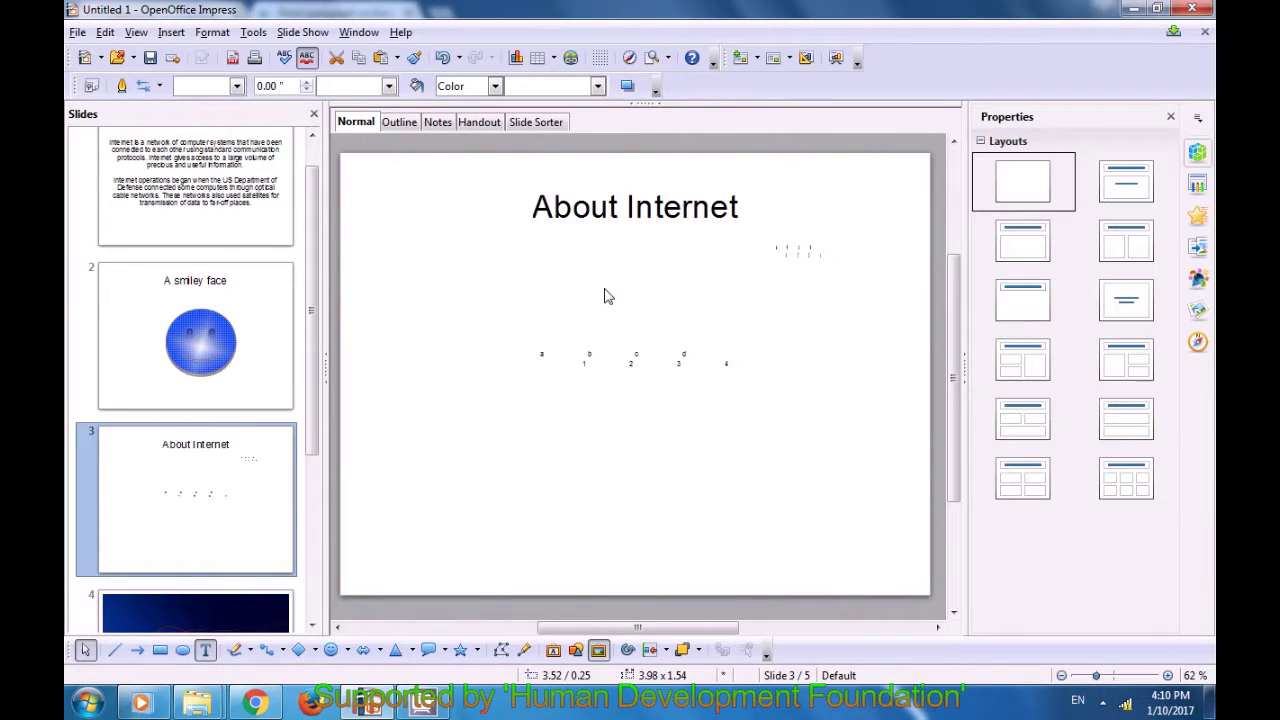
Change the "About Internet" title's text animation to Scroll In with leftward direction and preview it on the slide.
click(605, 210)
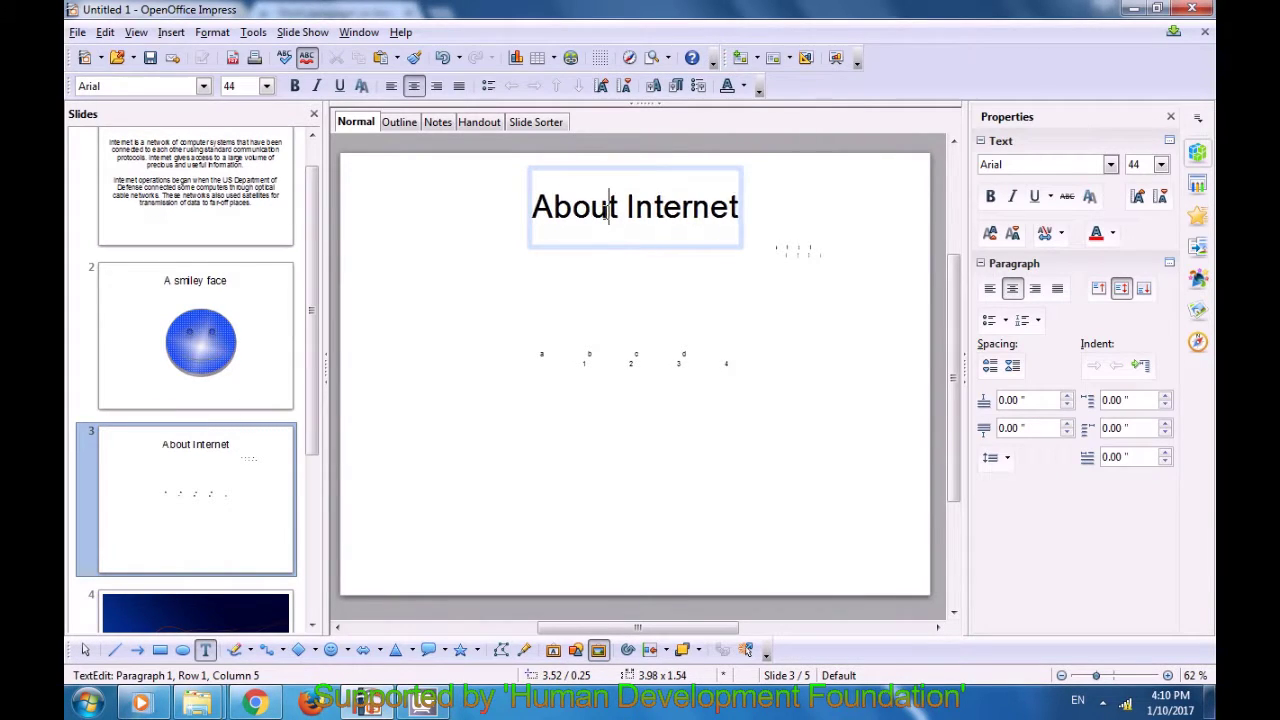
triple_click(605, 210)
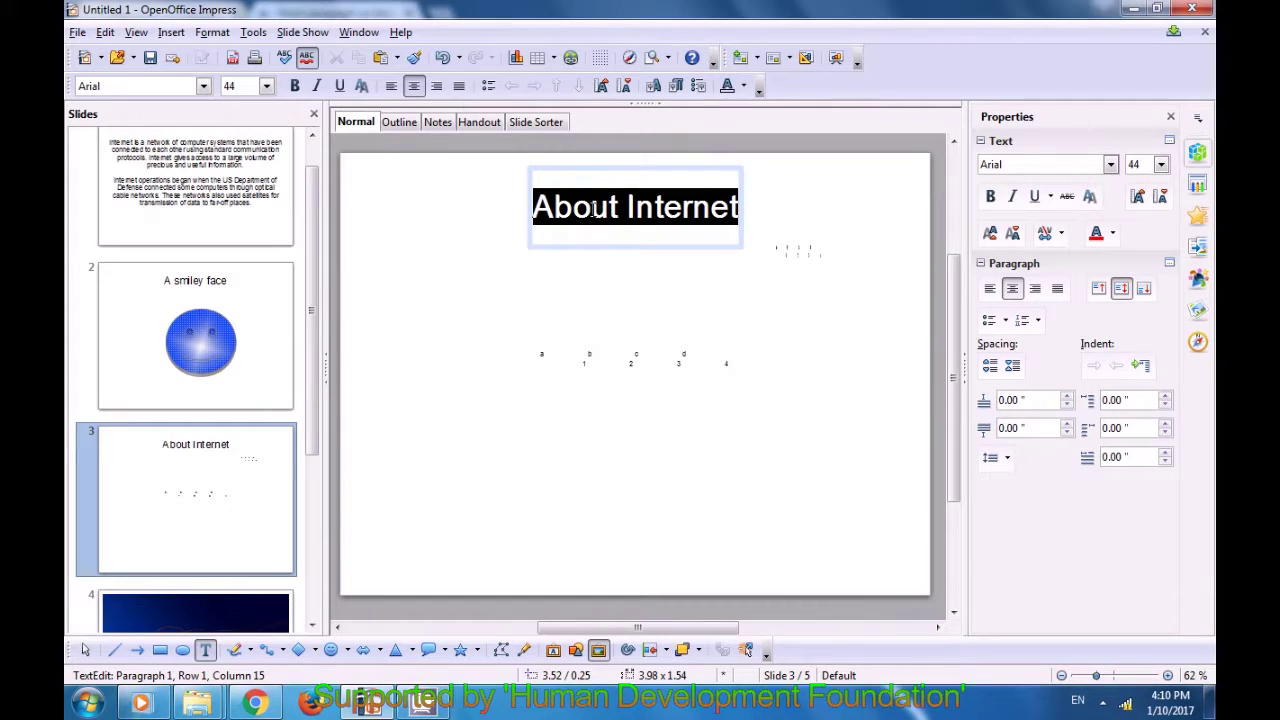
click(212, 32)
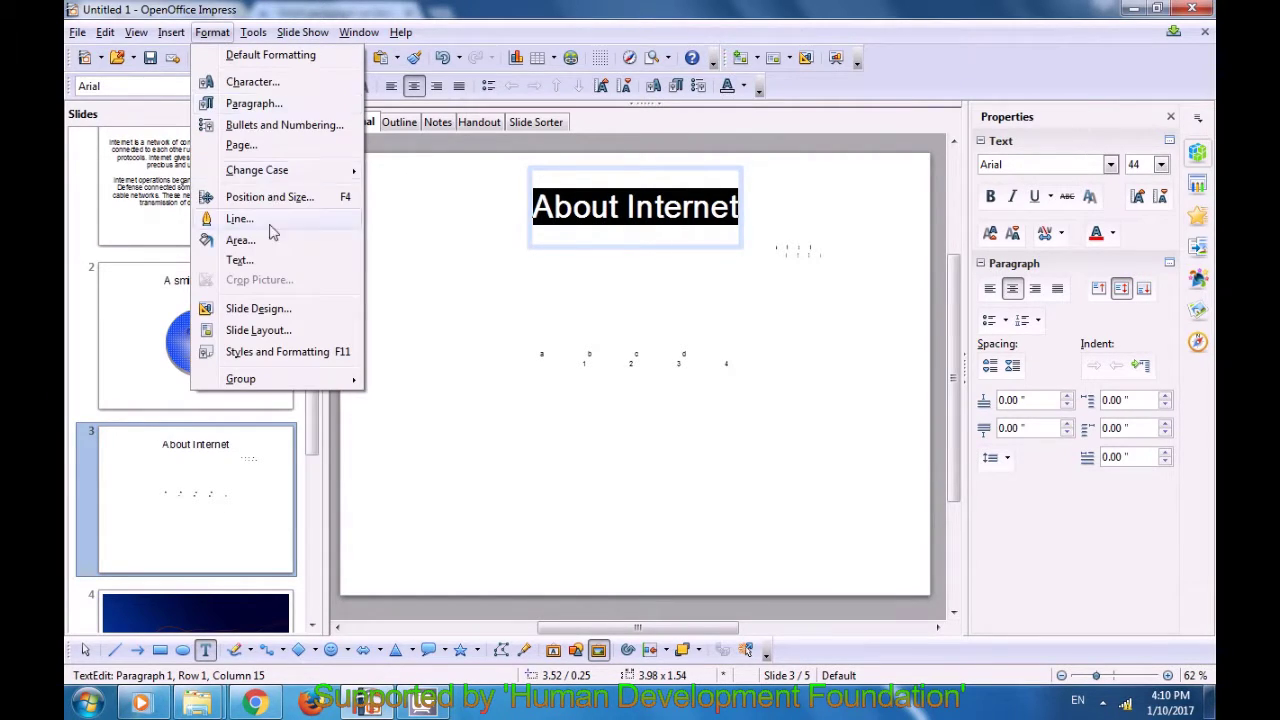
click(266, 262)
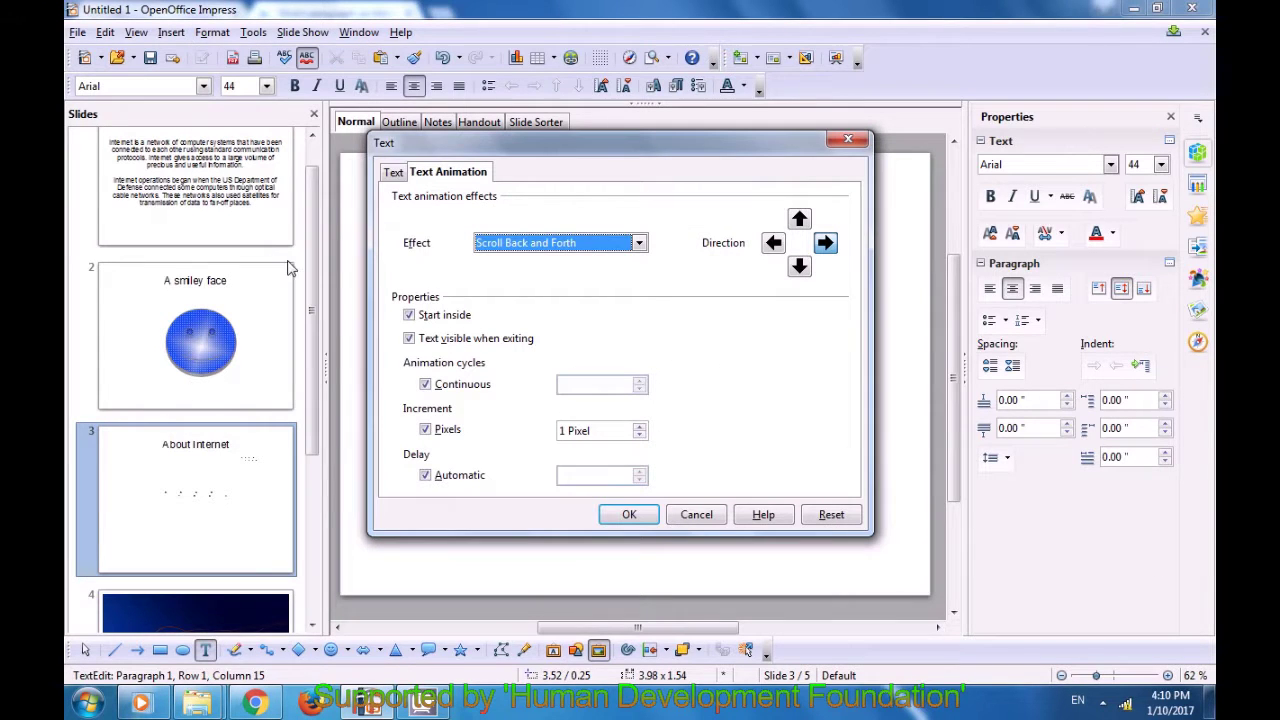
click(639, 243)
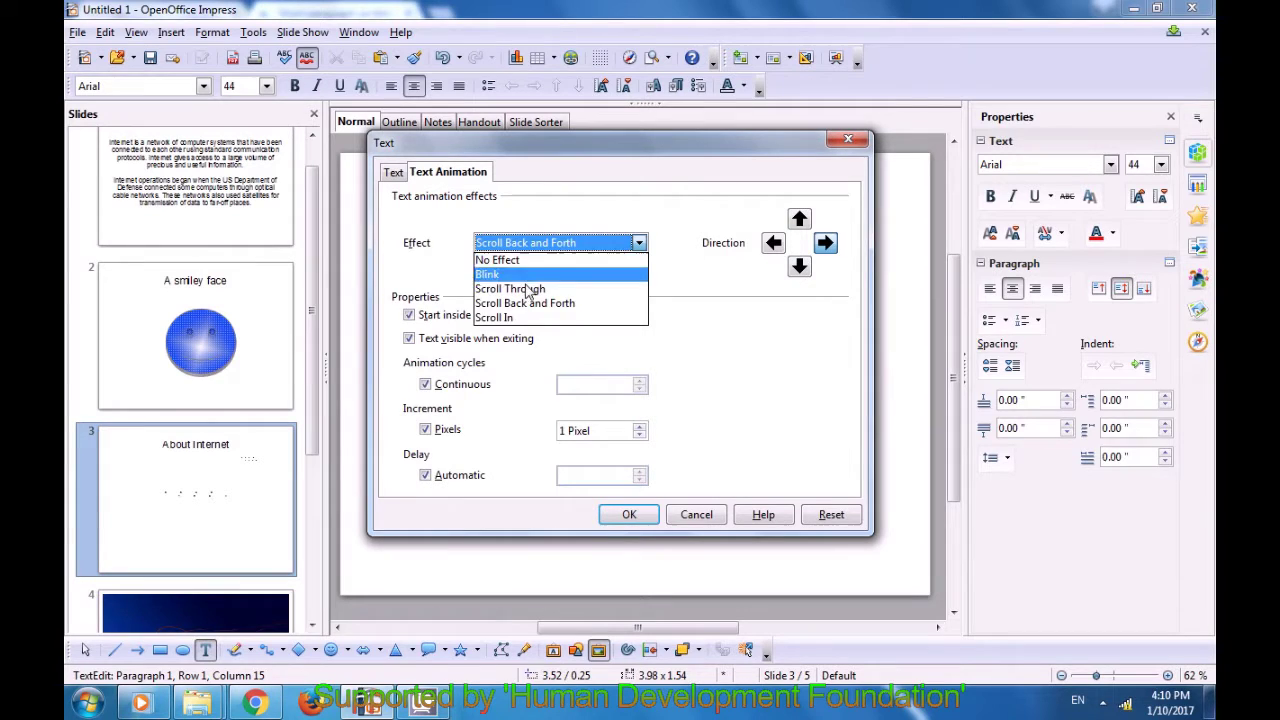
click(518, 318)
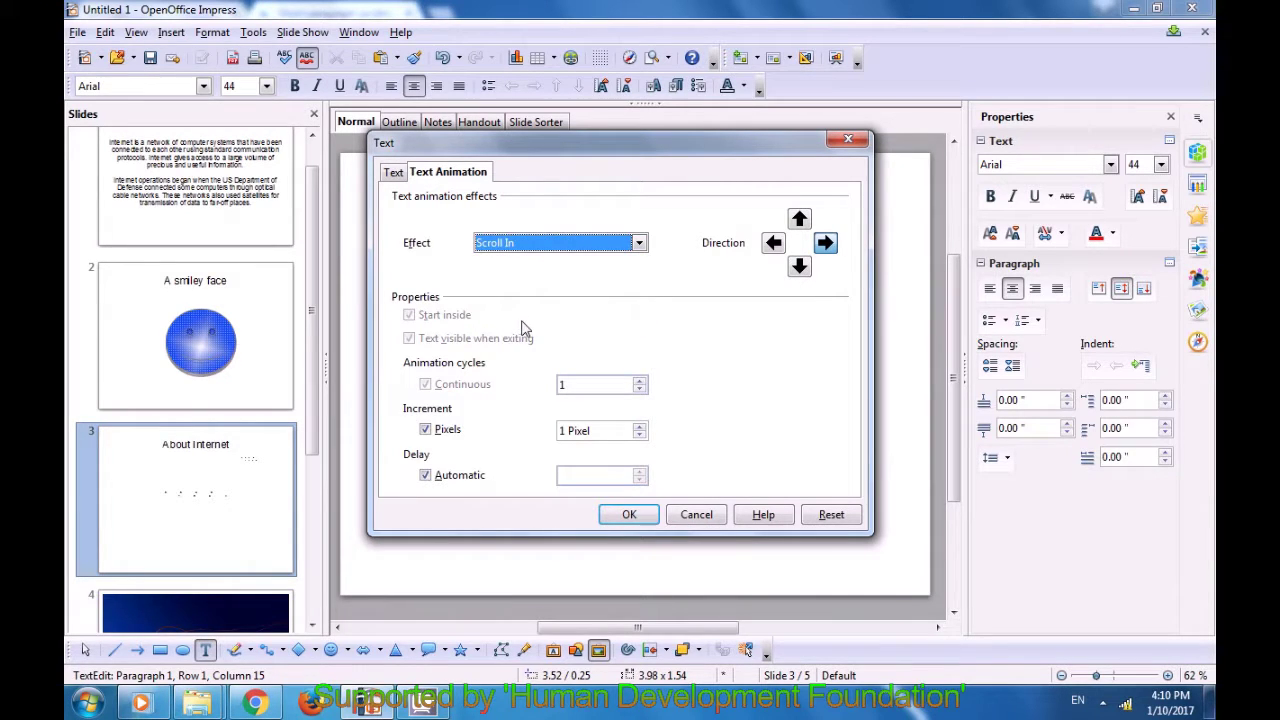
click(775, 243)
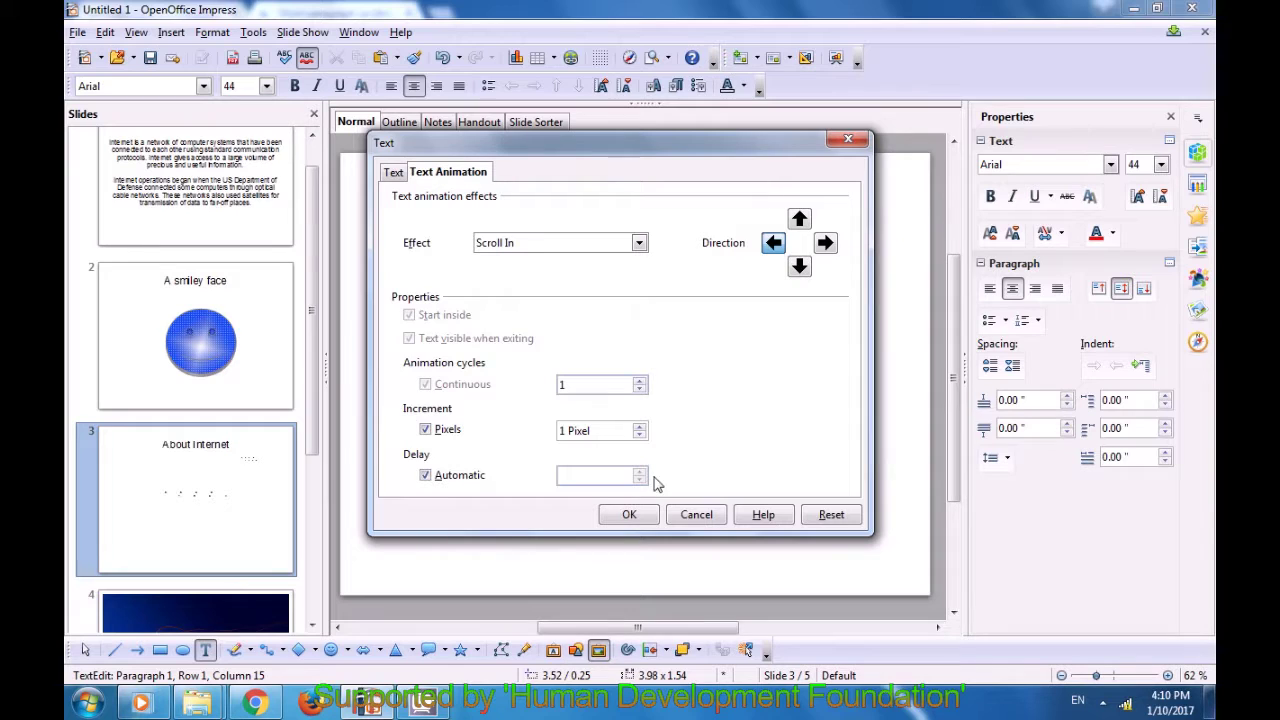
click(643, 519)
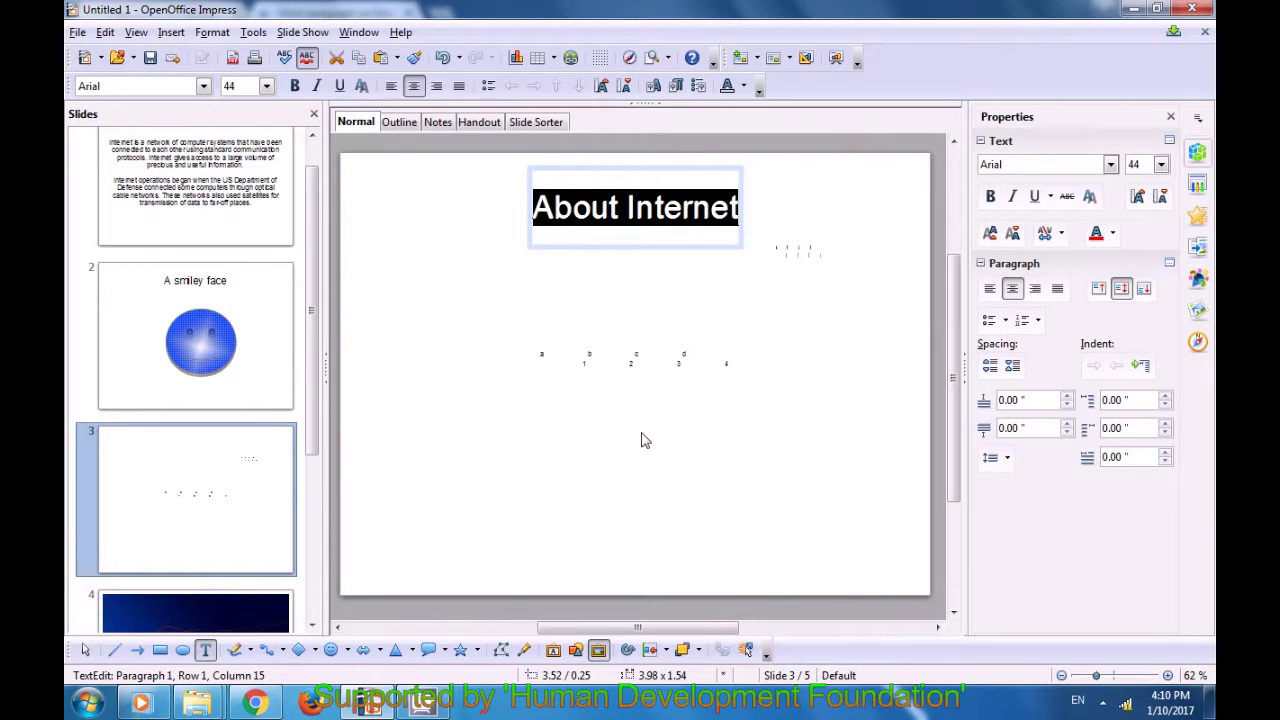
click(600, 285)
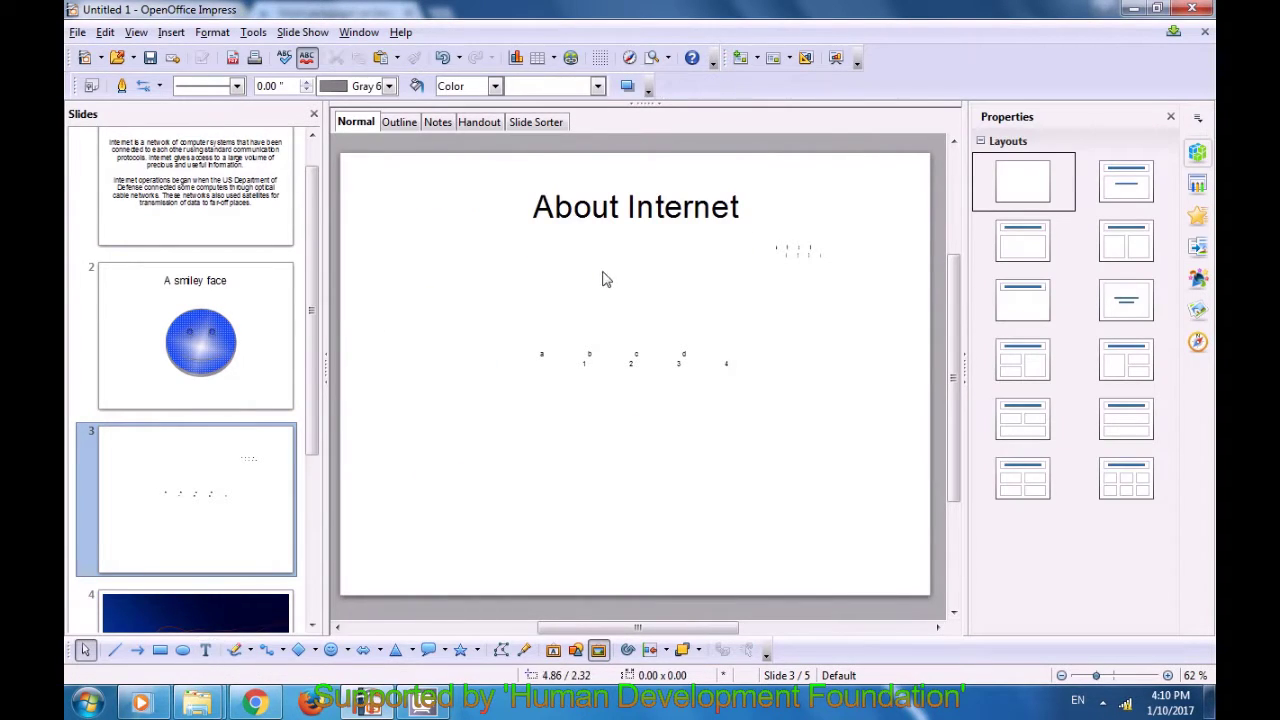
Change the "About Internet" title's Scroll In text animation to rightward direction and preview it on the slide.
click(597, 225)
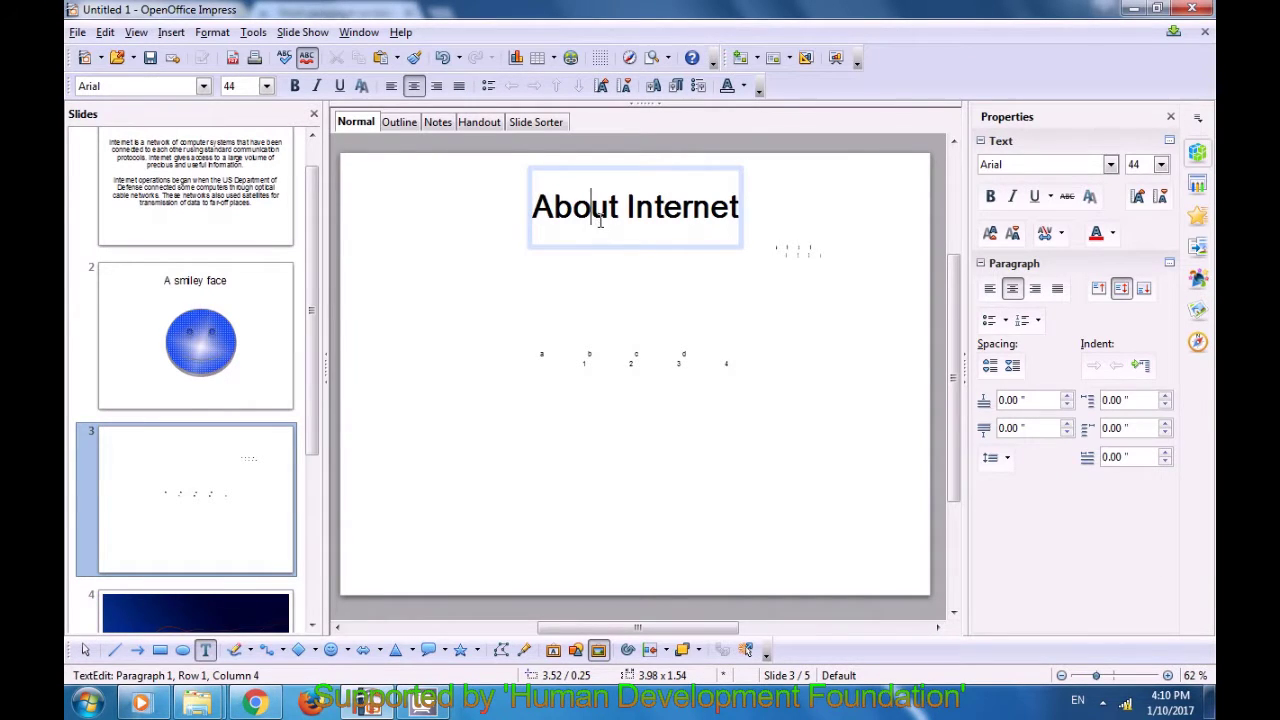
triple_click(600, 222)
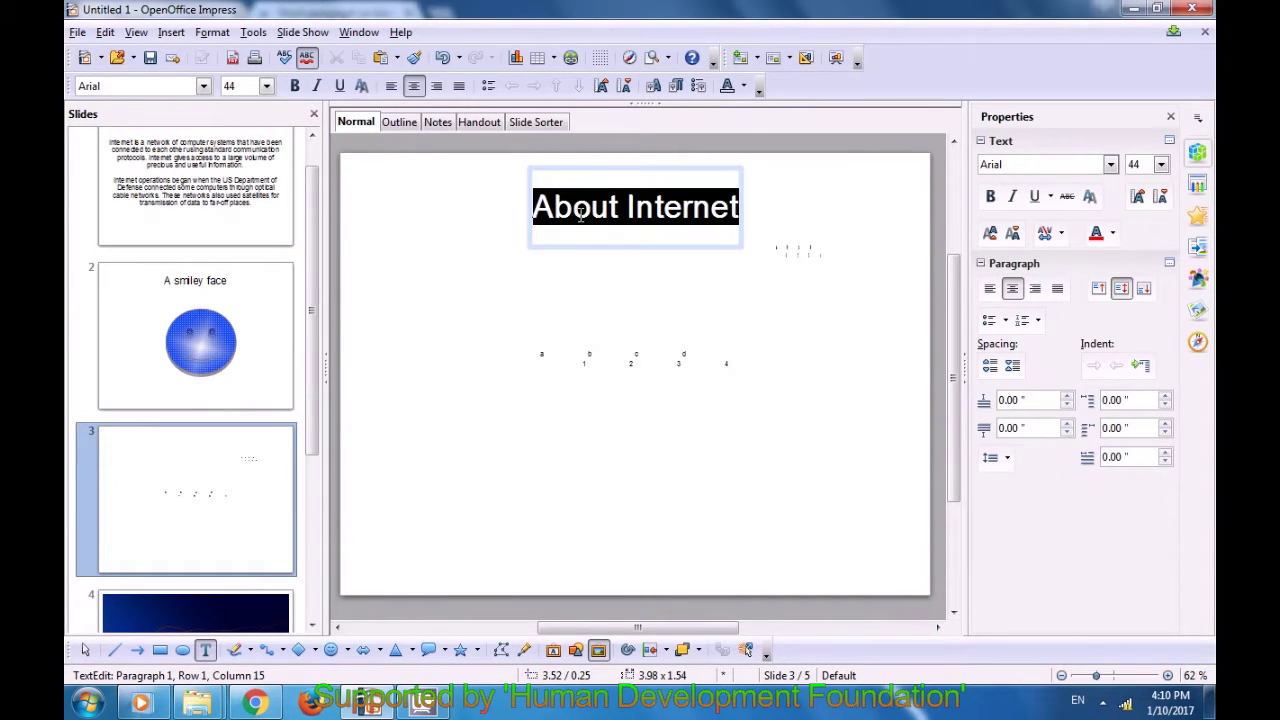
click(212, 33)
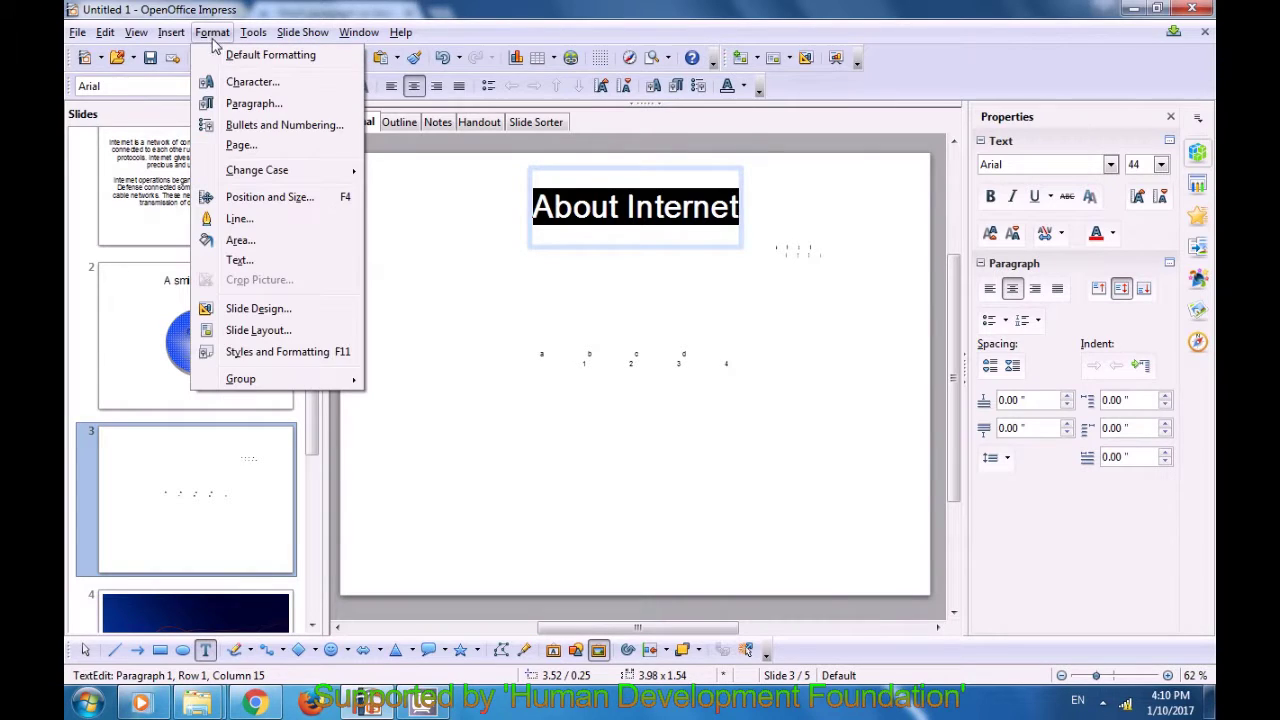
click(240, 261)
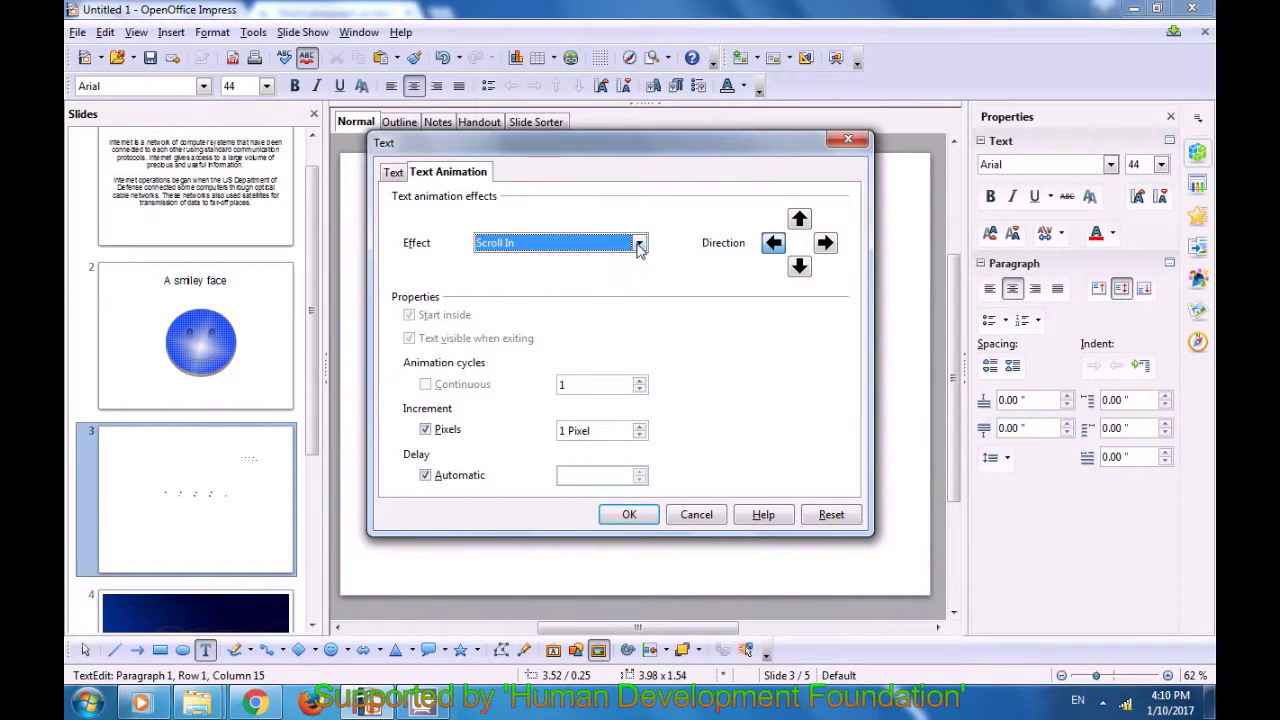
click(825, 243)
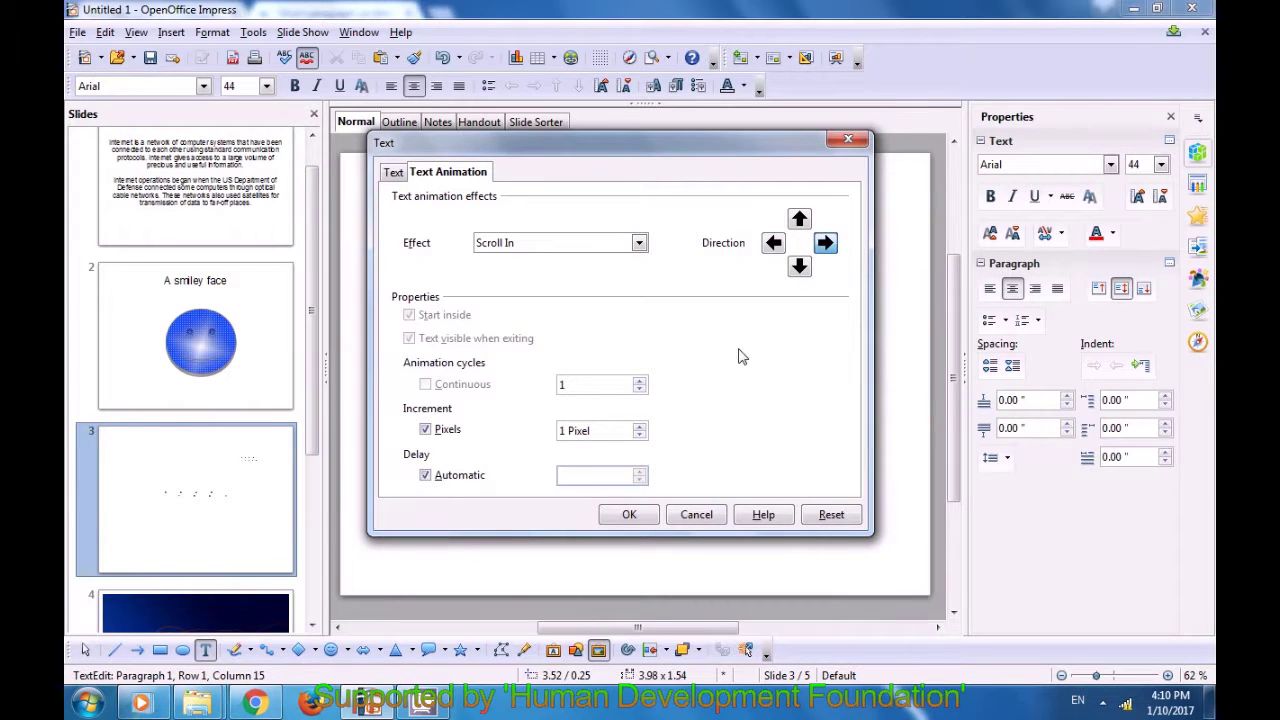
click(639, 243)
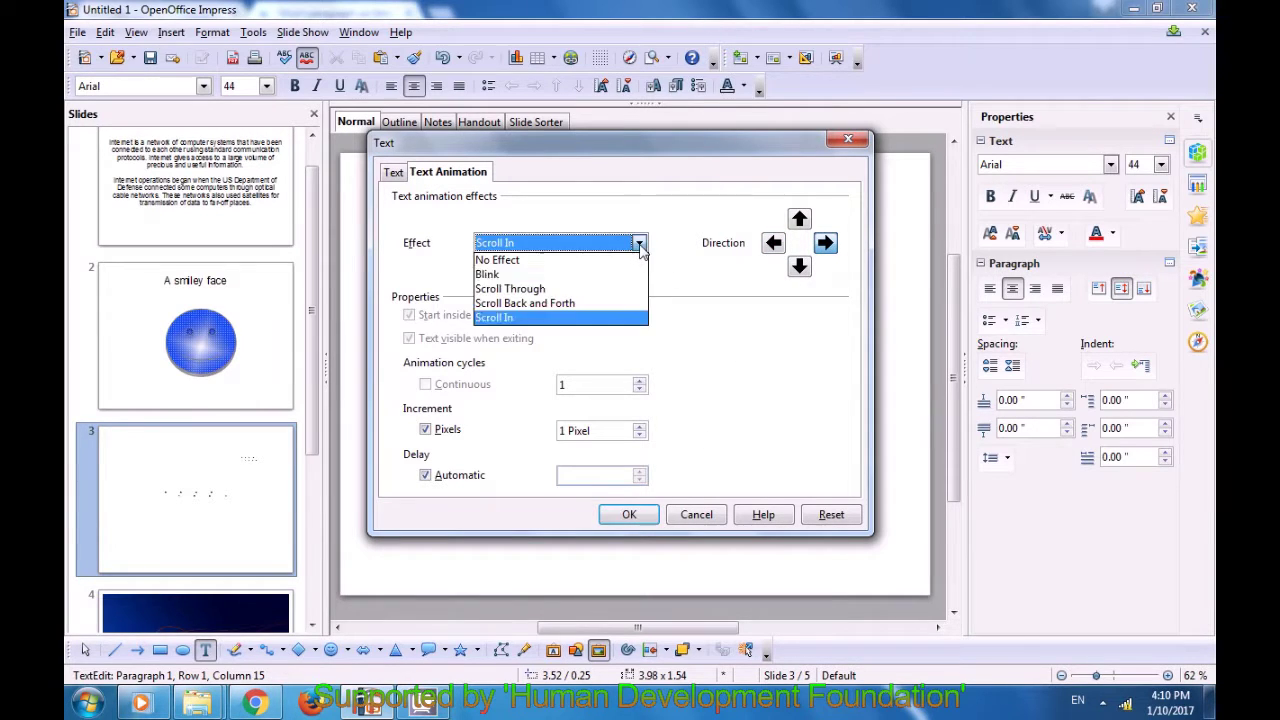
click(608, 317)
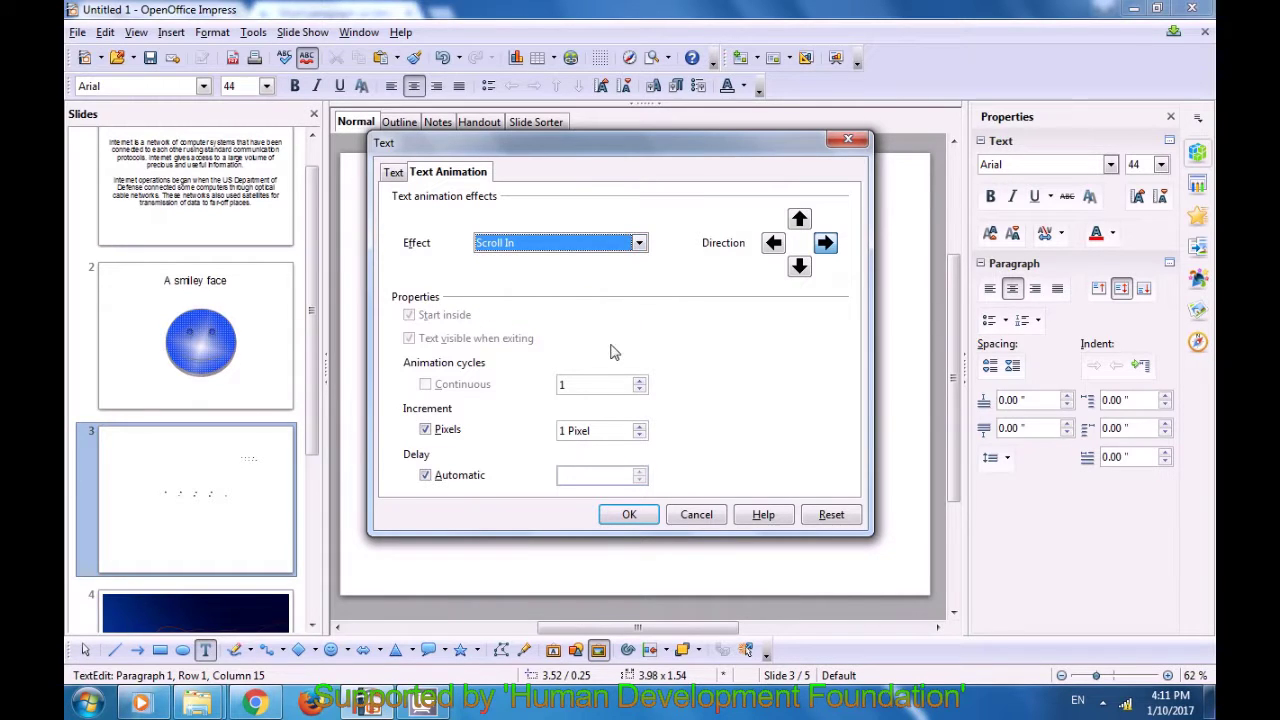
click(630, 515)
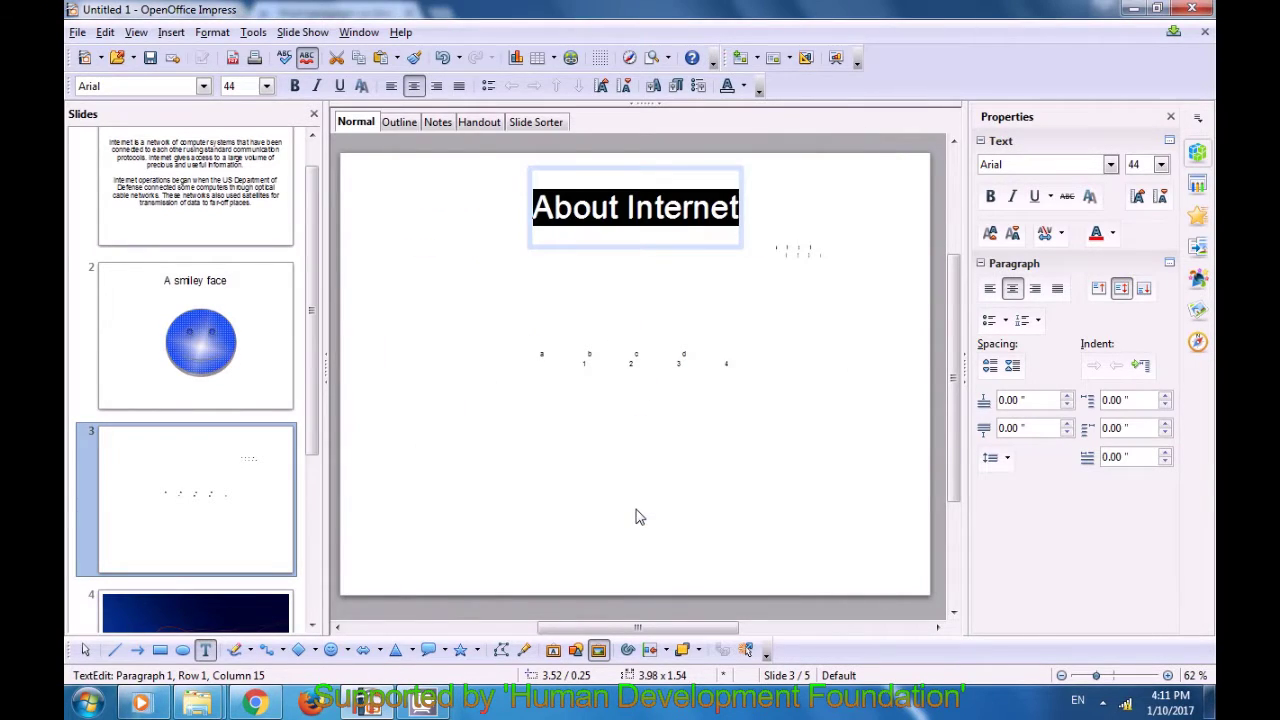
click(614, 241)
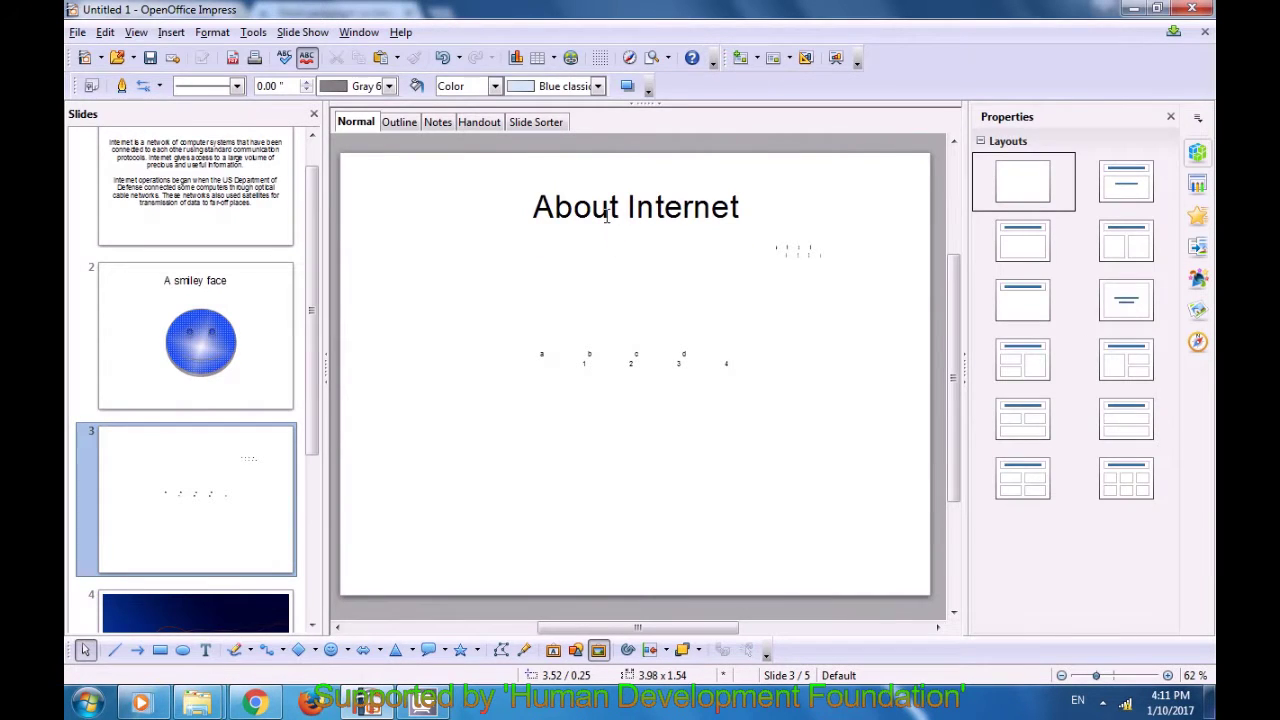
click(608, 207)
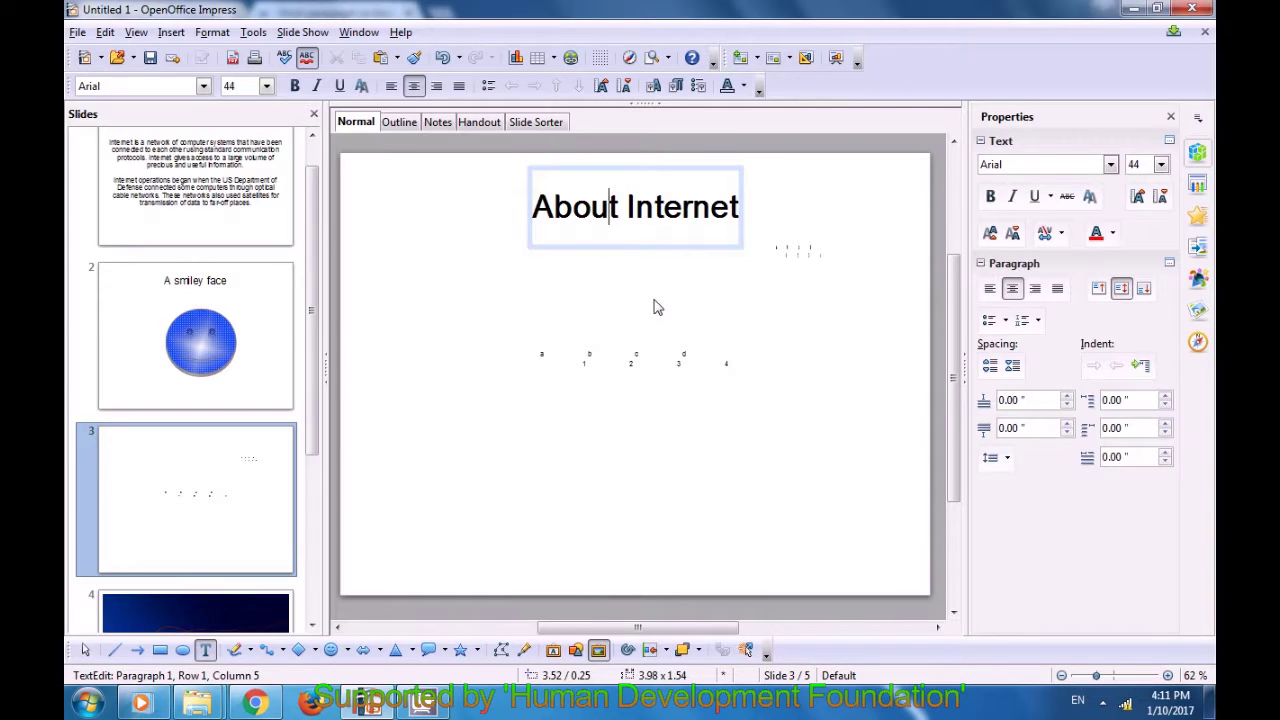
click(657, 308)
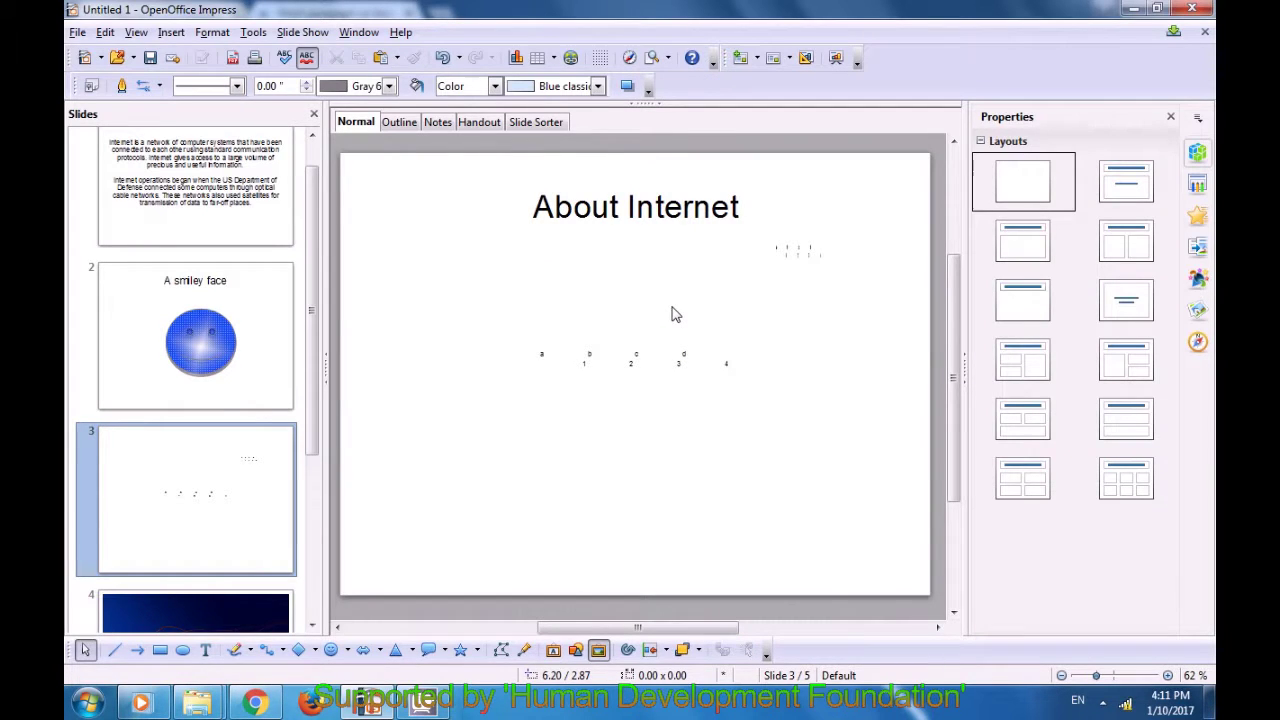
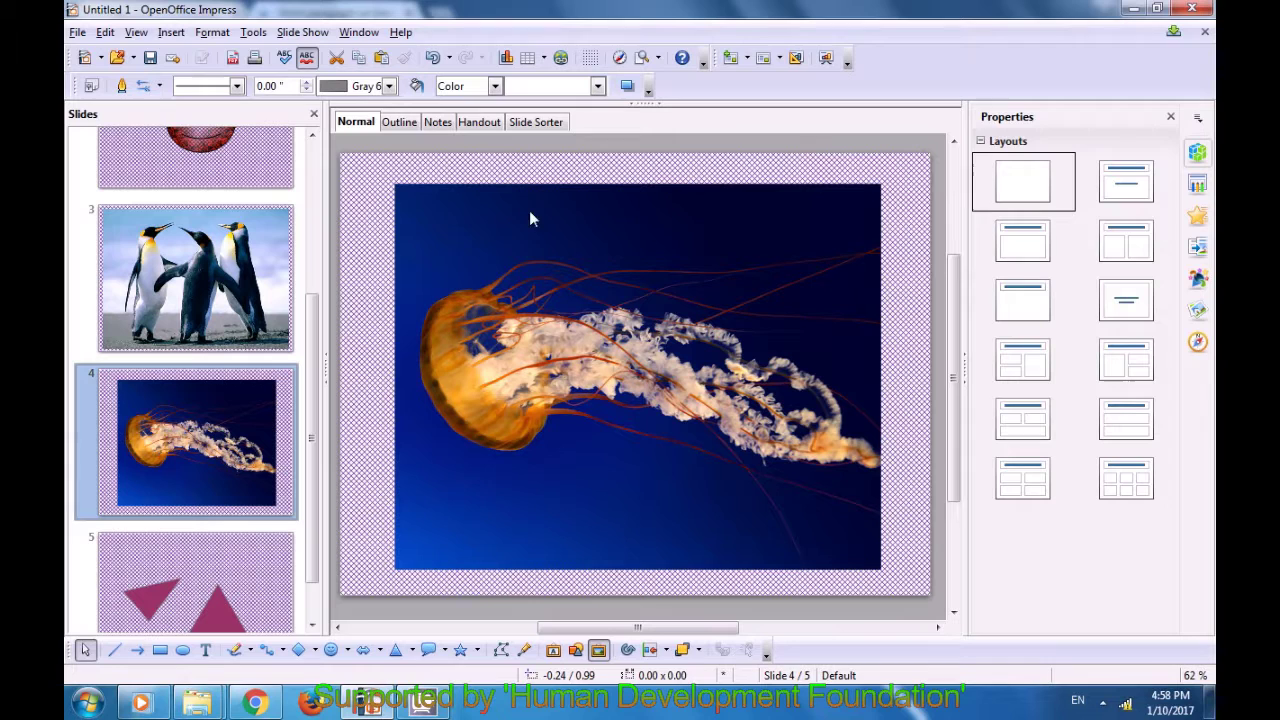
Open the Color Replacer and sample the dark navy in the jellyfish picture's upper-right background as the first source color.
click(250, 35)
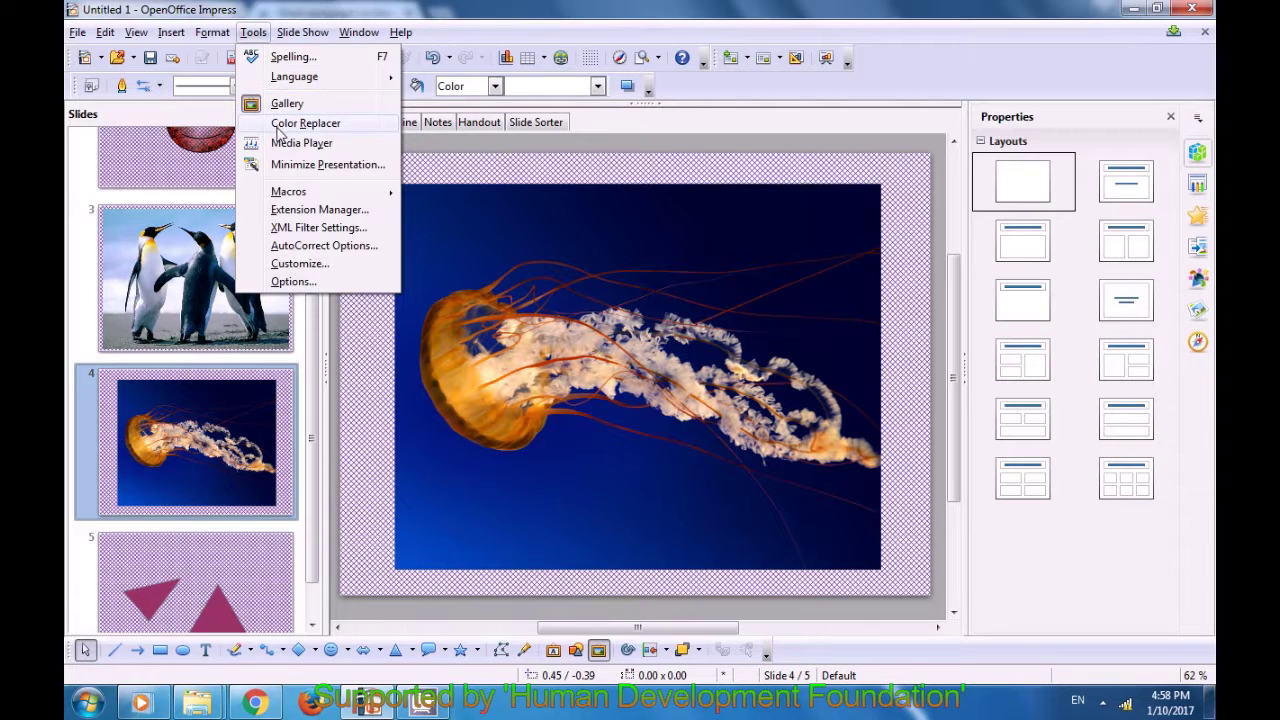
click(280, 124)
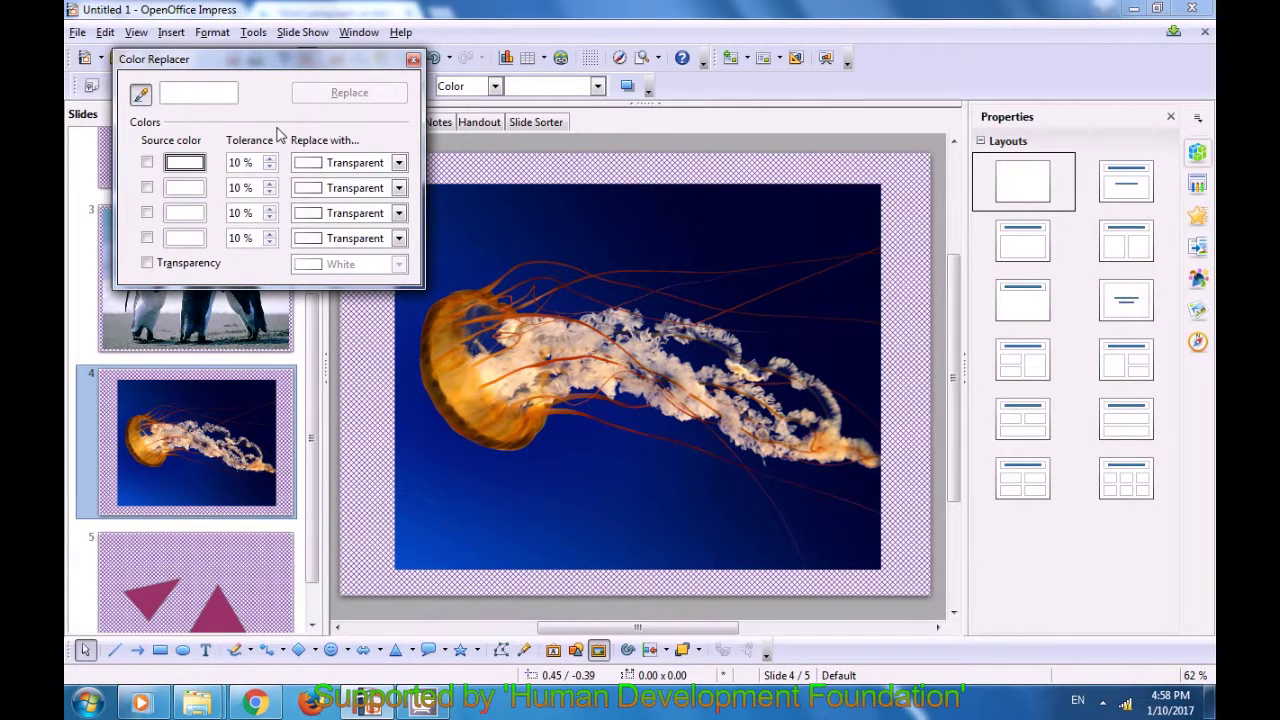
click(140, 94)
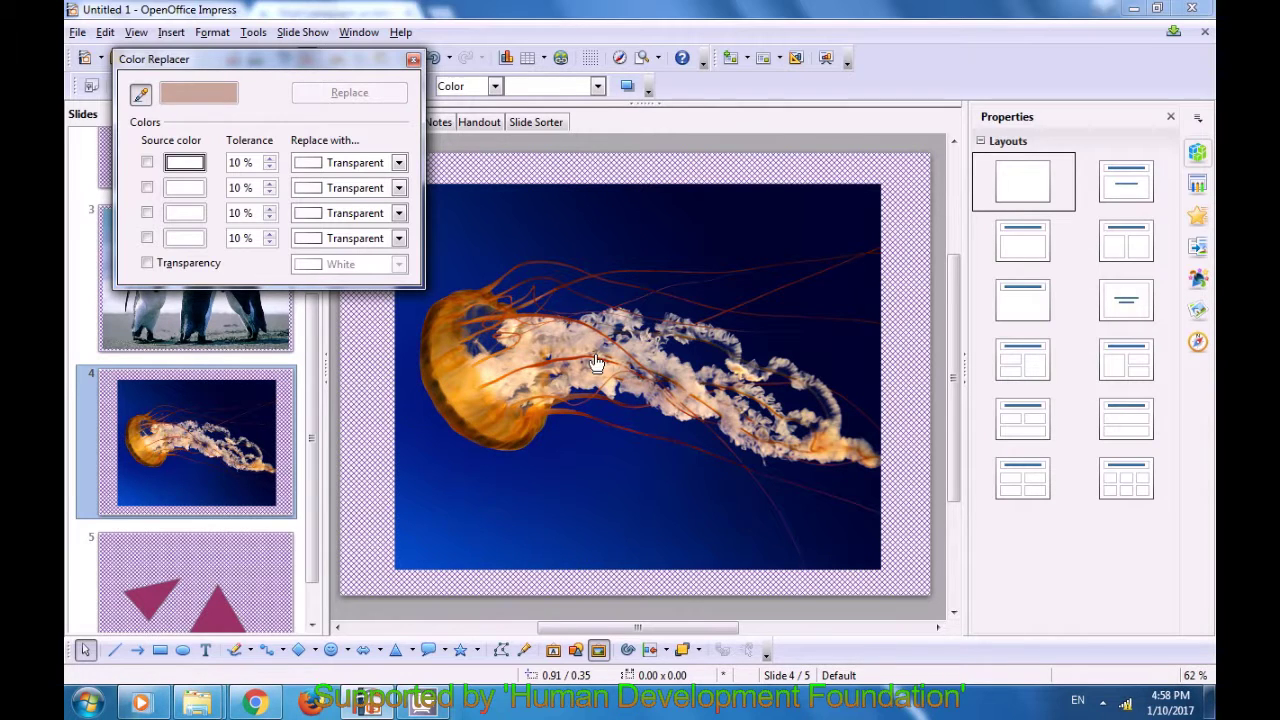
click(833, 218)
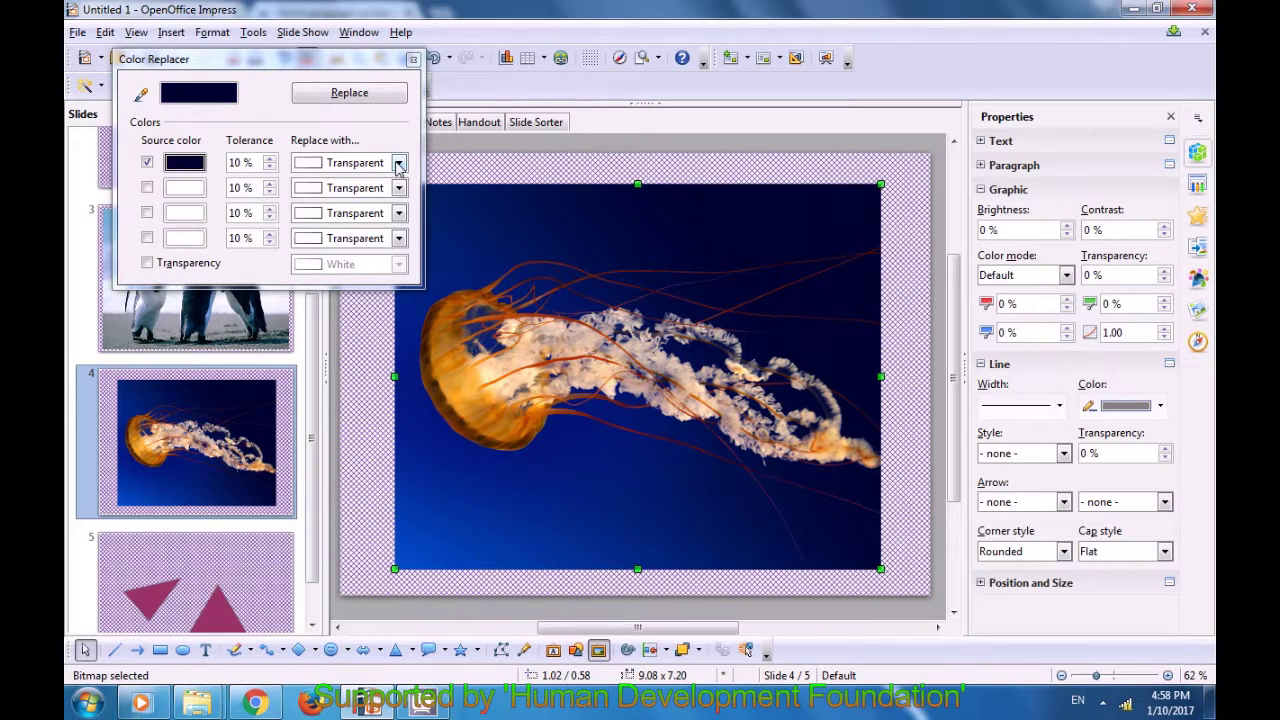
Replace the sampled dark navy with Red 3 in the jellyfish picture.
click(398, 163)
scroll(368, 280, down, 12)
scroll(365, 305, down, 2)
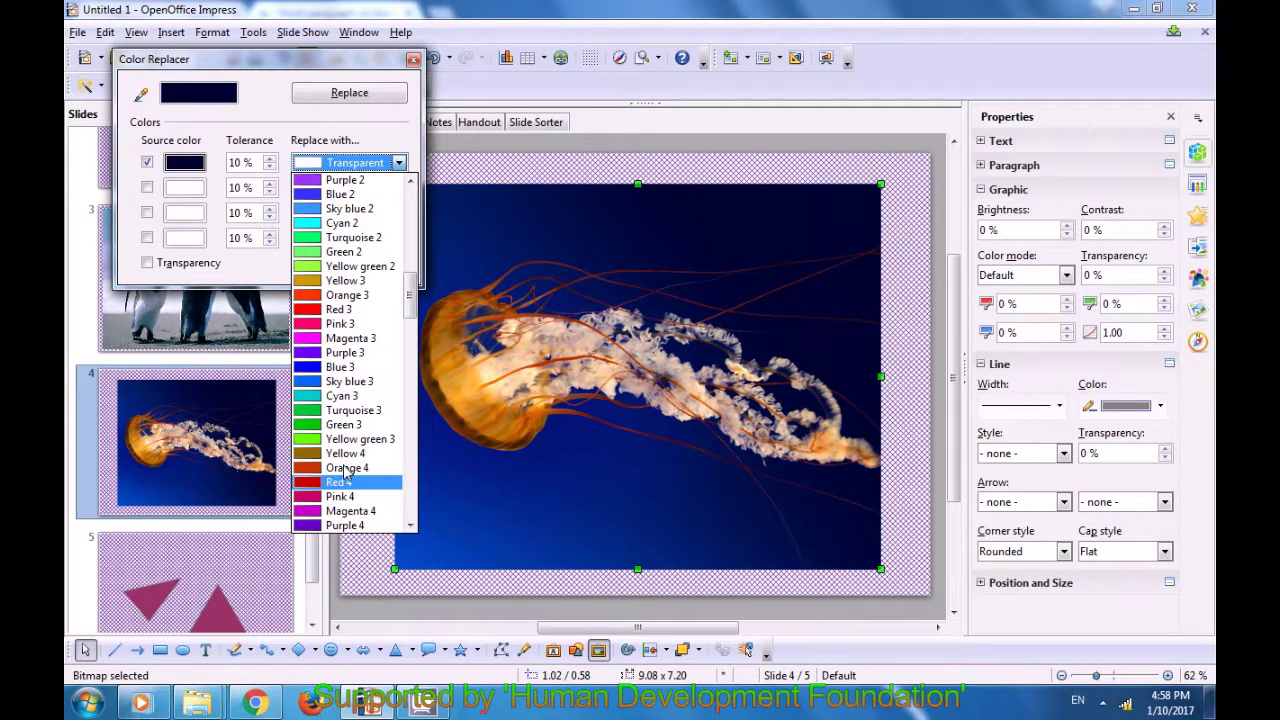
click(338, 309)
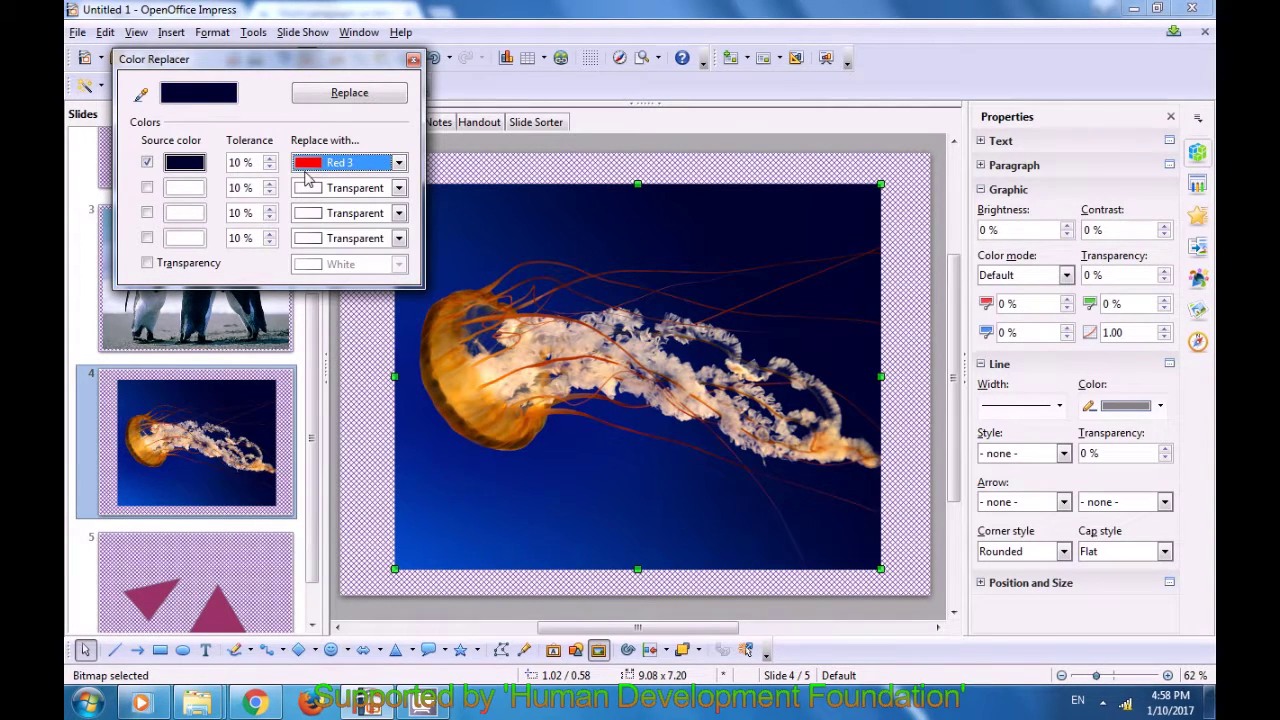
click(345, 96)
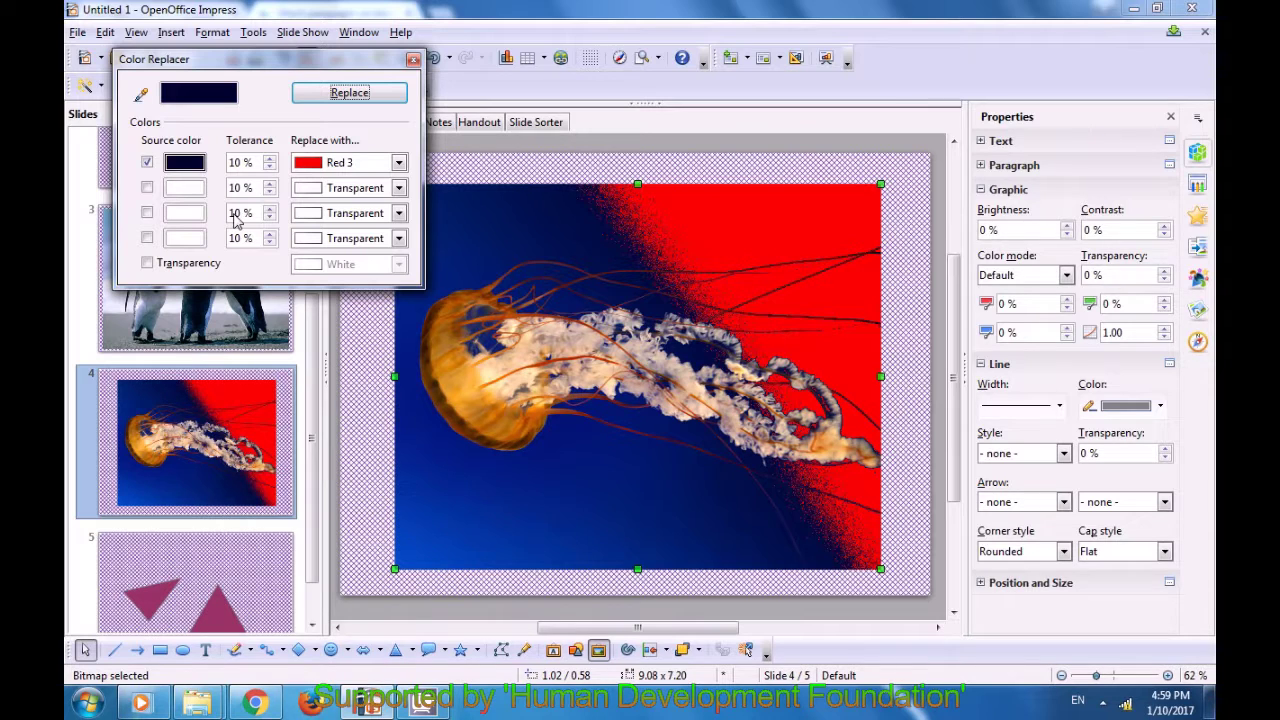
Sample the lighter blue below the jellyfish as the first source color, and enable a second source color sampled from the same area.
click(140, 94)
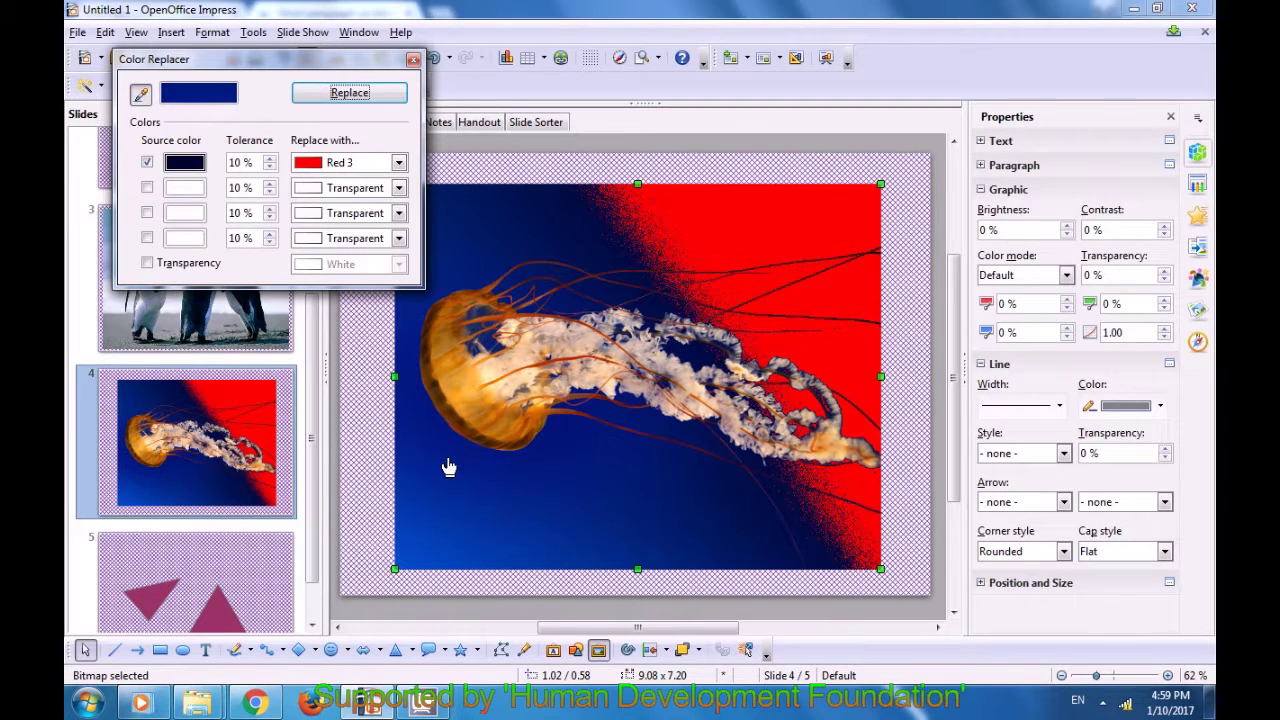
click(530, 493)
click(530, 493)
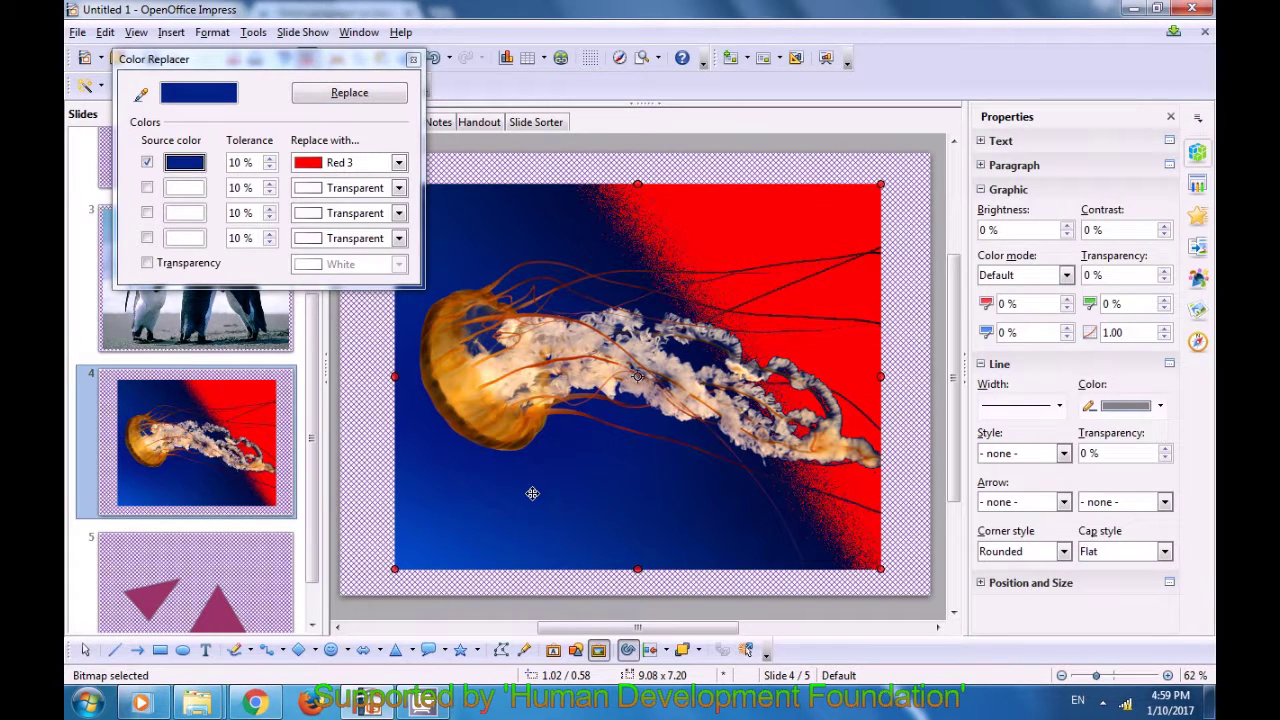
click(148, 188)
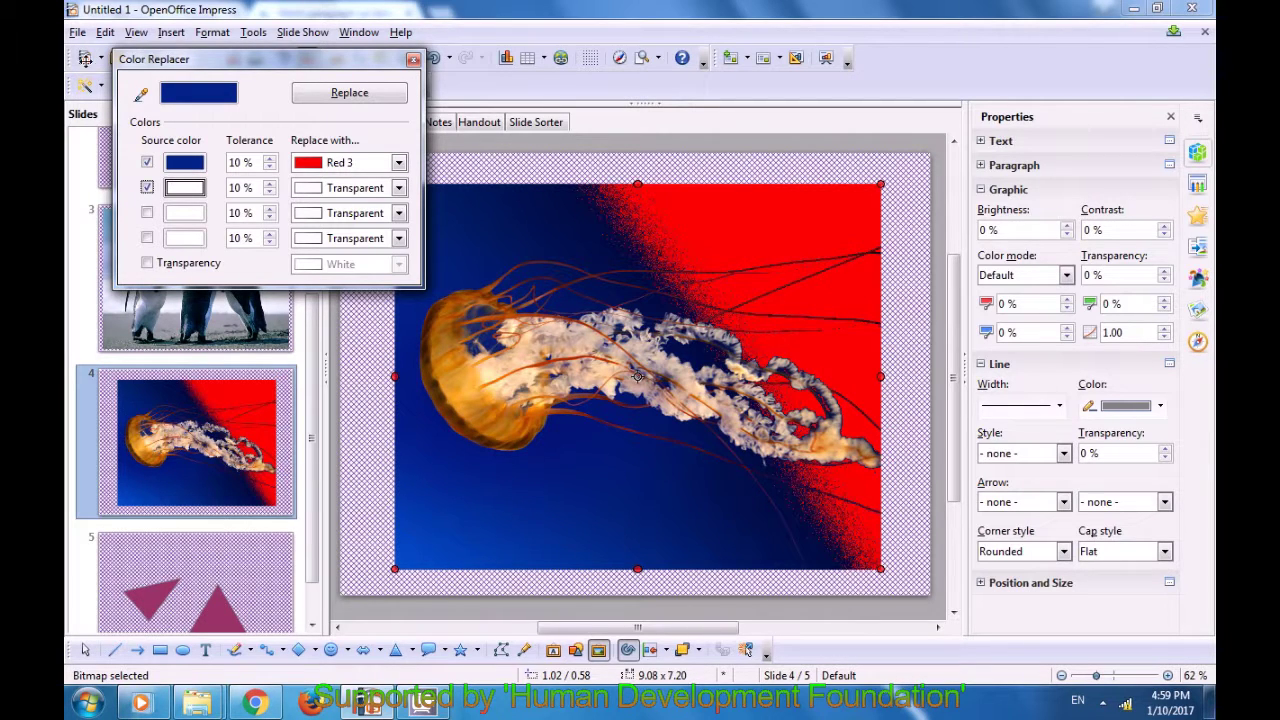
click(140, 93)
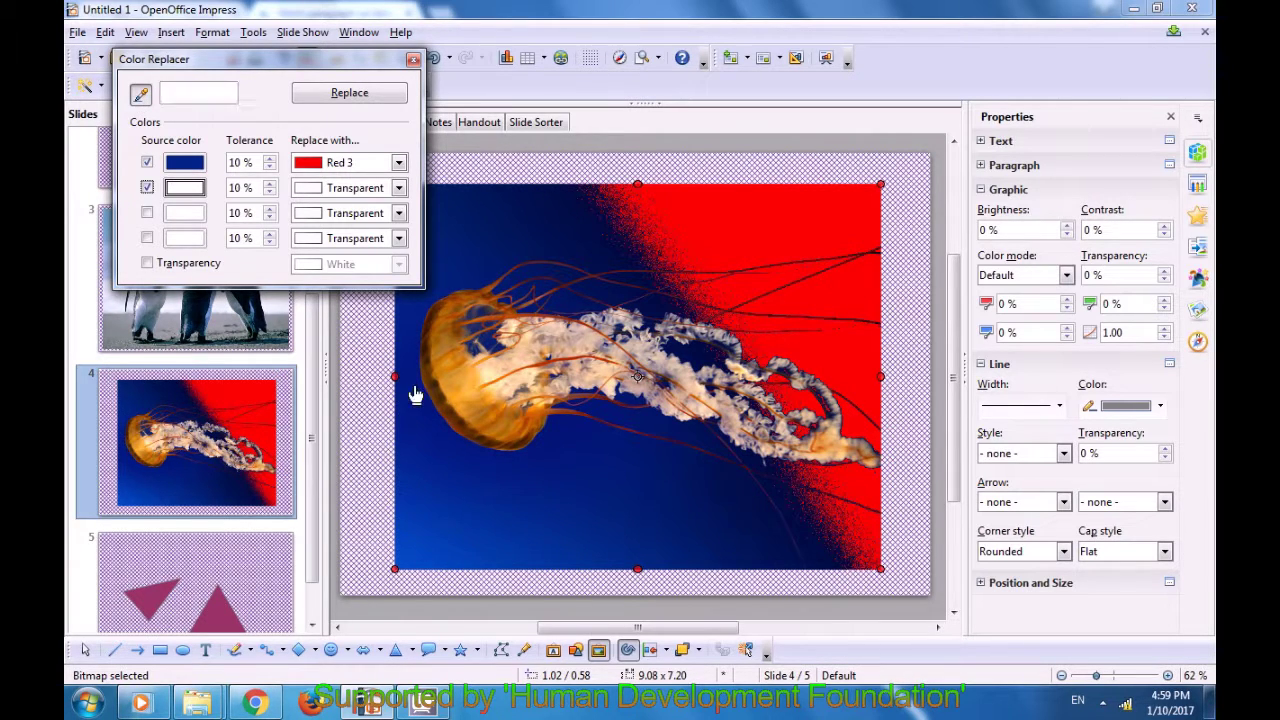
click(538, 497)
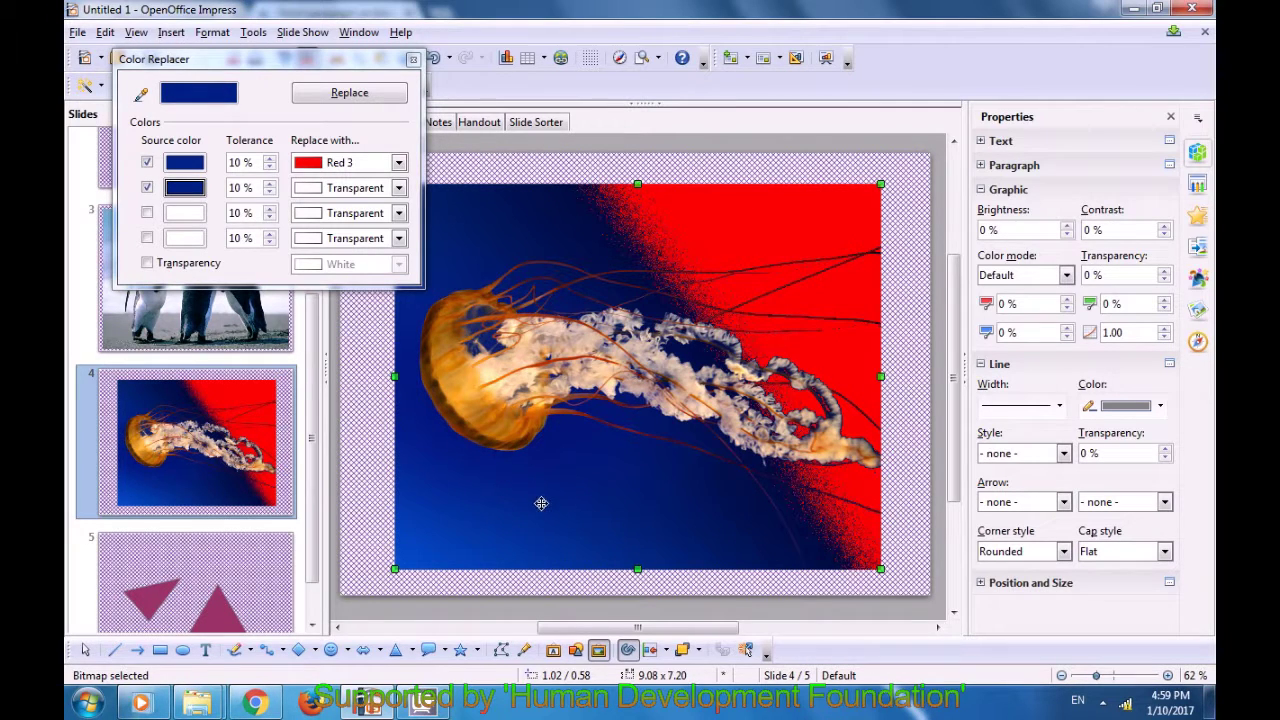
Set the second source color's replacement to Green 3 and apply both color replacements to the jellyfish picture.
click(398, 188)
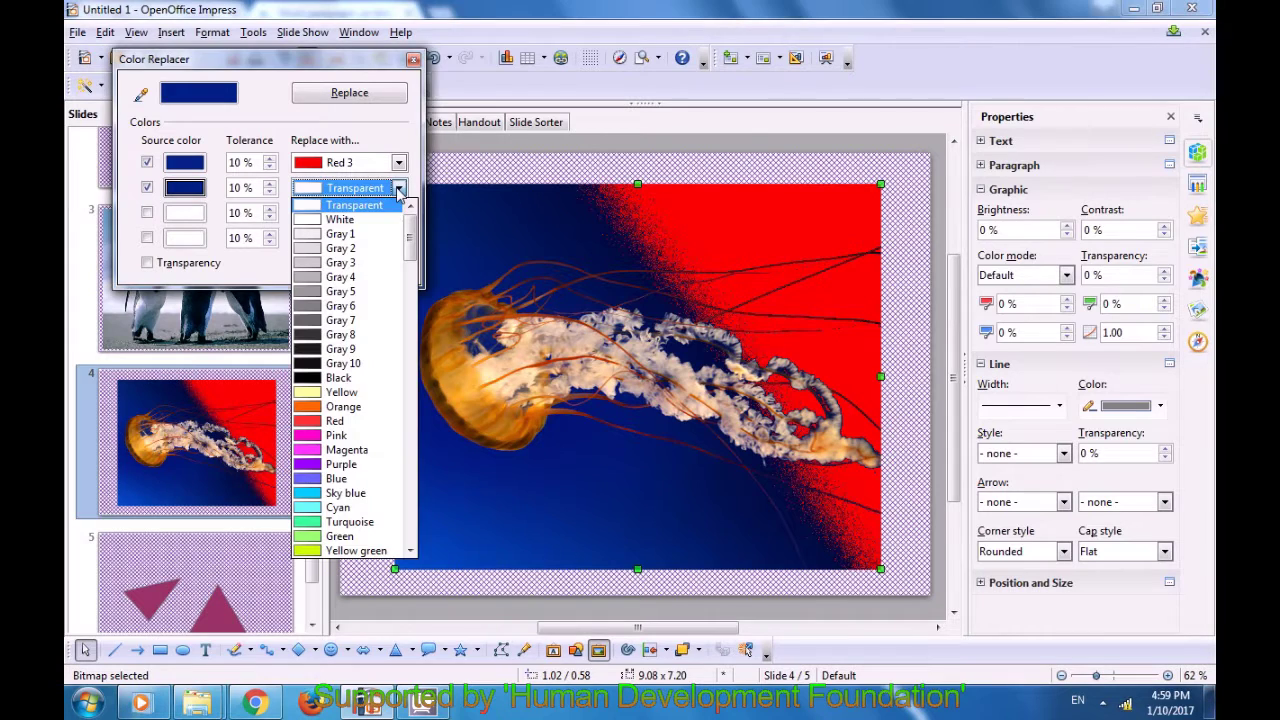
scroll(346, 410, down, 9)
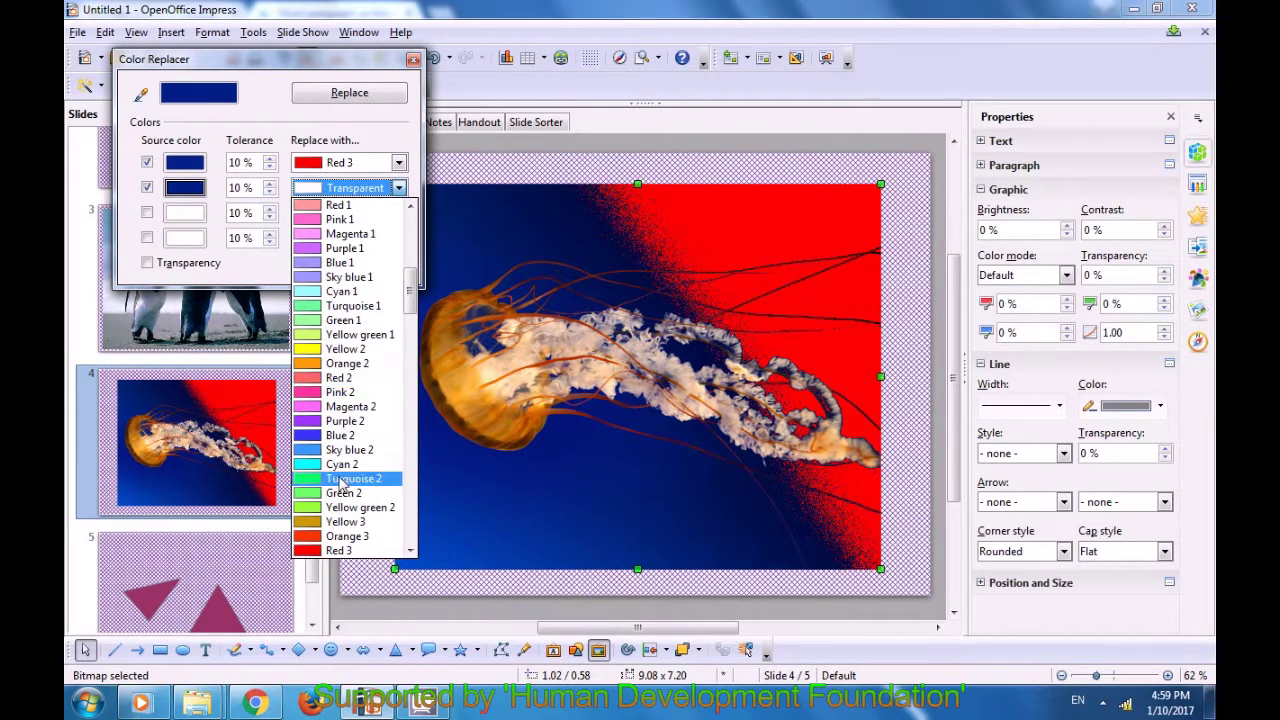
scroll(344, 495, down, 6)
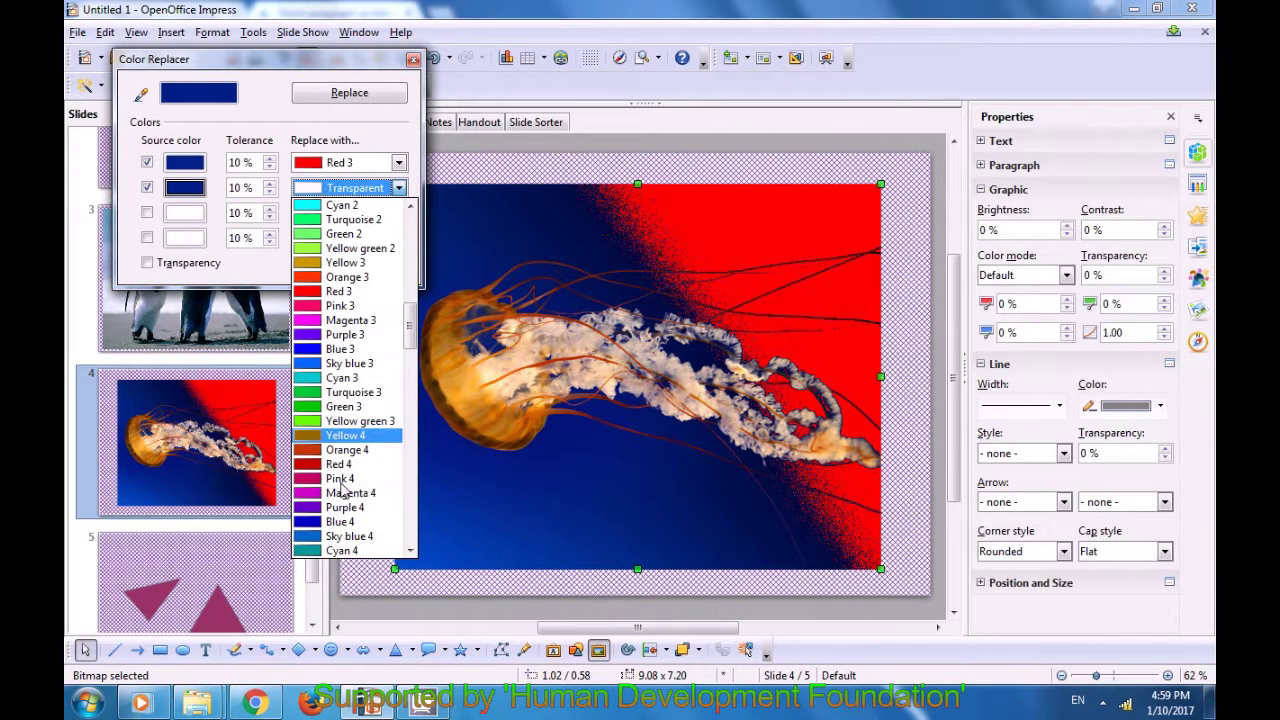
click(336, 407)
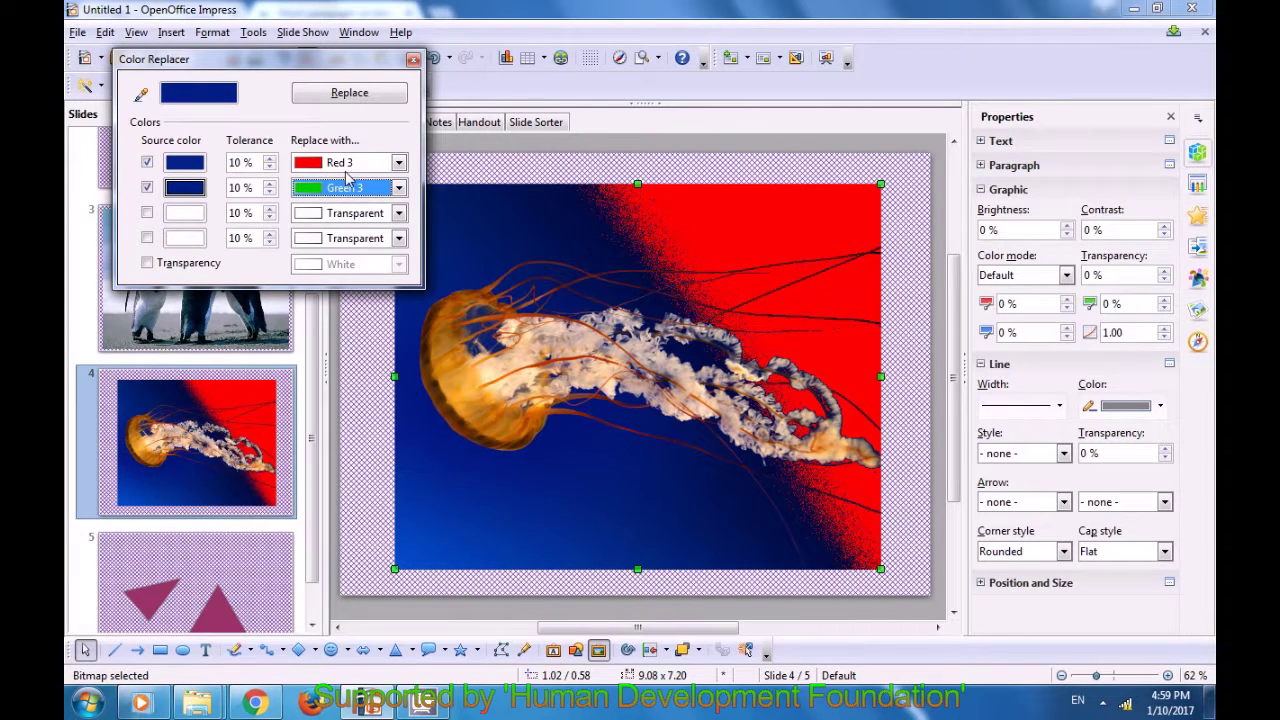
click(352, 97)
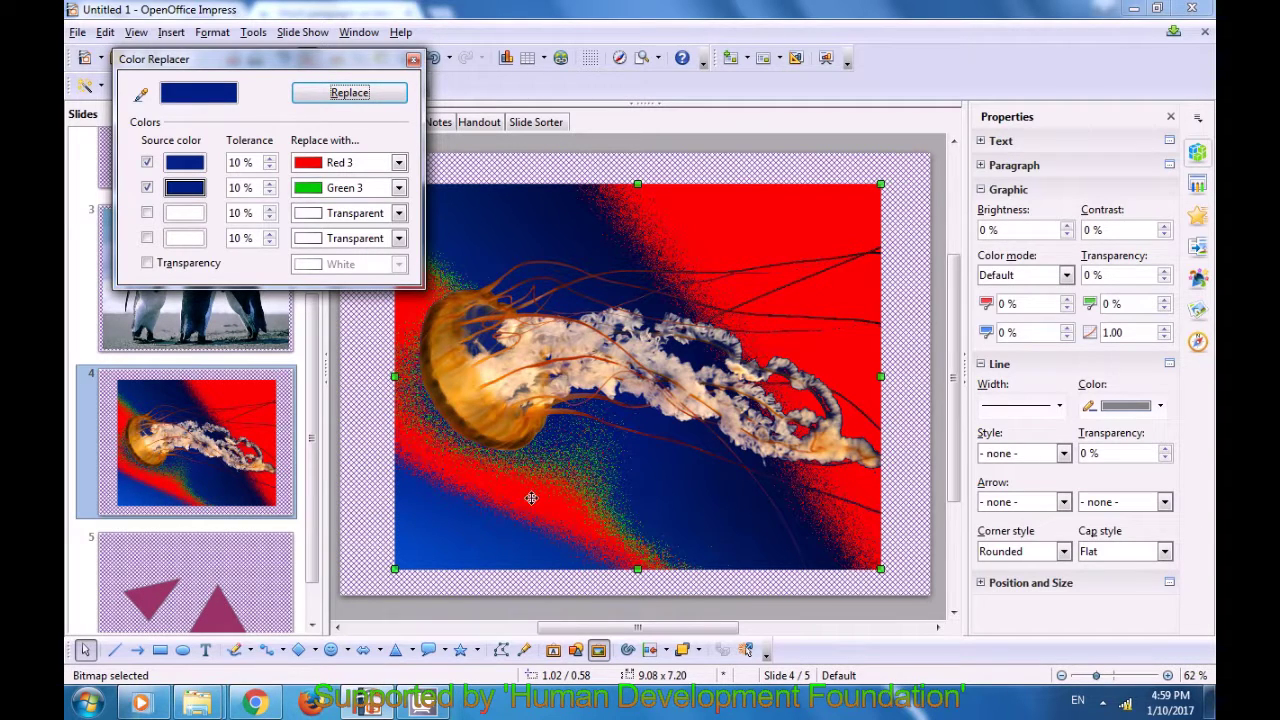
Try to replace the first sampled blue with Green 3 instead of Red 3 in the jellyfish picture.
click(398, 162)
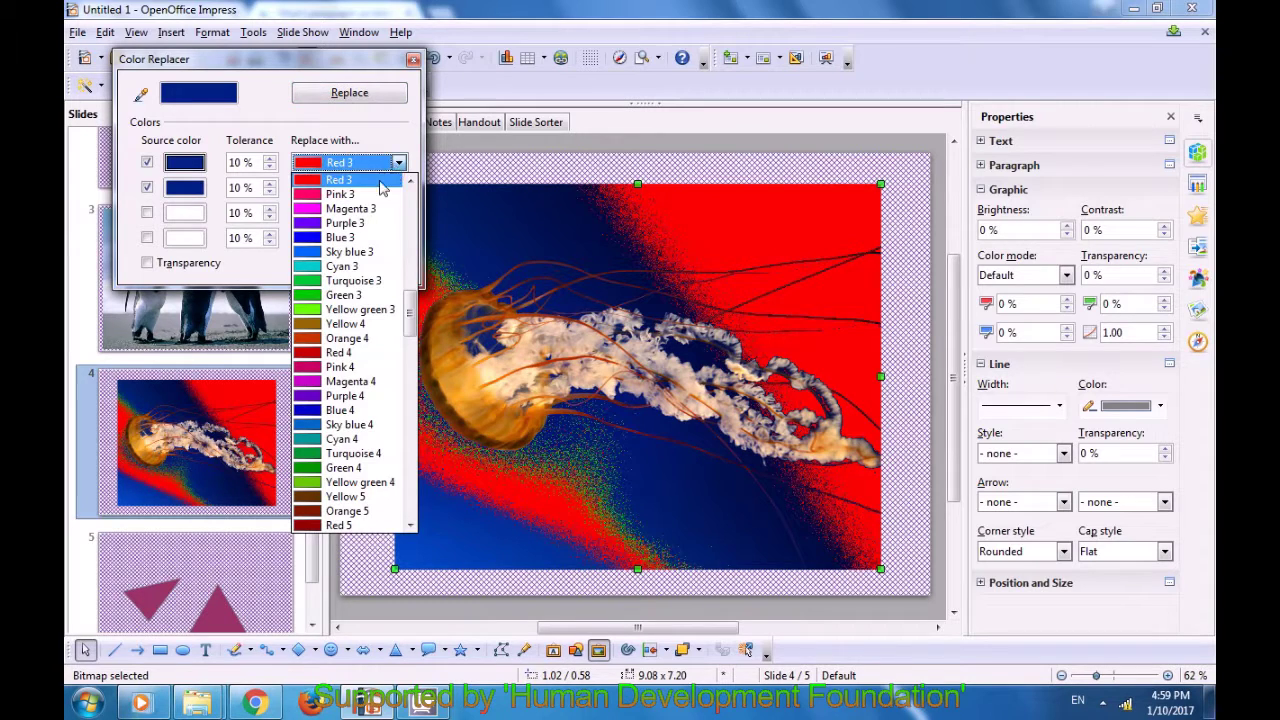
click(345, 296)
click(334, 96)
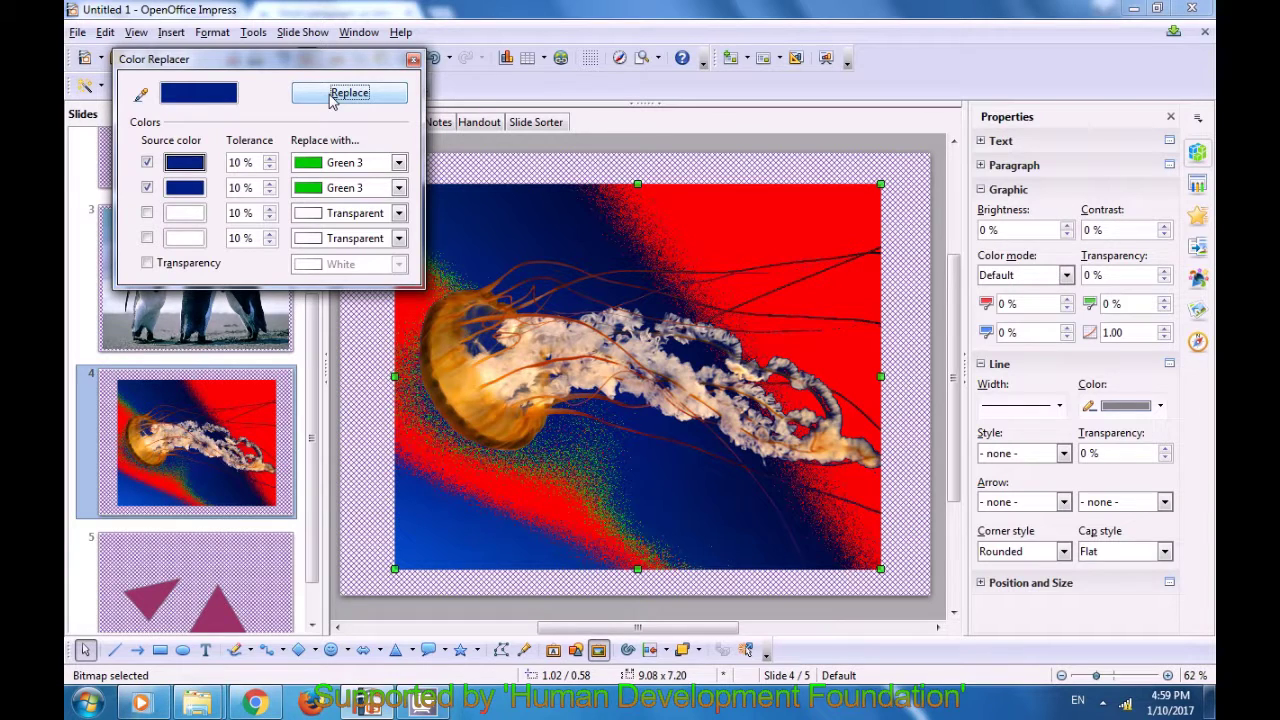
Close the Color Replacer and deselect the jellyfish picture.
click(482, 502)
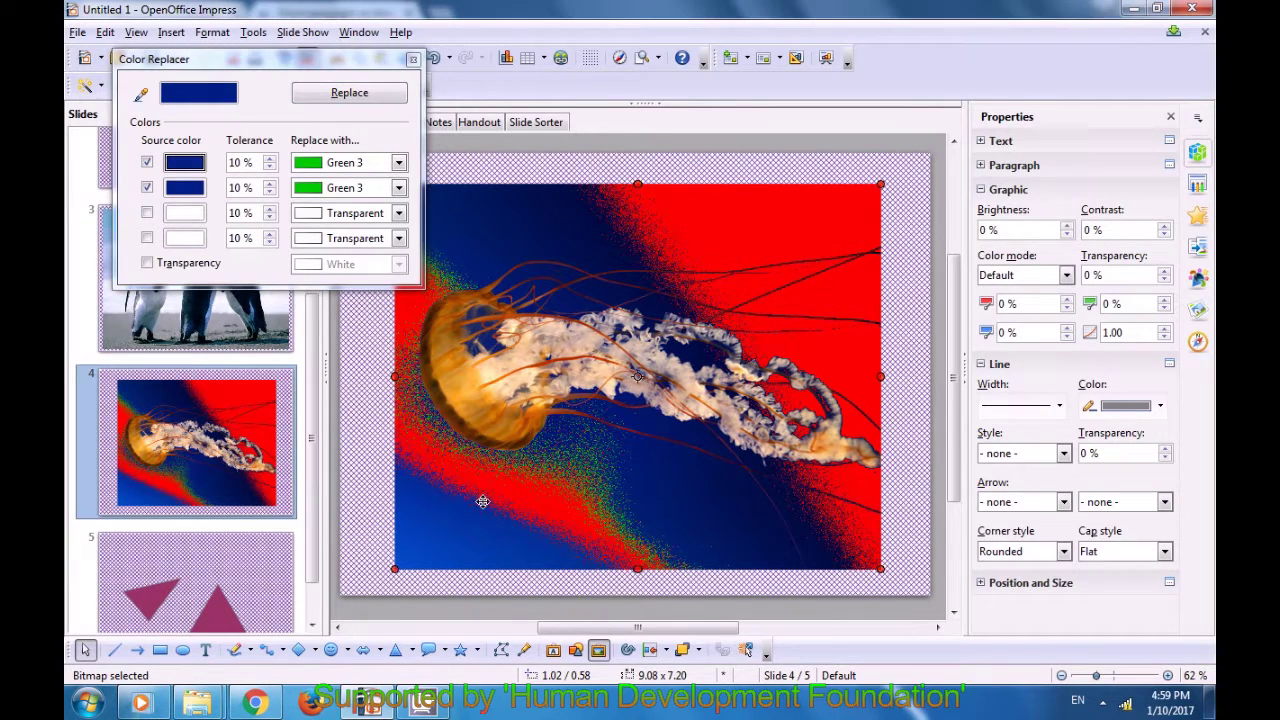
click(413, 62)
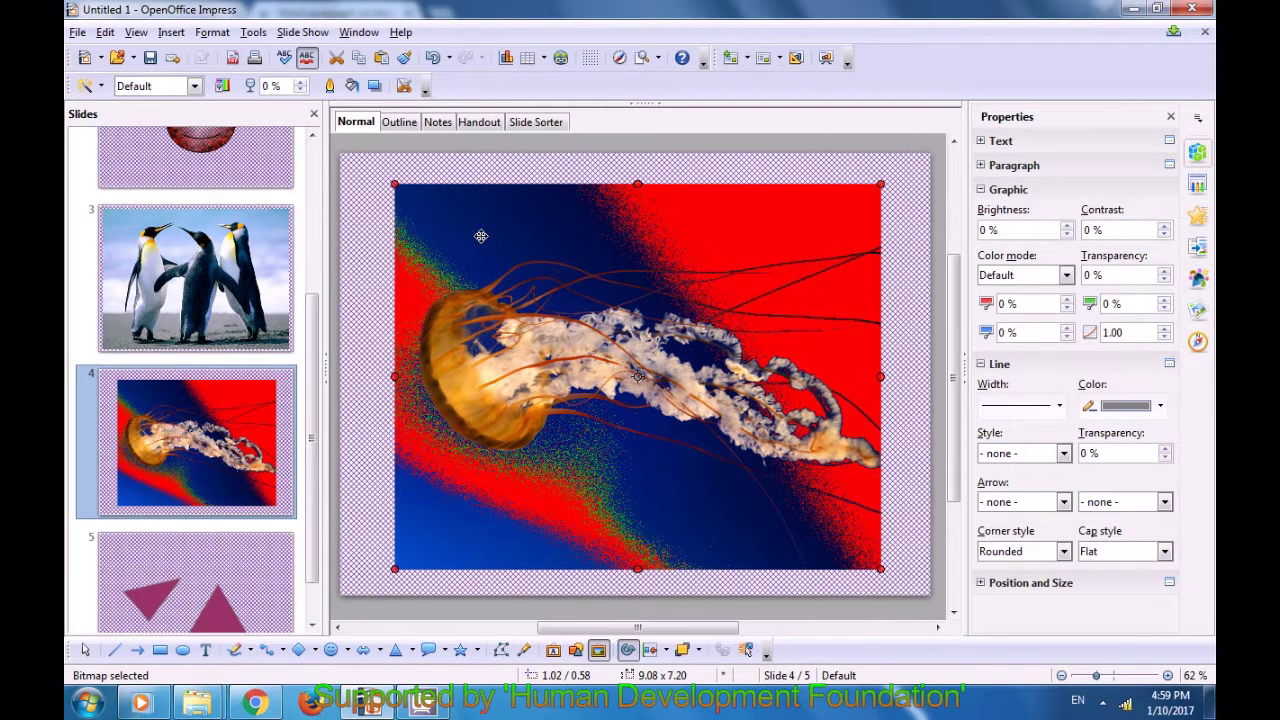
click(375, 237)
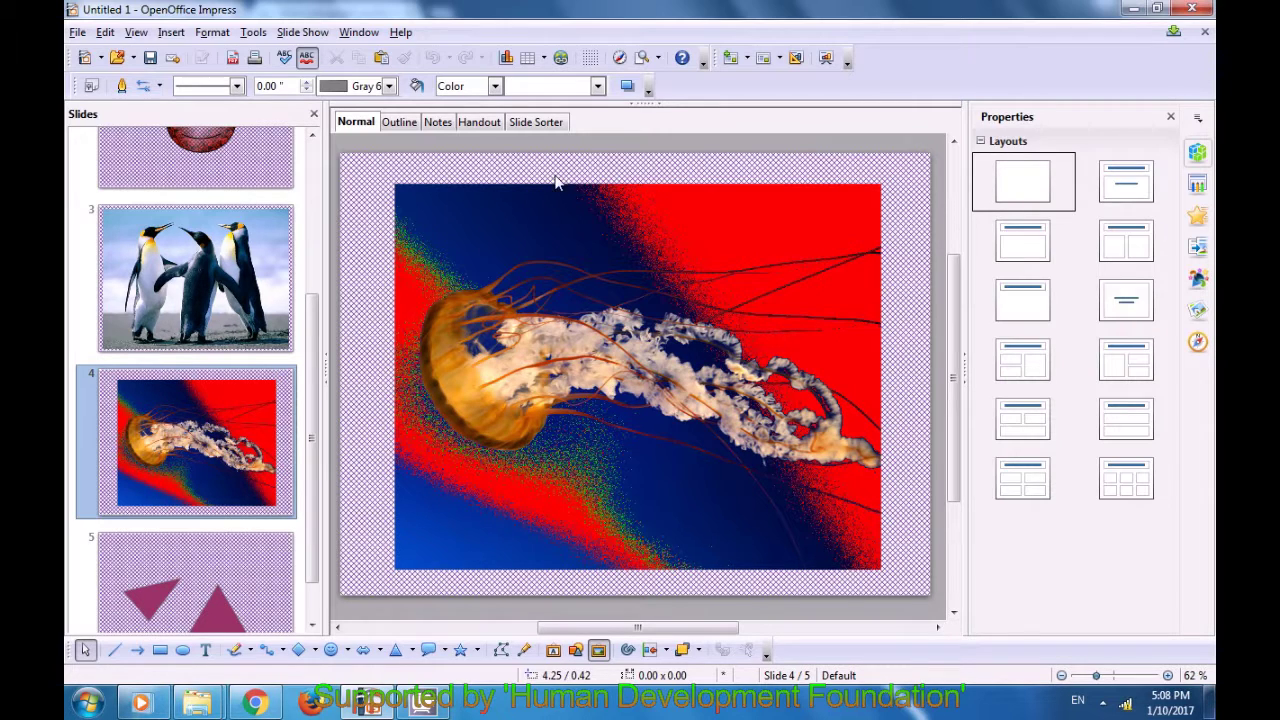
Show the Media Player, dock it above the slide editing area, and hide the Gallery.
click(256, 33)
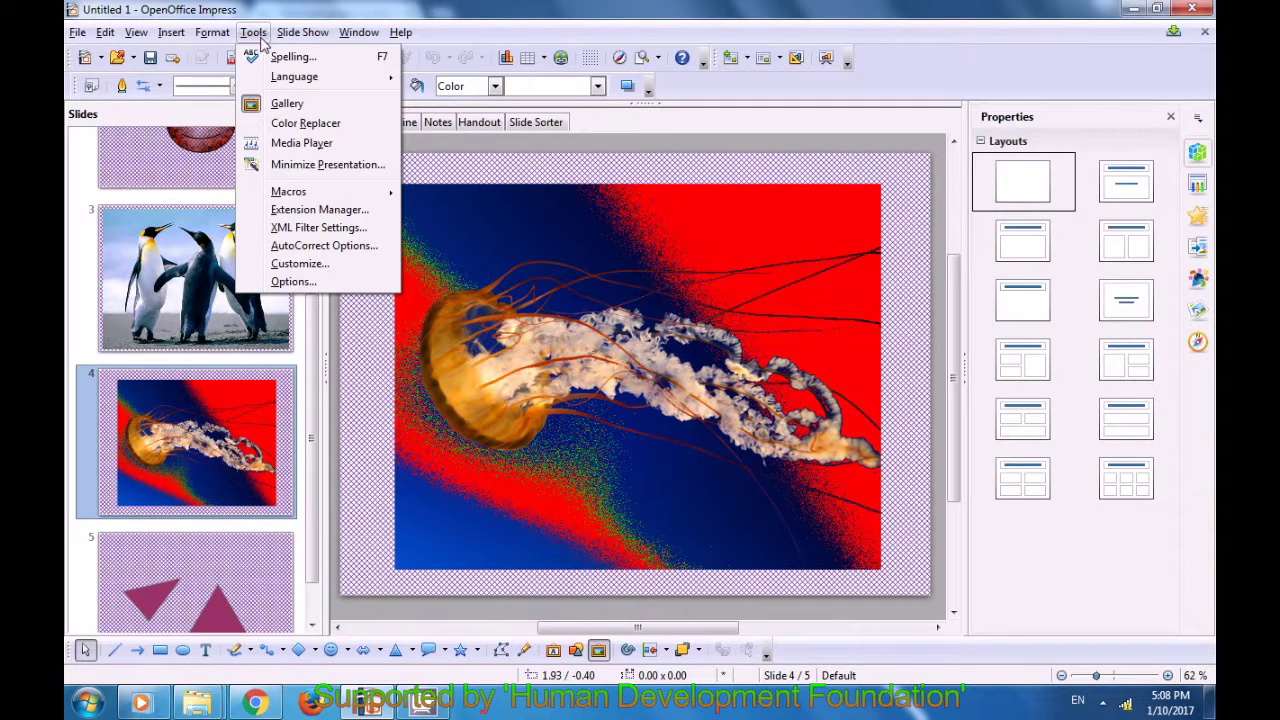
click(291, 143)
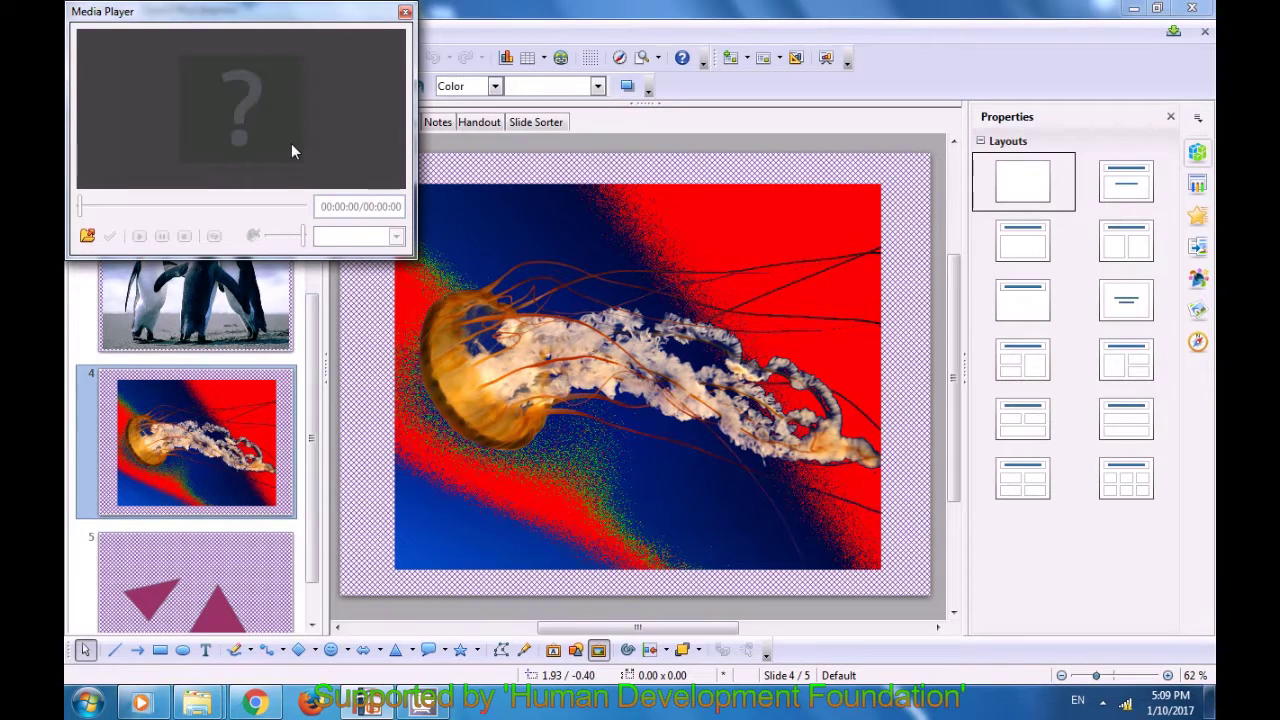
drag(285, 16, 566, 110)
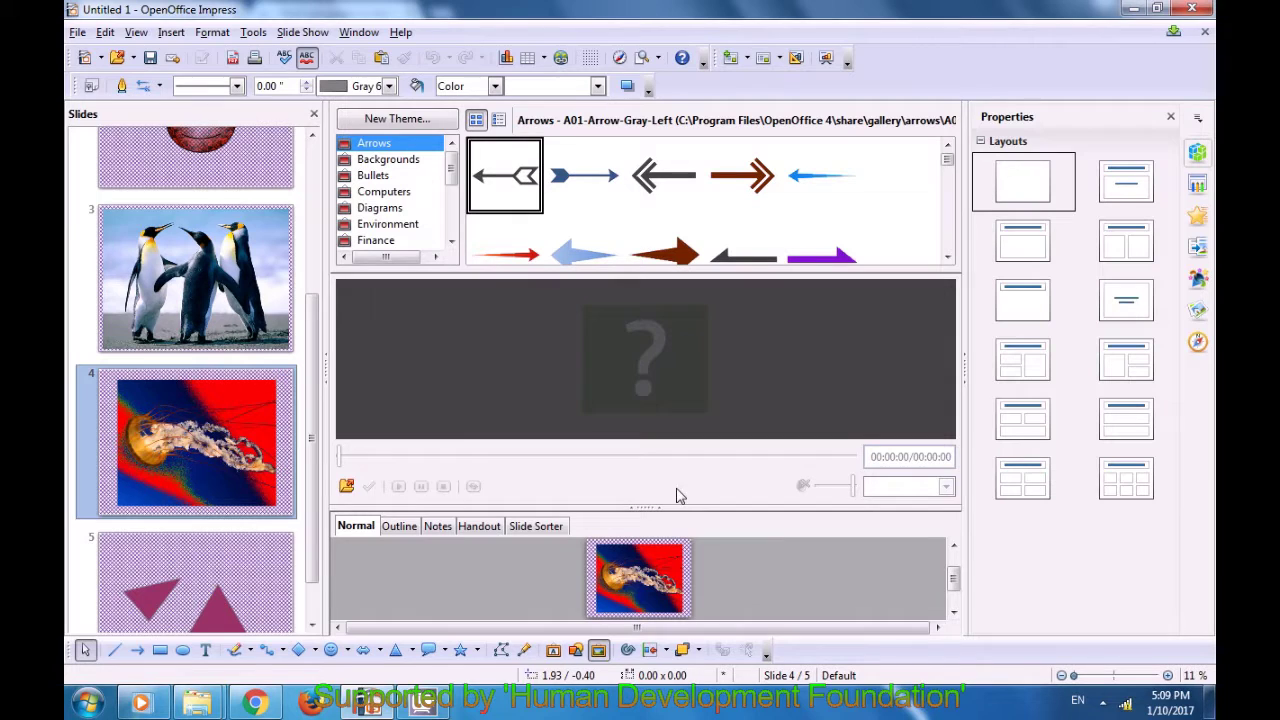
click(600, 652)
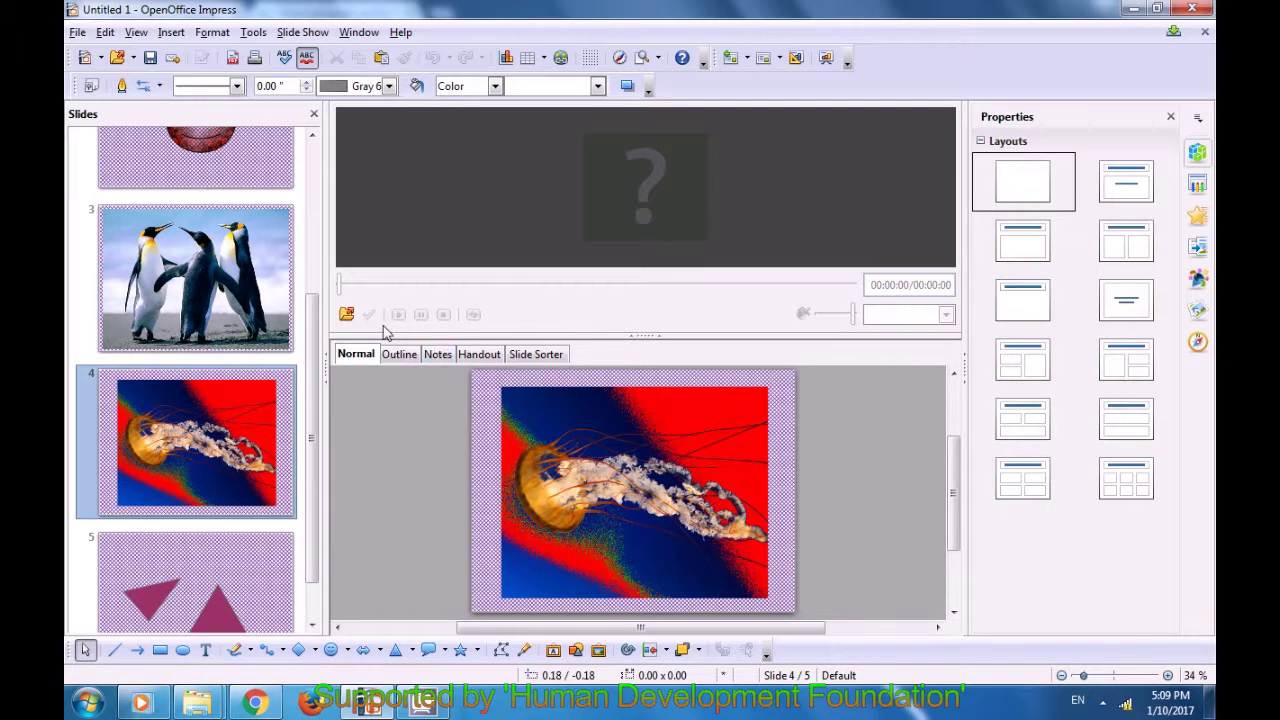
Load the Wildlife video from the Sample Videos folder into the Media Player and insert it on slide 4.
click(347, 316)
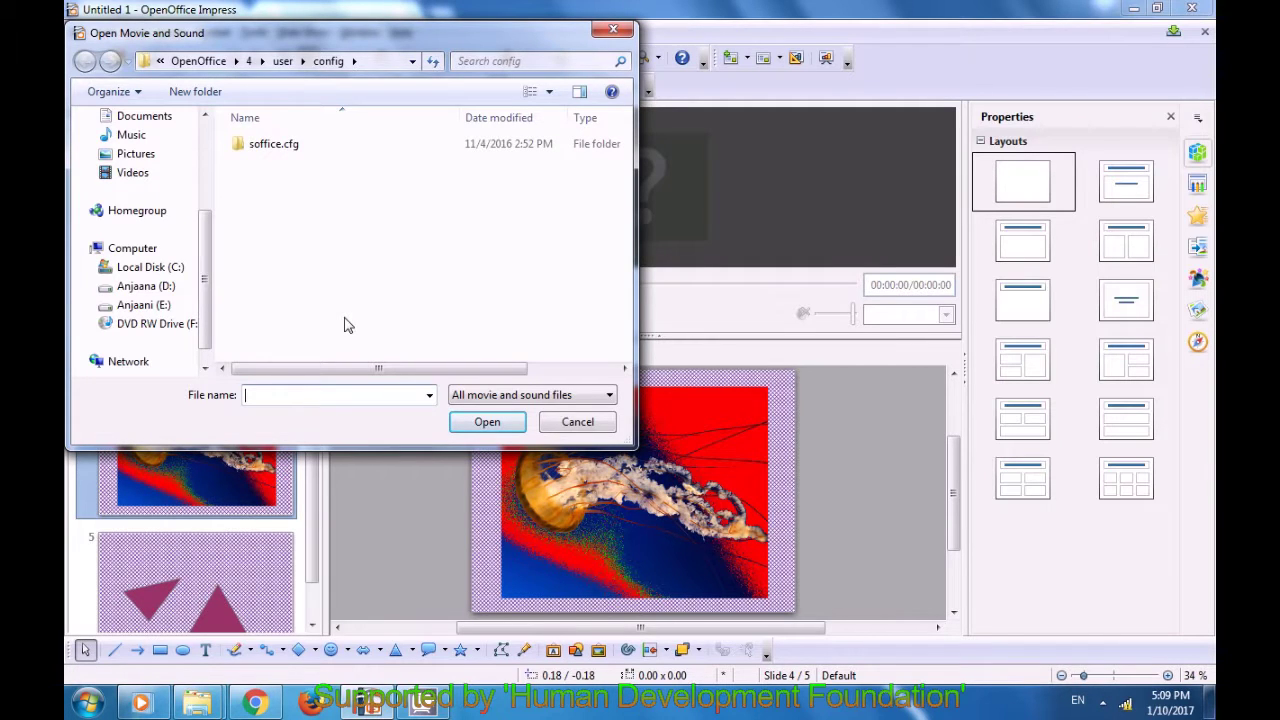
click(130, 177)
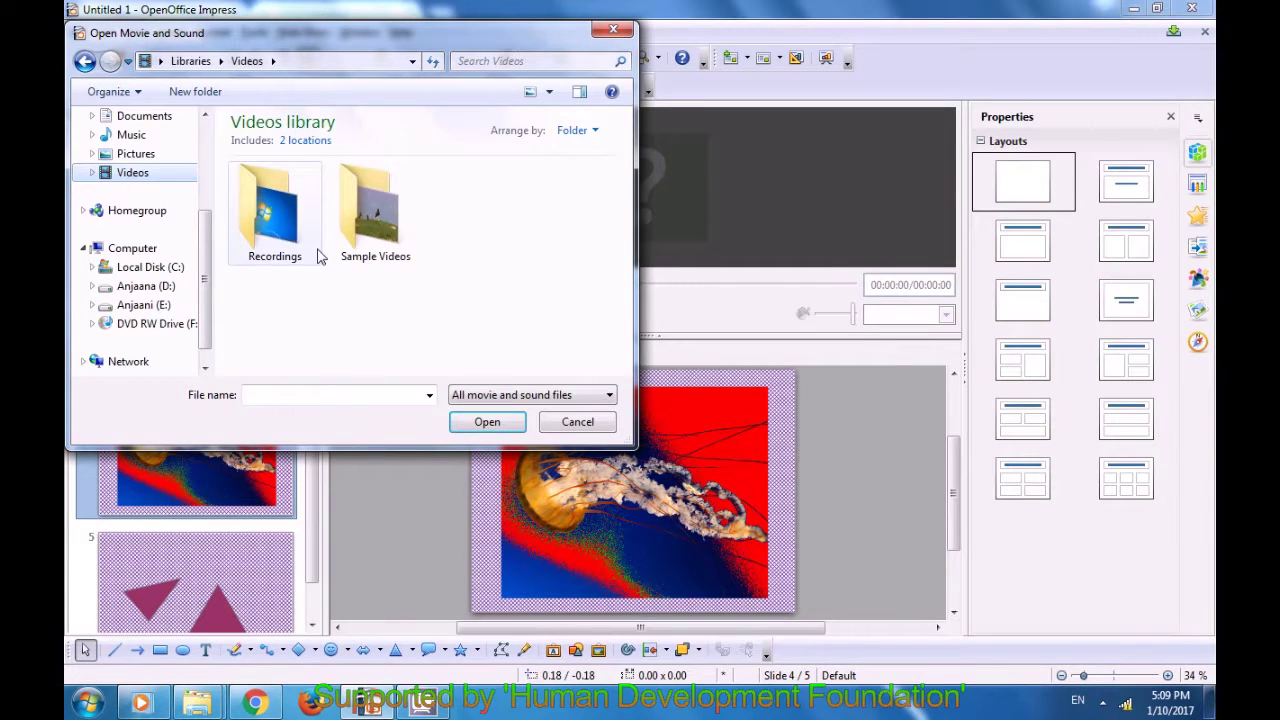
double_click(363, 248)
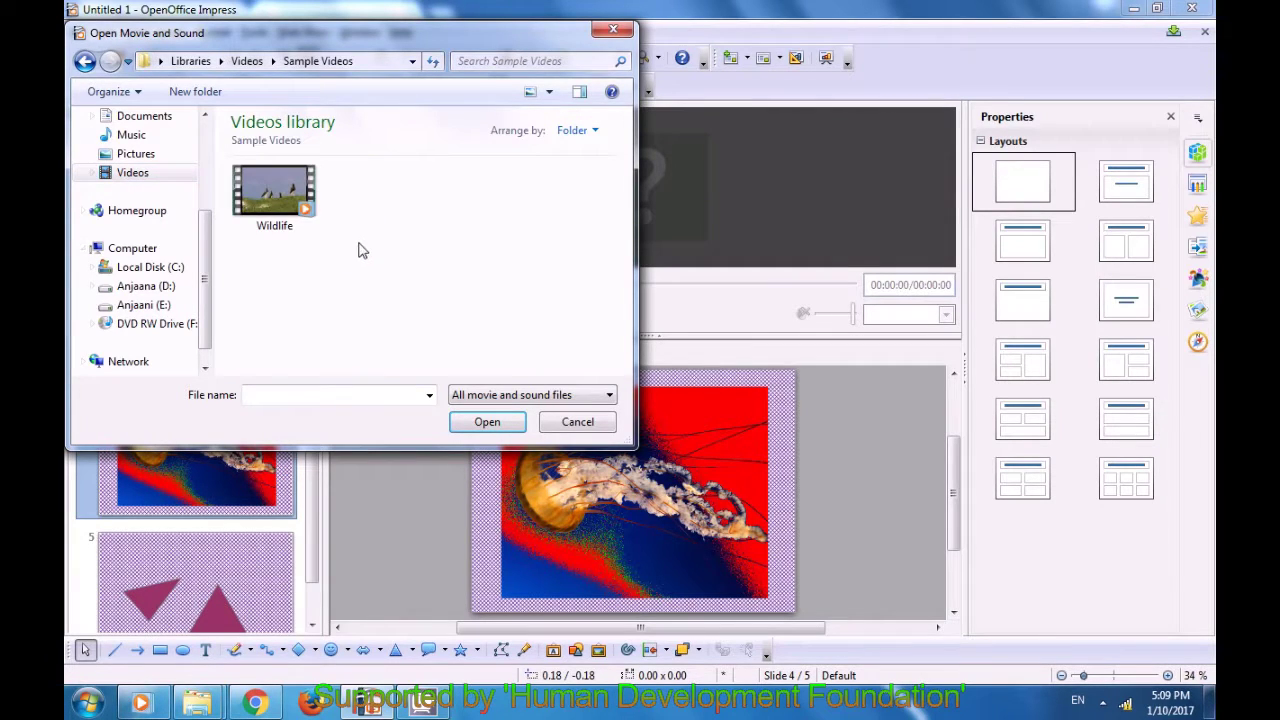
click(270, 210)
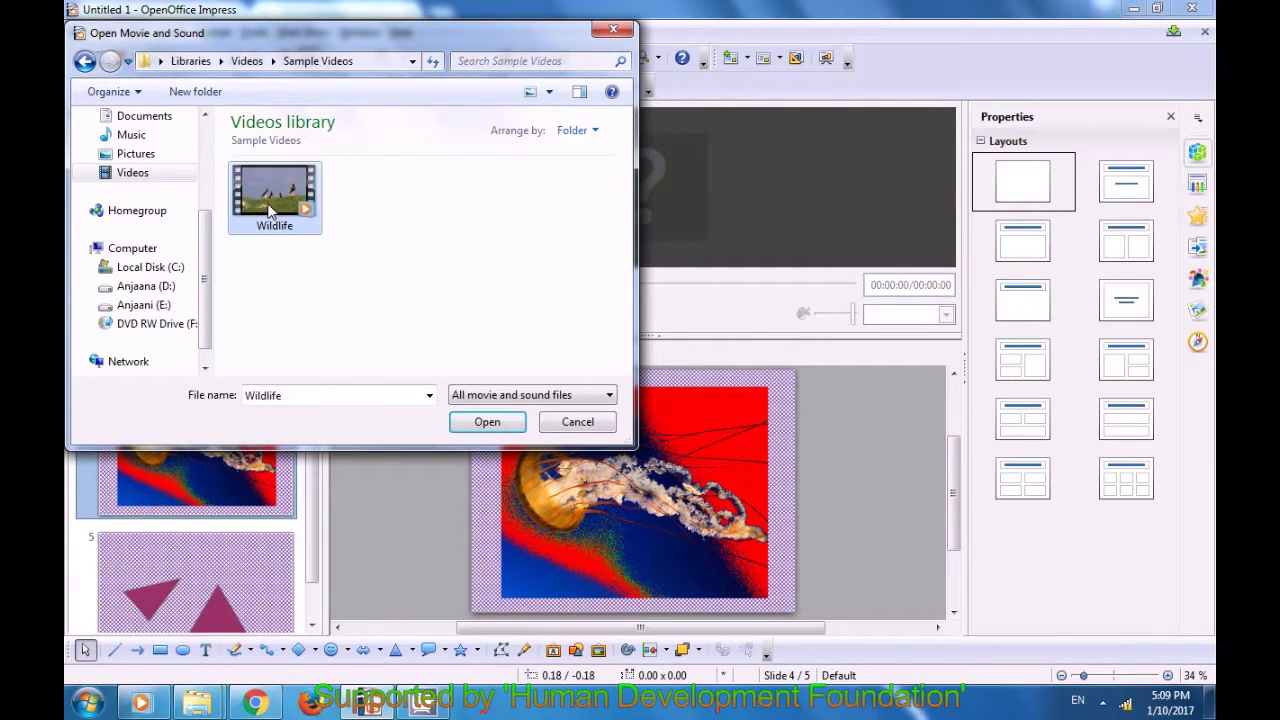
click(477, 424)
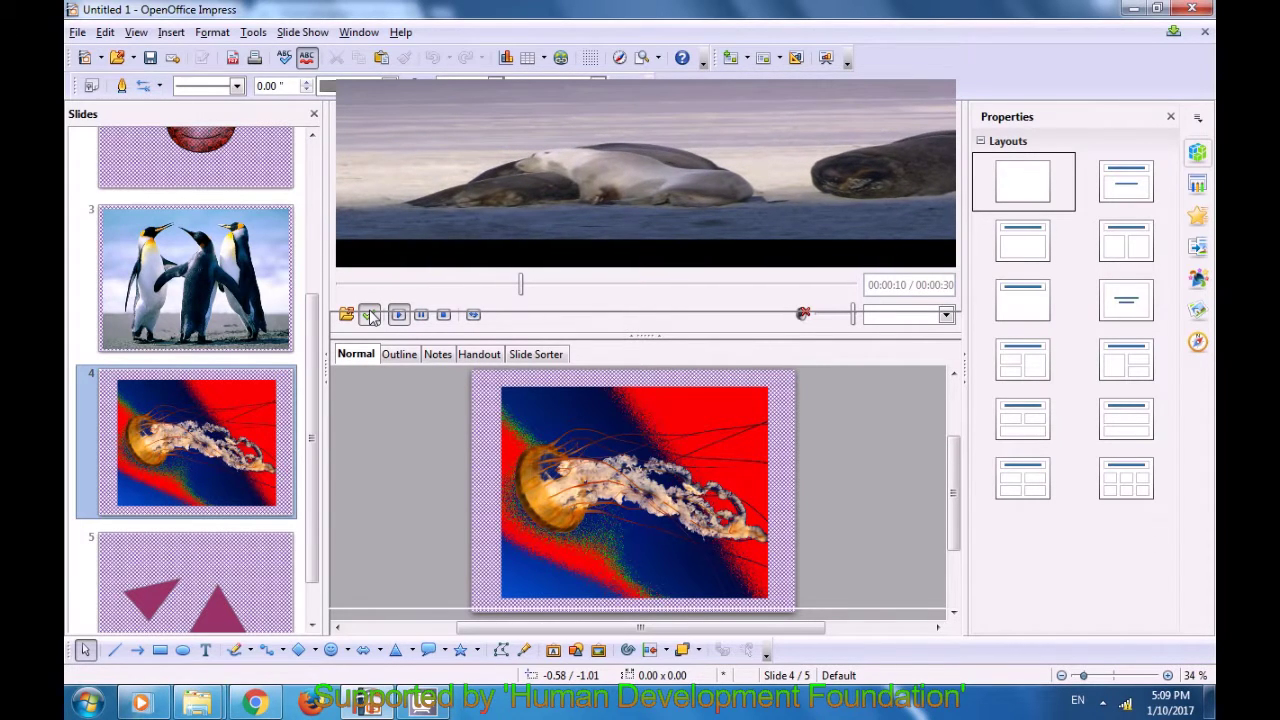
click(370, 315)
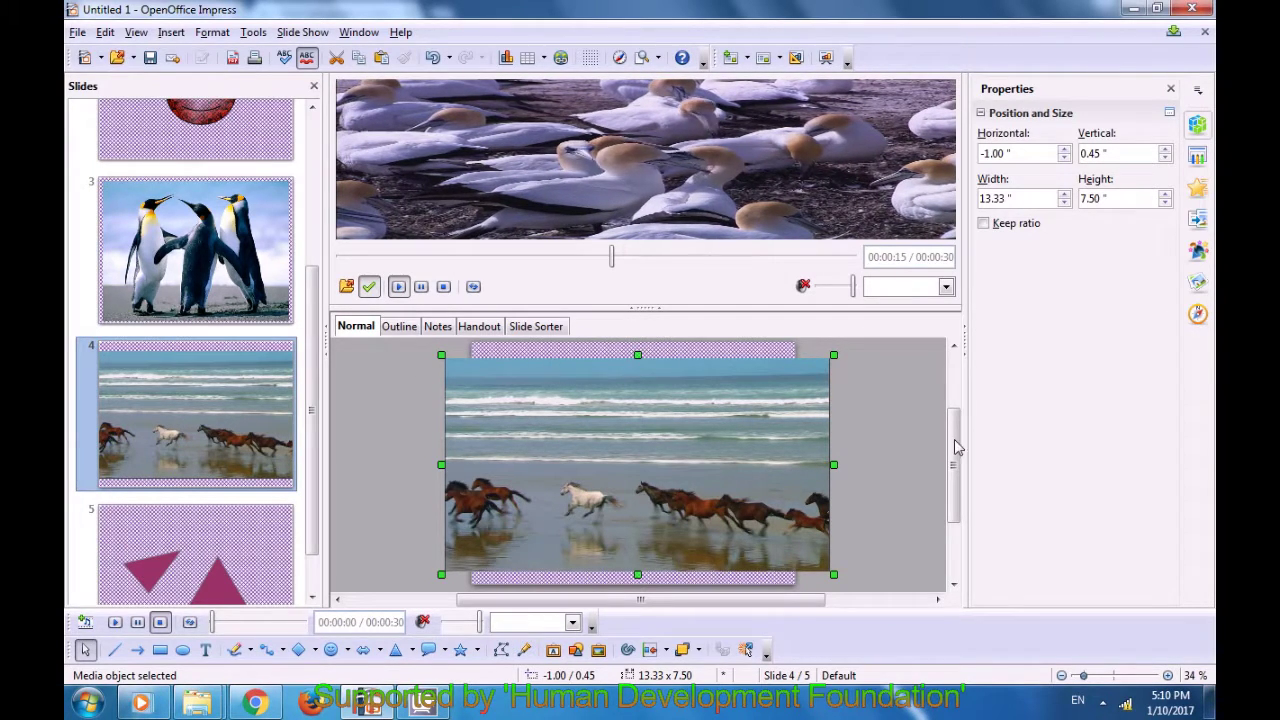
mouse_move(955, 458)
mouse_down()
mouse_move(960, 497)
mouse_move(944, 442)
mouse_up()
scroll(944, 442, up, 3)
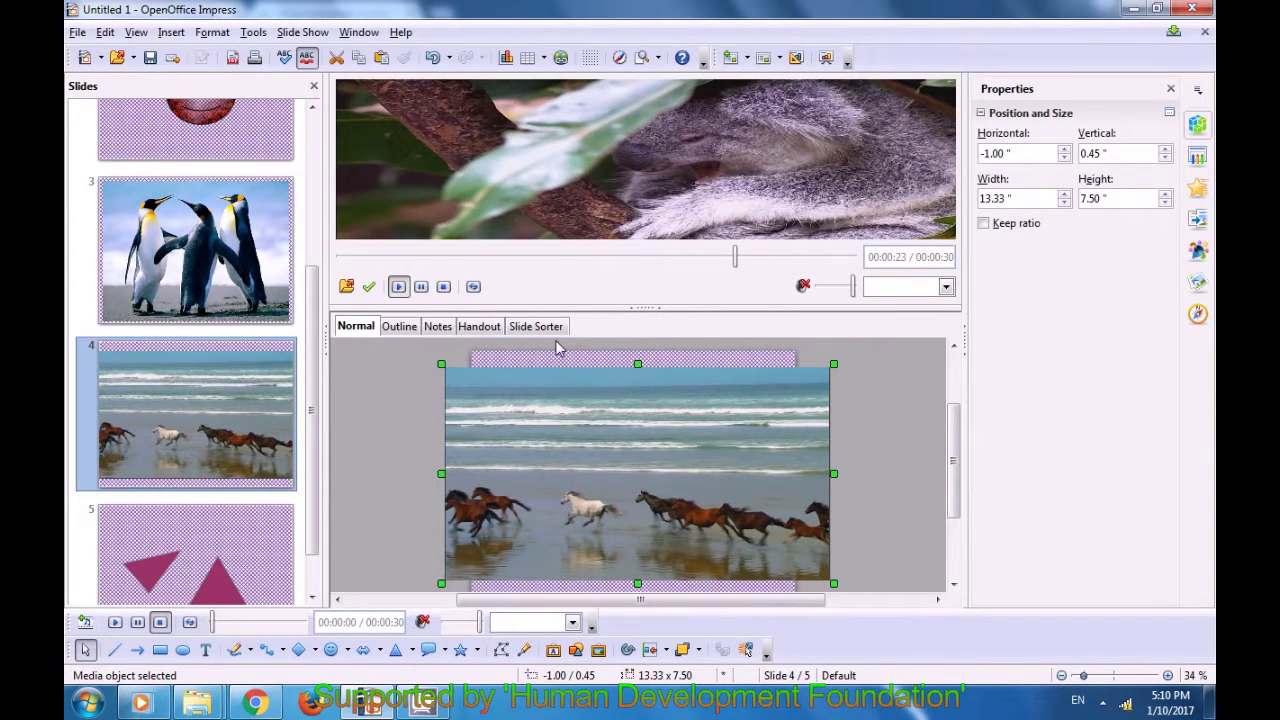
Load the Rec video from the Recordings folder and apply it to the selected media object on slide 4.
click(346, 288)
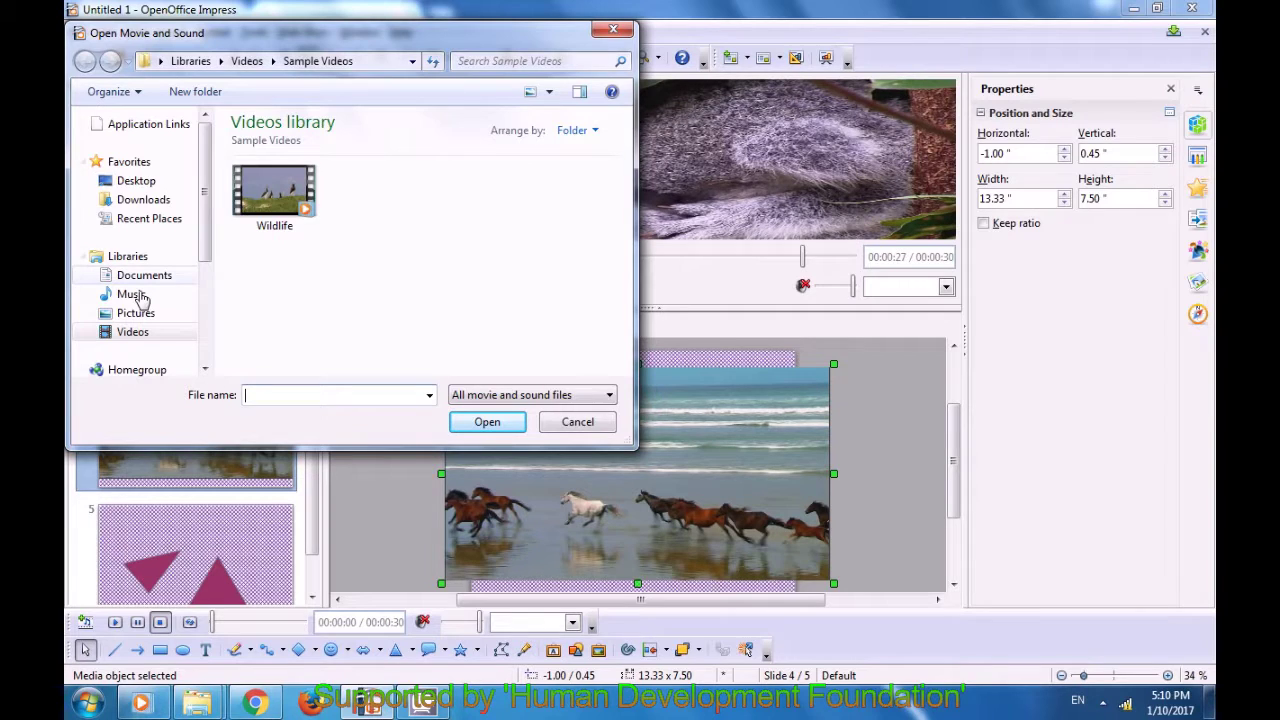
click(150, 334)
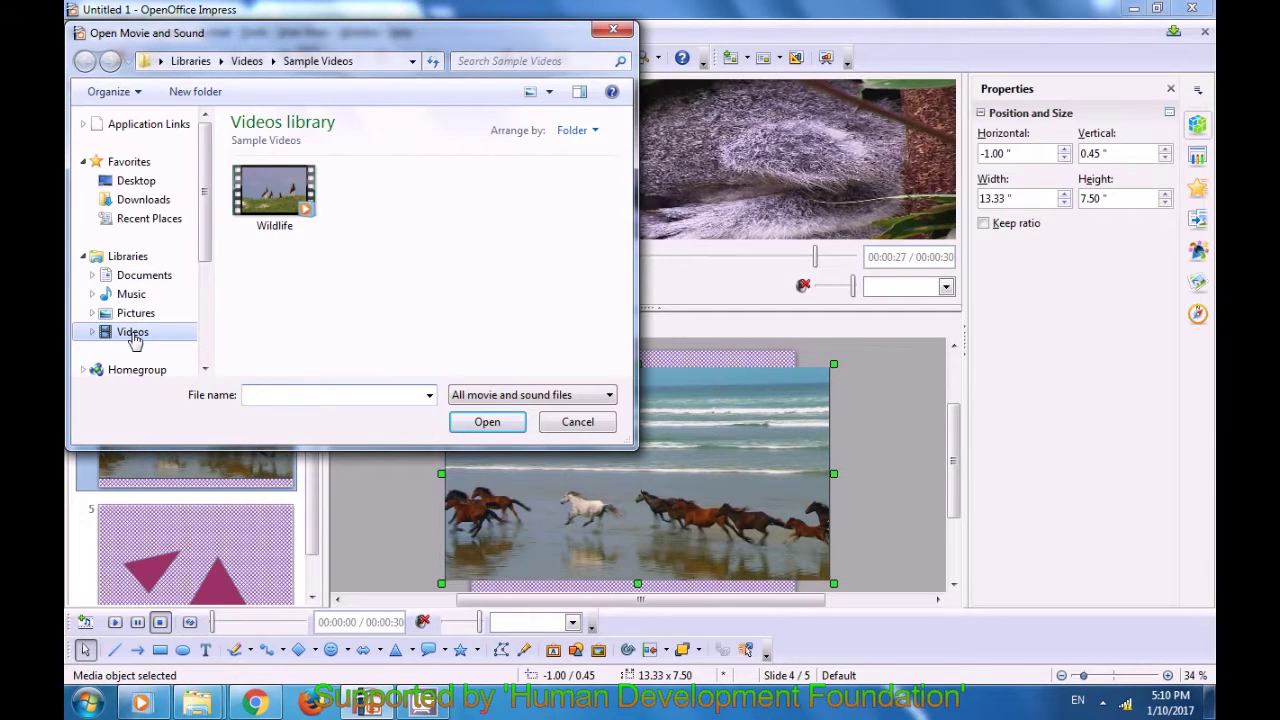
click(258, 229)
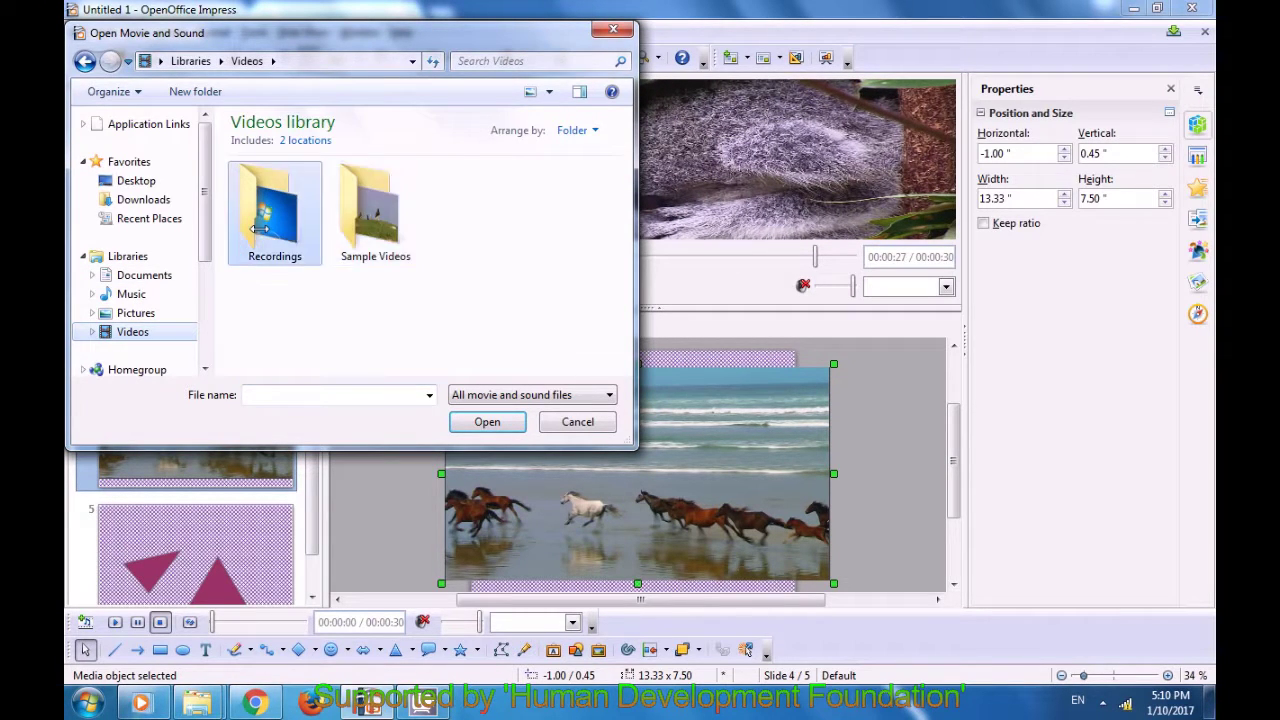
double_click(258, 229)
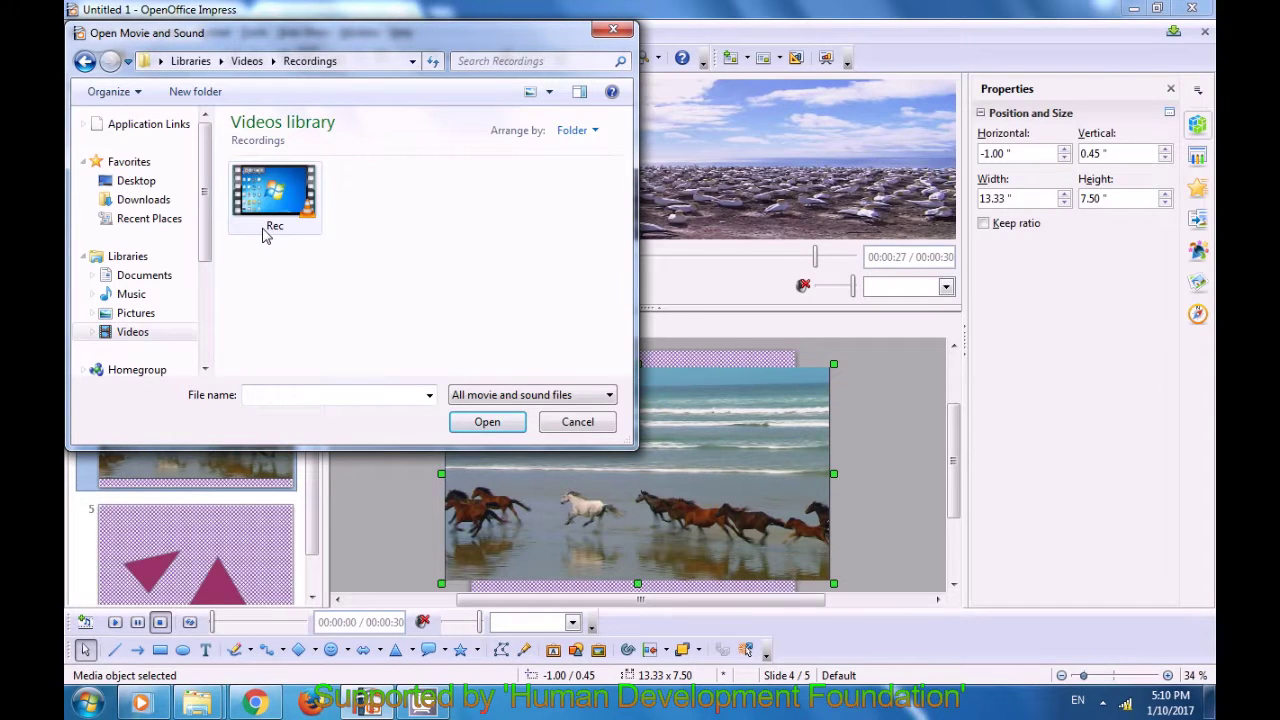
click(258, 224)
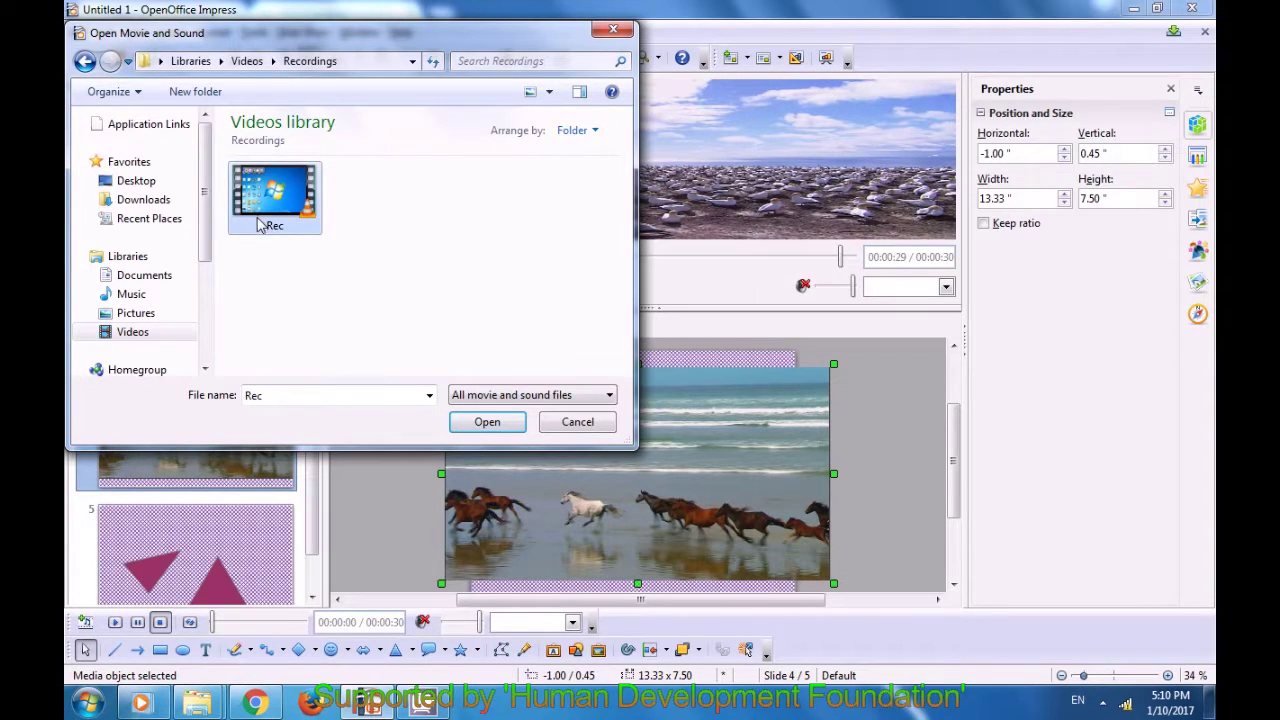
click(504, 425)
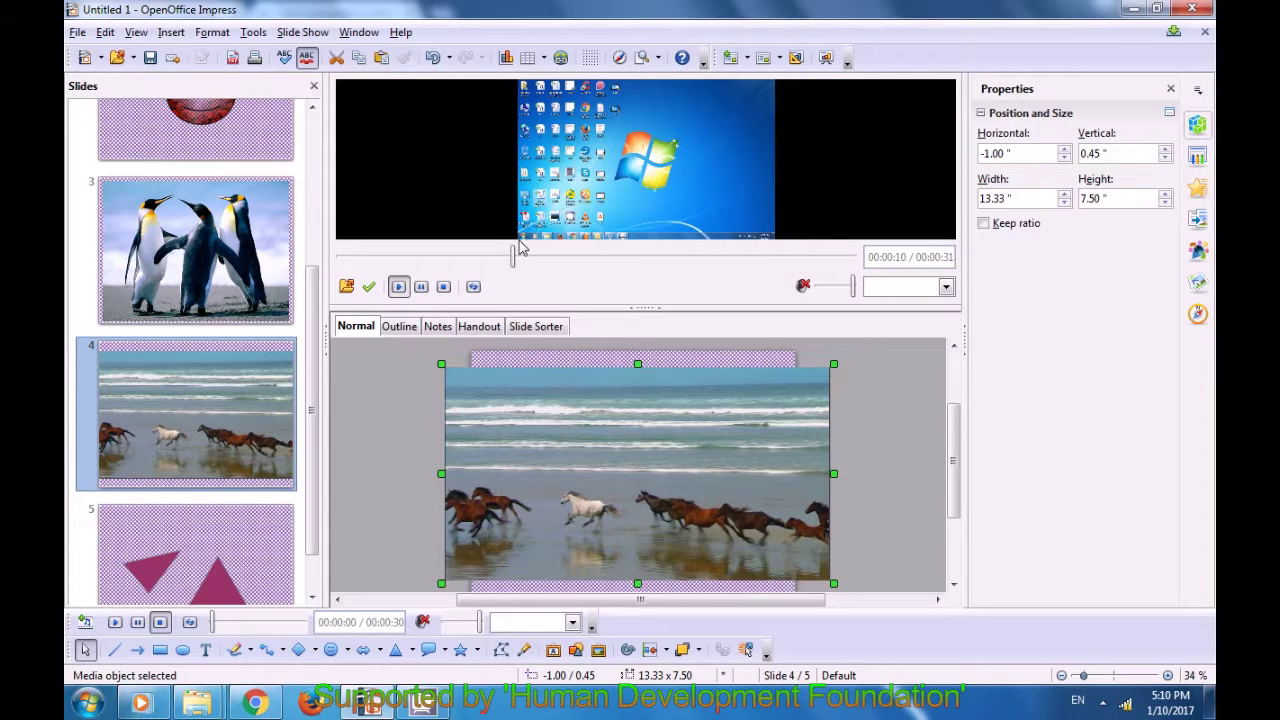
click(369, 289)
Try the Media Player's playback controls on the Rec video, stop it, and deselect the media object on the slide.
click(399, 288)
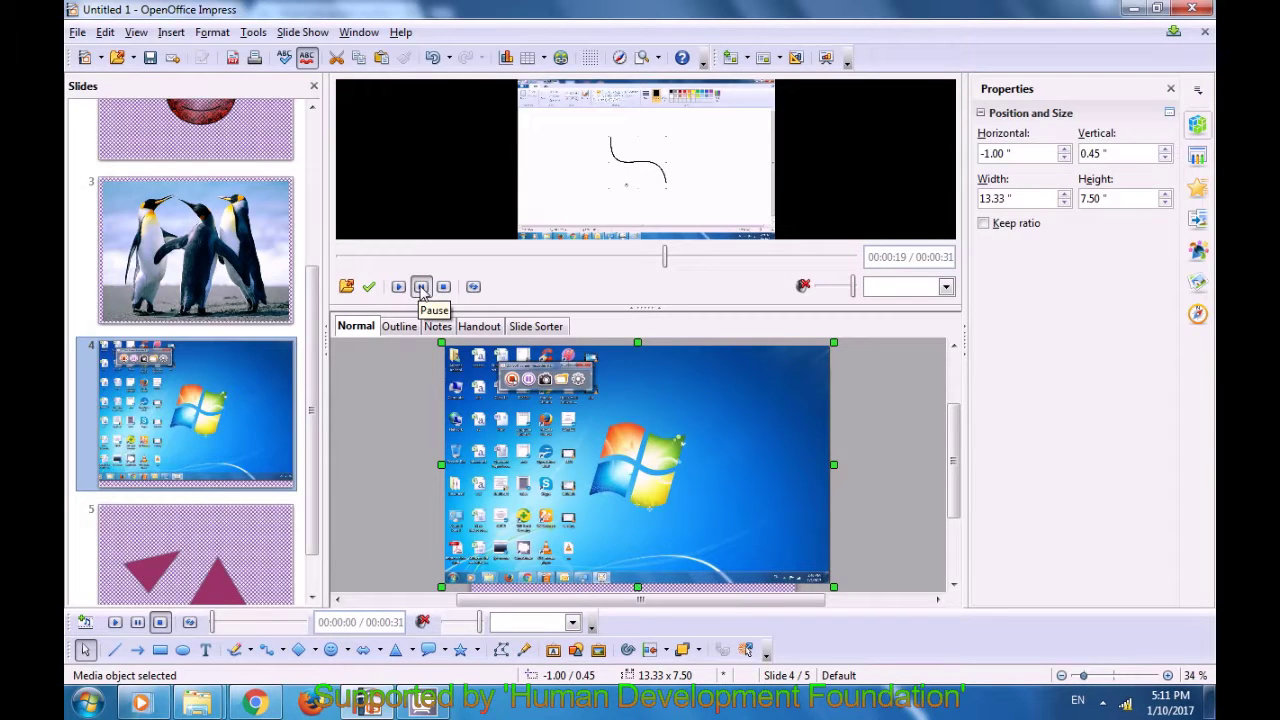
click(444, 288)
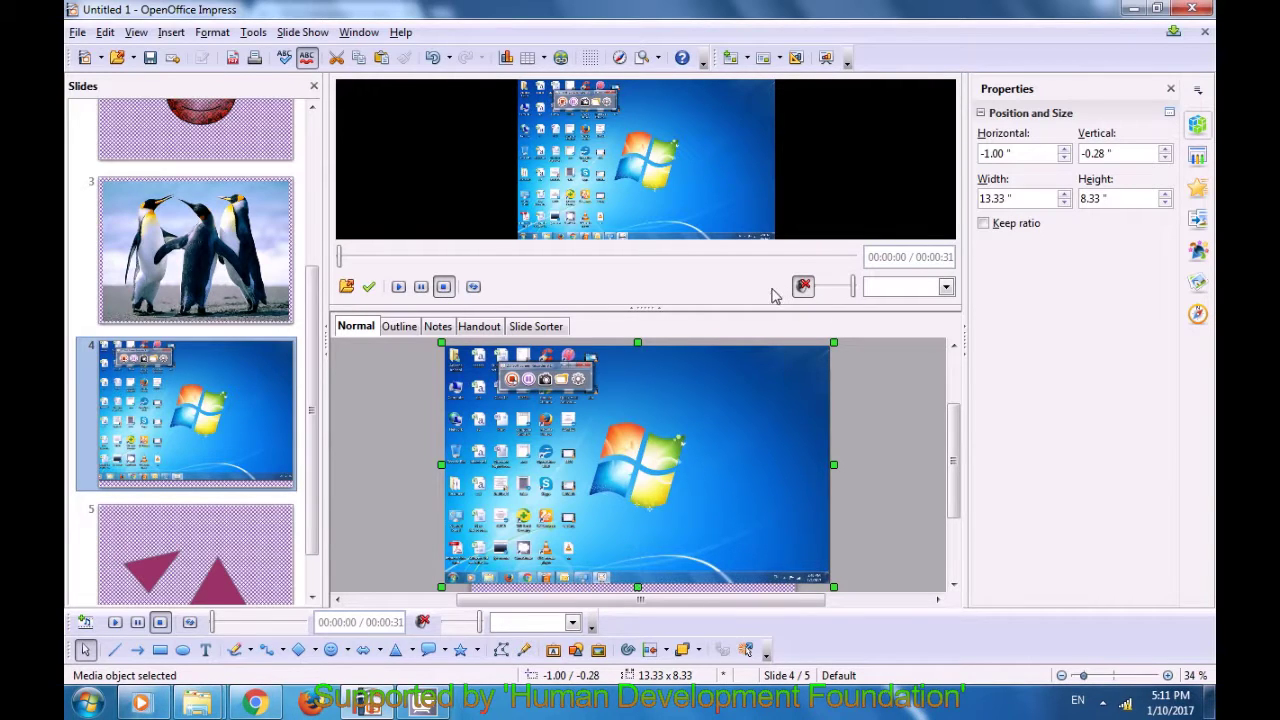
click(878, 382)
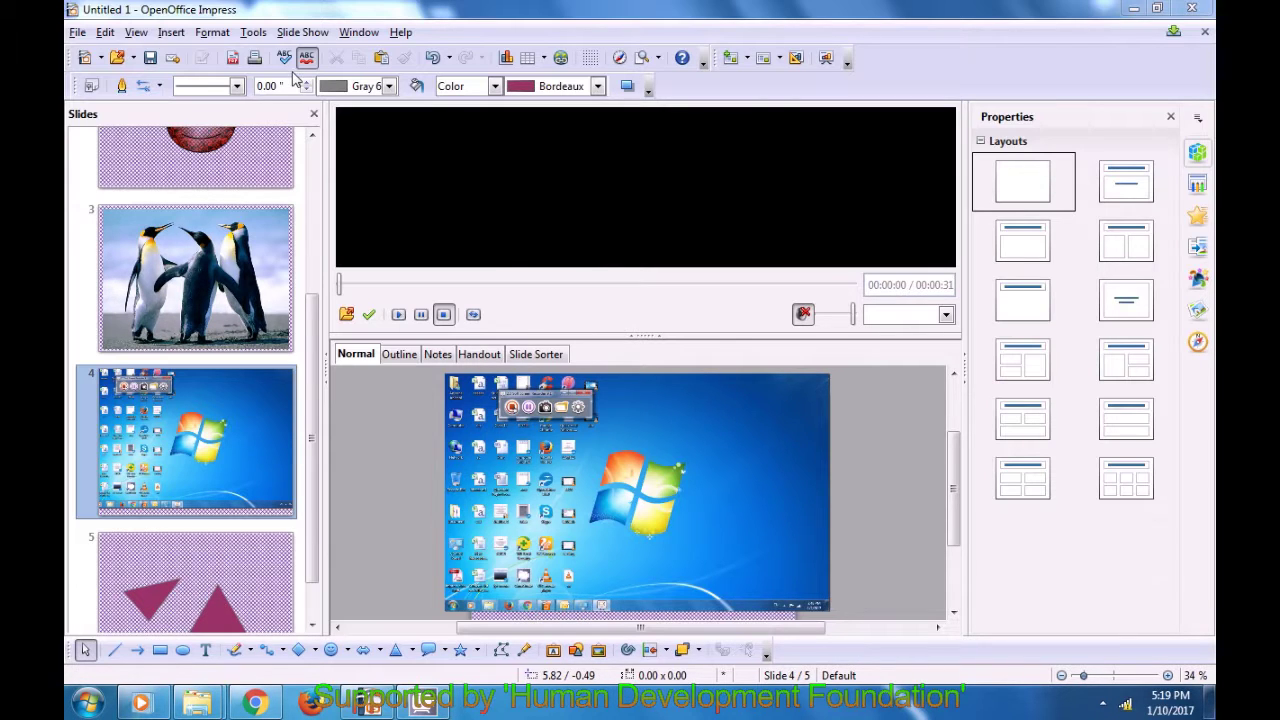
Start the Presentation Minimizer and advance past the introduction to the options for choosing which slides to delete.
click(254, 32)
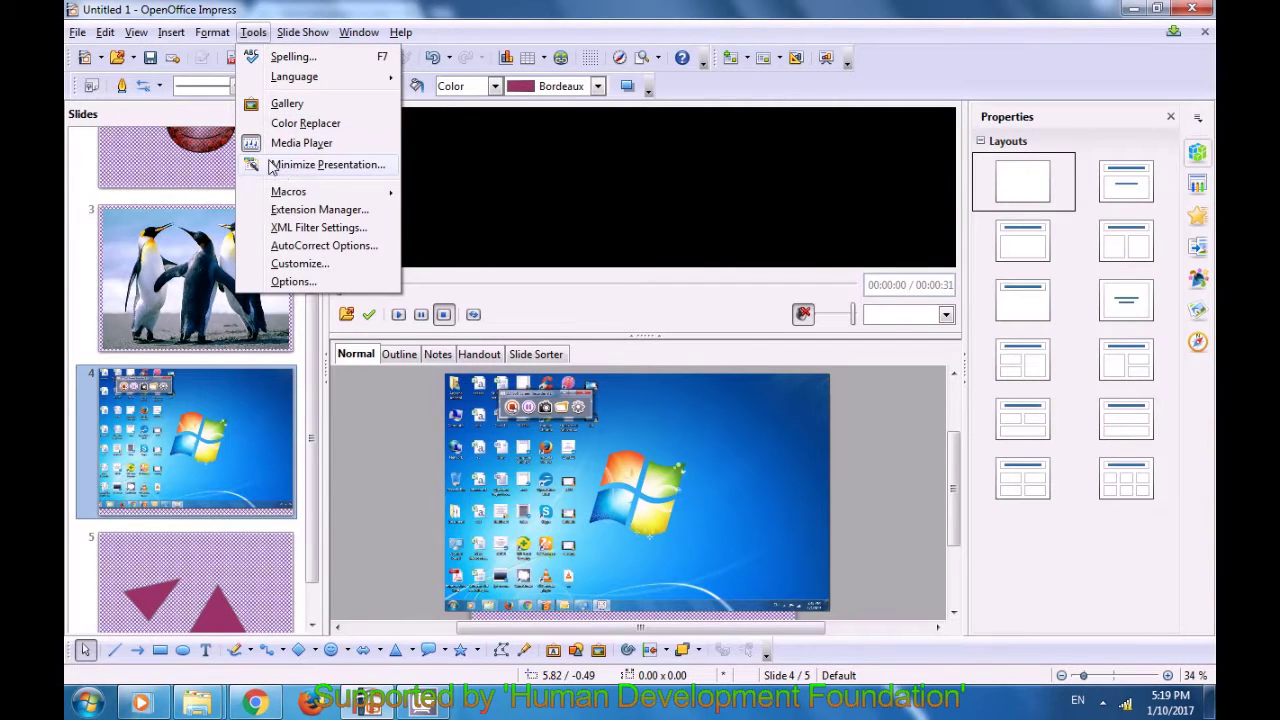
click(328, 165)
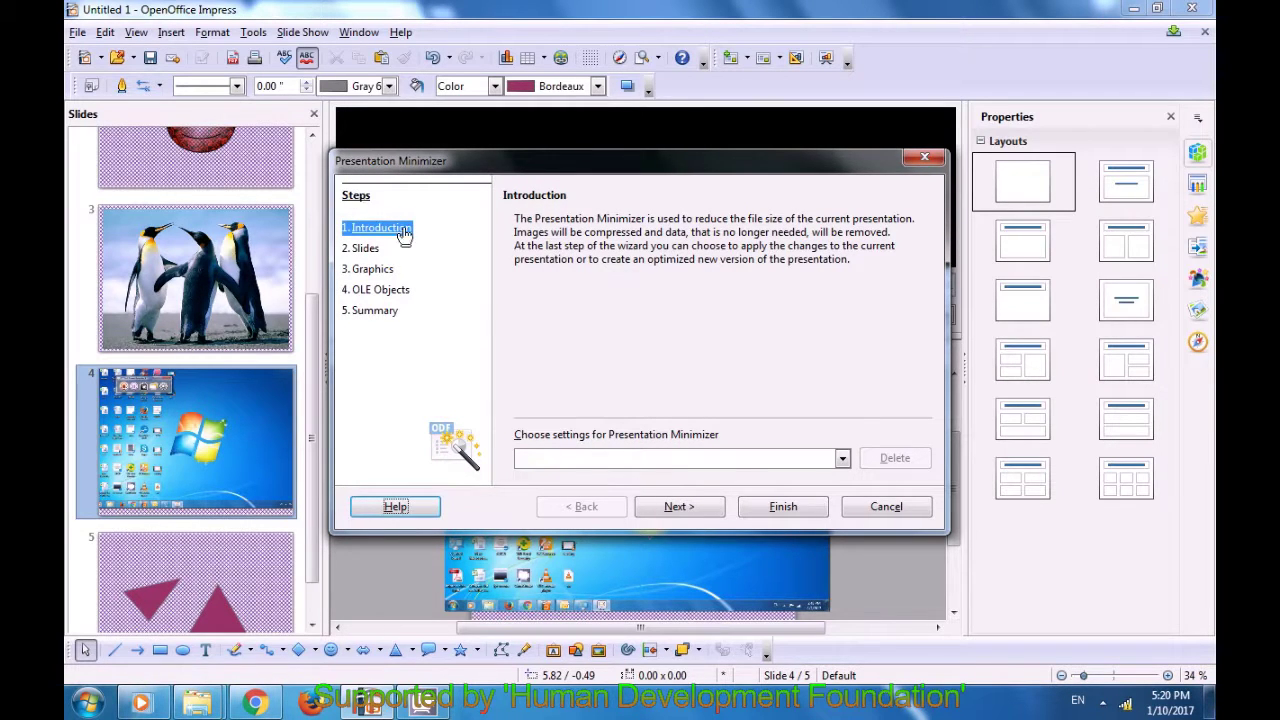
click(661, 507)
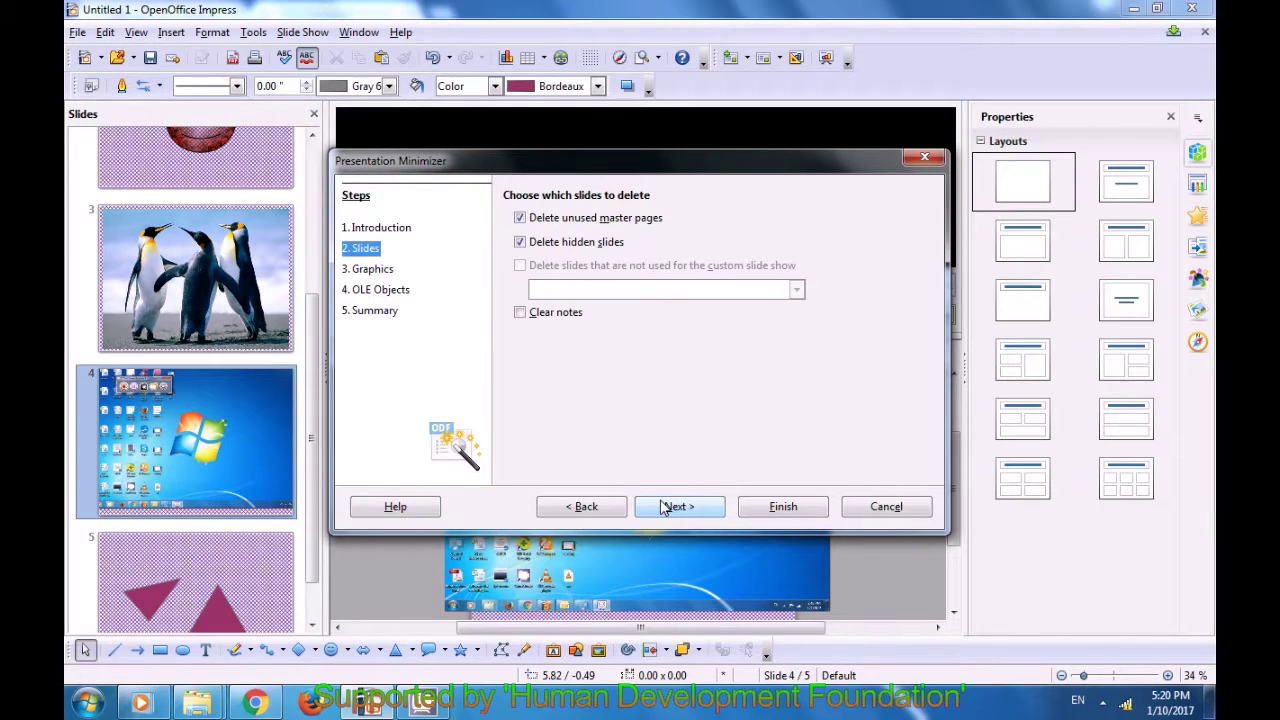